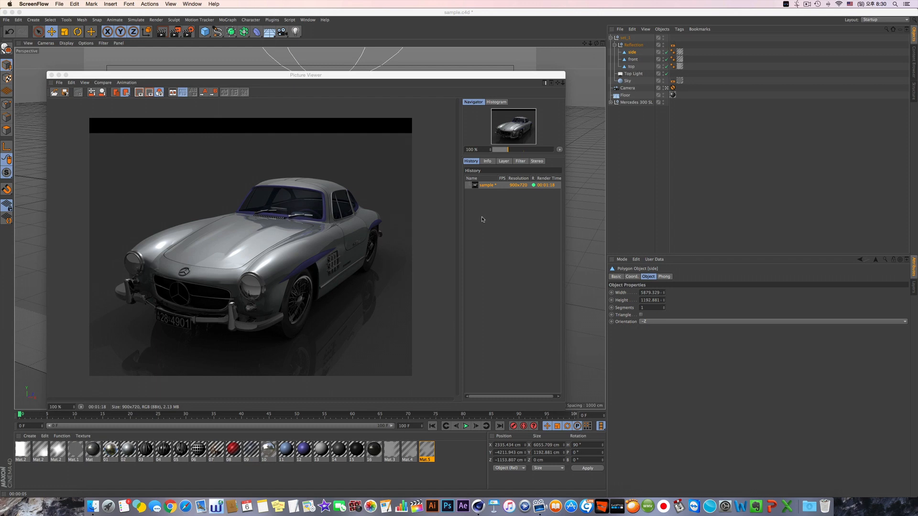
- Reorder the objects inside set_1 so that Top Light sits above the Reflection group
scroll(291, 276, down, 5)
double_click(281, 255)
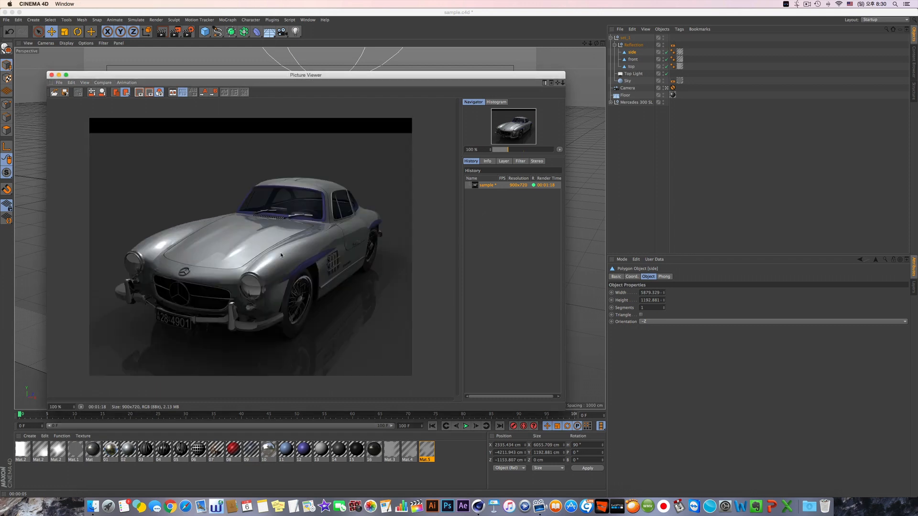
mouse_move(393, 92)
mouse_down()
mouse_move(525, 138)
mouse_move(394, 99)
mouse_up()
click(633, 73)
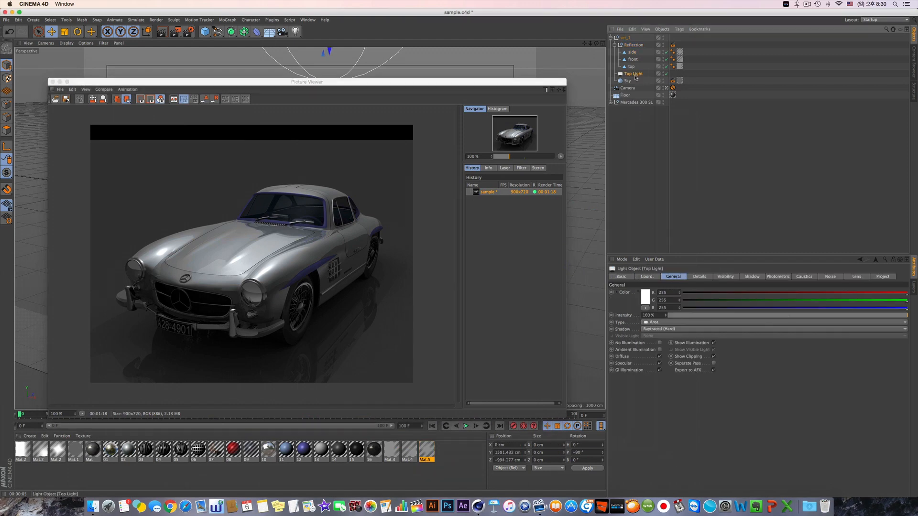
drag(629, 68, 629, 42)
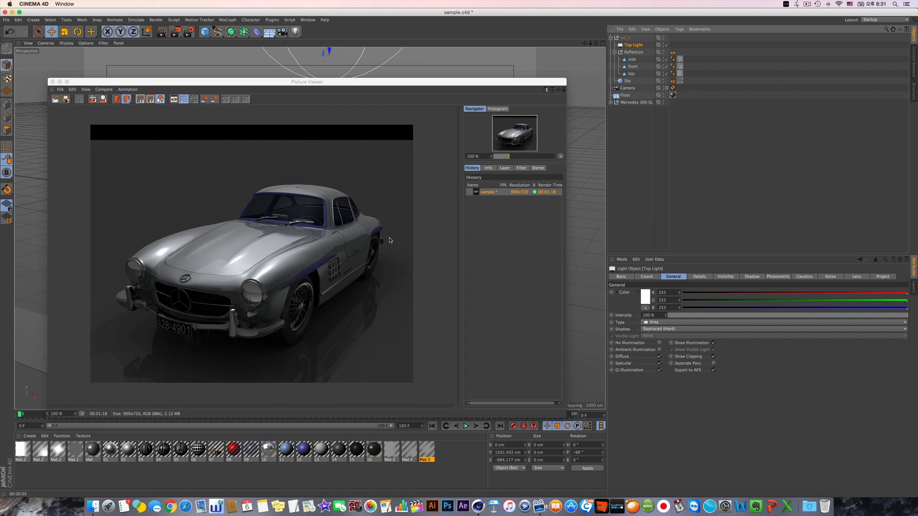
- Close the Picture Viewer window while keeping the project open
key(super+w)
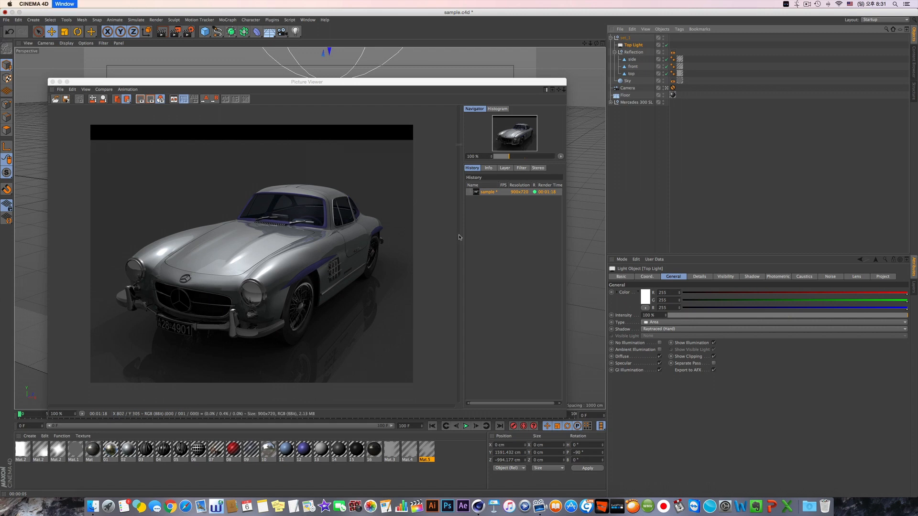
click(474, 163)
key(super+w)
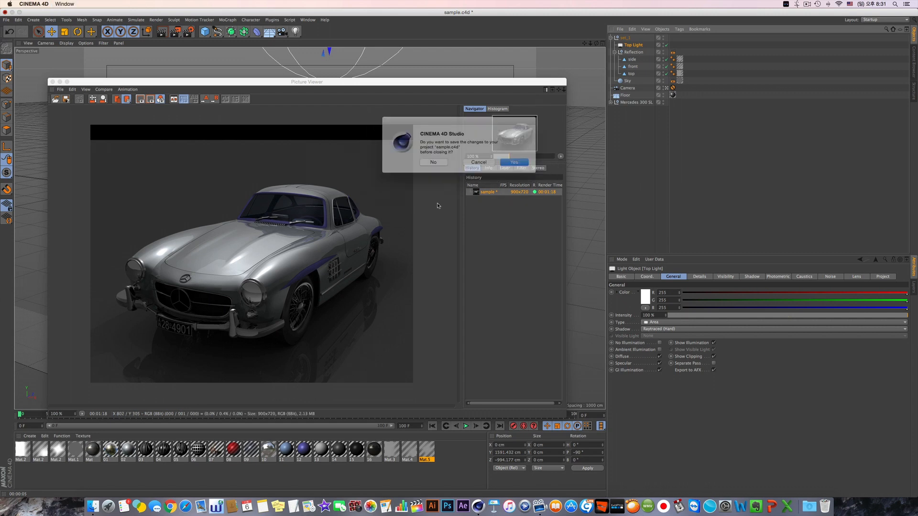
click(488, 162)
click(322, 130)
key(super+s)
key(super+w)
- Move the Reflection group out of set_1 to the root level and delete set_1 with its light and sky
drag(634, 52, 636, 107)
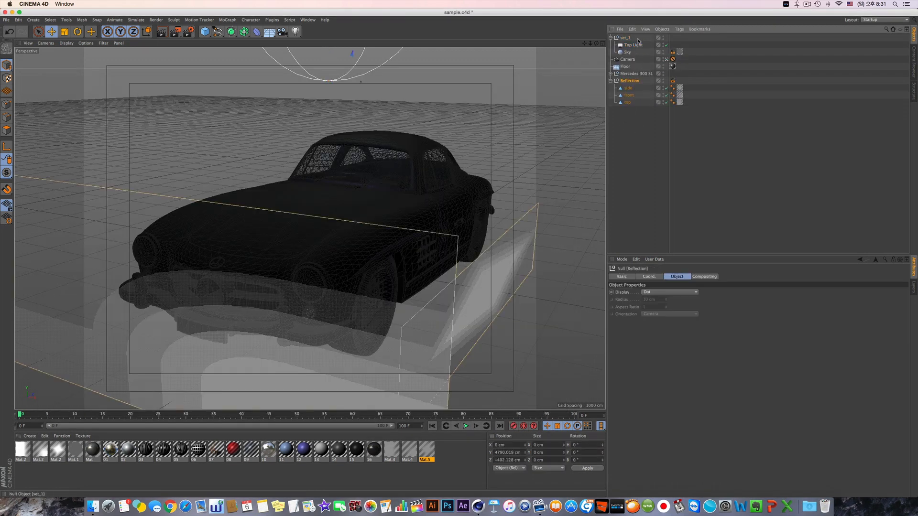
click(623, 38)
key(Delete)
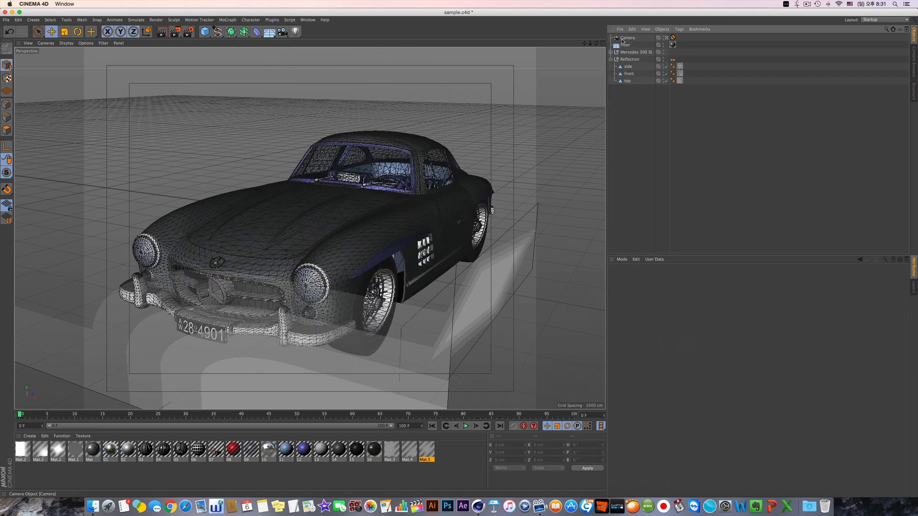
- Turn off Global Illumination in the render settings and render a preview in the perspective view
click(189, 31)
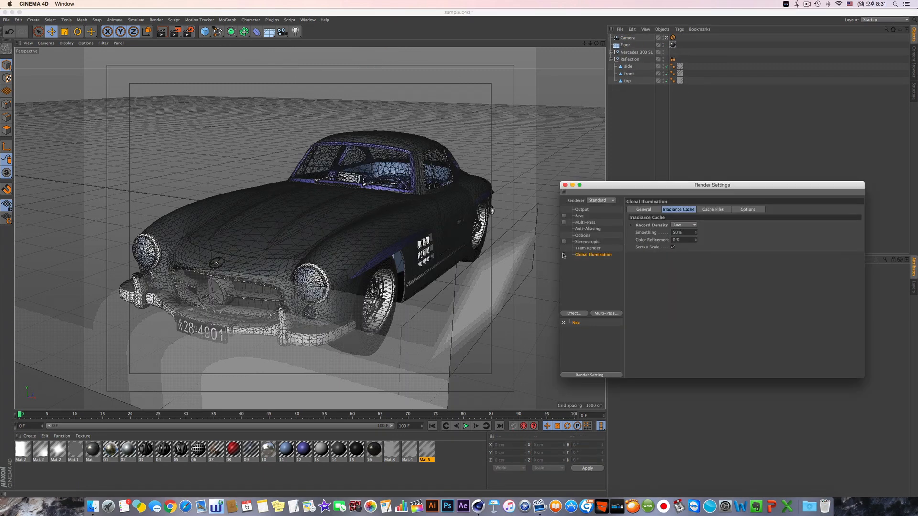
click(564, 185)
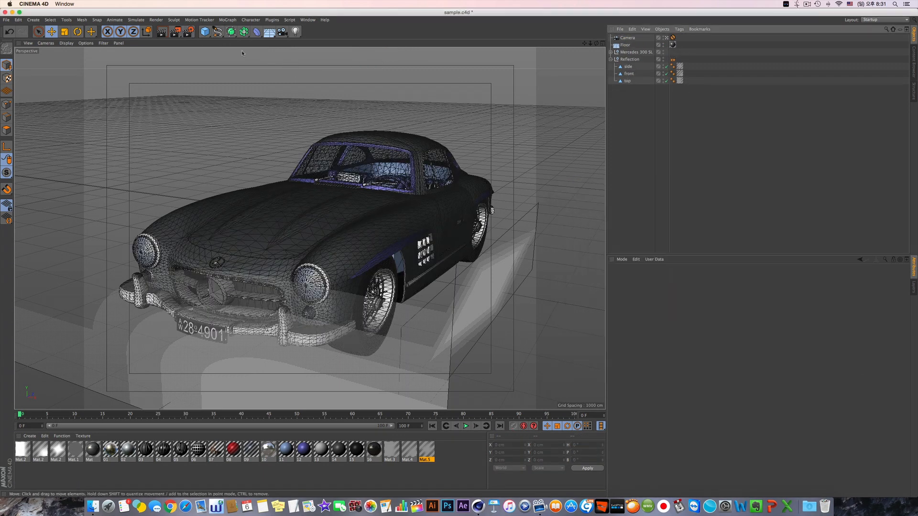
click(163, 32)
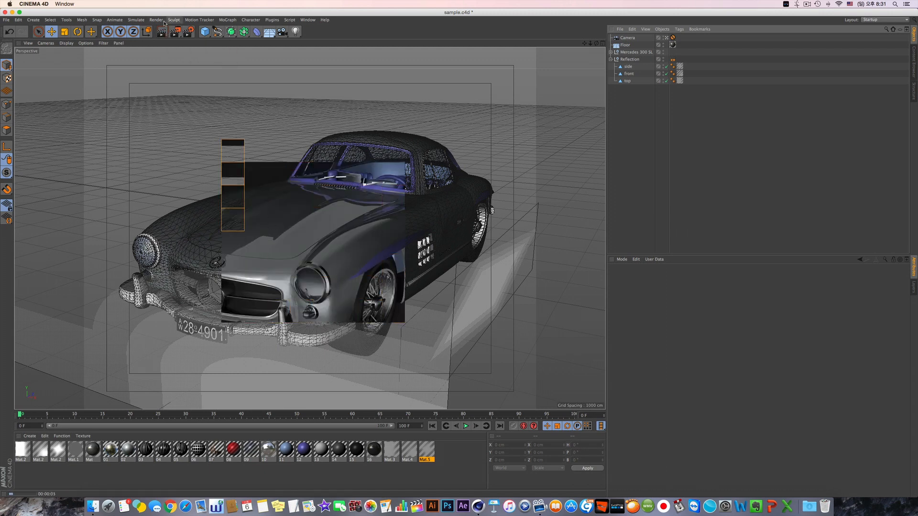
- Set Anti-Aliasing to Geometry in the render settings
click(188, 31)
click(588, 230)
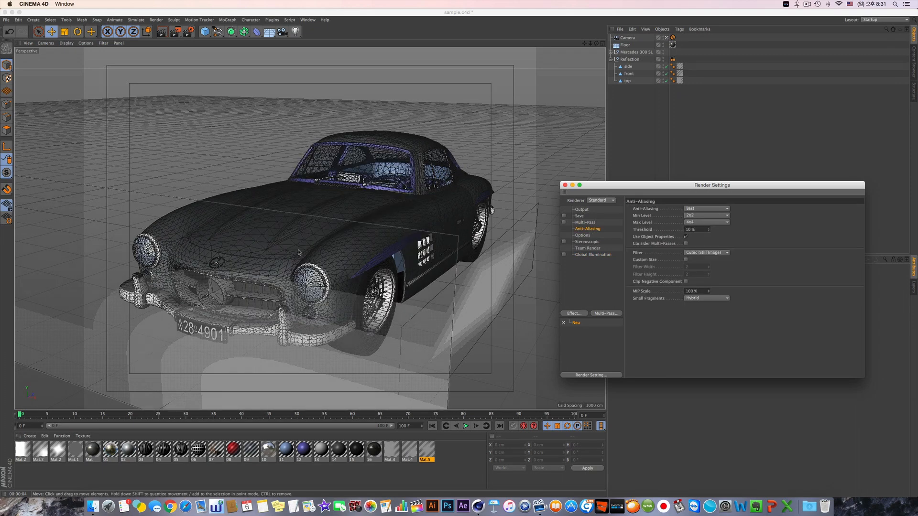
double_click(697, 230)
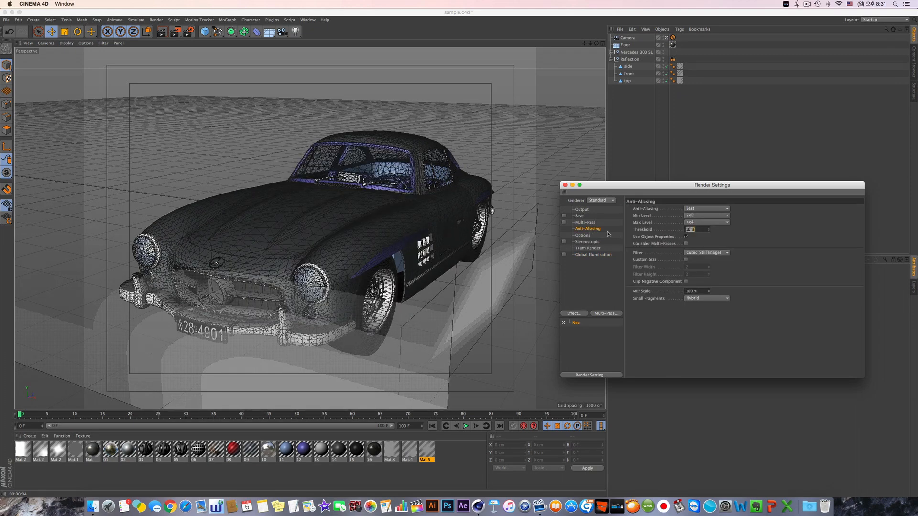
click(706, 208)
click(701, 216)
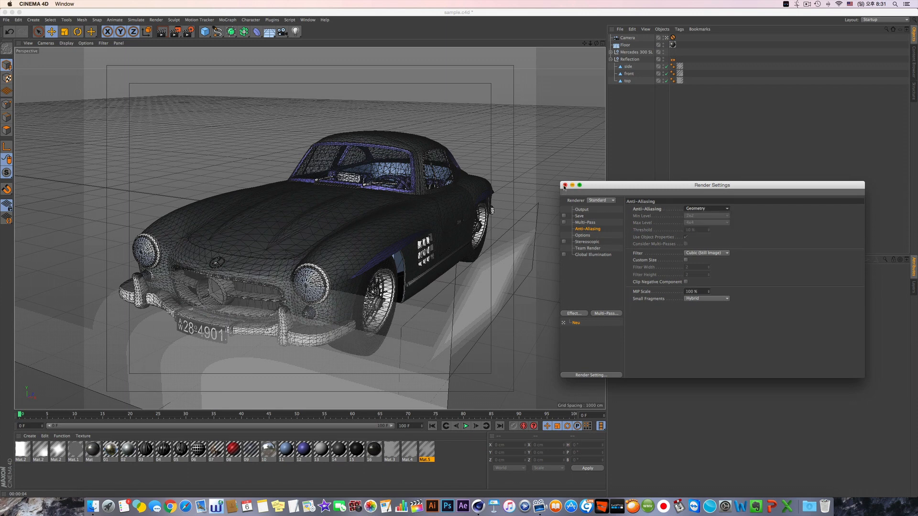
click(565, 186)
- Render the car to the Picture Viewer and remove the older render from the history
key(shift+r)
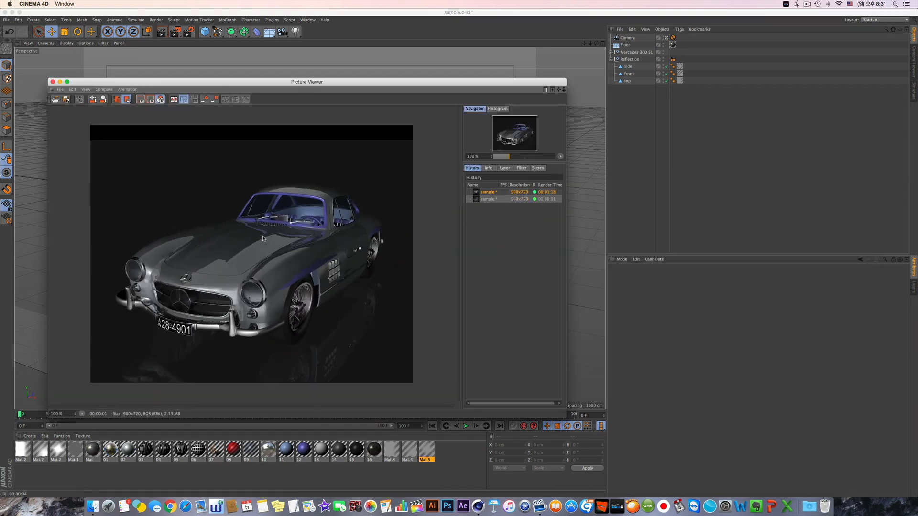
click(489, 192)
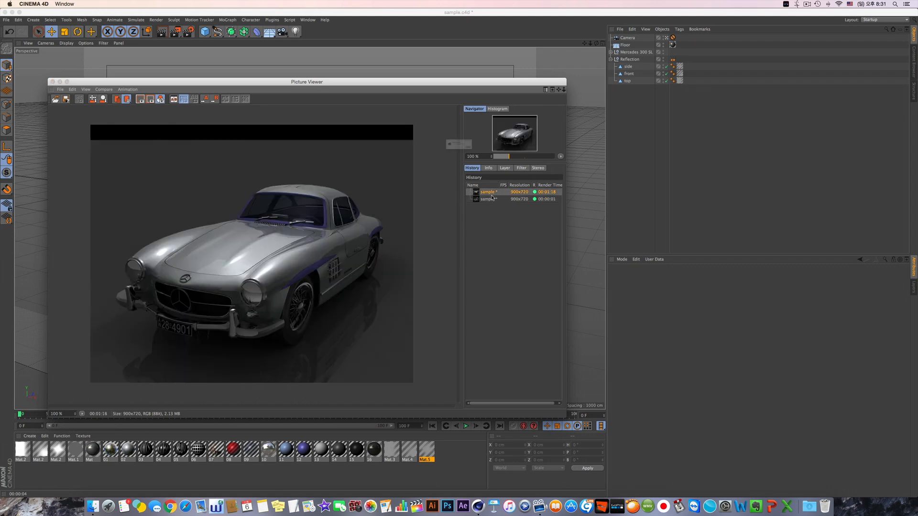
key(Delete)
drag(367, 86, 619, 87)
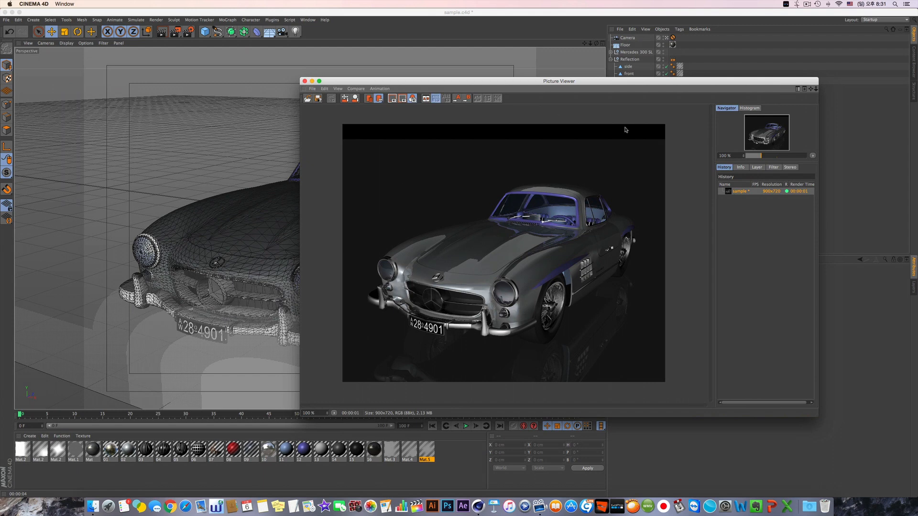
scroll(516, 235, down, 2)
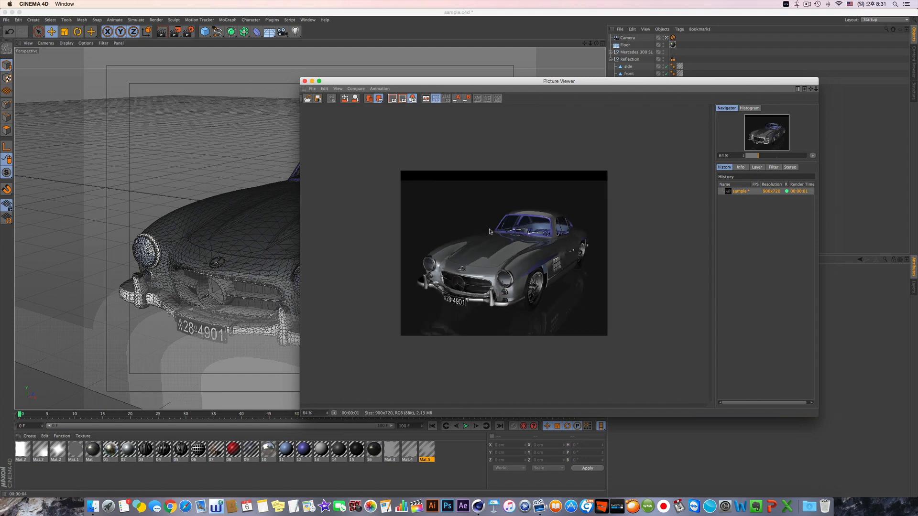
scroll(558, 243, up, 2)
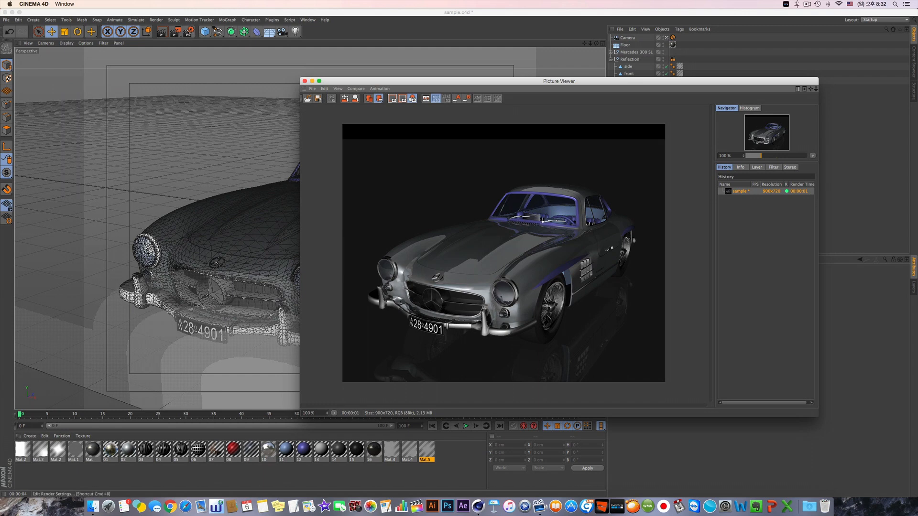
- Enable image saving in the render settings and turn off saving of the compositing project file
click(189, 31)
drag(679, 185, 520, 176)
click(421, 207)
click(406, 207)
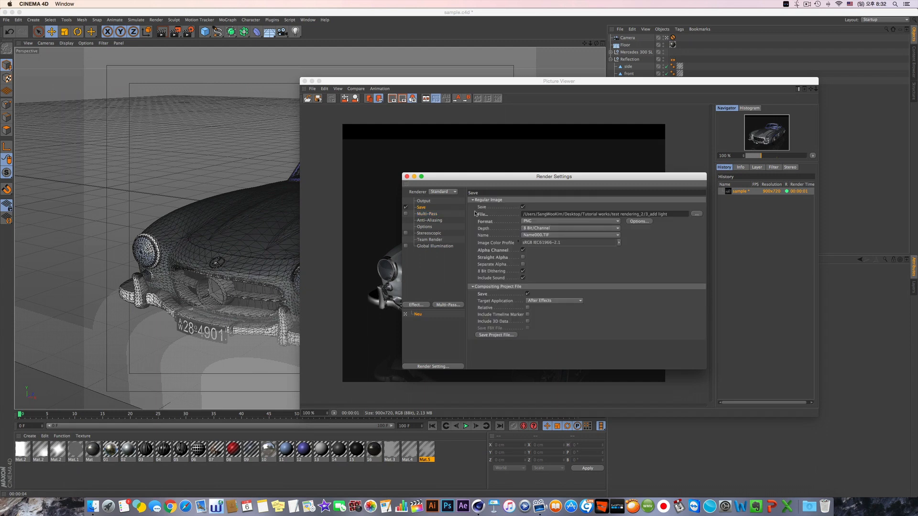
click(528, 293)
- Set the image output location to a new folder named test inside Tutorial works/Real Car Rendering/test rendering_2
click(697, 213)
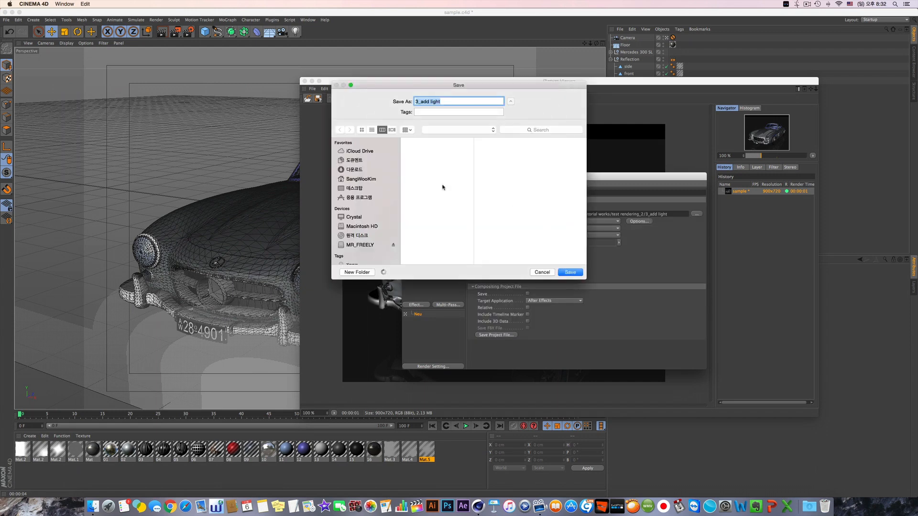
click(358, 188)
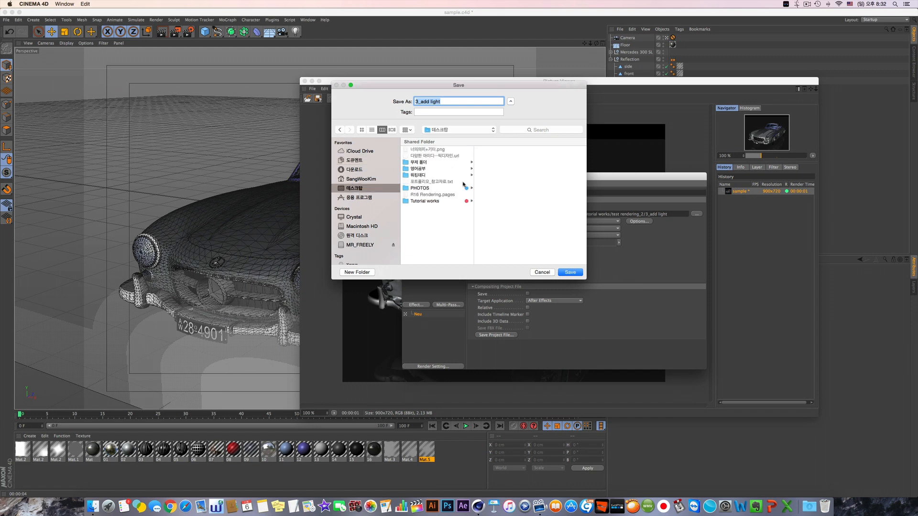
click(426, 200)
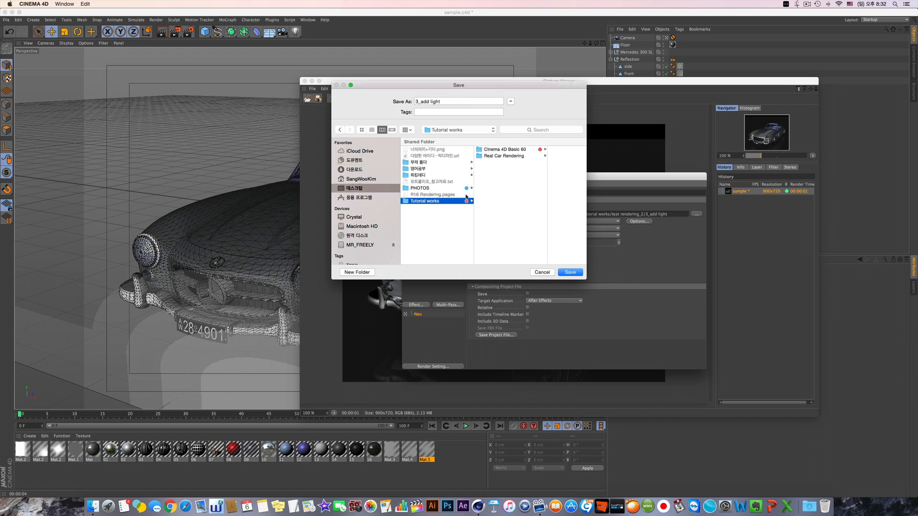
click(503, 156)
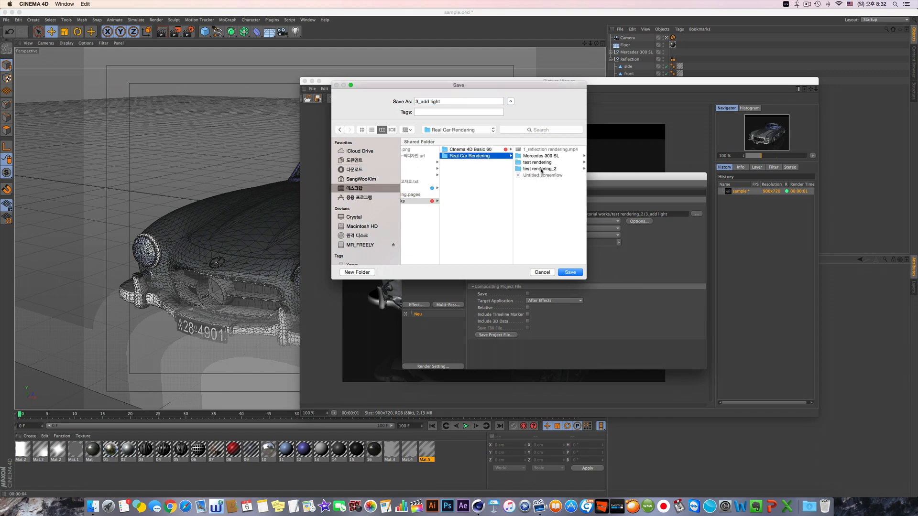
click(541, 169)
click(357, 272)
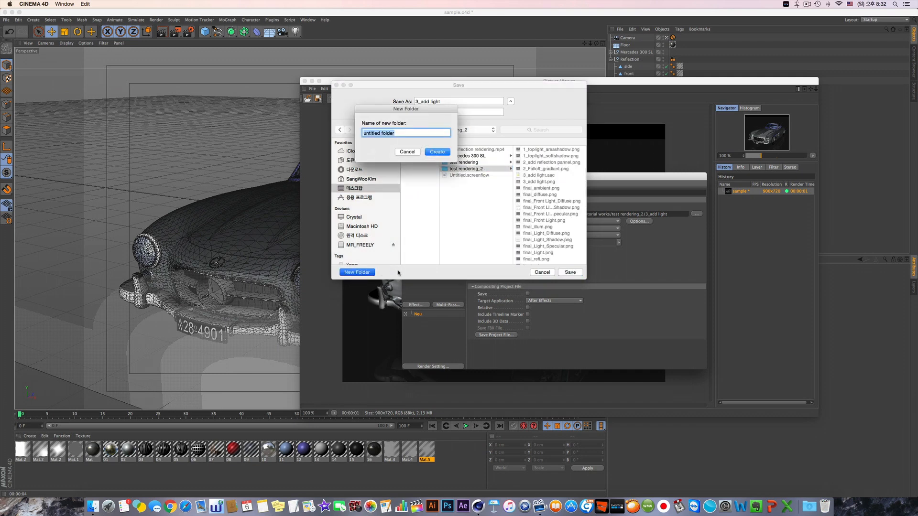
key(BackSpace)
text(test)
key(Return)
key(Return)
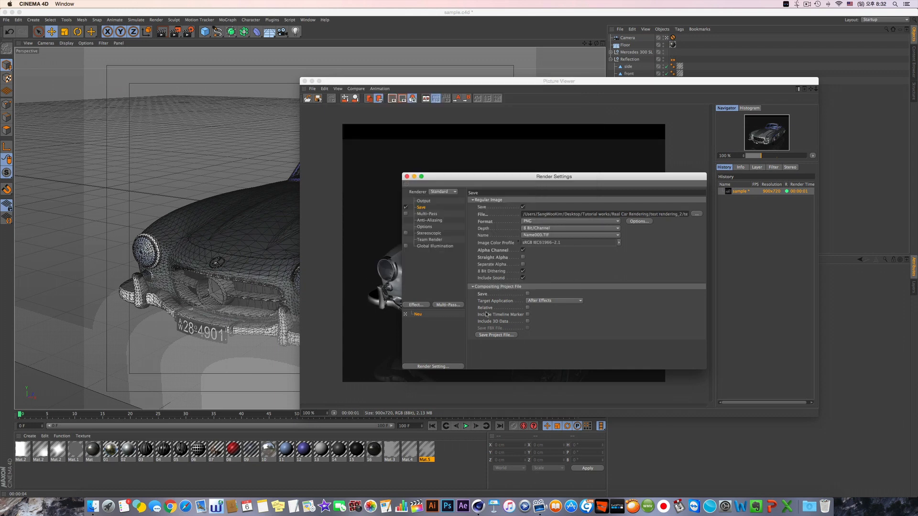
- Name the rendered image output file test in the new test folder
click(697, 213)
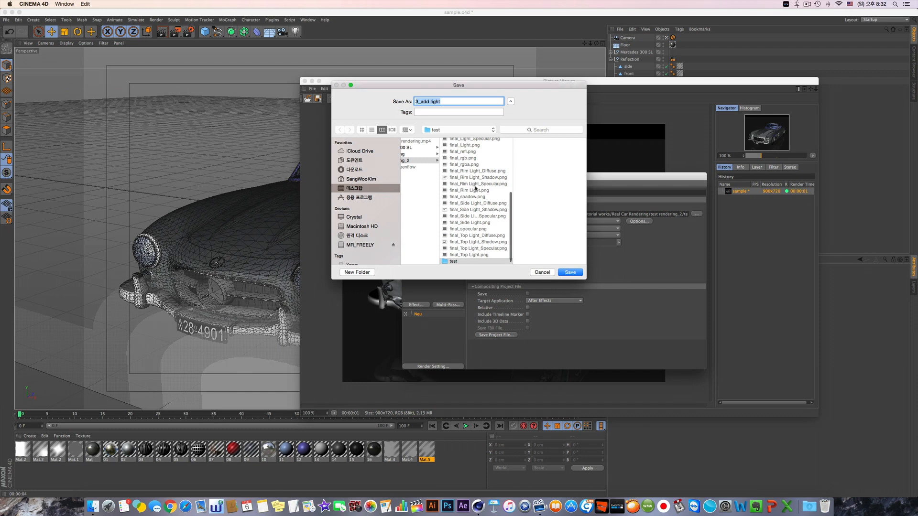
text(te)
key(Return)
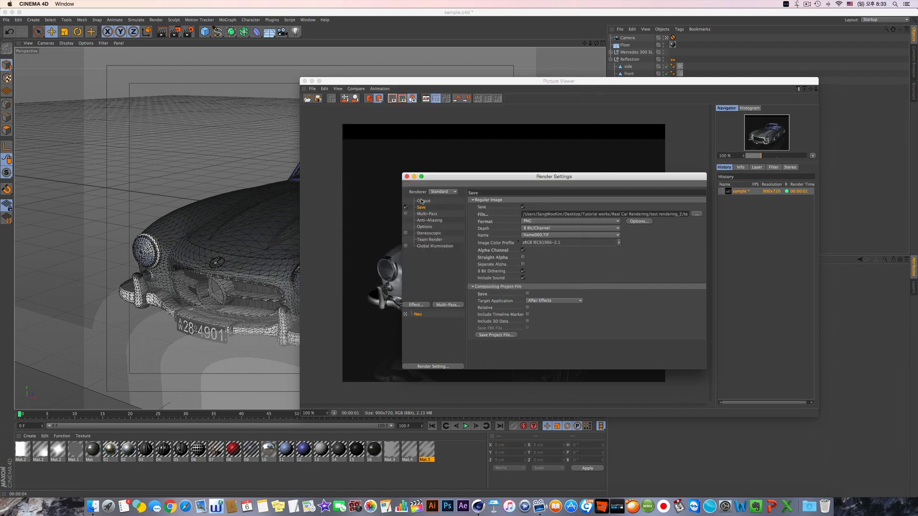
- Check the output settings and render the current frame to the Picture Viewer
click(421, 201)
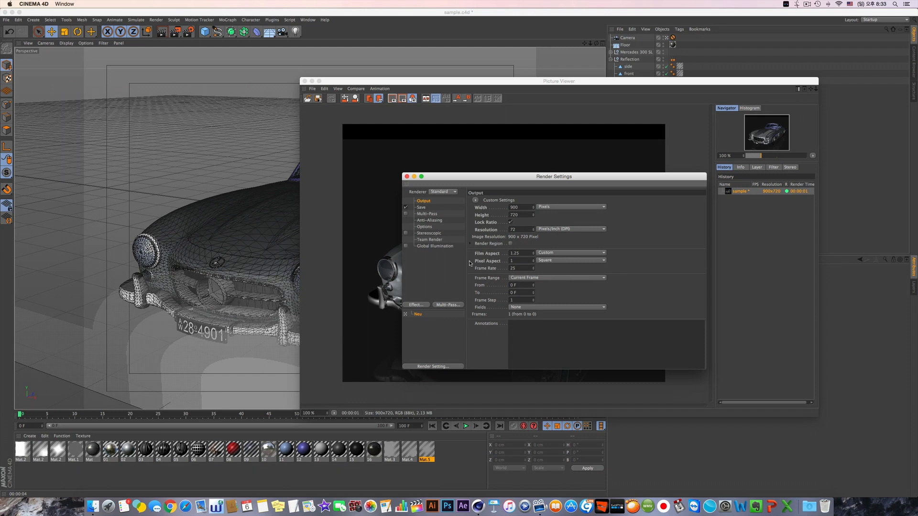
click(426, 208)
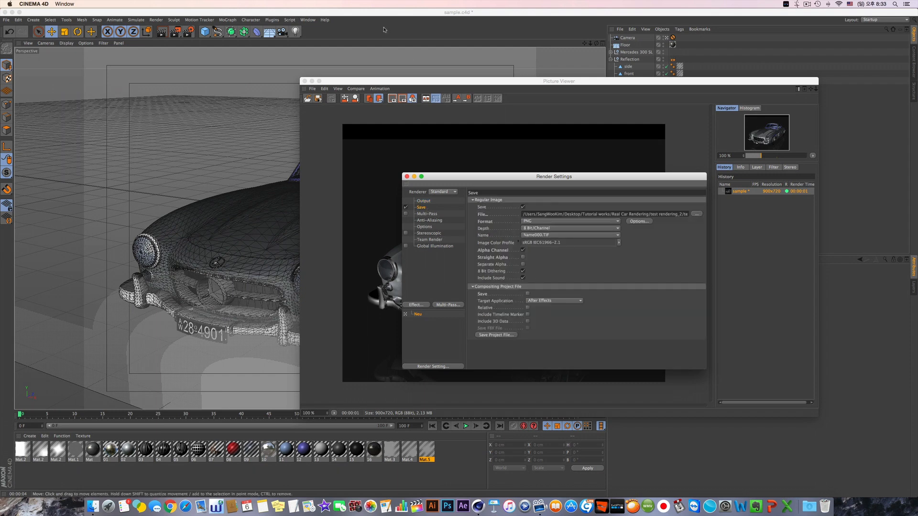
click(176, 33)
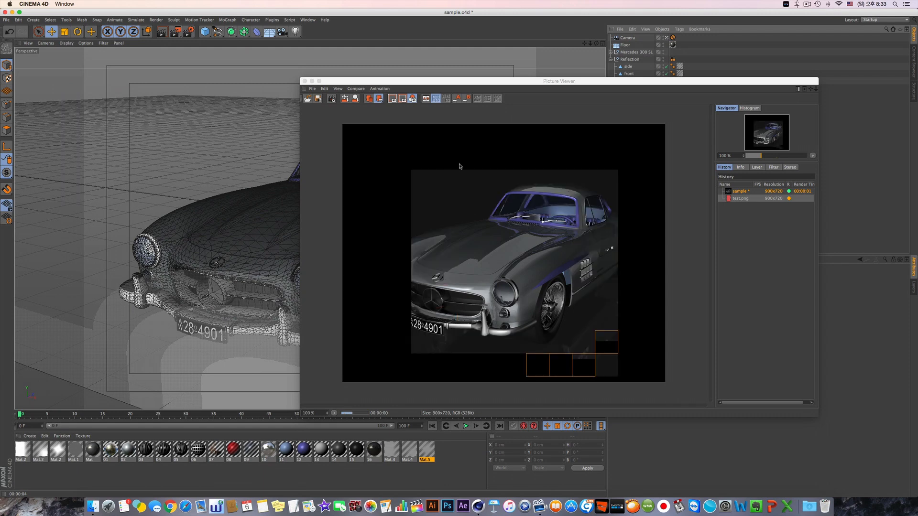
drag(634, 82, 388, 72)
- Add a Compositing tag to the Mercedes 300 SL object and enable object buffer 1 on it
click(629, 59)
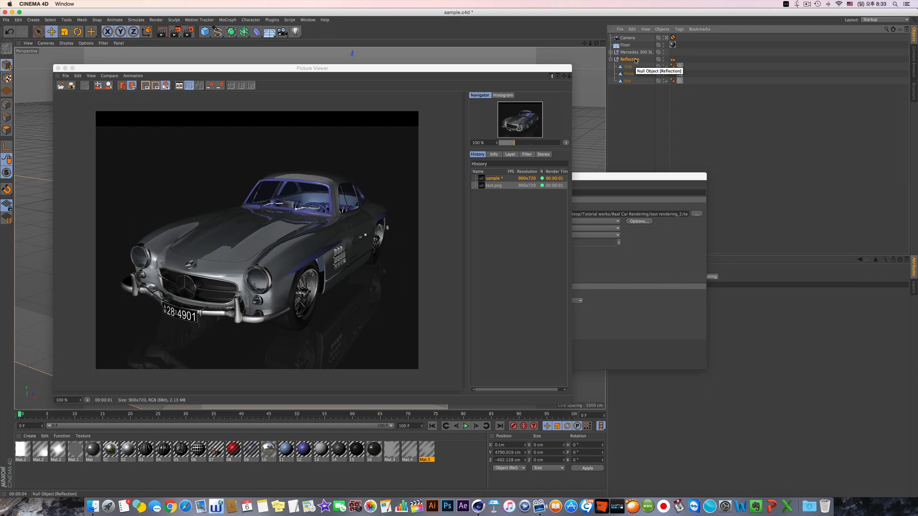
right_click(636, 52)
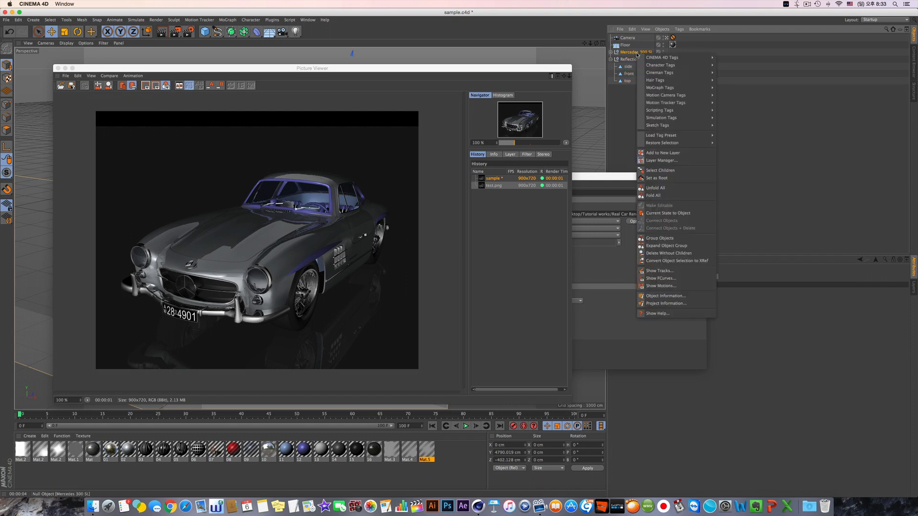
mouse_move(698, 58)
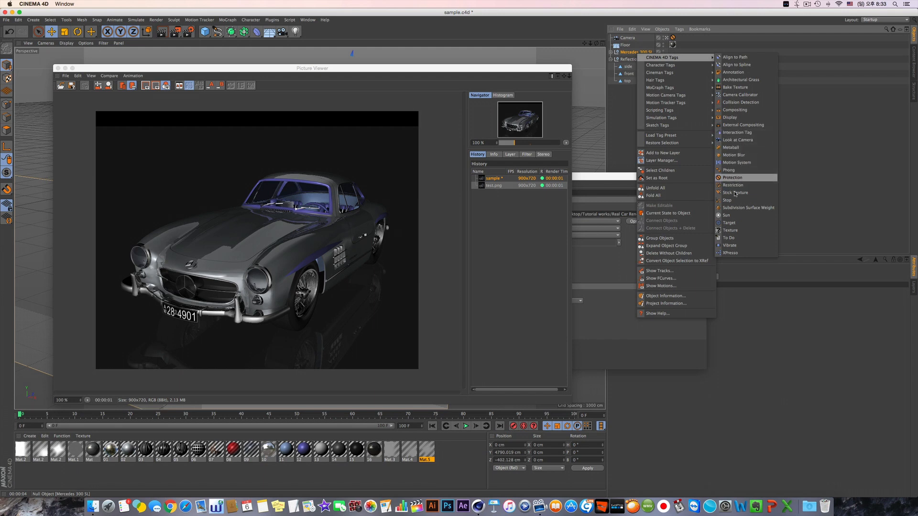
click(735, 110)
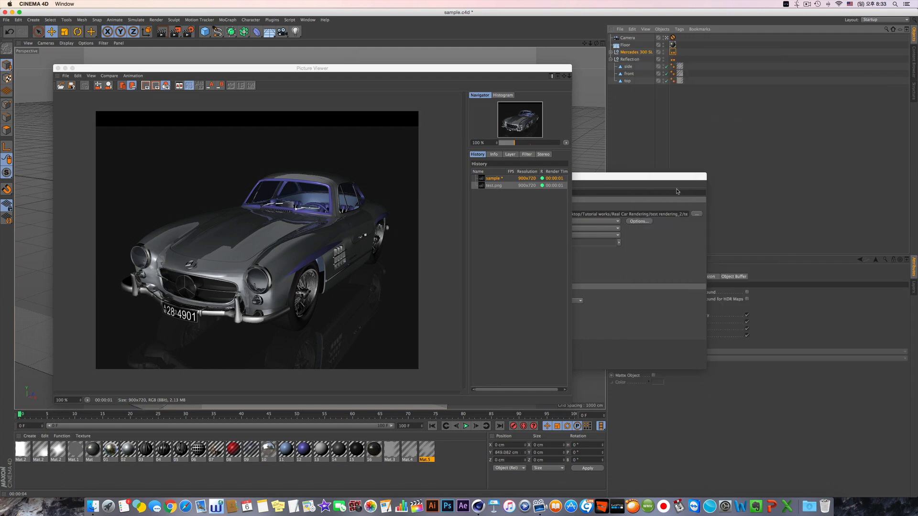
click(734, 277)
click(632, 293)
- Enable Multi-Pass rendering in the render settings
click(234, 282)
click(234, 282)
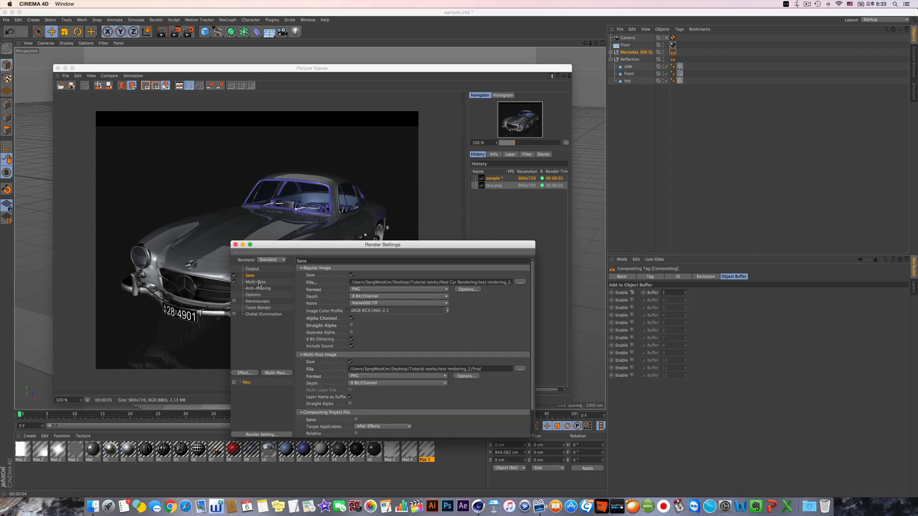
- Add an Object Buffer pass with group ID 1 to the multi-pass output
click(256, 282)
right_click(264, 286)
click(273, 295)
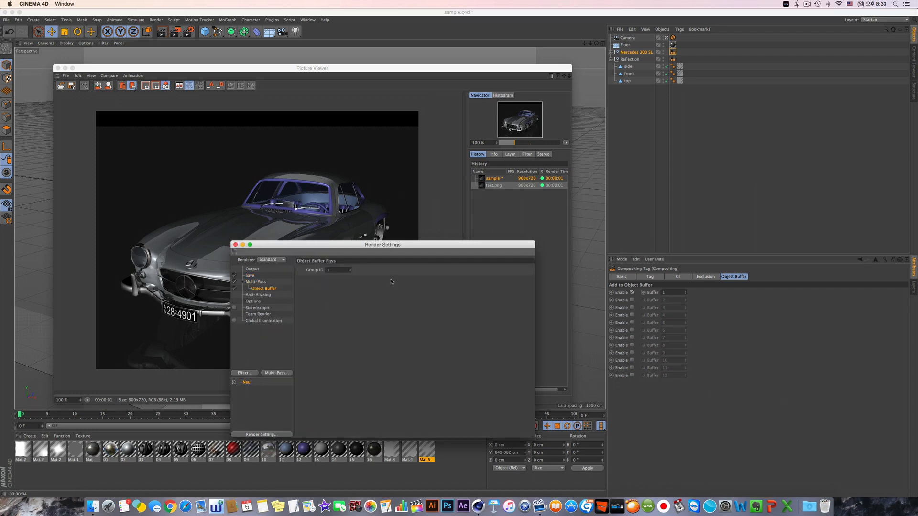
- Set the multi-pass image file to test, saved in the test folder inside Real Car Rendering/test rendering_2
click(256, 282)
click(250, 277)
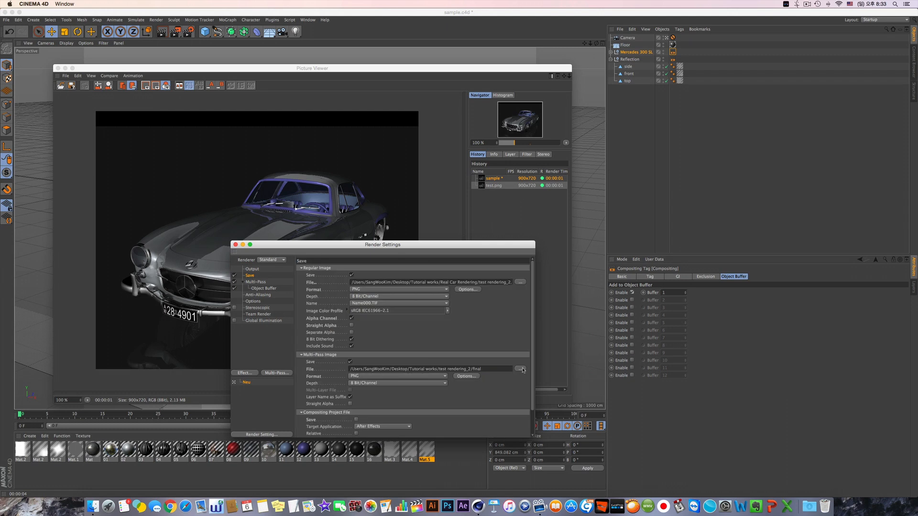
click(520, 369)
text(test)
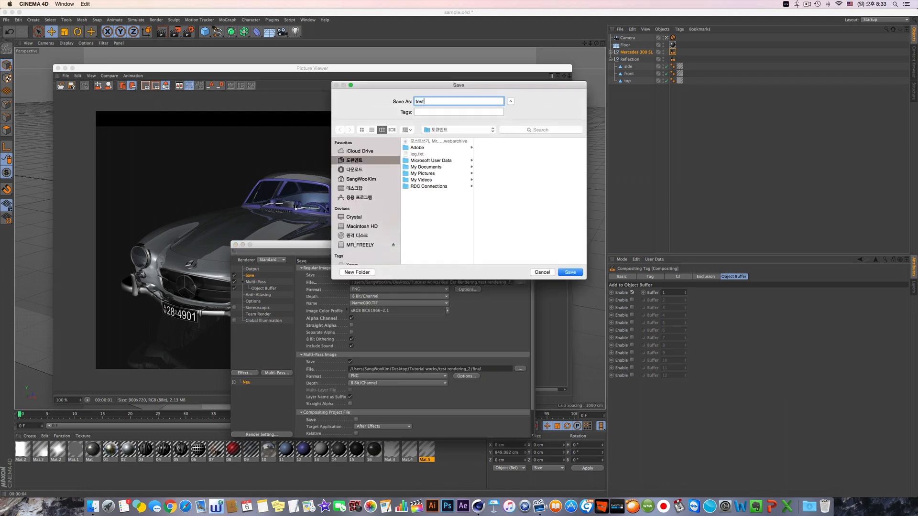
click(354, 188)
click(422, 193)
click(499, 143)
click(498, 148)
click(526, 142)
scroll(545, 239, down, 10)
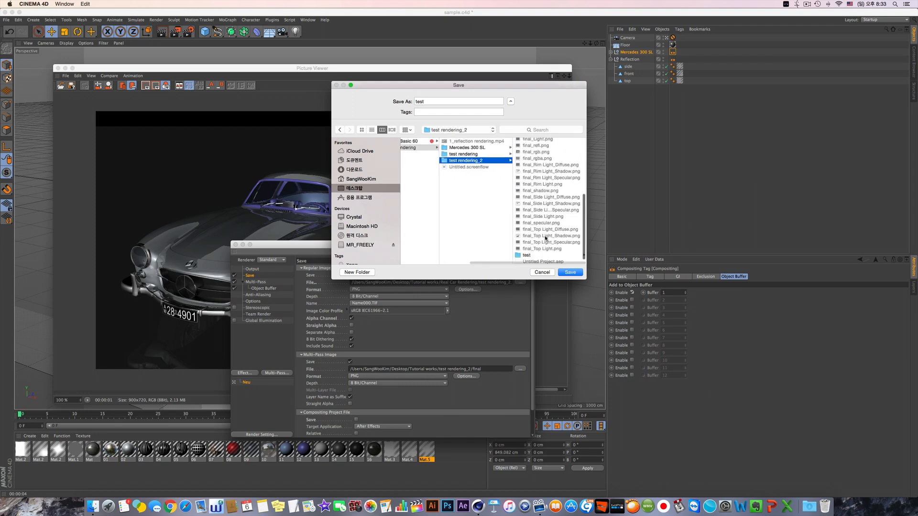
click(536, 255)
click(569, 272)
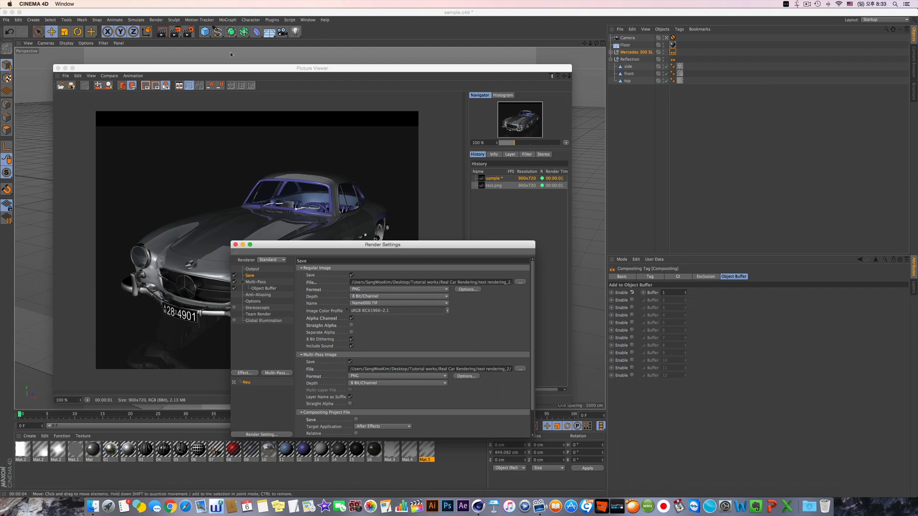
- Render the frame to the Picture Viewer and check the layers of the selected image
key(shift+r)
click(525, 161)
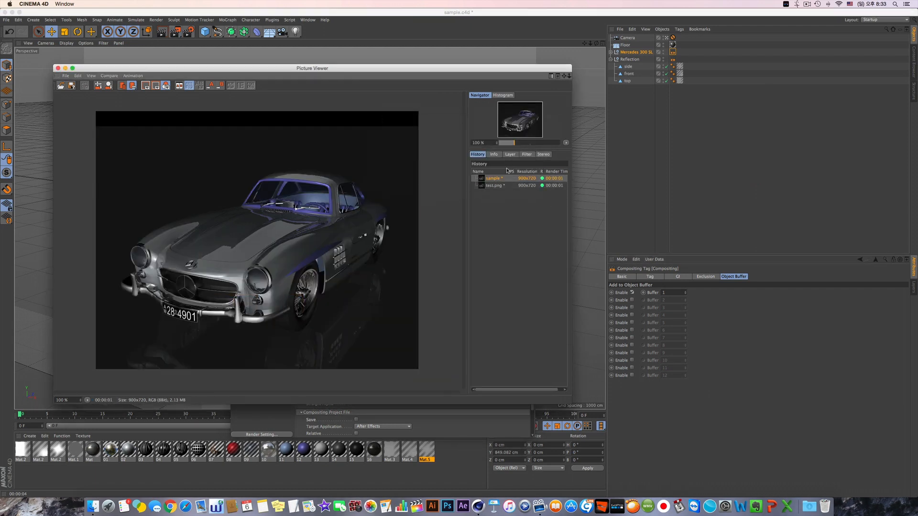
click(512, 155)
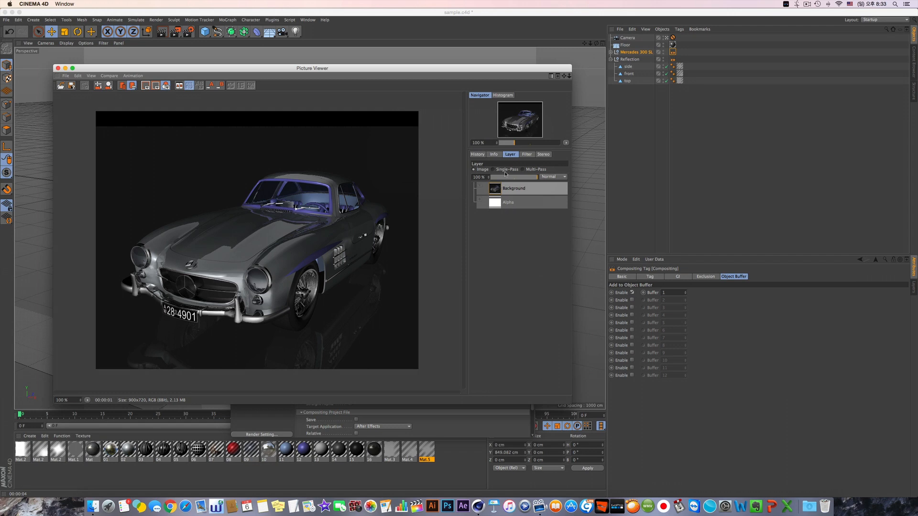
click(509, 197)
click(516, 189)
- Move the Picture Viewer aside and recheck the Multi-Pass, Object Buffer and Save render settings
drag(211, 69, 379, 120)
click(188, 32)
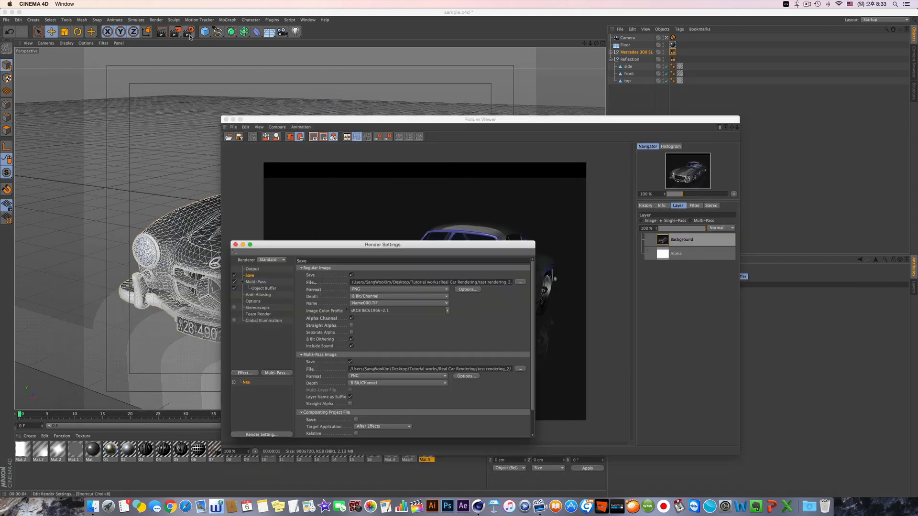
click(256, 282)
click(263, 288)
click(259, 283)
click(251, 276)
drag(480, 253, 337, 217)
click(696, 253)
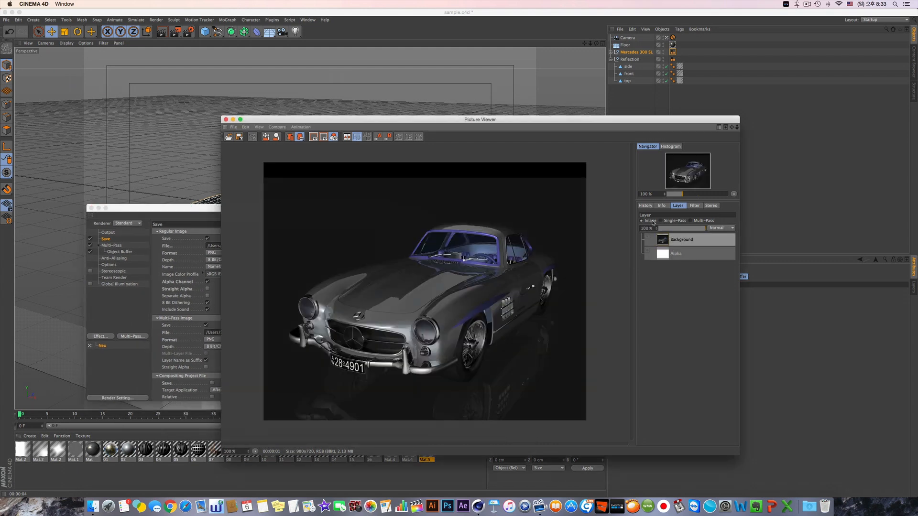
- Examine the Background, Alpha and Object Buffer 1 layers of the test.png render in single-pass view
click(645, 206)
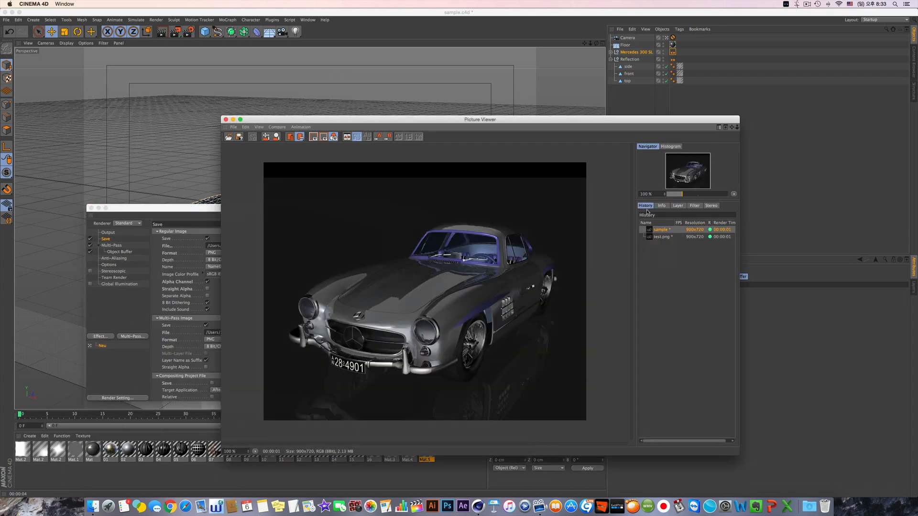
click(668, 239)
click(678, 205)
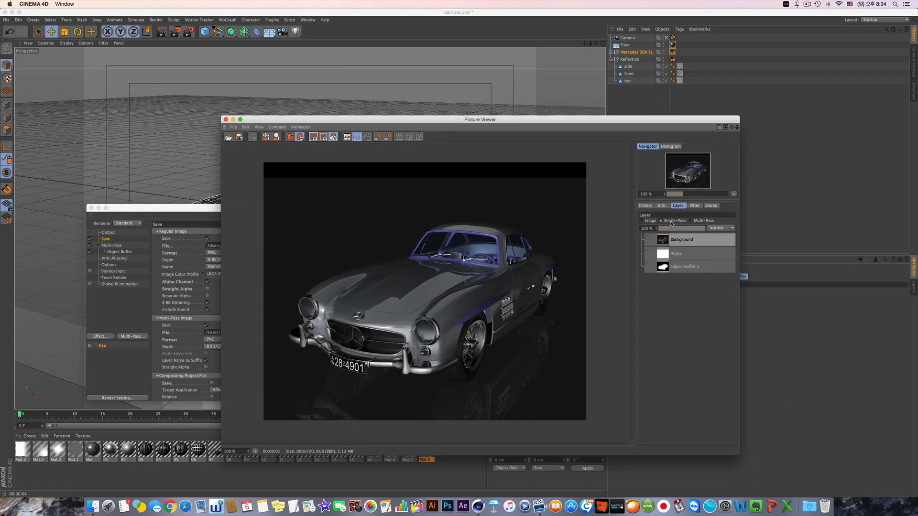
click(684, 253)
click(684, 266)
click(650, 207)
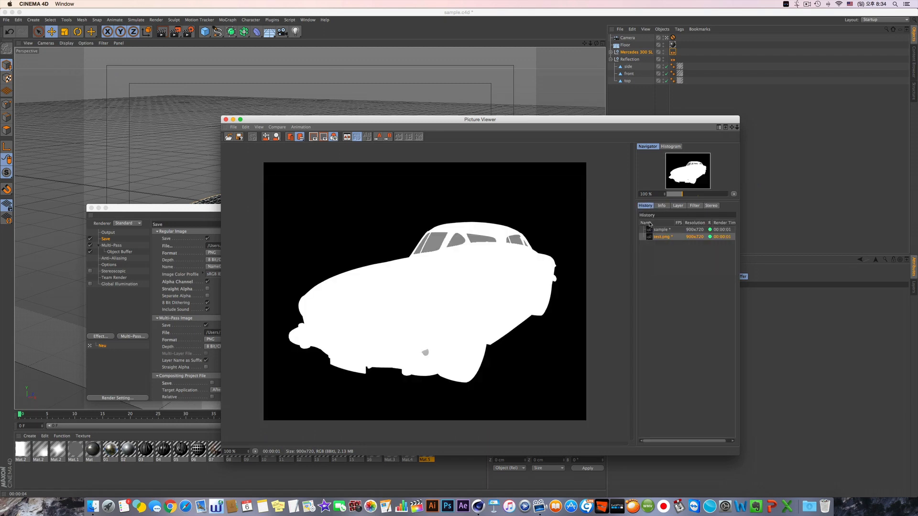
click(678, 206)
click(666, 214)
click(645, 205)
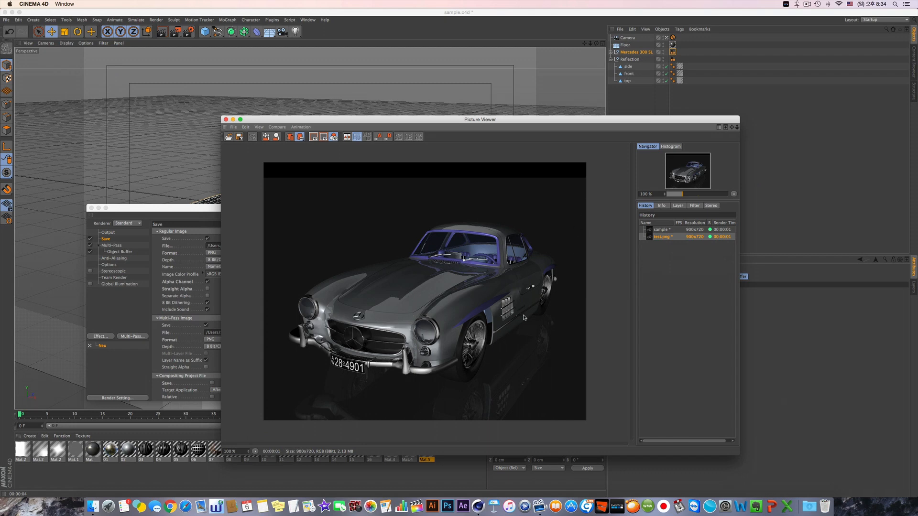
- Switch to After Effects and import test_object_1.png and test.png from the test rendering_2/test folder
click(477, 475)
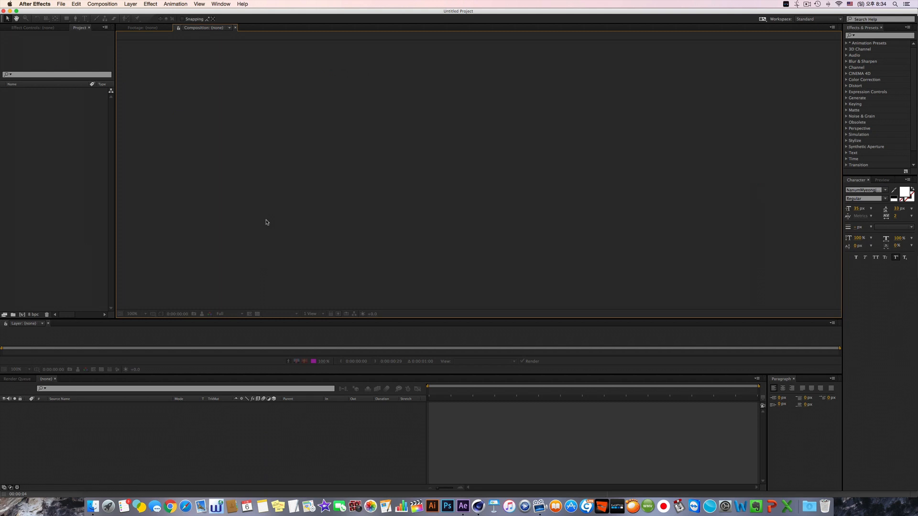
double_click(74, 146)
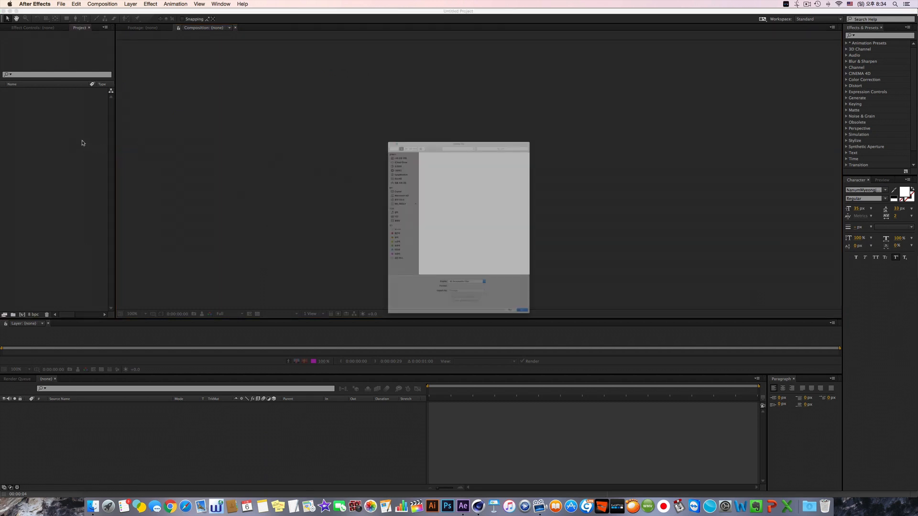
click(408, 121)
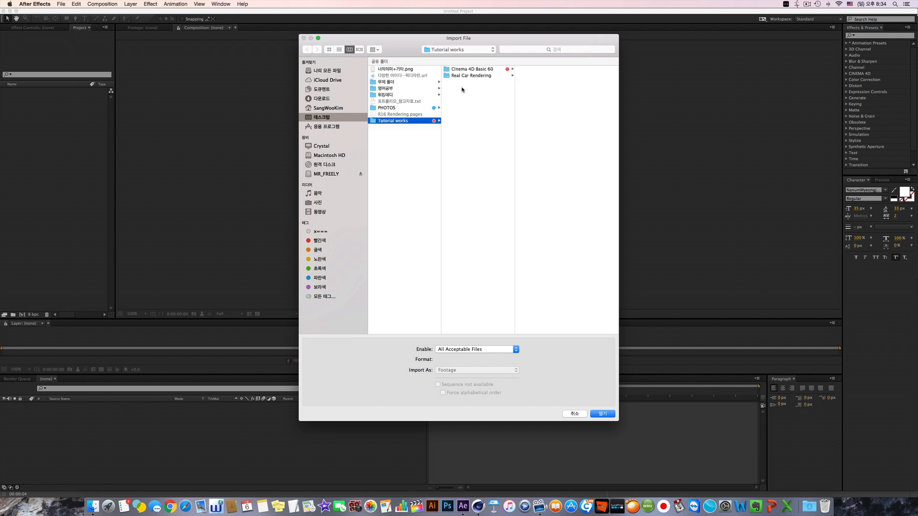
click(464, 76)
click(548, 92)
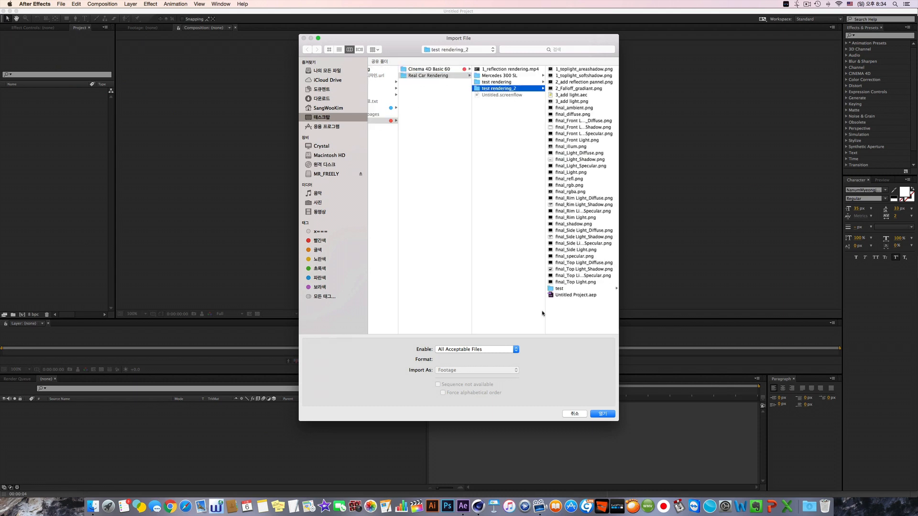
click(563, 289)
drag(571, 69, 577, 91)
key(Return)
key(super+i)
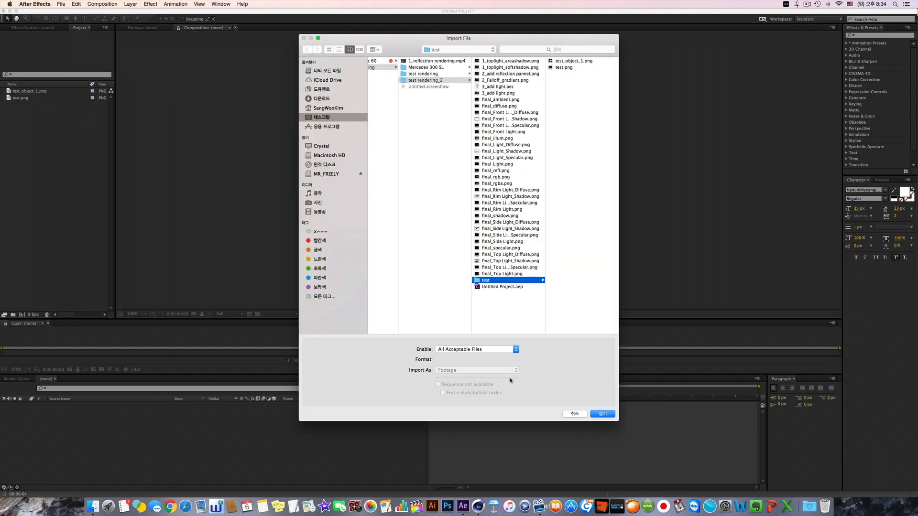
click(572, 414)
- Create a composition from test.png and add test_object_1.png to it as a layer
click(21, 98)
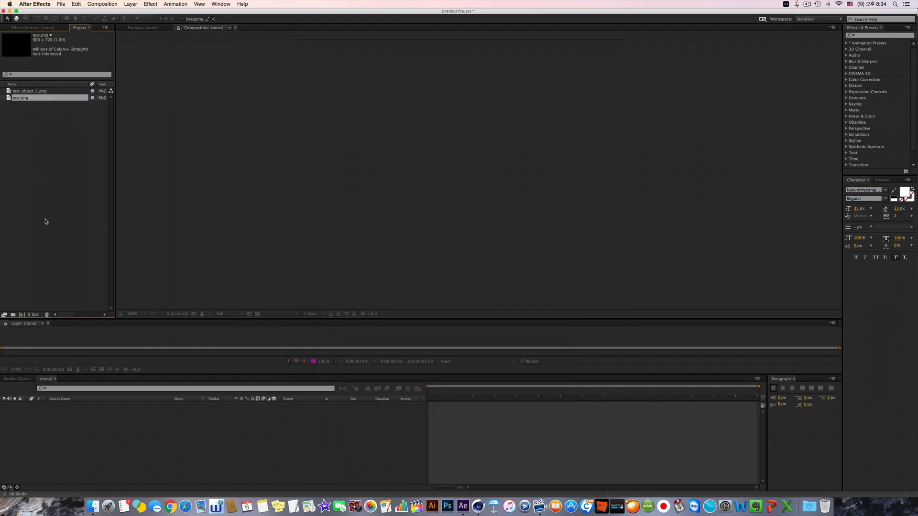
drag(26, 321, 22, 314)
drag(28, 97, 73, 404)
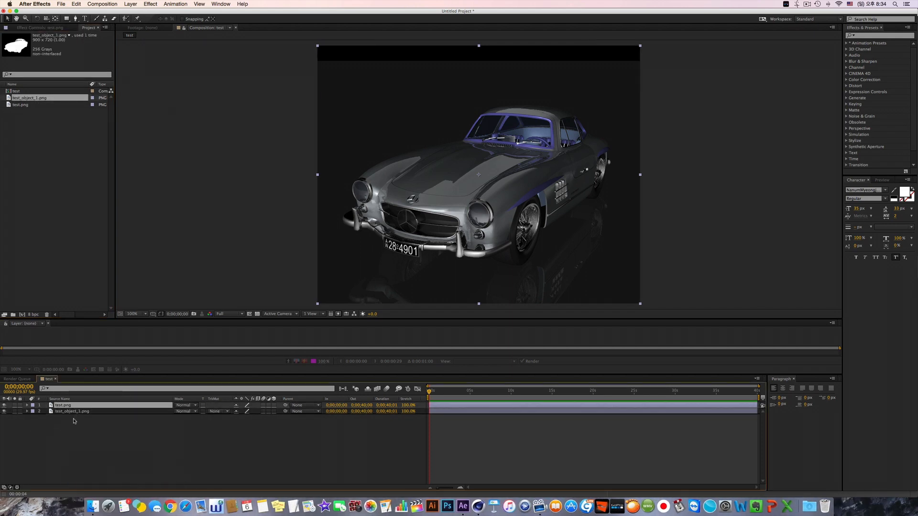
- Place test_object_1.png above a duplicated test.png layer and apply it as a Luma Matte to the upper copy
click(75, 412)
key(ctrl+d)
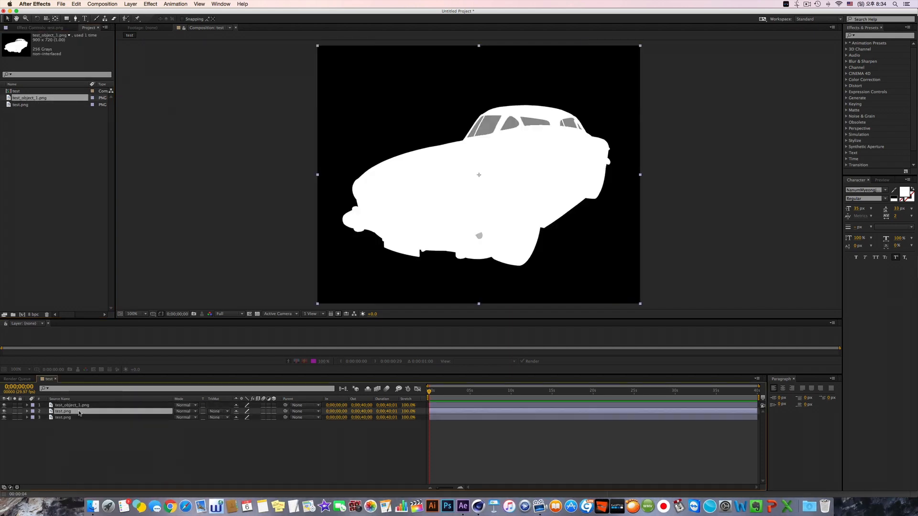
click(221, 414)
click(221, 414)
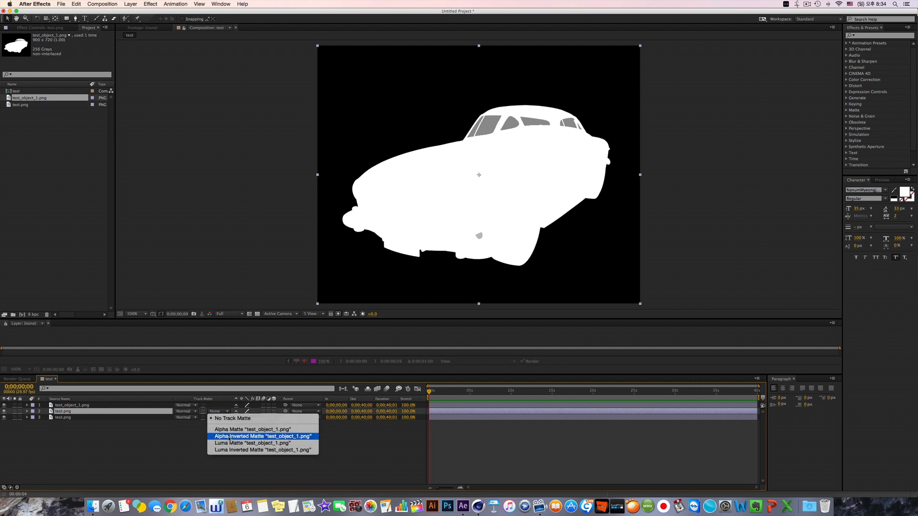
click(231, 446)
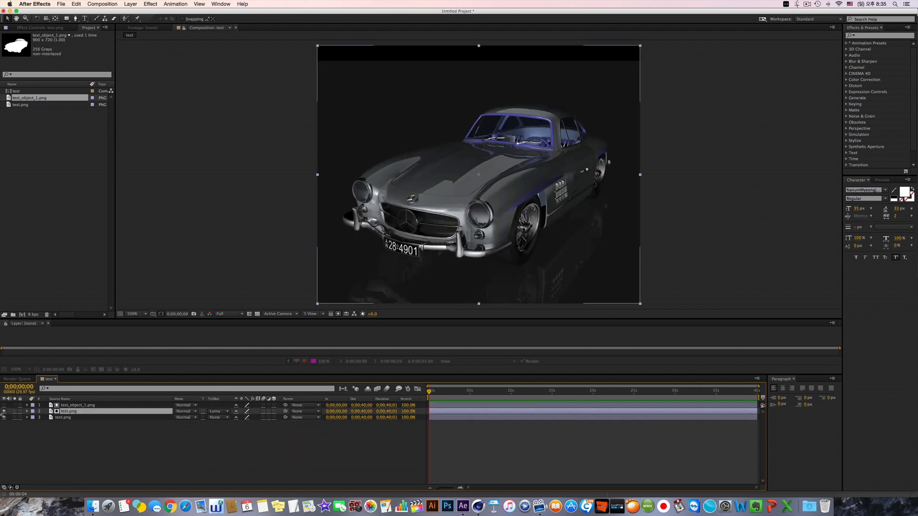
- Pre-compose the matte layer and the matted test.png layer as car_comp
shift+click(101, 406)
key(super+shift+c)
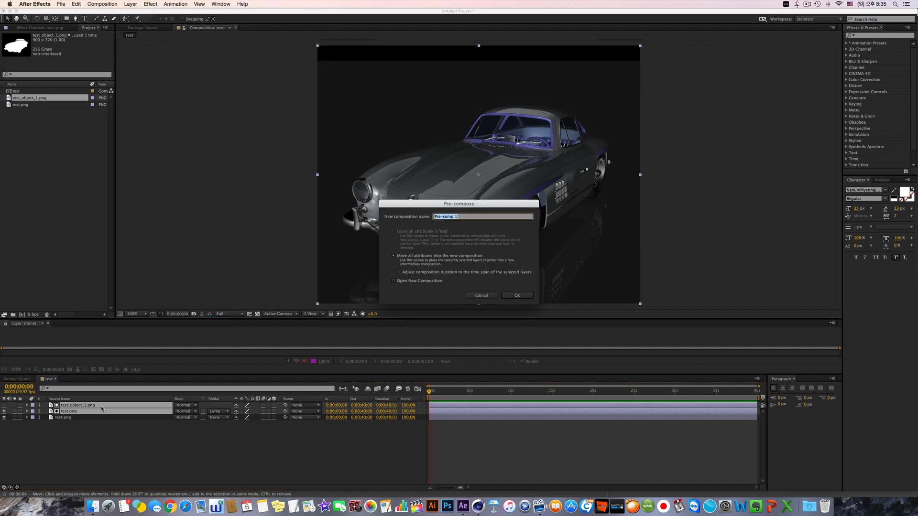
text(car_comp)
key(Return)
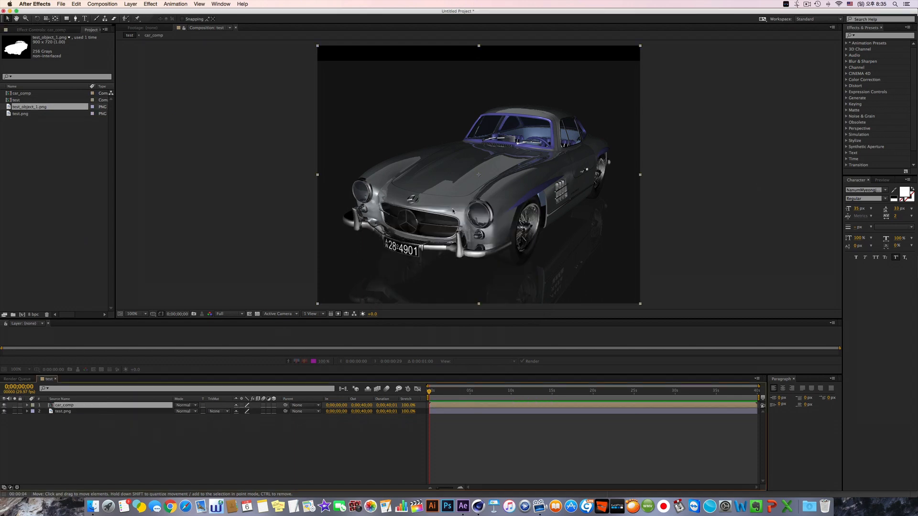
- Create a 900 x 720 px medium gray-yellow solid above car_comp
click(473, 410)
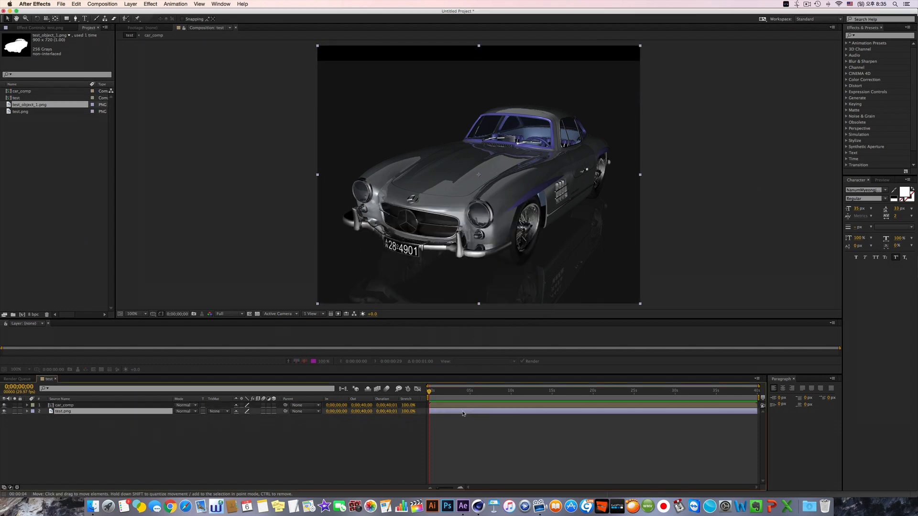
click(468, 406)
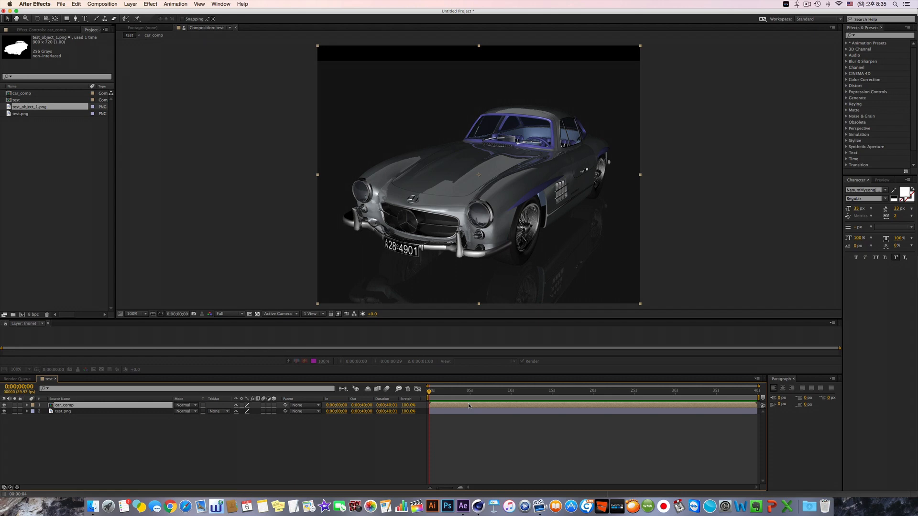
key(super+y)
click(455, 298)
click(626, 309)
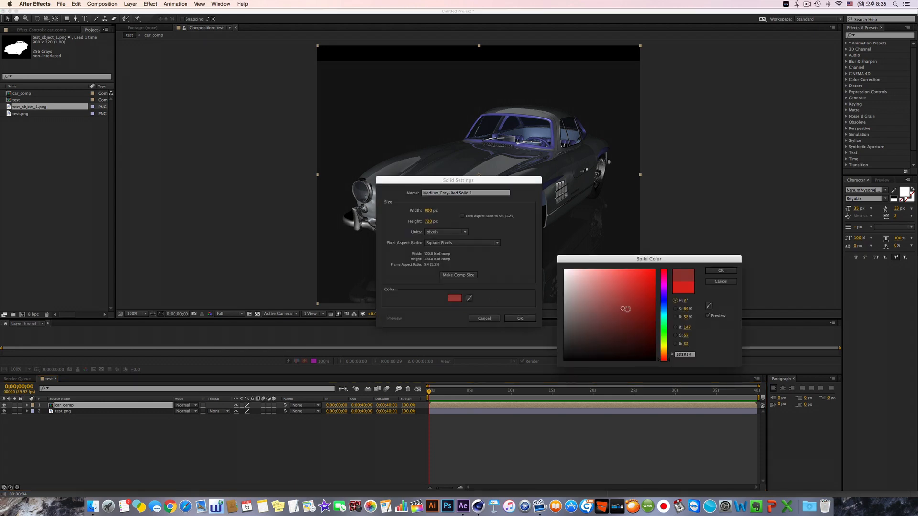
drag(664, 347, 631, 302)
key(Return)
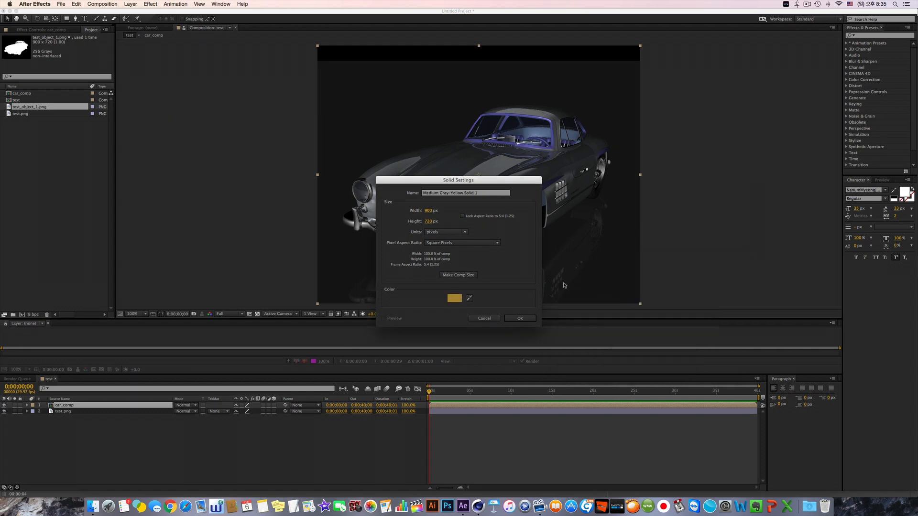
key(Return)
- Try Multiply on the yellow solid, settle on Soft Light blending and set its opacity to 27%
click(186, 405)
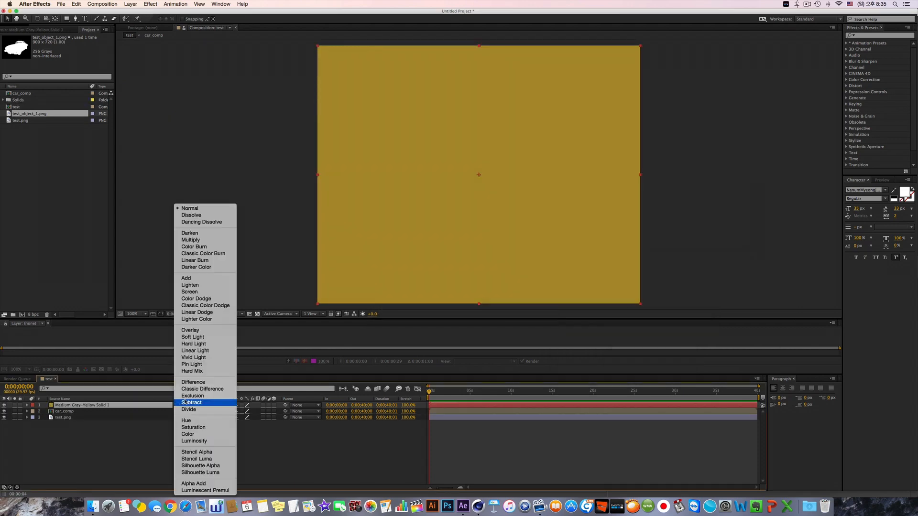
click(211, 240)
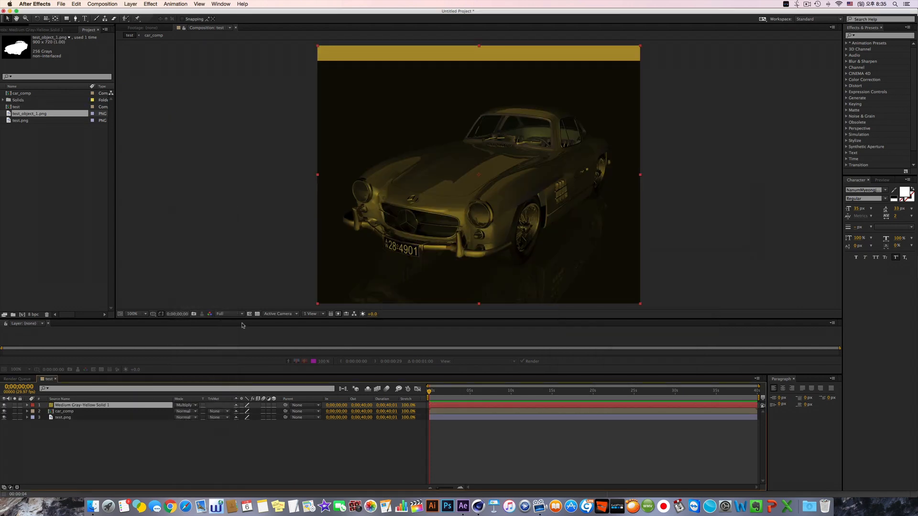
click(188, 406)
click(212, 338)
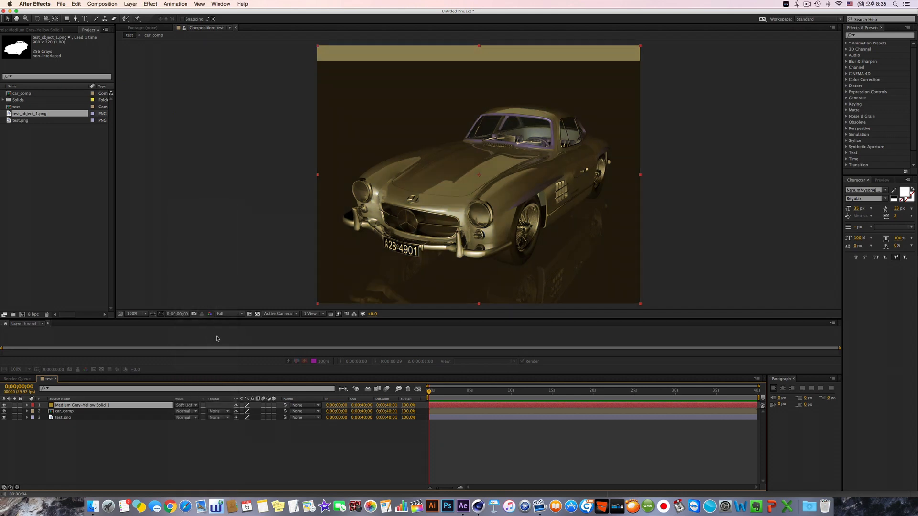
key(t)
drag(238, 411, 104, 411)
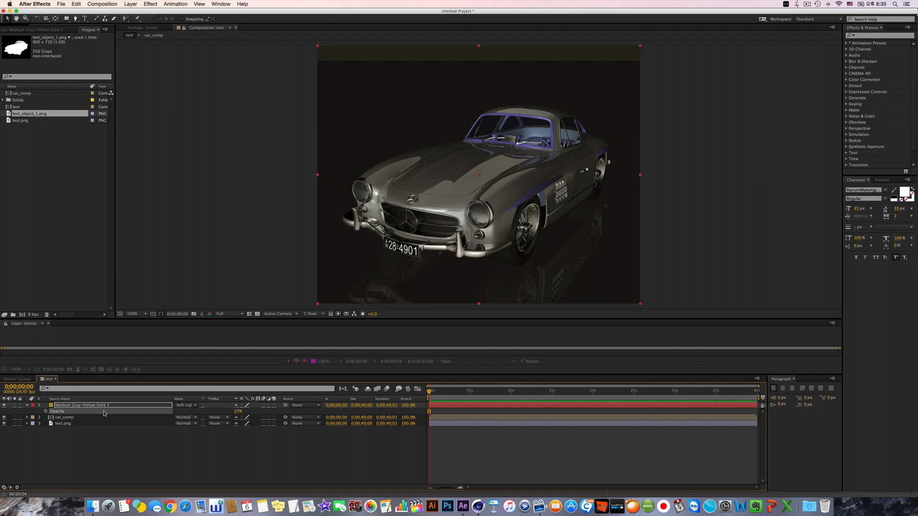
- Duplicate the car_comp layer and set the upper copy's blending mode to Soft Light
click(74, 417)
key(super+d)
click(176, 418)
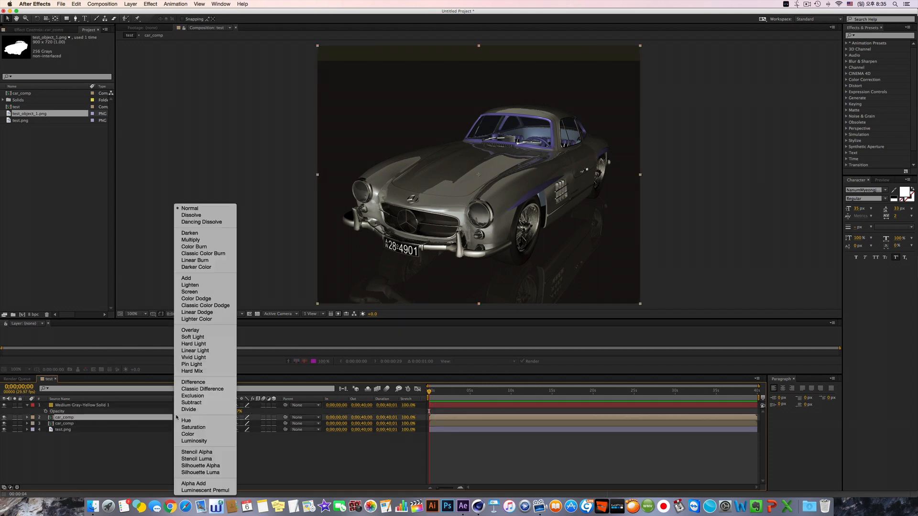
click(193, 337)
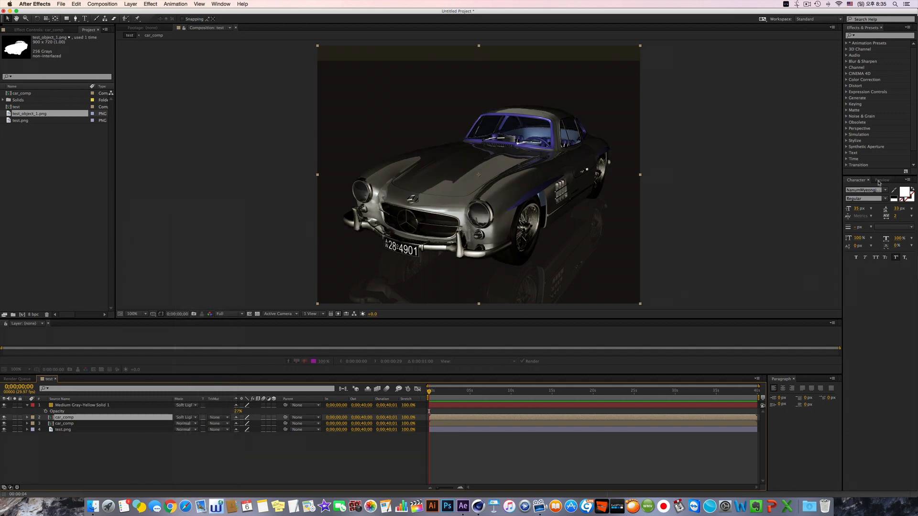
- Apply the 4-Color Gradient effect to the upper car_comp layer
click(876, 35)
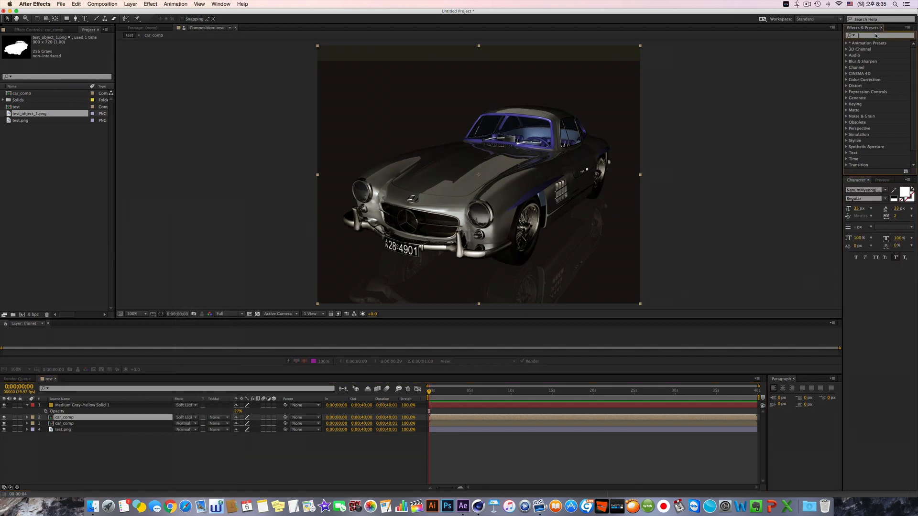
text(4)
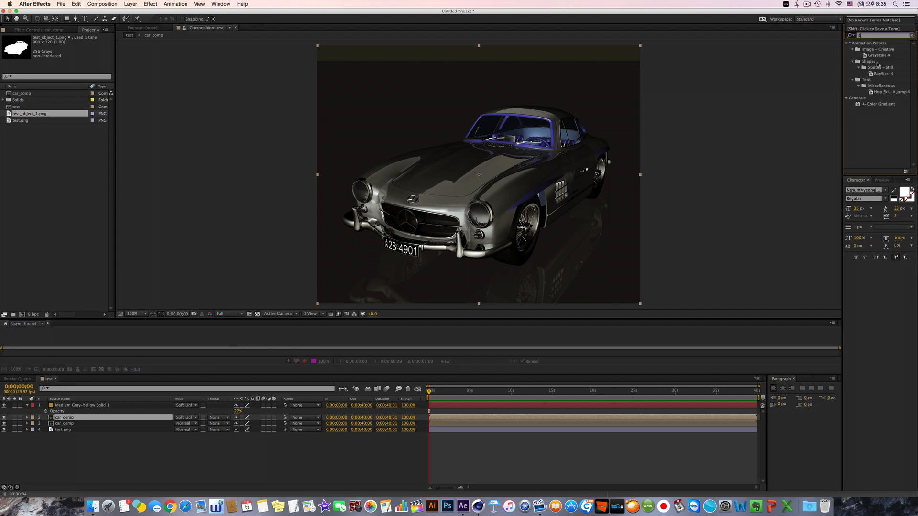
double_click(878, 104)
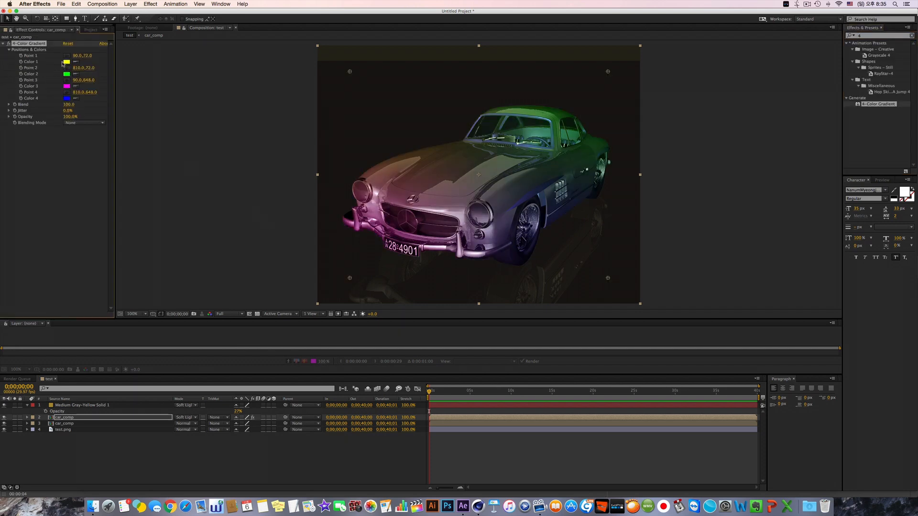
- Set the gradient's Color 1 to cyan and place Point 1 above the hood at about 297, 154
click(66, 61)
click(663, 317)
key(Return)
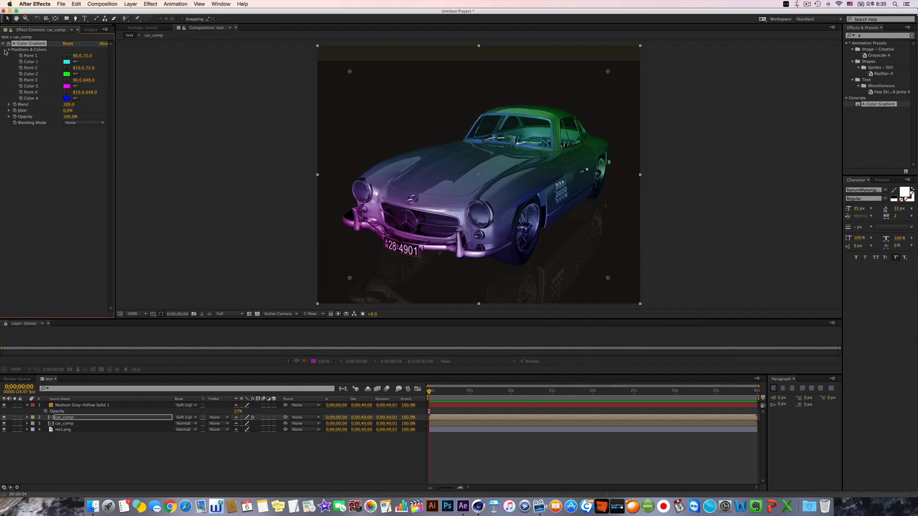
click(67, 56)
click(407, 101)
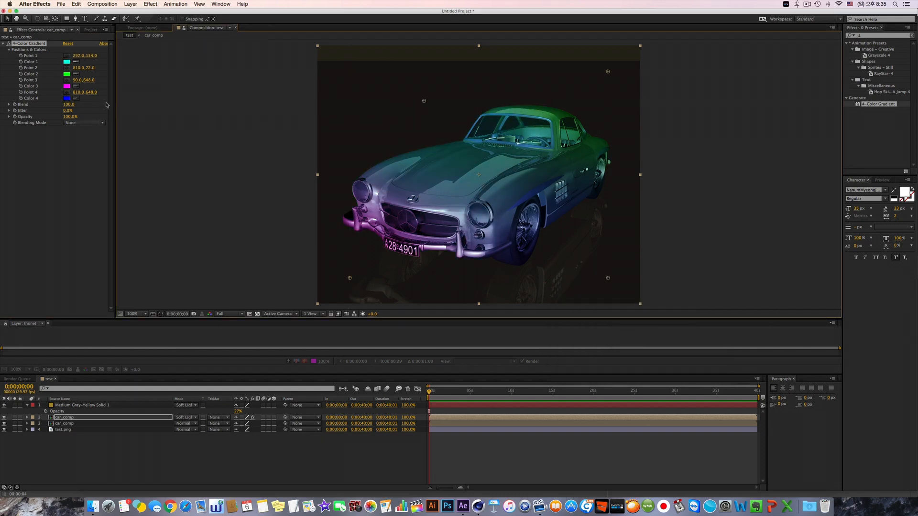
- Set the gradient's Color 2 to white and Color 3 to a dark orange-brown
click(66, 74)
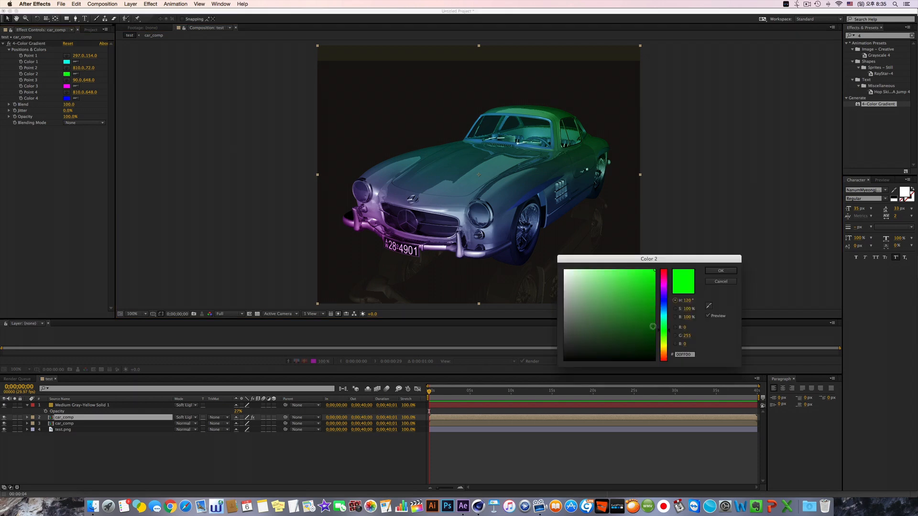
click(663, 351)
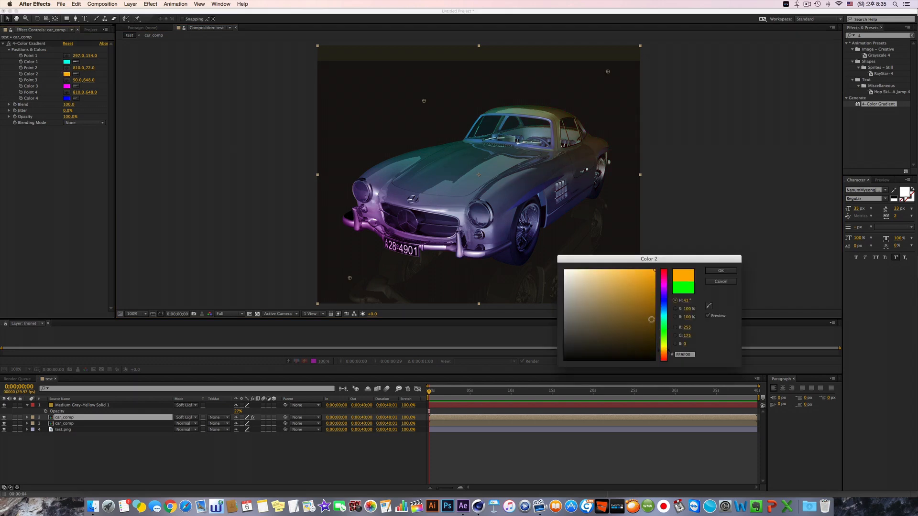
drag(617, 318, 487, 203)
key(Return)
click(67, 87)
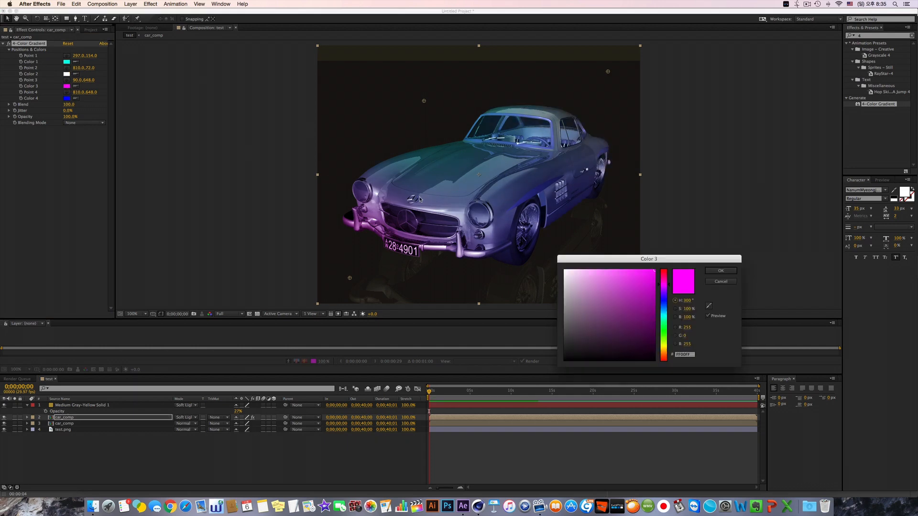
drag(663, 349, 672, 304)
key(Return)
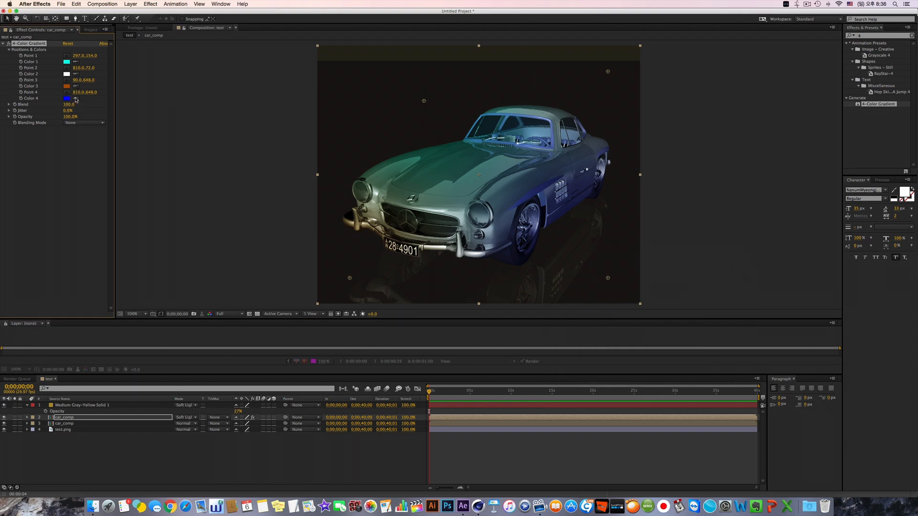
- Place the gradient's Point 4 over the car's front fender at about 610, 393
click(69, 93)
click(593, 208)
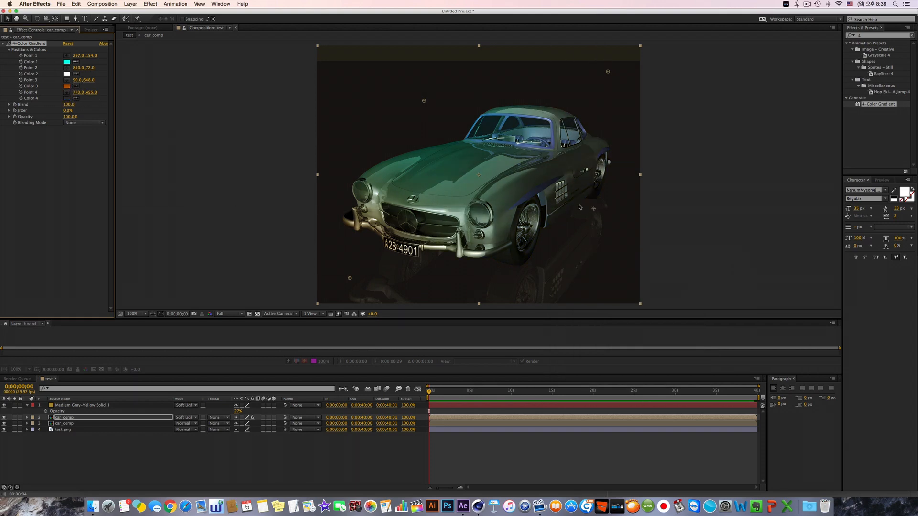
drag(593, 209, 536, 186)
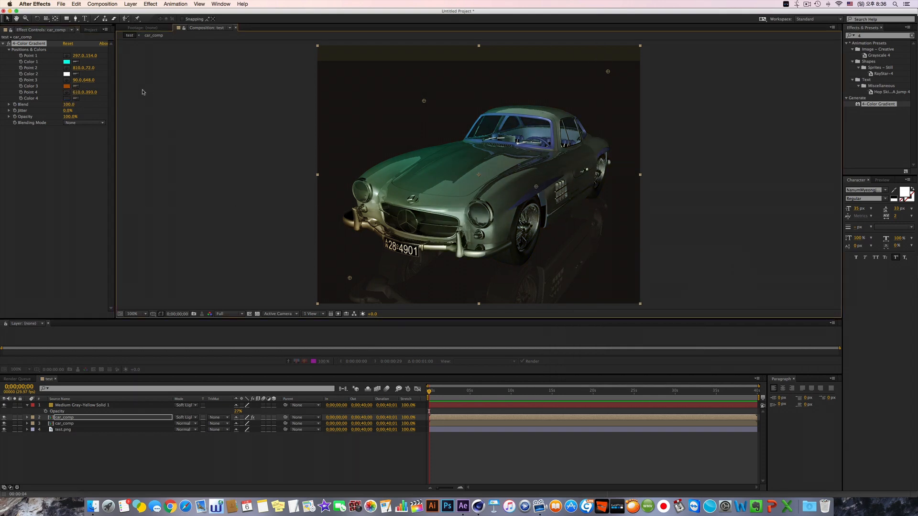
- Set the gradient's Color 4 to dark brown with hue 28°, saturation 91% and brightness 37%
click(66, 98)
click(655, 300)
mouse_move(663, 334)
mouse_down()
mouse_move(663, 358)
mouse_move(663, 348)
mouse_up()
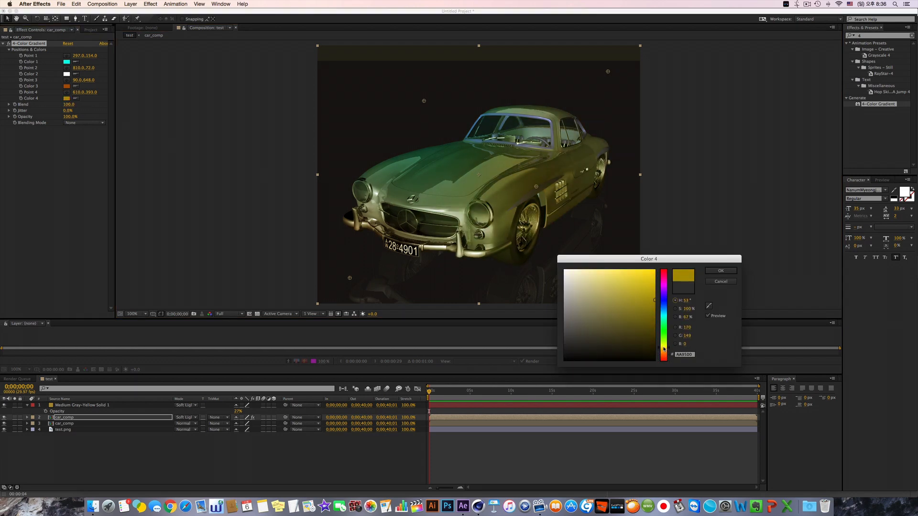
click(637, 334)
click(647, 327)
mouse_move(663, 347)
mouse_down()
mouse_move(663, 335)
mouse_move(662, 355)
mouse_up()
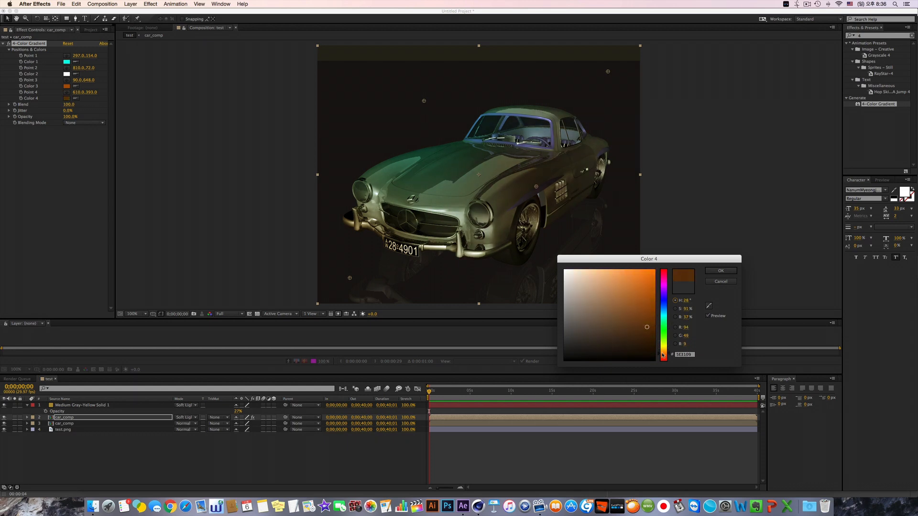
key(Return)
- Change the gradient's Color 1 to blue (0086FF), keeping the layer in its original position
click(67, 61)
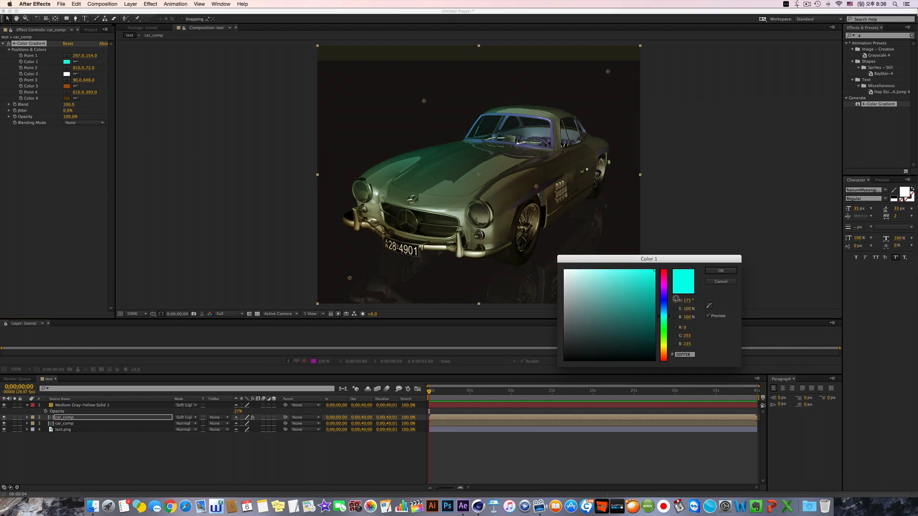
drag(667, 315, 664, 310)
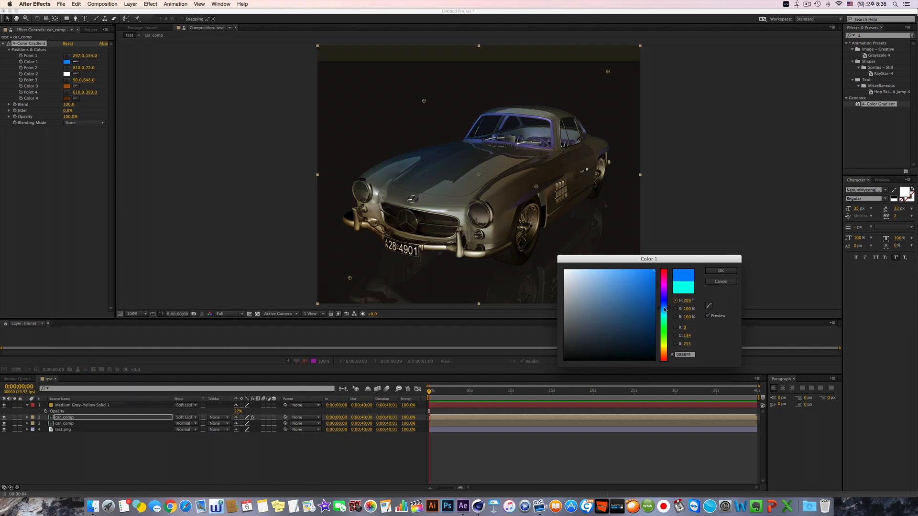
key(Return)
drag(422, 100, 448, 98)
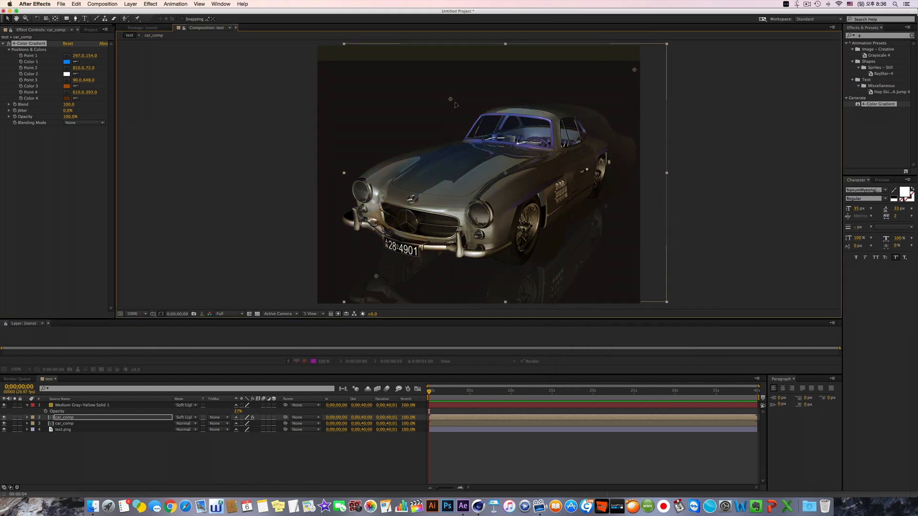
key(super+z)
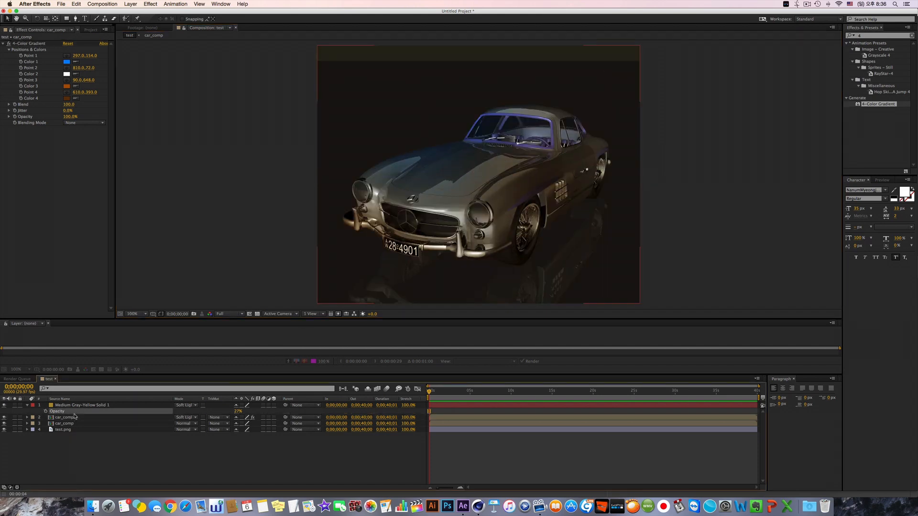
- Duplicate the gradient-tinted car_comp layer, try Overlay blending on the copy, and undo both changes
key(super+d)
click(195, 430)
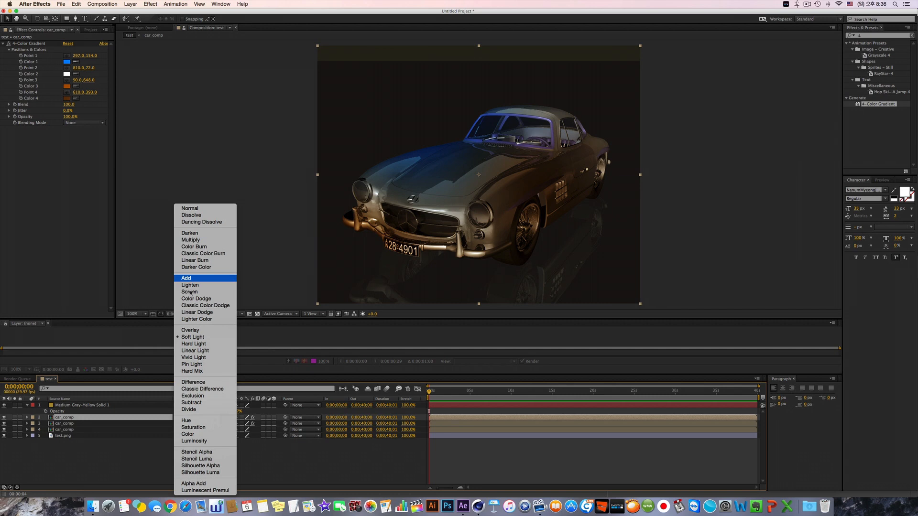
click(194, 331)
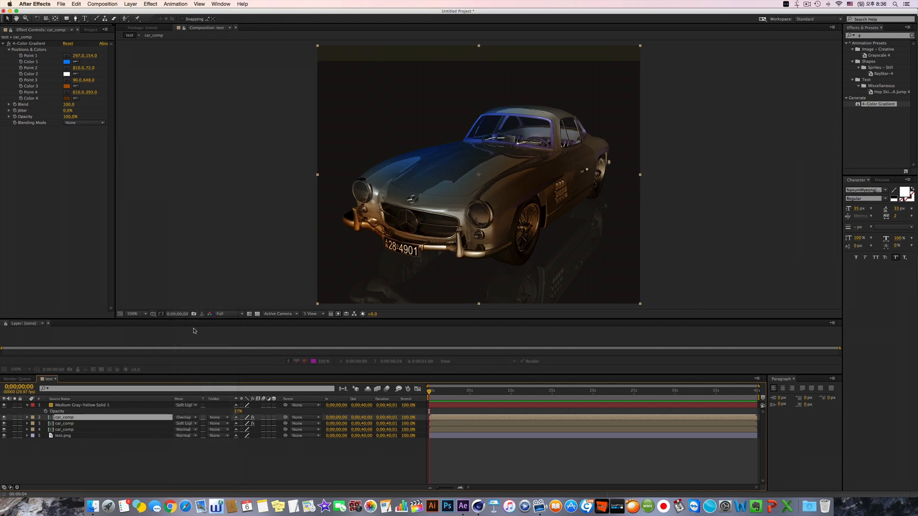
key(super+z)
key(super+z)
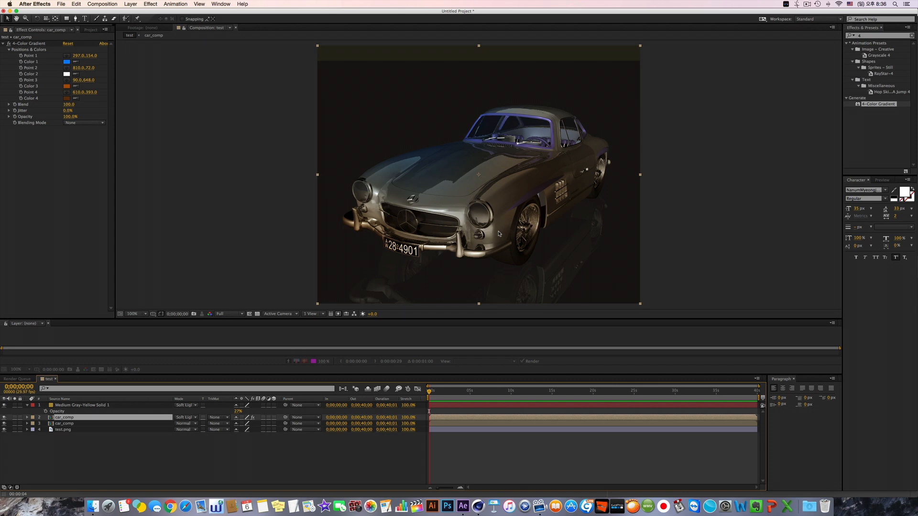
- Draw a closed Pen mask on the upper car_comp layer around the car's front end, hood and windshield
click(75, 19)
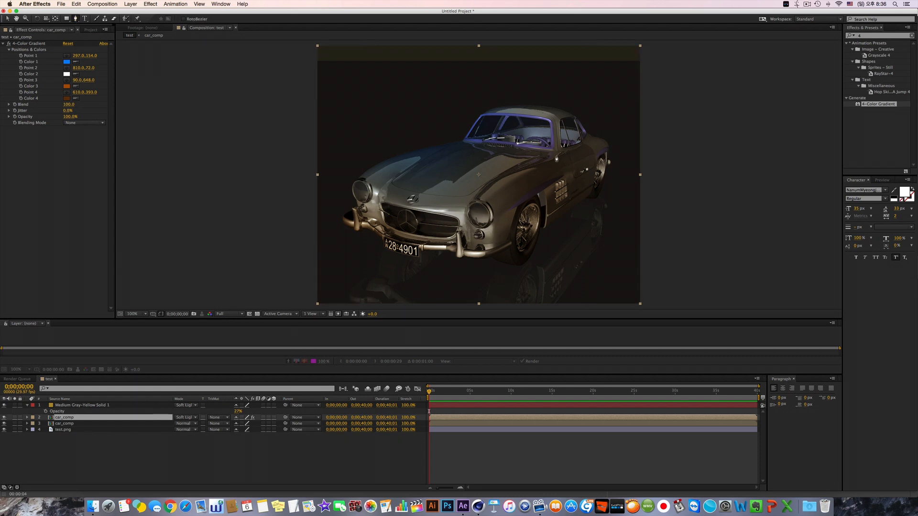
click(534, 155)
click(505, 178)
click(480, 206)
click(467, 245)
click(399, 254)
click(330, 234)
click(341, 128)
click(432, 80)
click(502, 82)
click(537, 90)
click(554, 108)
click(549, 138)
click(534, 155)
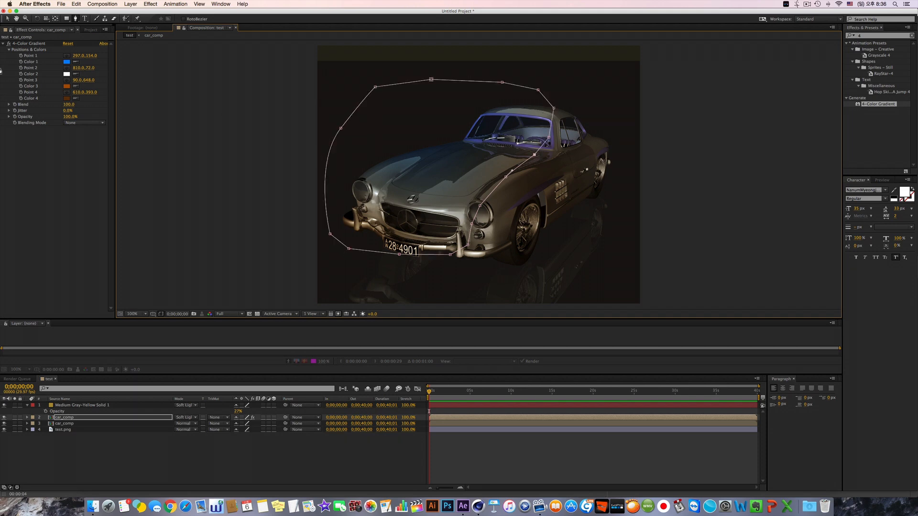
- Reveal the mask properties of the upper car_comp layer and set Mask Feather to about 337 pixels
key(v)
key(m)
key(m)
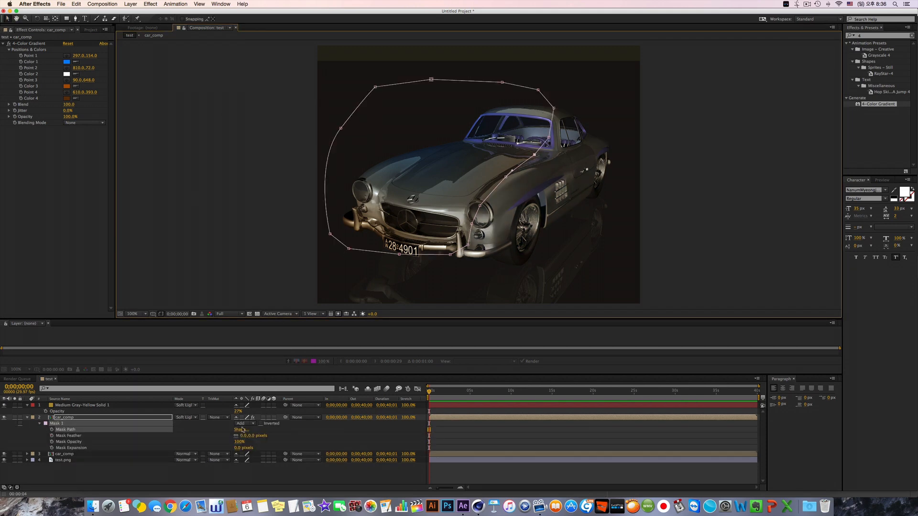
drag(282, 435, 399, 436)
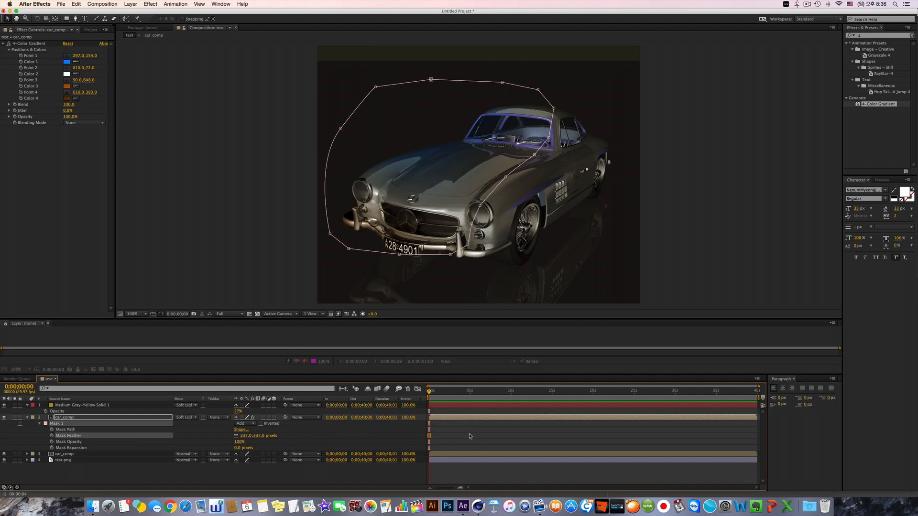
click(472, 436)
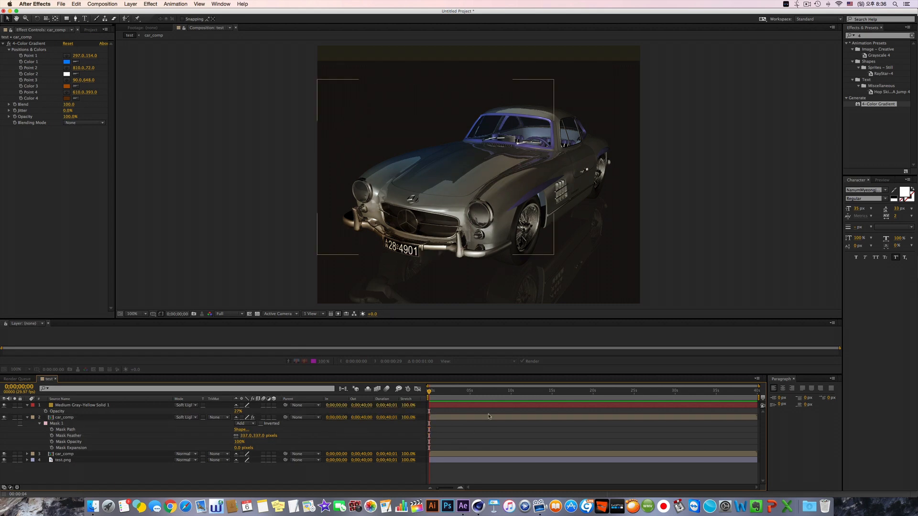
- Compare the image with and without the yellow solid, and examine the mask outline and the gradient's points
click(4, 406)
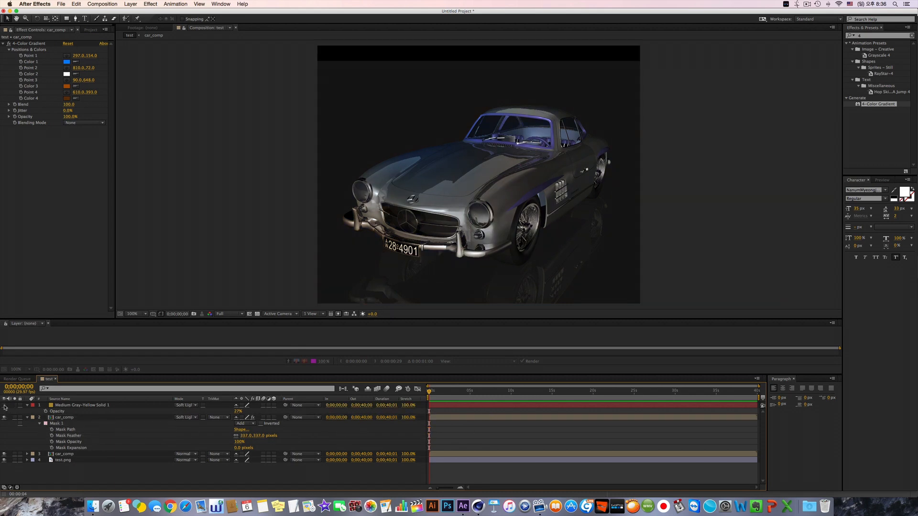
click(4, 406)
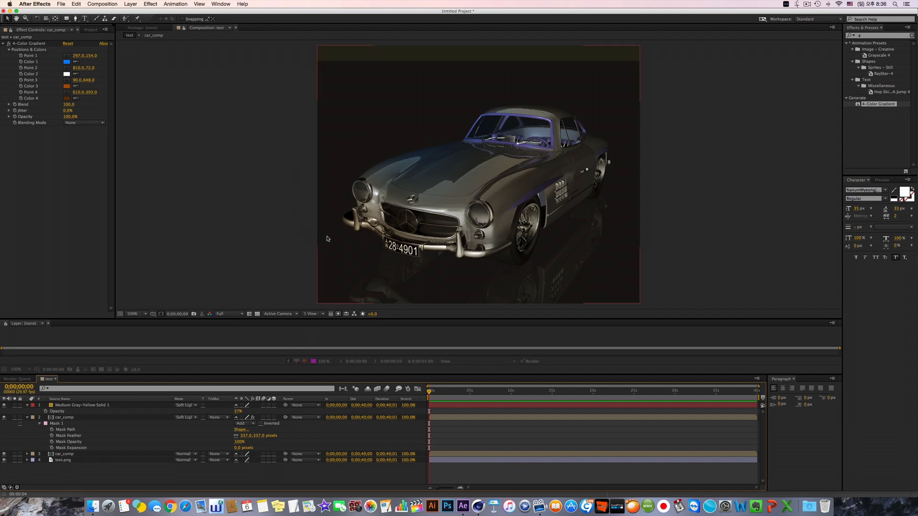
click(60, 425)
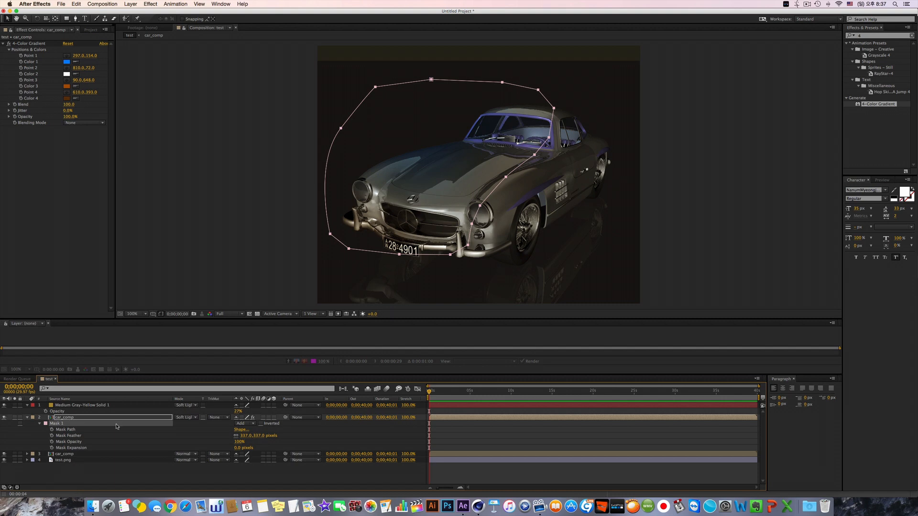
click(29, 43)
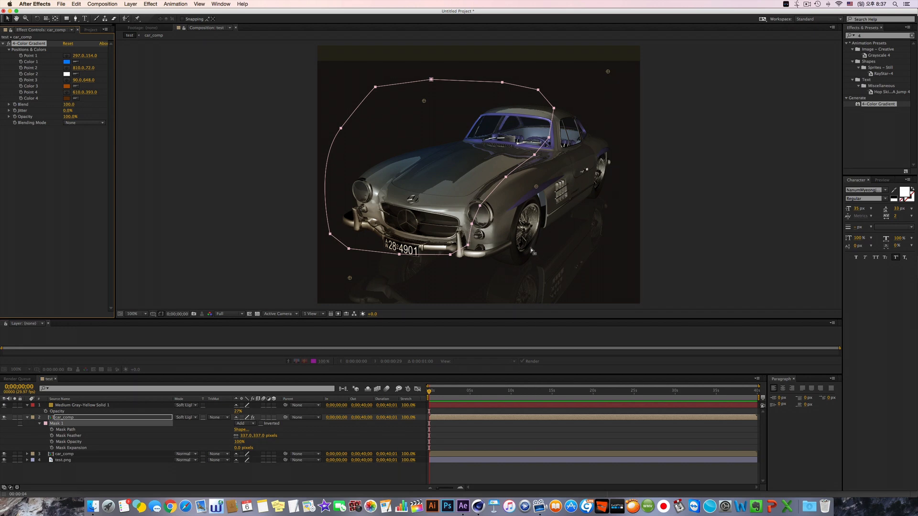
- Close the After Effects project without saving and cancel the file-open dialog
key(super+q)
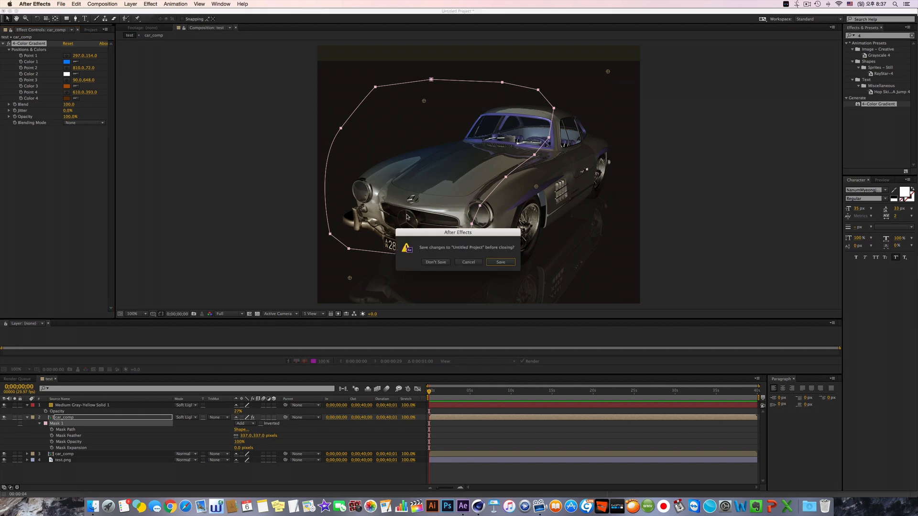
click(437, 262)
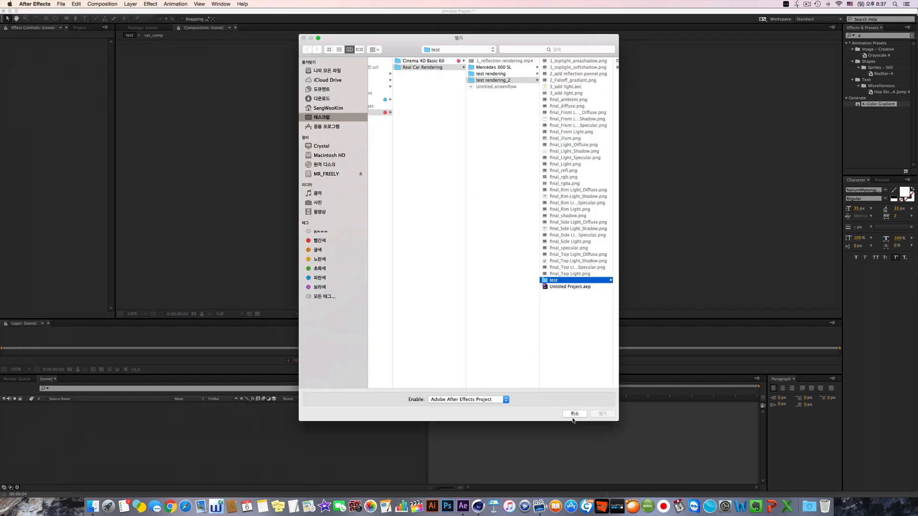
click(576, 414)
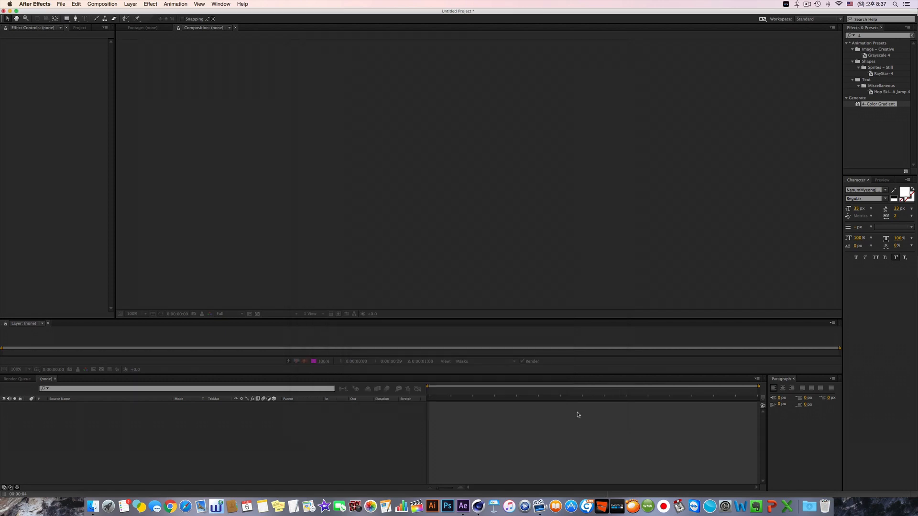
- Switch to Cinema 4D and close the Picture Viewer
key(super+Tab)
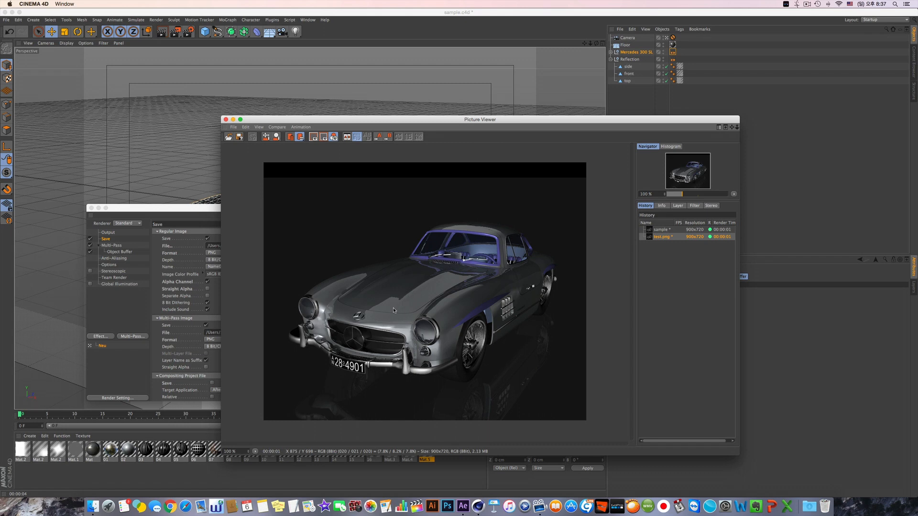
click(226, 120)
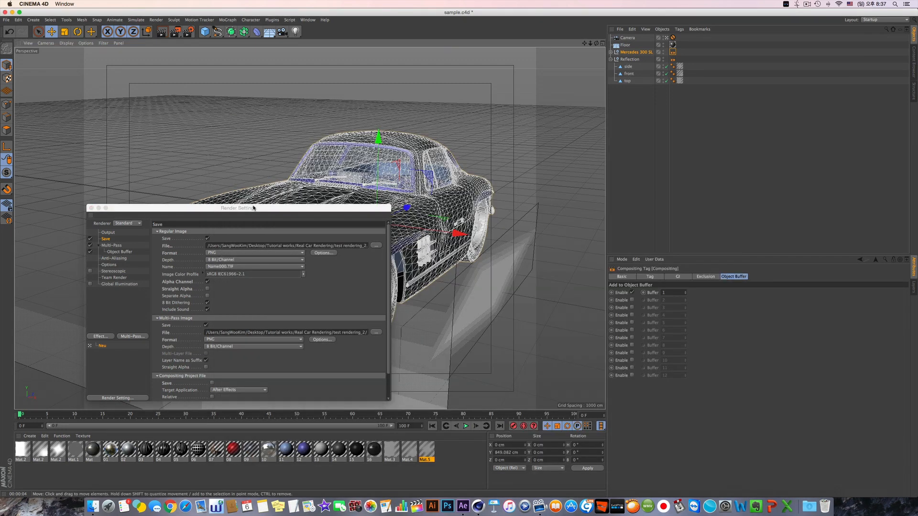
- Turn off Save and Multi-Pass in the Render Settings
drag(227, 212, 512, 198)
click(374, 225)
click(374, 232)
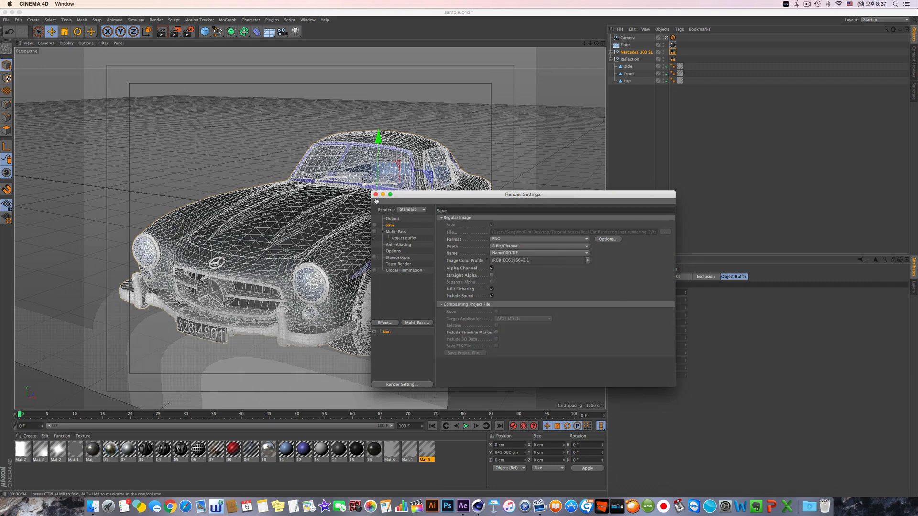
- Close the Render Settings window and deselect all objects in the scene
click(376, 195)
click(745, 160)
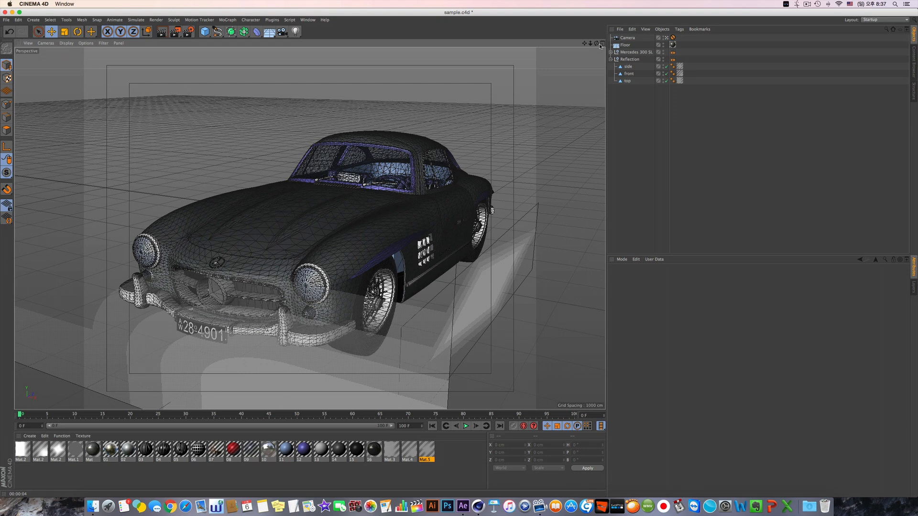
- Create a new empty project and close it again to return to sample.c4d
key(super+n)
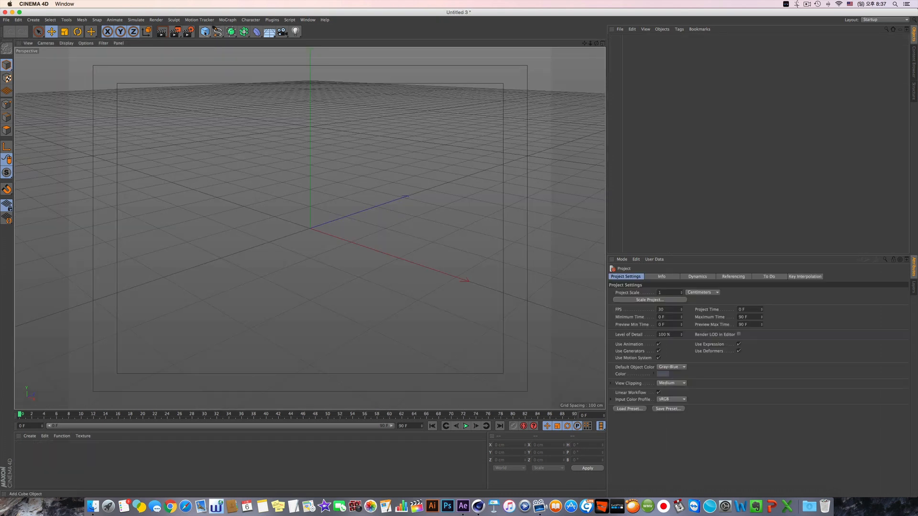
key(super+w)
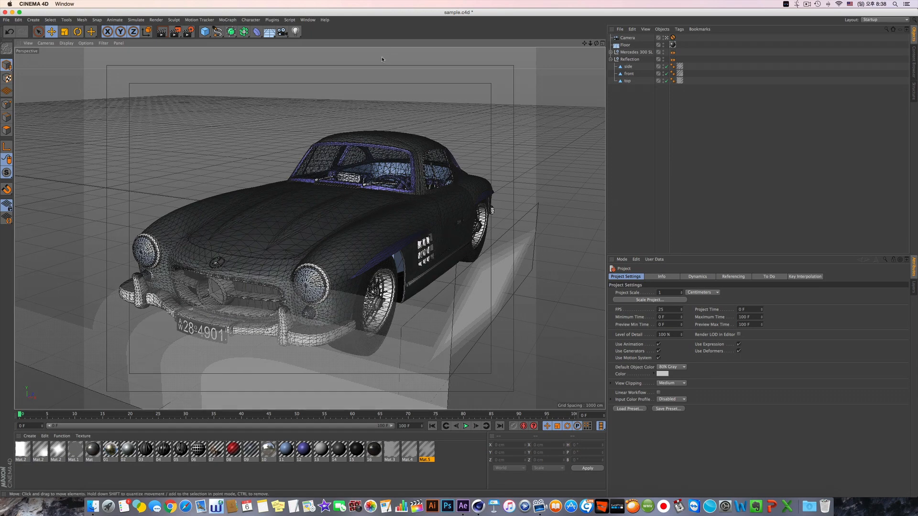
- Add a light, raise it above the car to about Y 2768 cm, and set its type to Spot
click(296, 32)
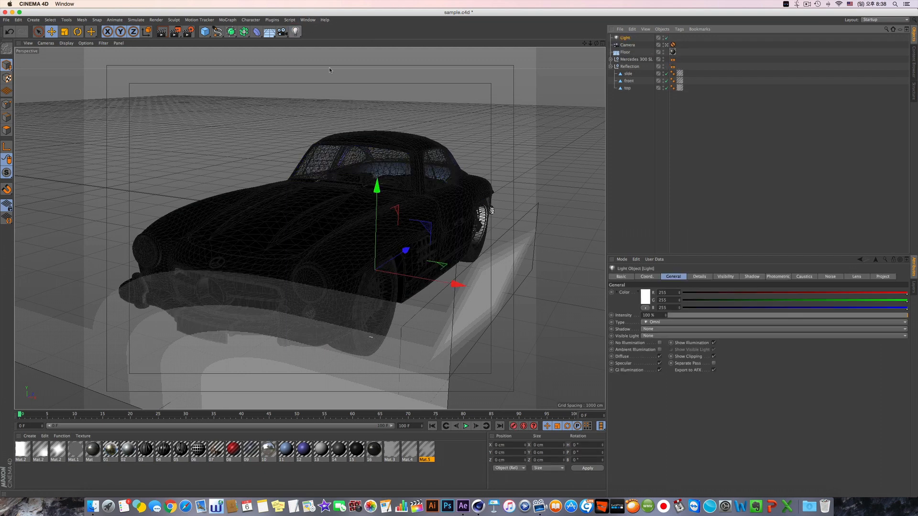
drag(376, 185, 381, 55)
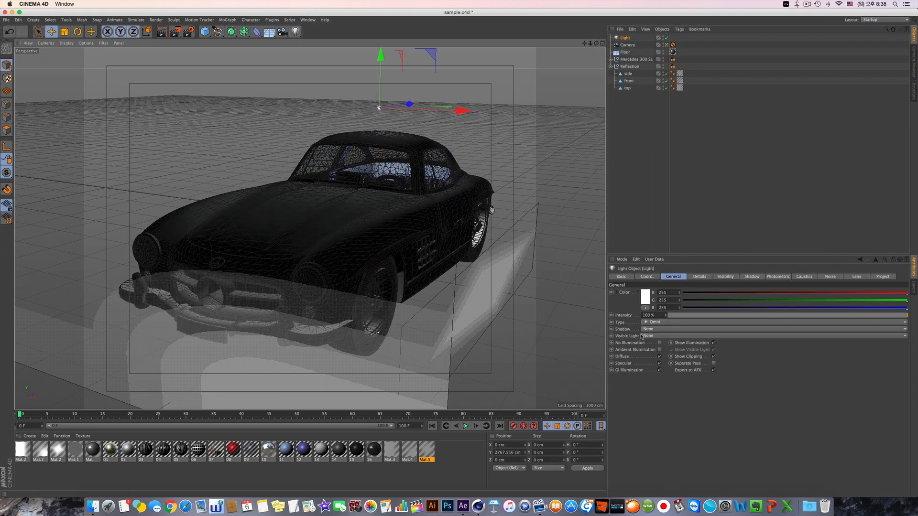
click(658, 324)
click(668, 337)
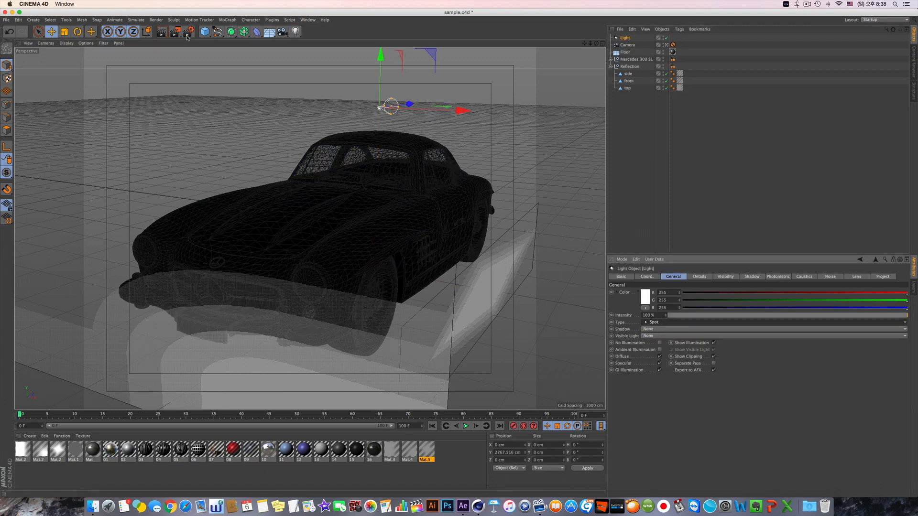
- Pitch the spot light to -90° so it points straight down, and raise it to about Y 7358 cm
key(r)
drag(366, 139, 368, 51)
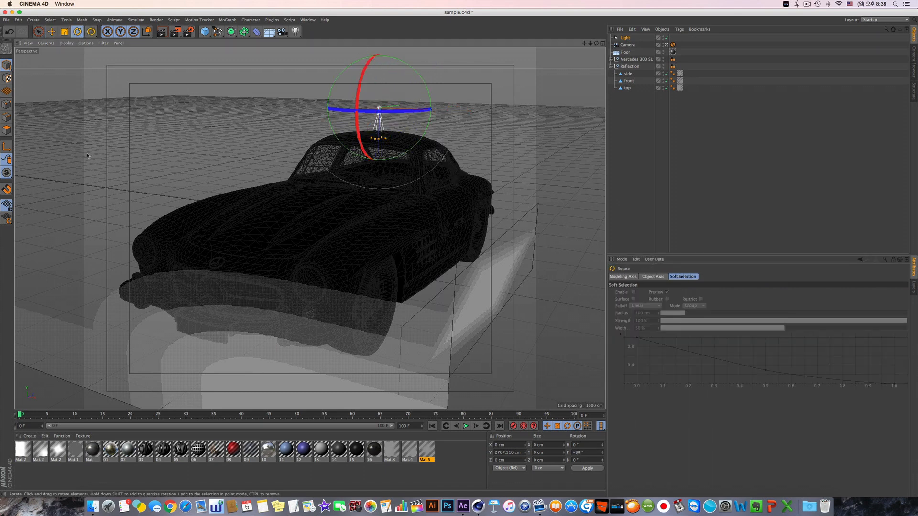
click(52, 30)
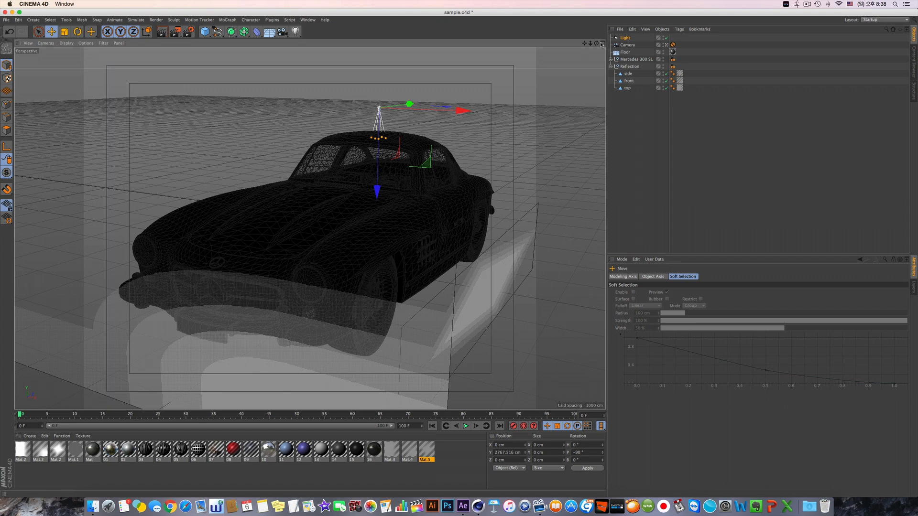
key(F5)
drag(146, 352, 148, 329)
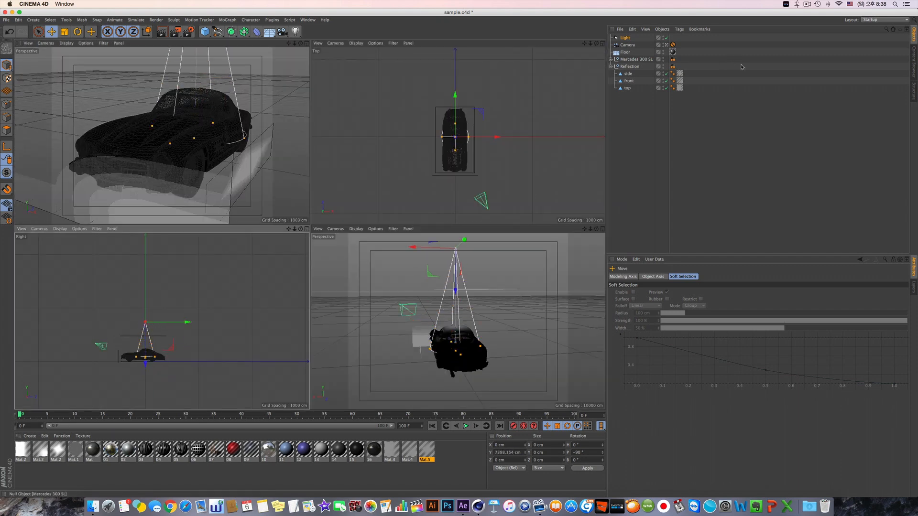
- Rename the light object as Top_Light
double_click(626, 38)
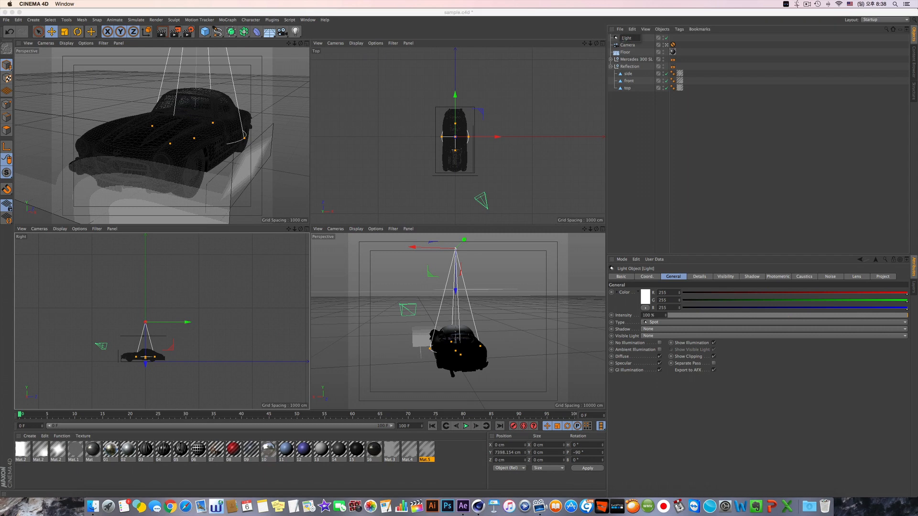
text(Top_)
key(Return)
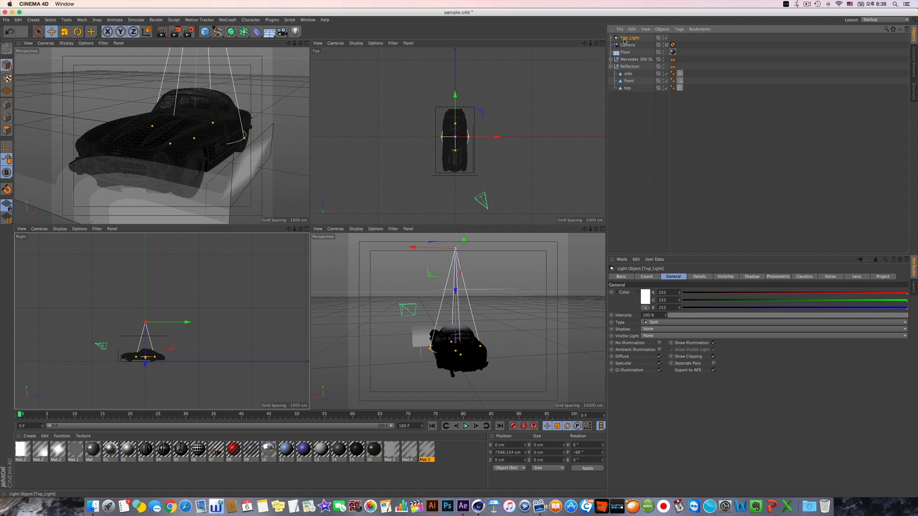
- Give Top_Light an Inverse Square Clamped falloff of about 7909 cm radius and a 97° outer angle, positioned at about Y 7174 cm
click(703, 278)
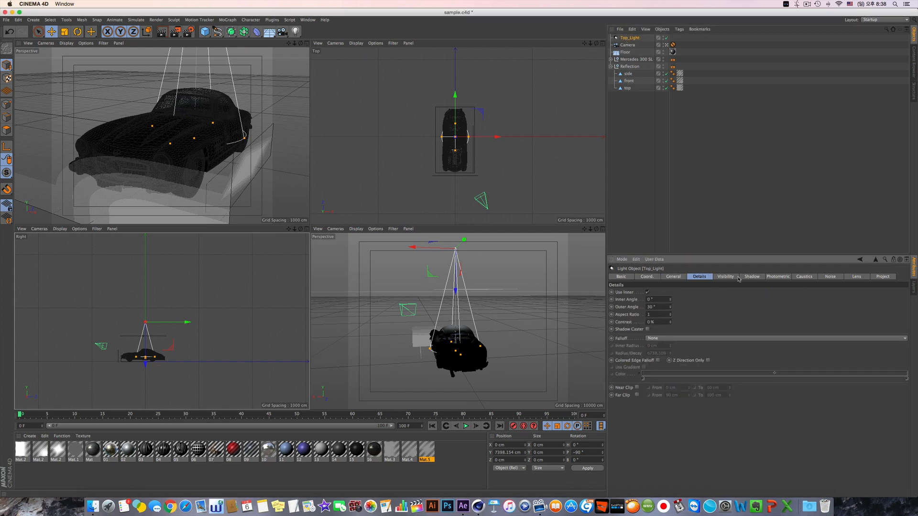
drag(671, 308, 707, 294)
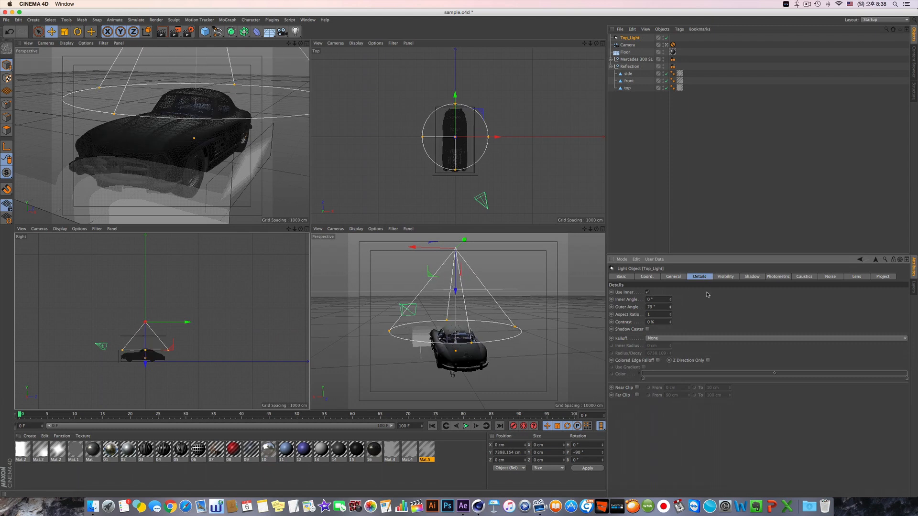
click(659, 338)
click(669, 375)
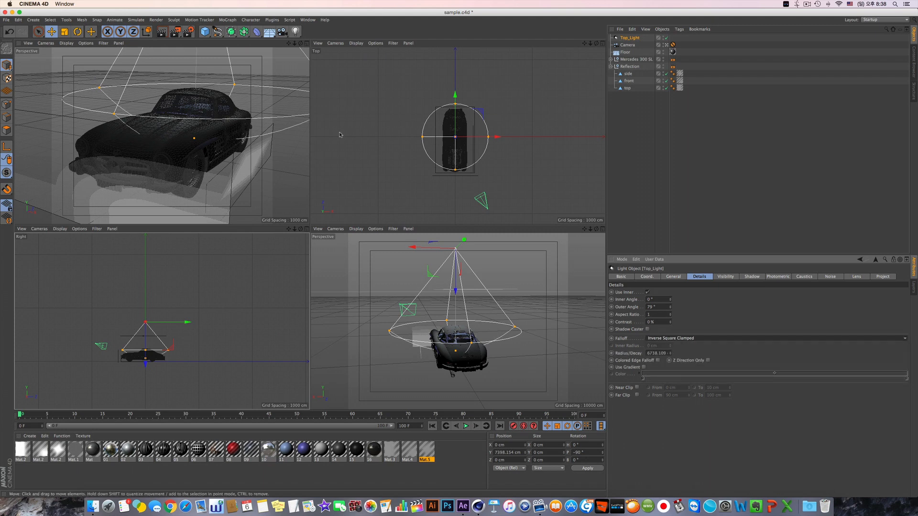
drag(197, 147, 190, 176)
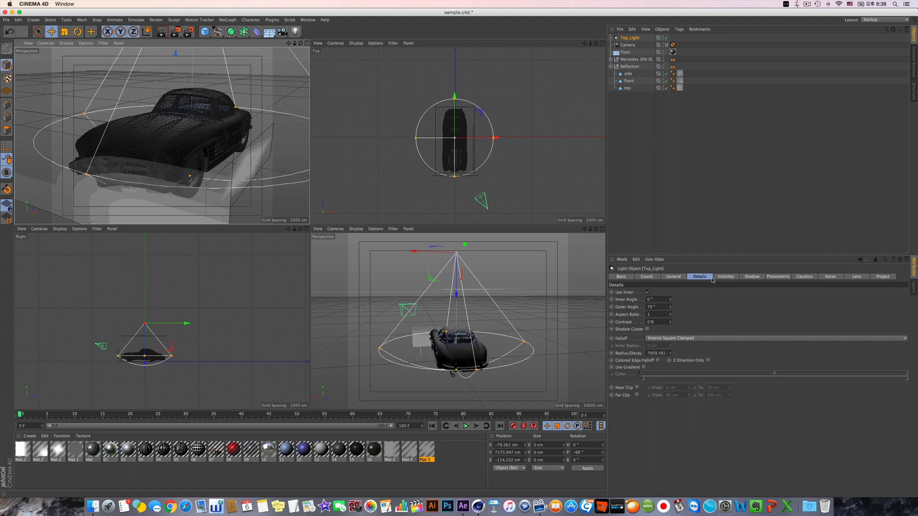
drag(670, 307, 670, 297)
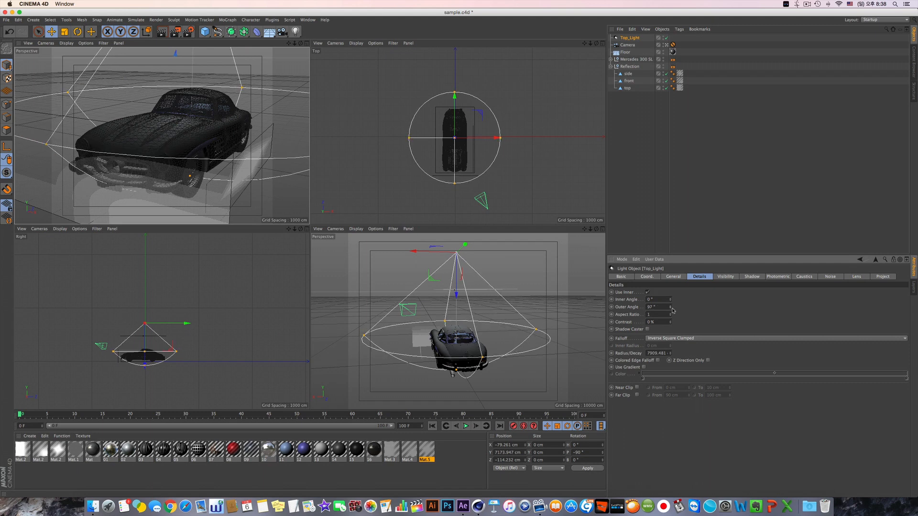
- Give Top_Light Area shadows with 85% accuracy, 12 minimum samples and 200 maximum samples
click(723, 277)
click(673, 277)
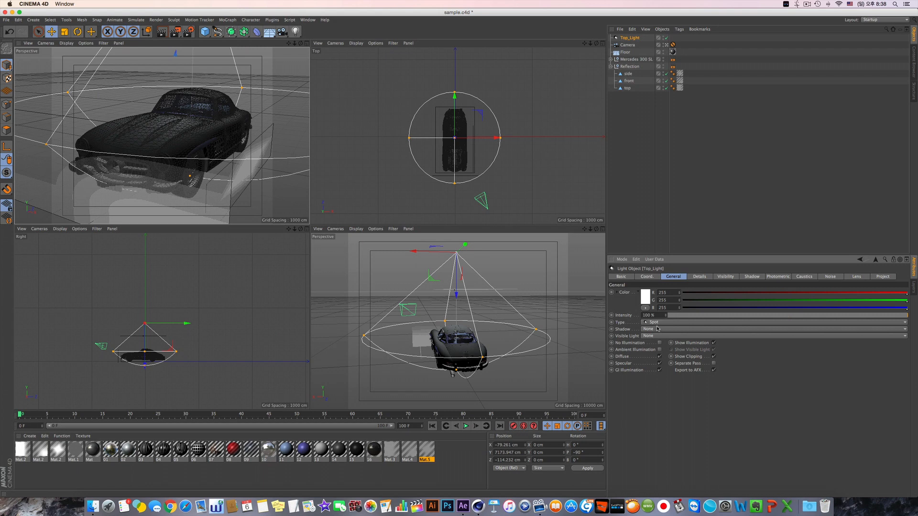
click(658, 329)
click(659, 360)
click(749, 278)
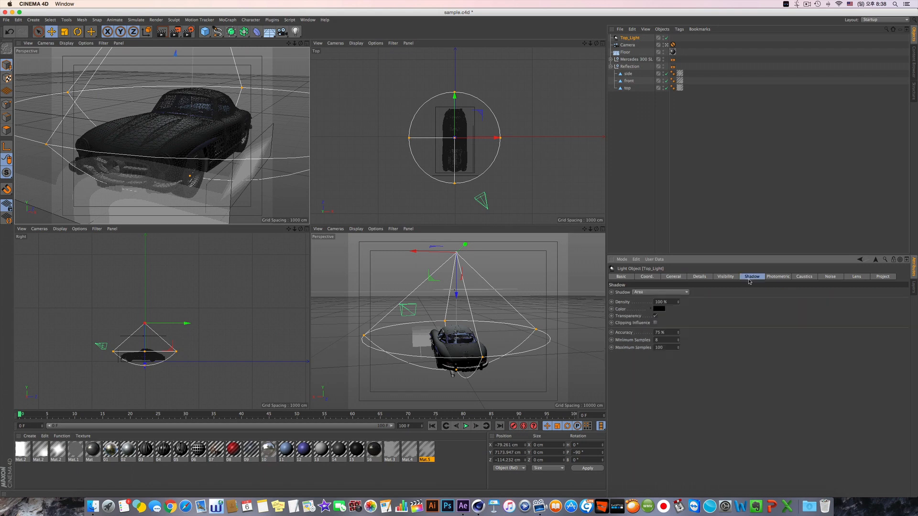
click(663, 333)
text(85)
key(Tab)
text(200)
key(Return)
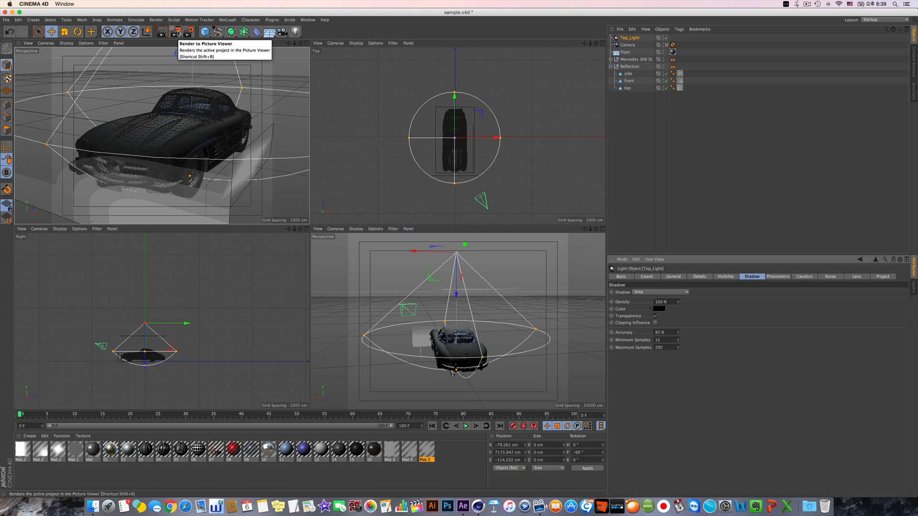
- Render the car lit by Top_Light to the Picture Viewer
click(162, 32)
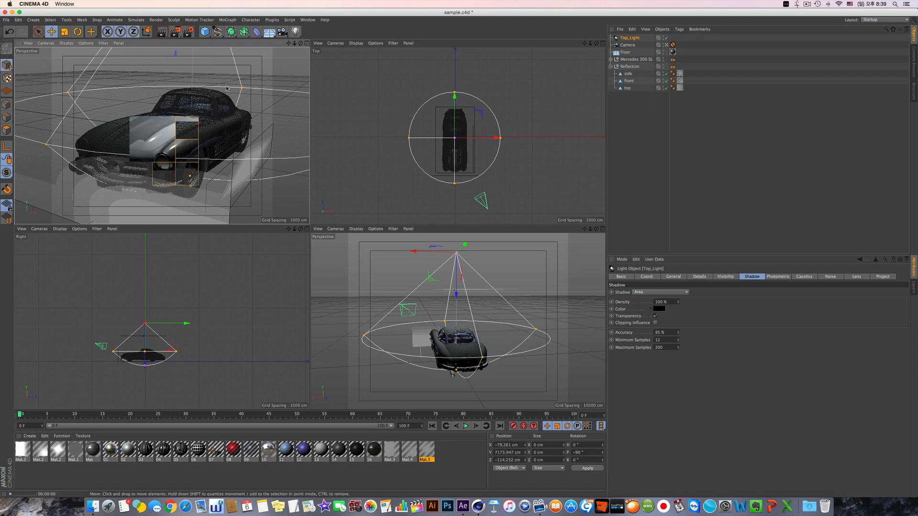
click(227, 89)
click(176, 32)
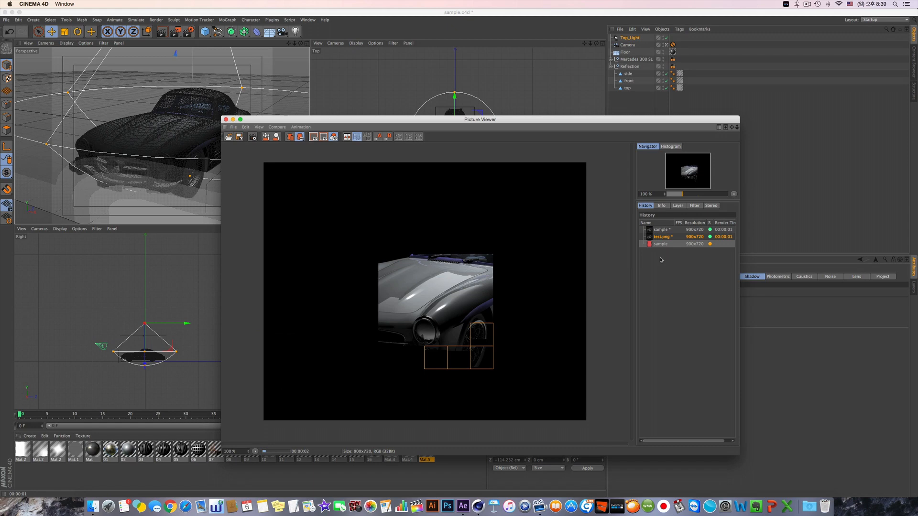
- Compare the new render with the earlier test.png render in the history, and close the Picture Viewer
key(Up)
key(Down)
key(Up)
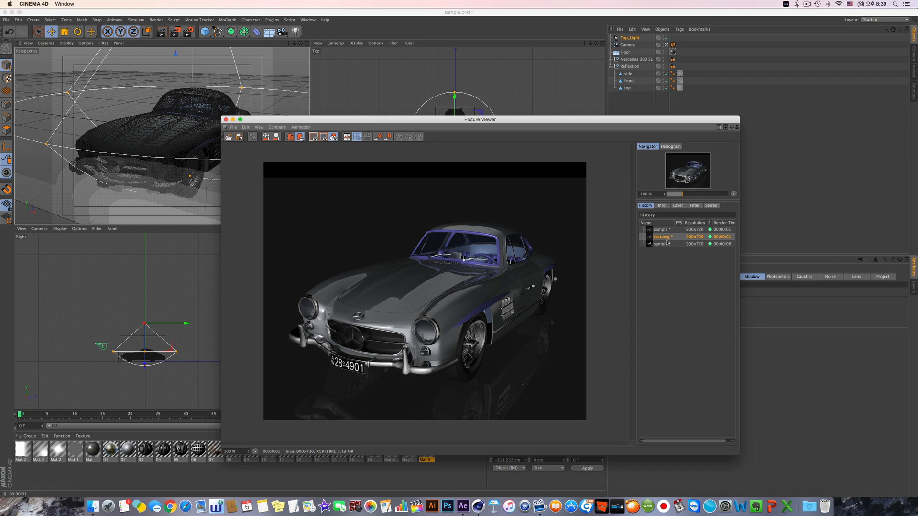
key(Down)
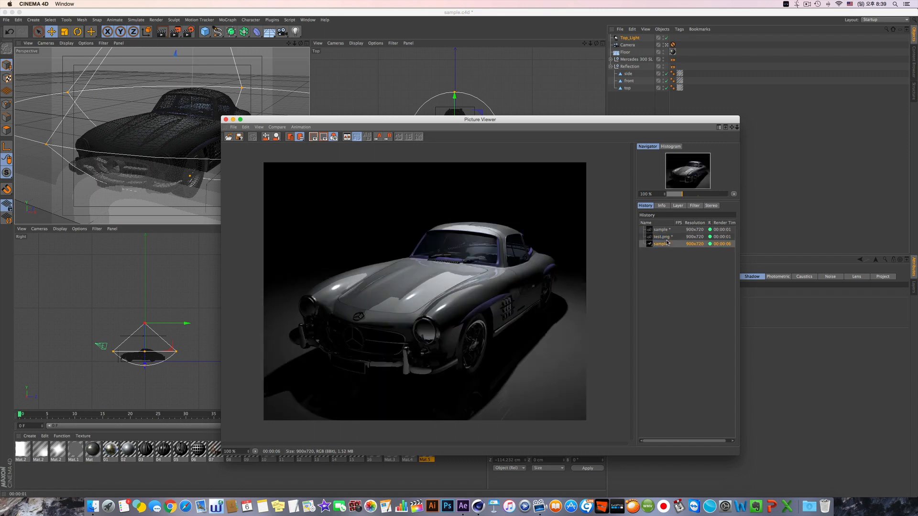
key(Up)
key(Down)
key(Up)
key(Down)
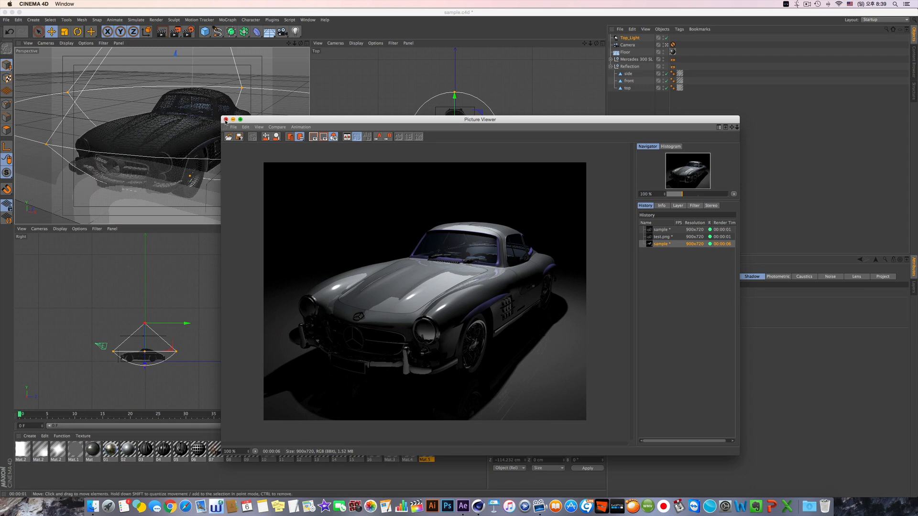
click(226, 120)
- Enable Use Gradient in Top_Light's falloff details and color the gradient's end knot light blue
click(628, 74)
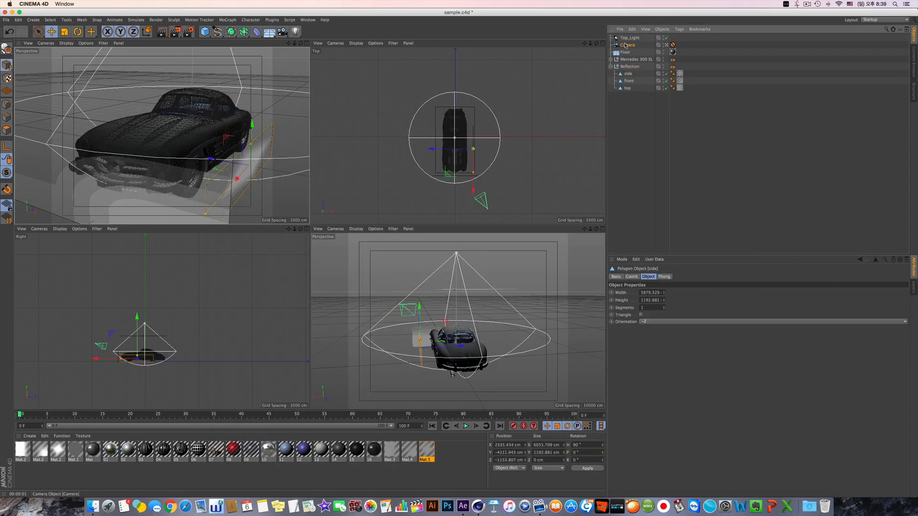
click(629, 37)
click(710, 277)
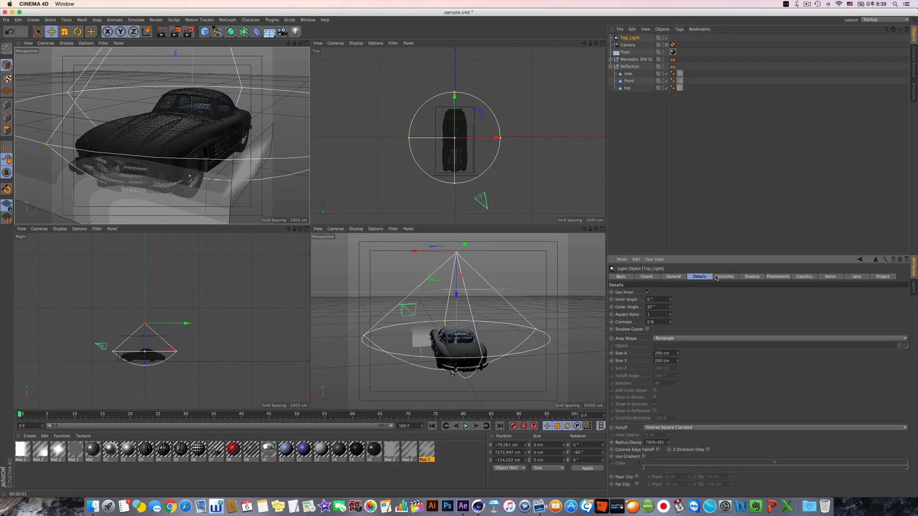
click(644, 457)
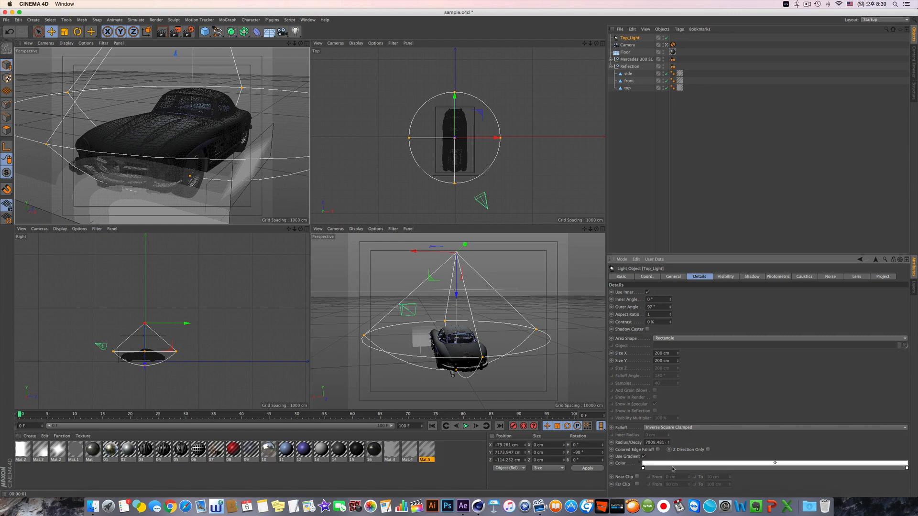
double_click(907, 469)
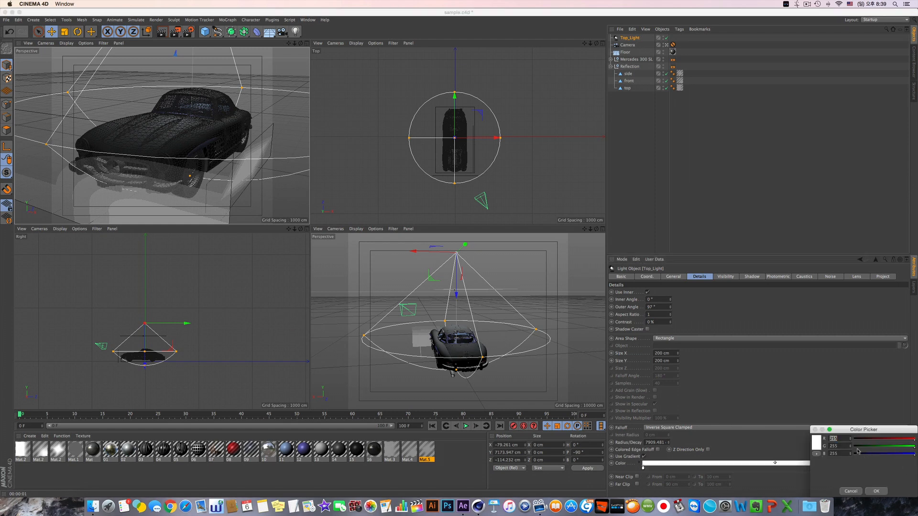
click(817, 442)
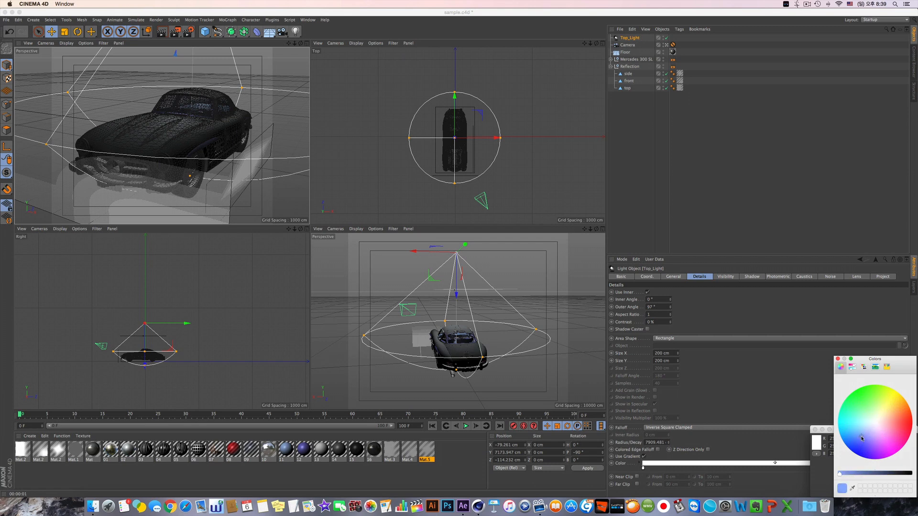
click(840, 359)
click(876, 491)
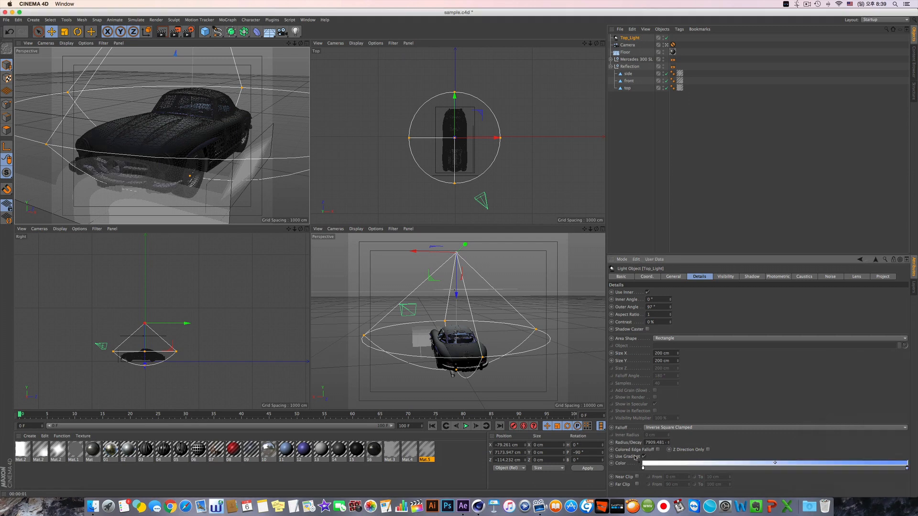
- Render the camera view in the viewport to check the effect of the light's gradient
click(228, 69)
click(163, 32)
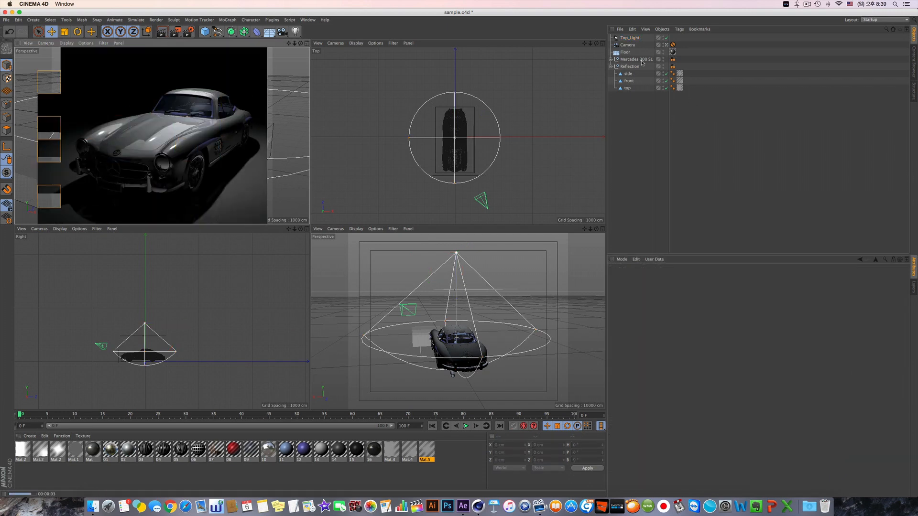
- Color the start knot of Top_Light's falloff gradient orange
click(630, 38)
double_click(643, 469)
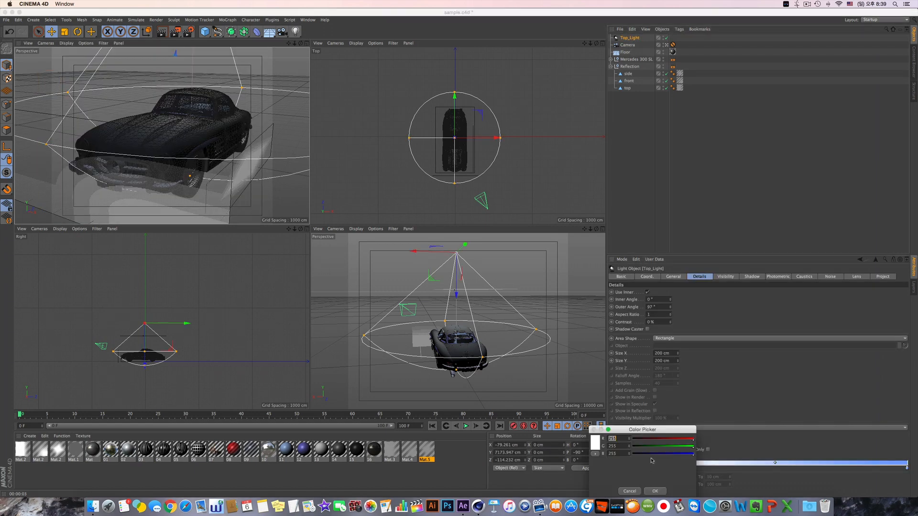
click(595, 442)
mouse_move(660, 429)
mouse_down()
mouse_move(681, 413)
mouse_move(675, 418)
mouse_up()
drag(639, 474, 633, 473)
drag(675, 418, 679, 407)
click(616, 359)
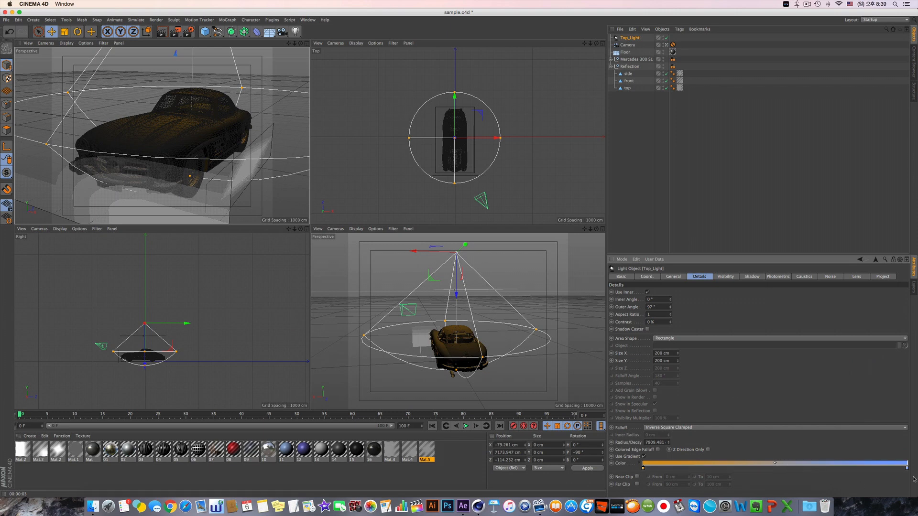
- Swap the gradient's knots so blue is at the start and orange about two-thirds along, with the midpoint pulled close to blue
drag(908, 470, 767, 474)
drag(678, 470, 644, 468)
drag(754, 464, 650, 459)
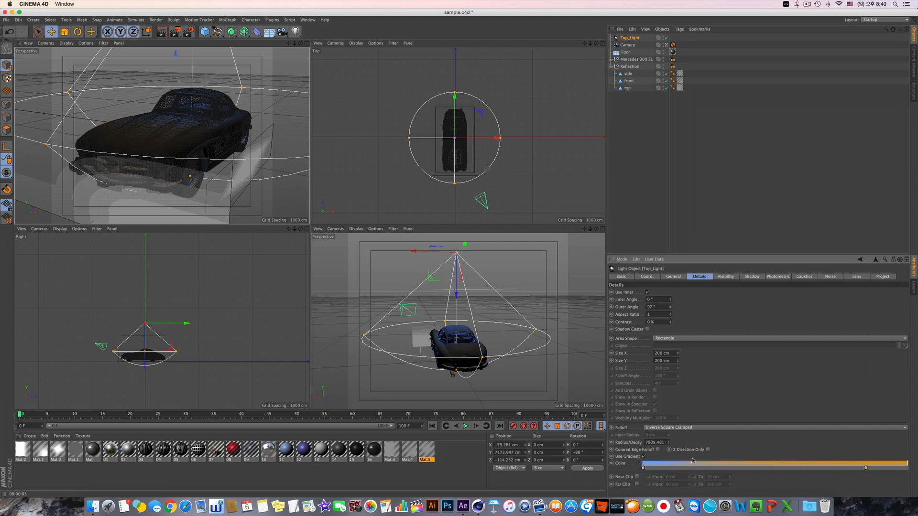
drag(864, 468, 824, 468)
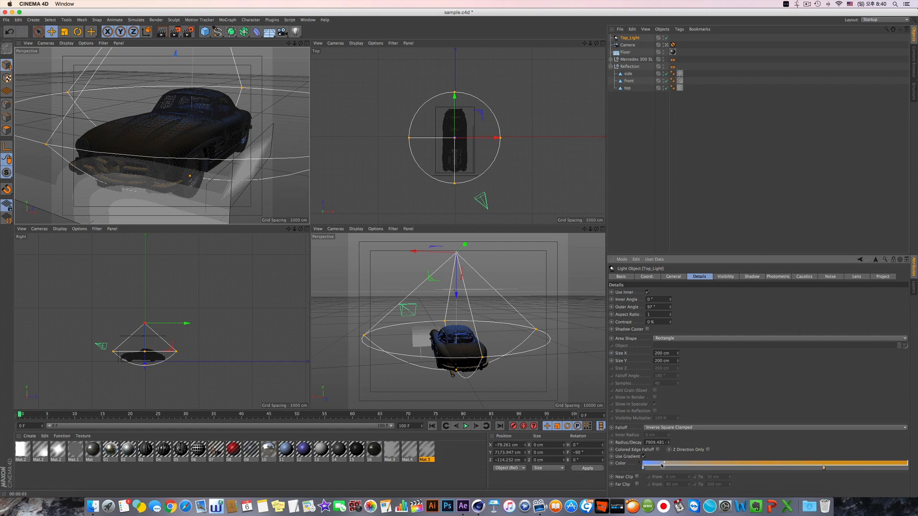
- Try the orange knot of Top_Light's falloff gradient at about one-third of the bar, comparing viewport renders before and after
click(163, 34)
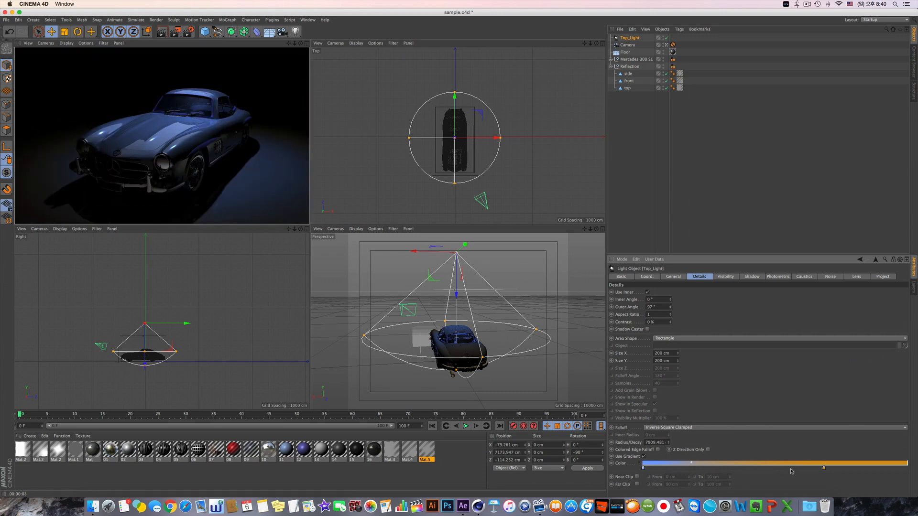
drag(824, 468, 733, 469)
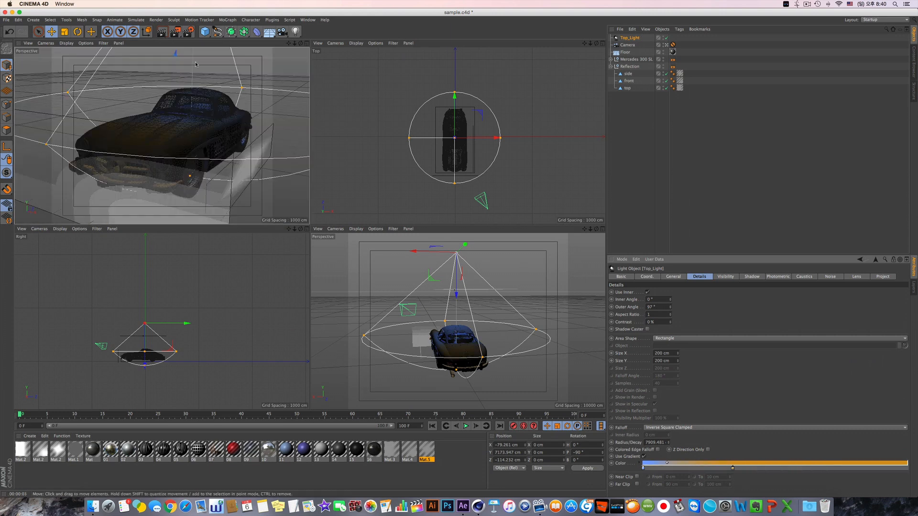
click(163, 33)
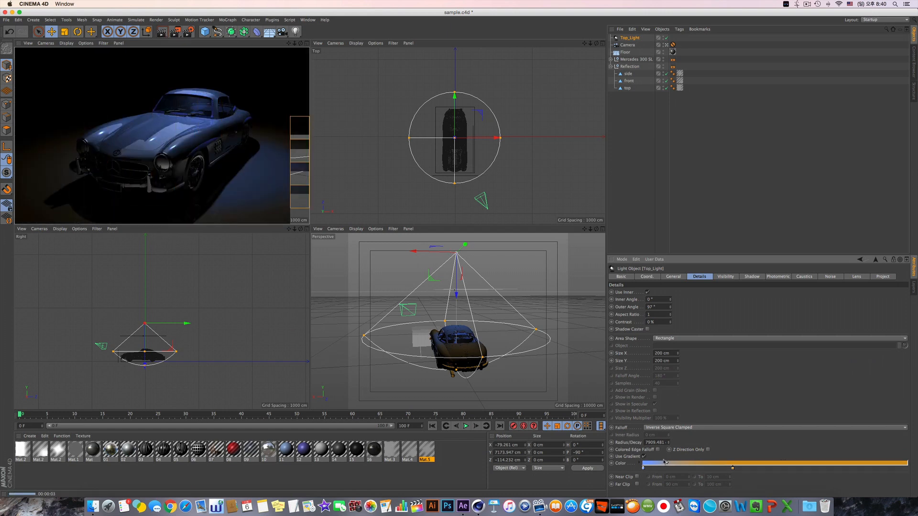
- Shift the gradient's blue knot slightly inward and the orange knot to about 70 percent, checking the light with a viewport render
drag(643, 469, 660, 469)
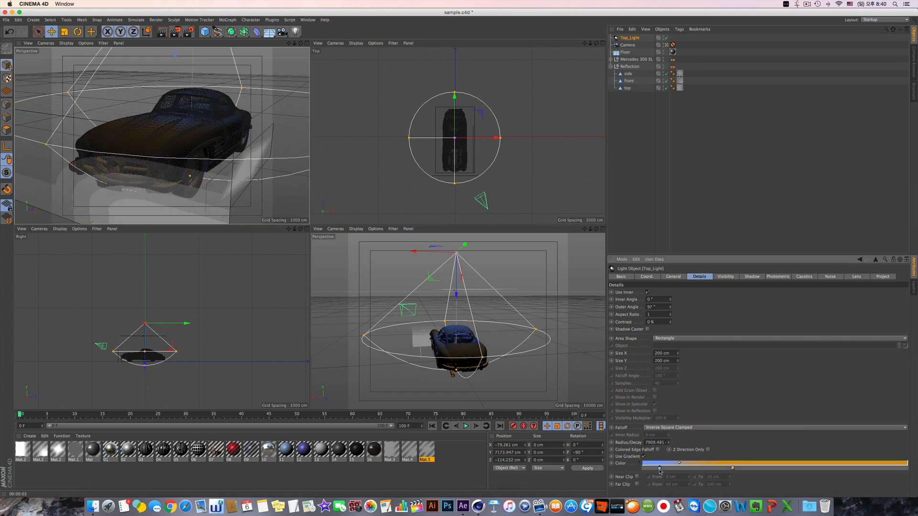
drag(733, 470, 829, 469)
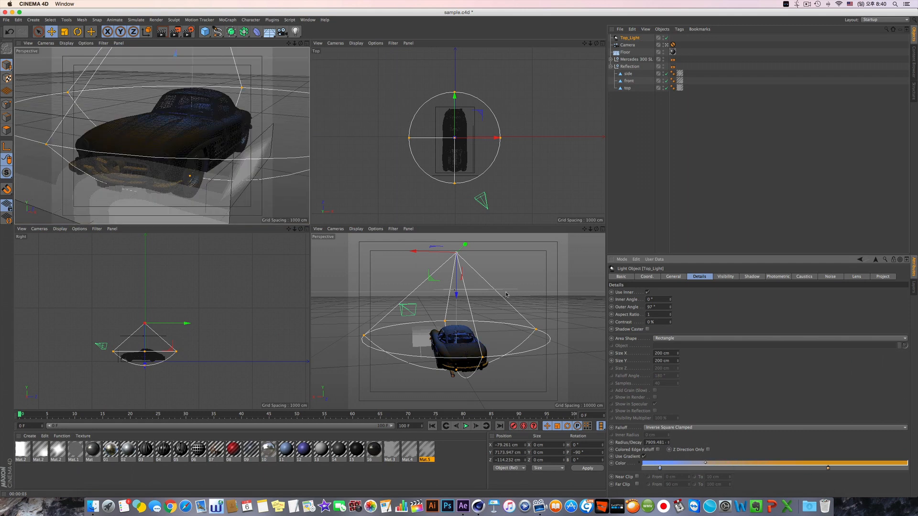
click(163, 32)
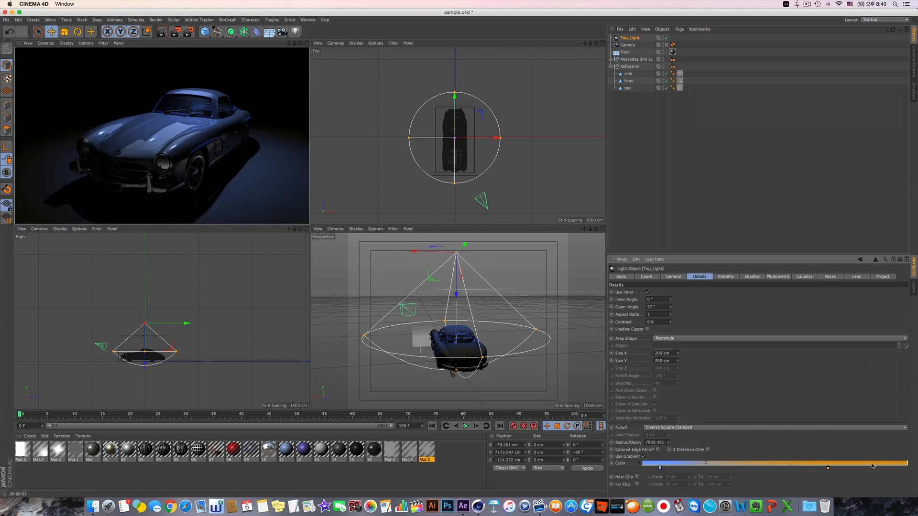
drag(827, 470, 834, 471)
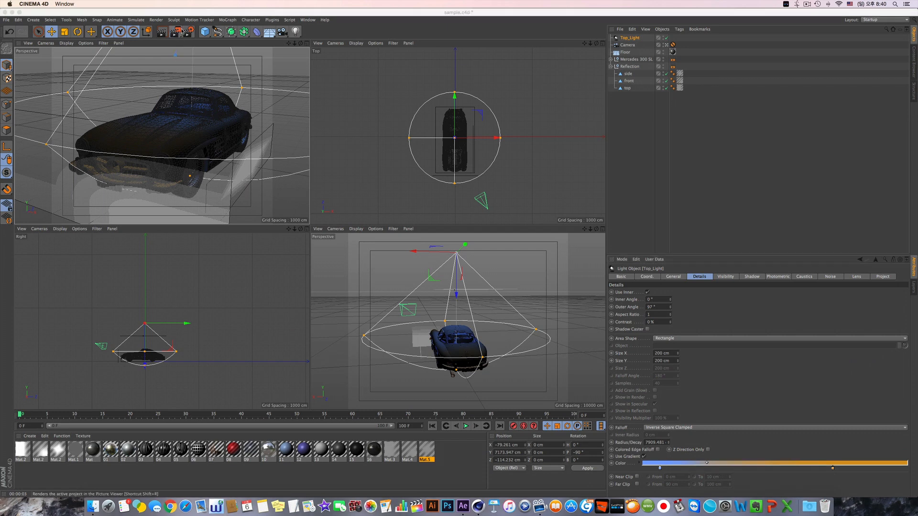
- Render the camera view to the Picture Viewer, examine the car's lighting and close the viewer
key(shift+r)
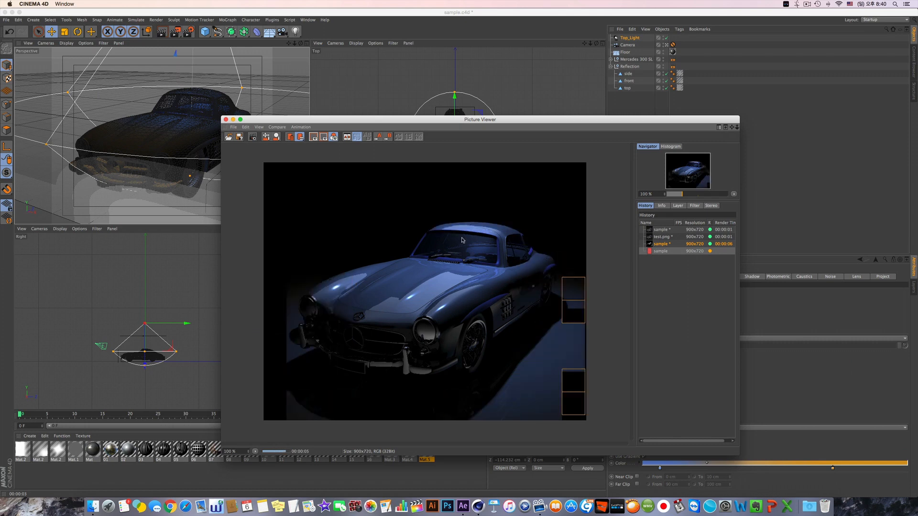
drag(649, 123, 441, 100)
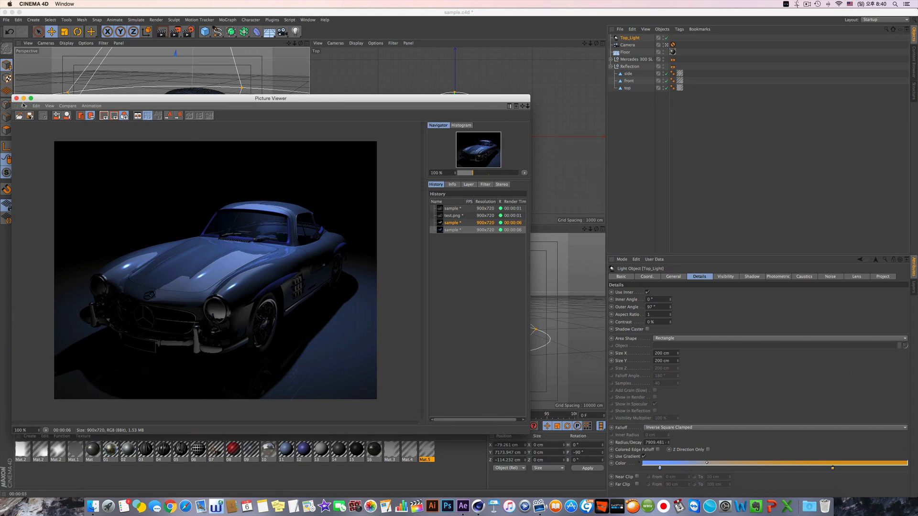
click(15, 98)
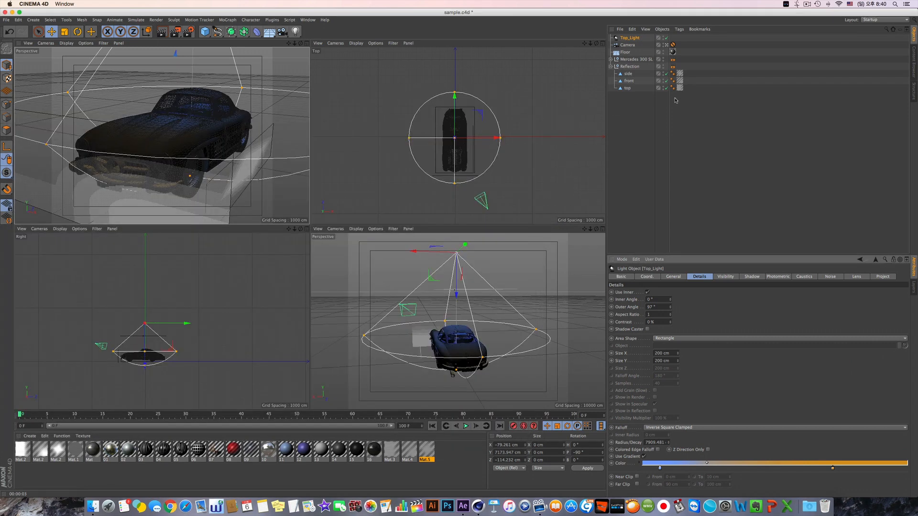
- Duplicate Top_Light and rename the copy Front_Light
ctrl+drag(635, 40, 641, 46)
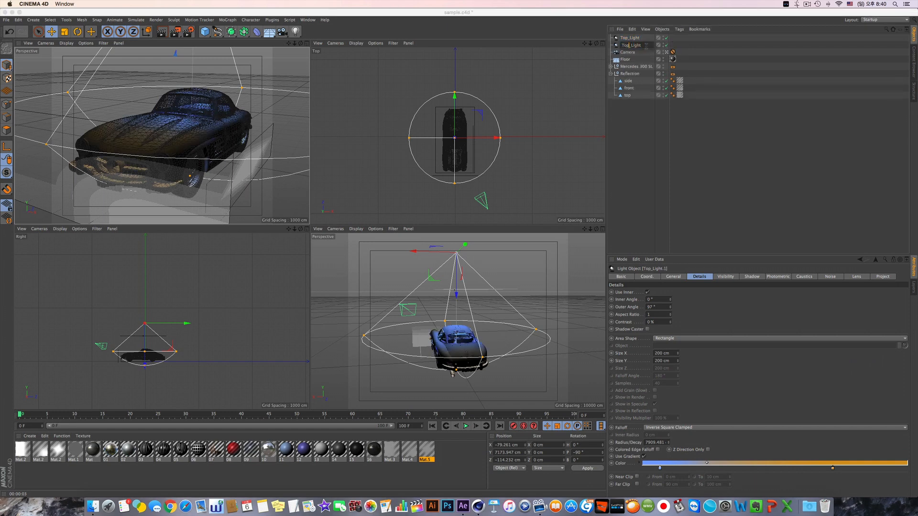
text(Frib)
key(BackSpace)
key(BackSpace)
key(BackSpace)
key(BackSpace)
key(Return)
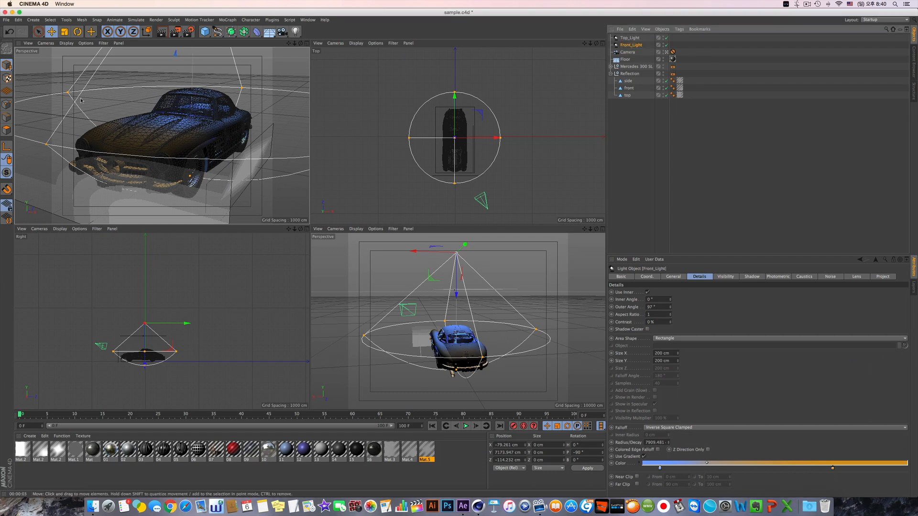
- Rotate Front_Light by 90° in the side view so that it shines horizontally along the car's length
key(r)
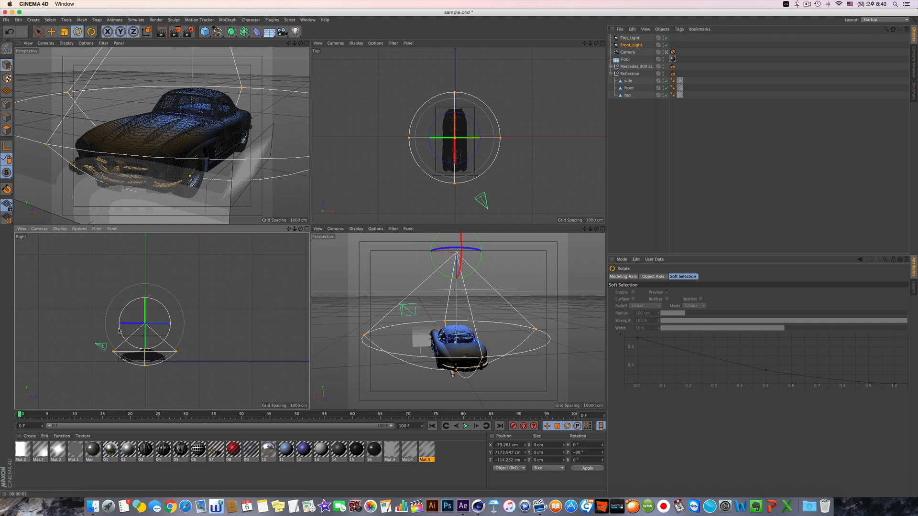
drag(119, 329, 152, 350)
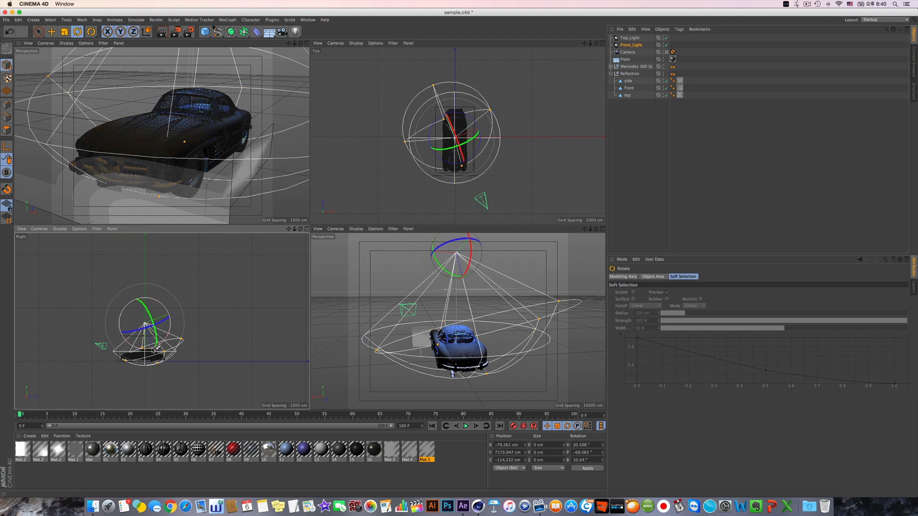
key(super+z)
shift+drag(121, 315, 129, 373)
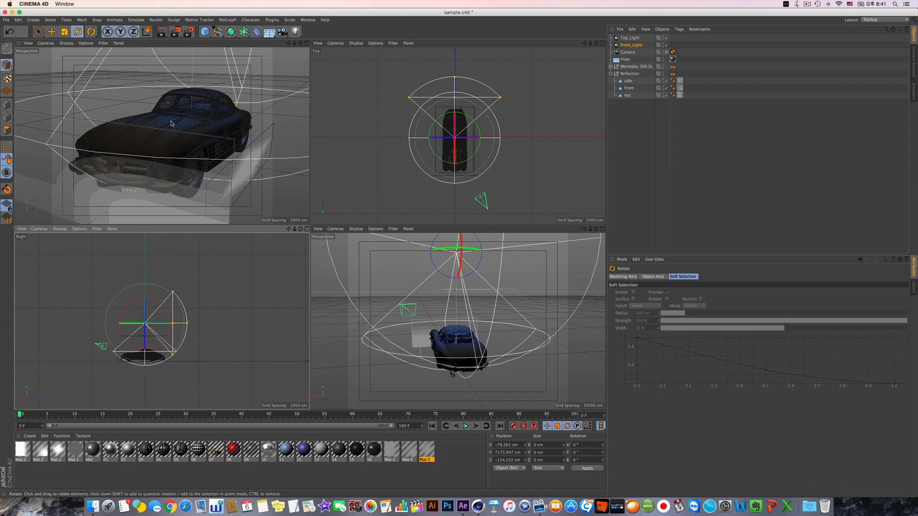
- Move Front_Light low in front of the car, to about Z -9375 cm, and narrow its cone to about 47°
click(51, 32)
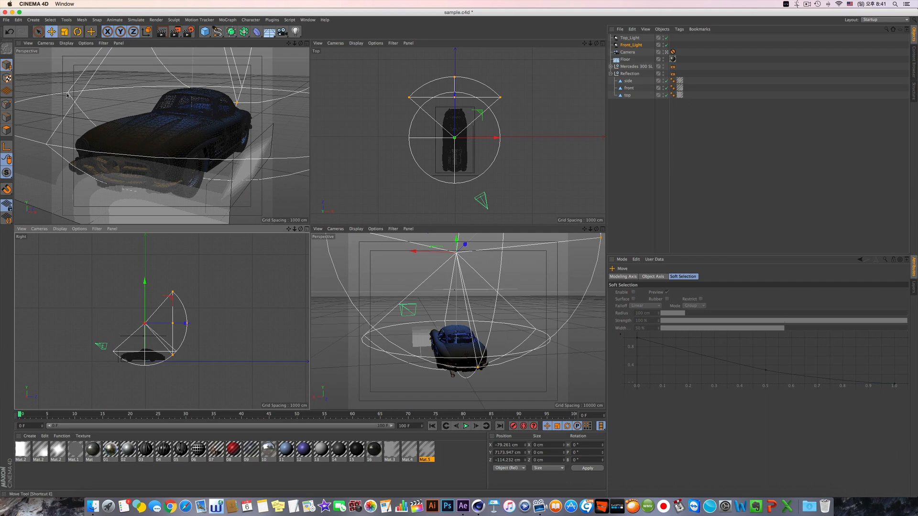
drag(158, 311, 110, 342)
drag(408, 173, 456, 168)
- Set Front_Light's outer angle to 48.216° and falloff radius to about 5025 cm, and move it closer to the car at about Z -8235 cm
click(630, 46)
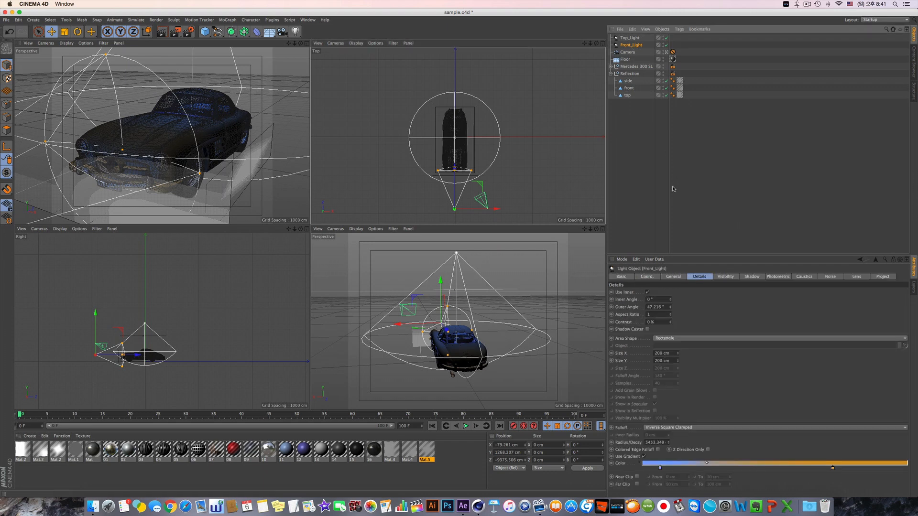
click(670, 309)
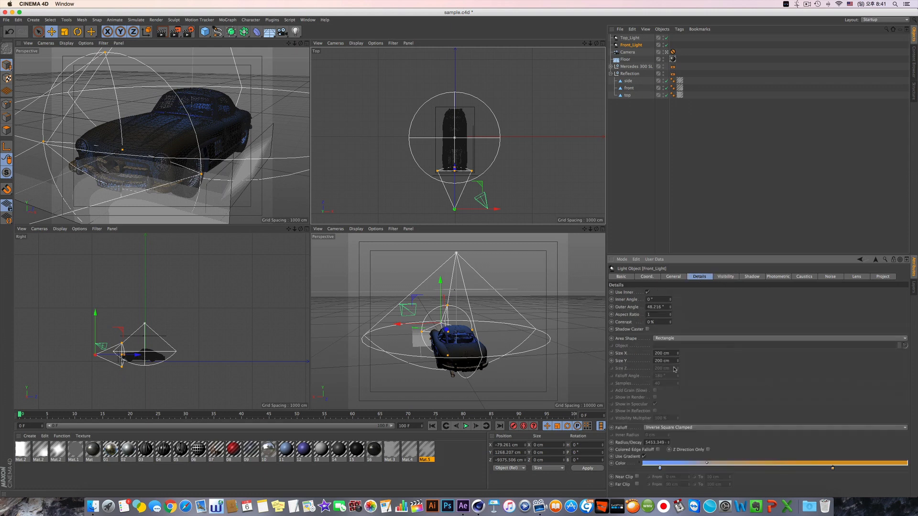
drag(668, 446, 242, 10)
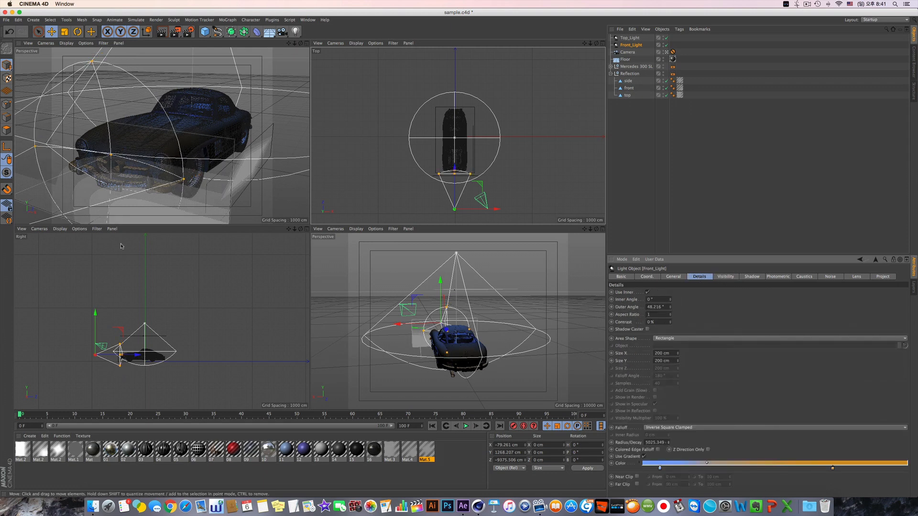
drag(107, 356, 113, 356)
- Turn Front_Light to a 46° heading, move it to about X 4897, Z -7119 cm beside the camera, and extend its falloff radius to about 5576 cm
key(r)
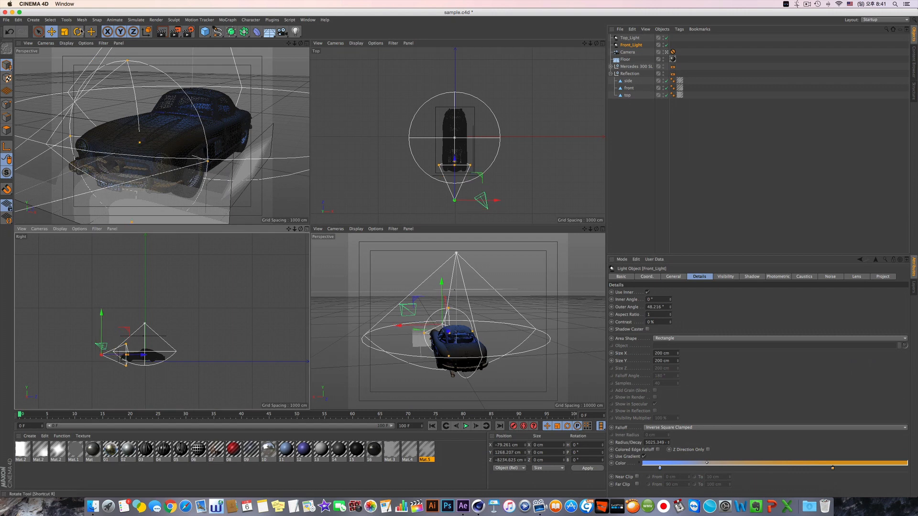
drag(433, 191, 253, 125)
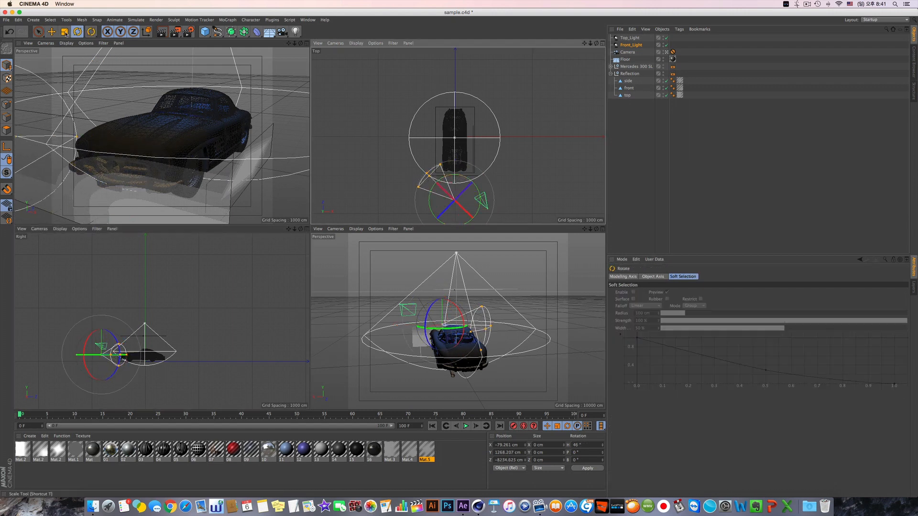
key(e)
drag(462, 177, 500, 168)
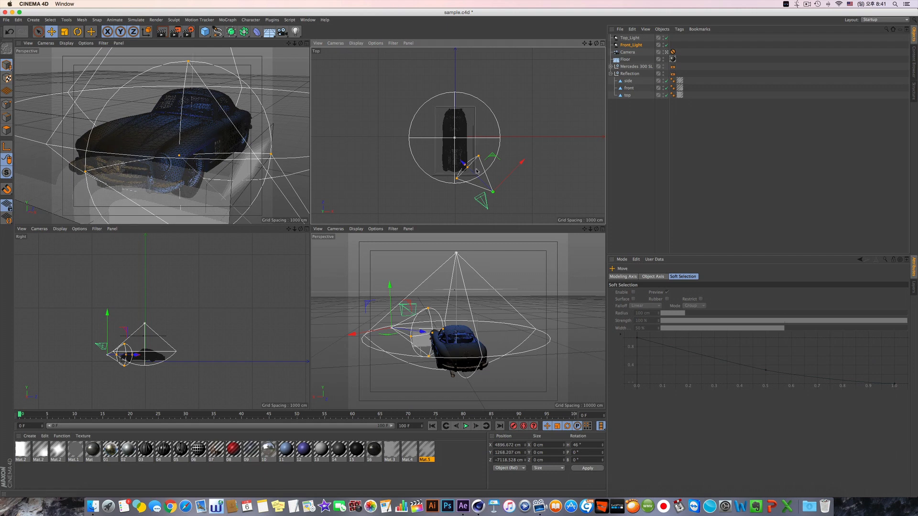
drag(465, 166, 463, 162)
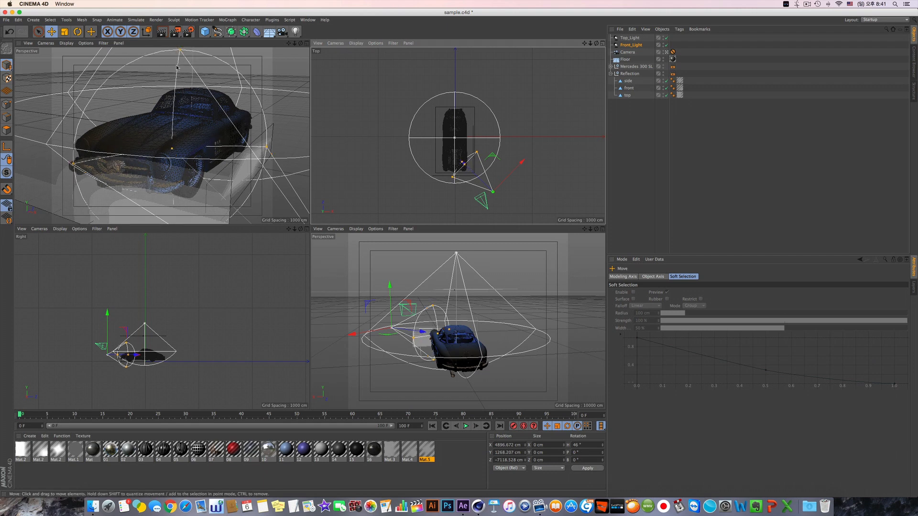
- Swap the knots of Front_Light's falloff gradient so orange is near the start and blue at about 70 percent, and render the view
click(631, 46)
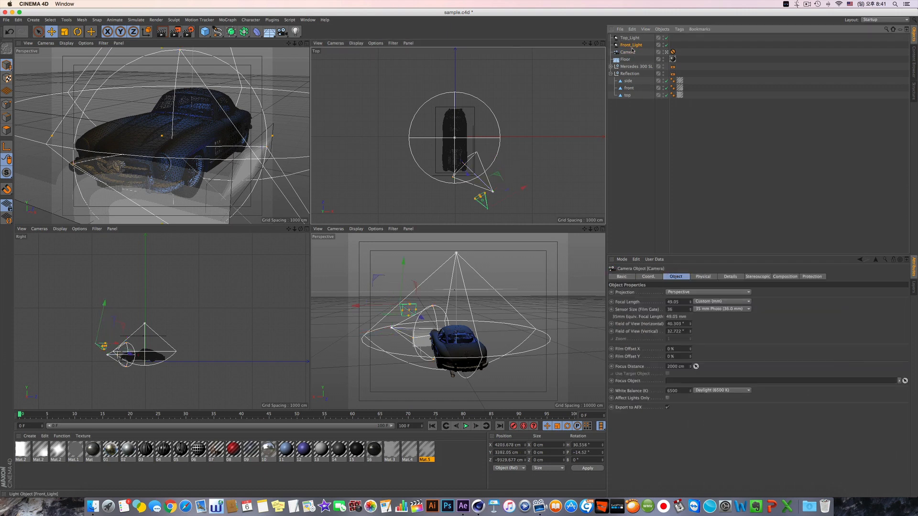
drag(661, 468, 831, 468)
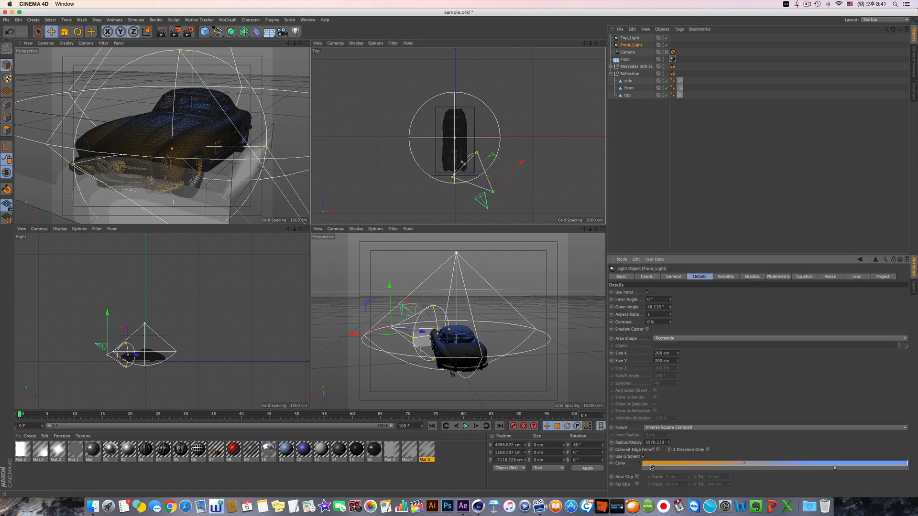
click(162, 33)
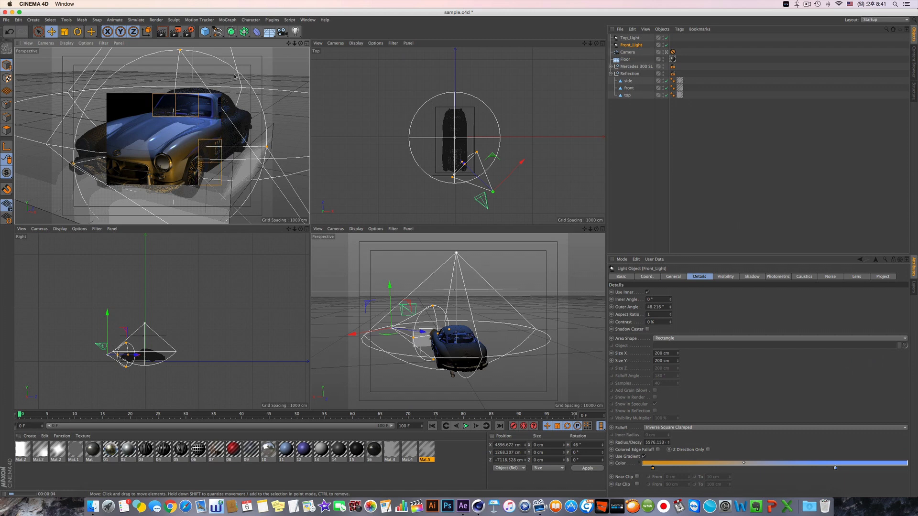
- Recolor the blue knot of Front_Light's falloff gradient to a more saturated blue using the color wheel
double_click(835, 467)
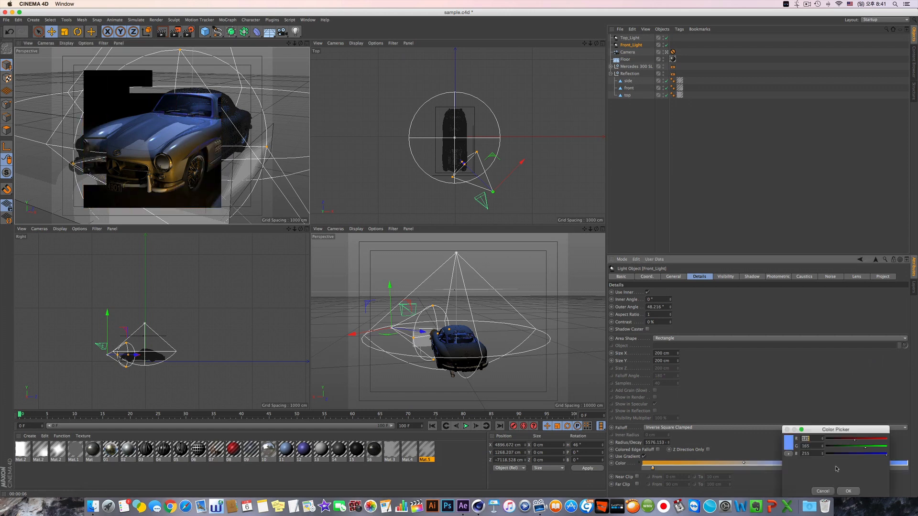
click(786, 443)
drag(836, 448, 827, 445)
click(810, 358)
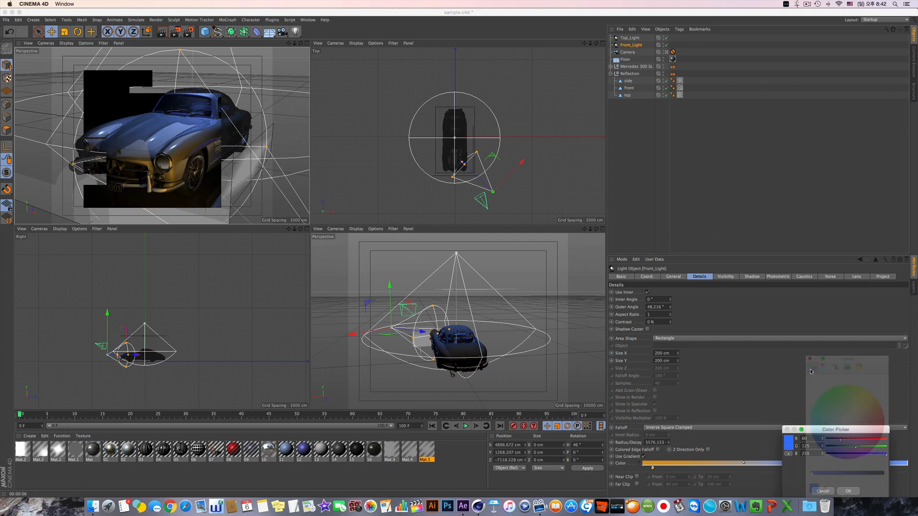
- Render the scene to the Picture Viewer, inspect the two-light result at different zoom levels and close the viewer
click(176, 32)
drag(340, 89, 387, 75)
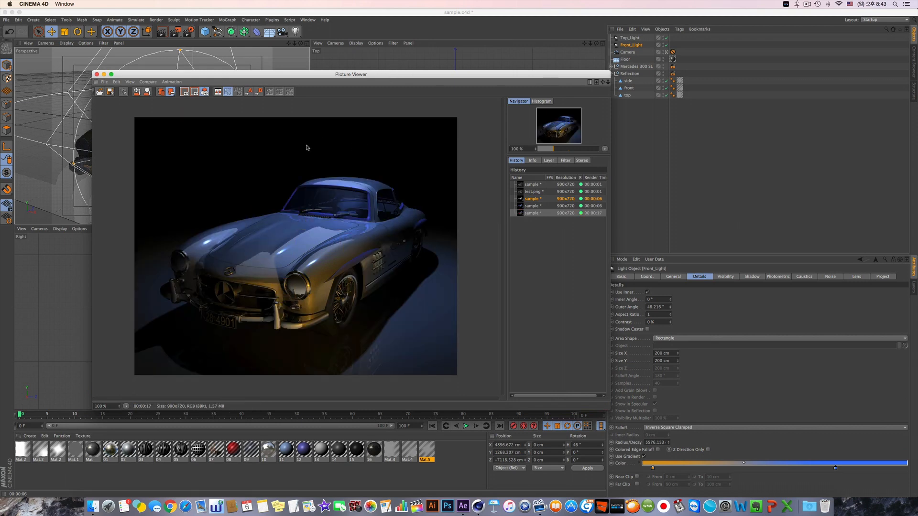
scroll(306, 229, down, 6)
scroll(280, 225, up, 6)
scroll(328, 289, up, 2)
scroll(338, 258, down, 2)
click(97, 75)
- Duplicate Top_Light again and rename the copy Left_Light
drag(634, 46, 629, 49)
double_click(634, 52)
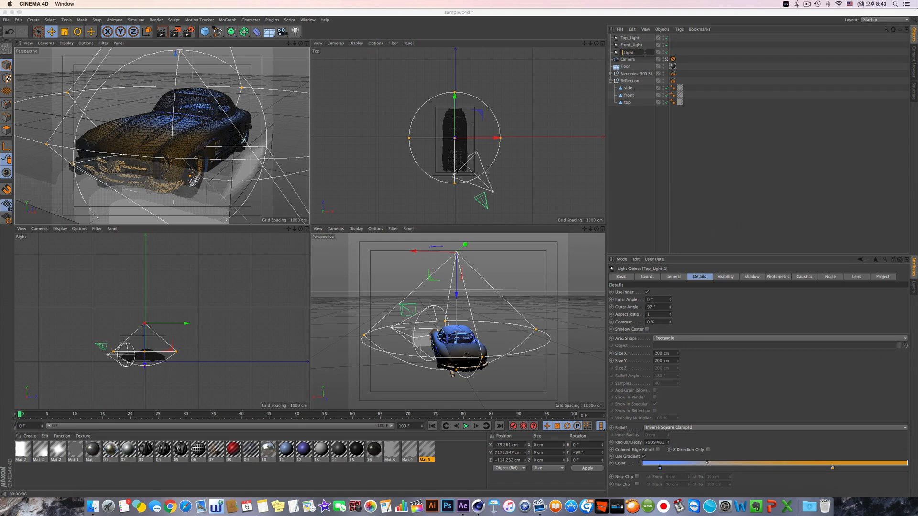
key(Return)
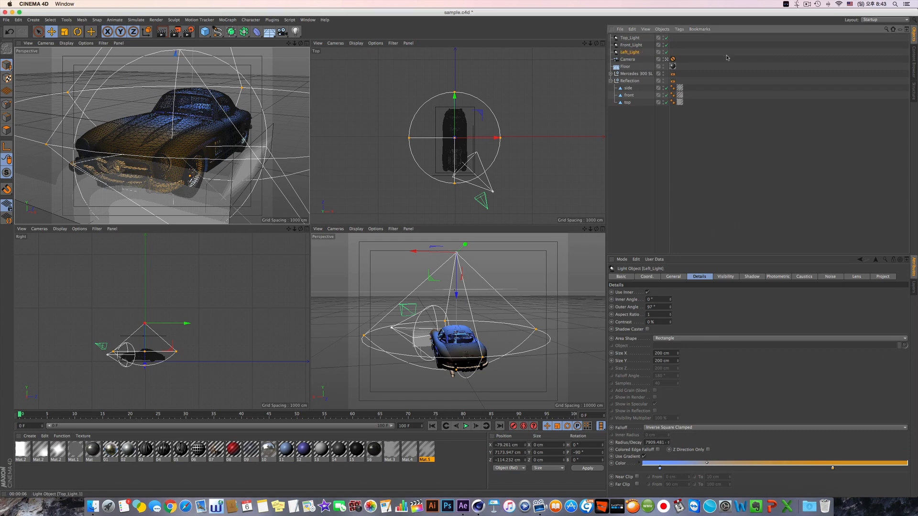
- Rotate Left_Light by 90° to shine sideways at the car and move it out beside the car to about X 8570 cm
key(r)
drag(445, 141, 519, 139)
click(51, 32)
drag(440, 143, 506, 144)
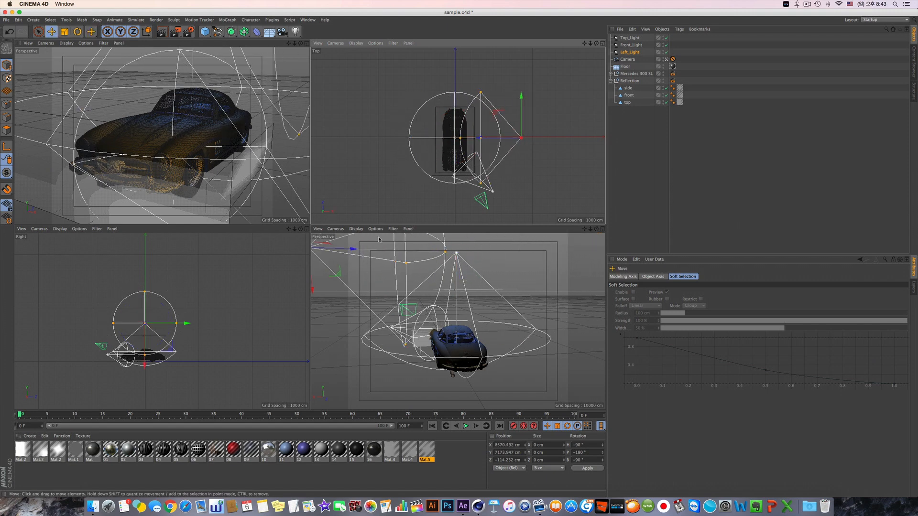
- Lower Left_Light to about Y 1335 cm, narrow its cone to roughly the car's length and extend its falloff radius further into the car
drag(166, 321, 165, 335)
scroll(203, 352, up, 5)
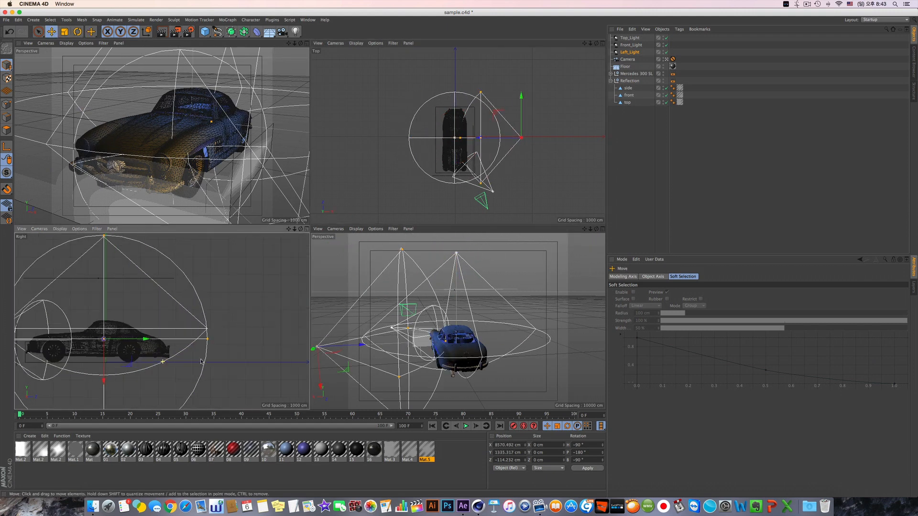
scroll(203, 352, down, 5)
drag(226, 334, 181, 333)
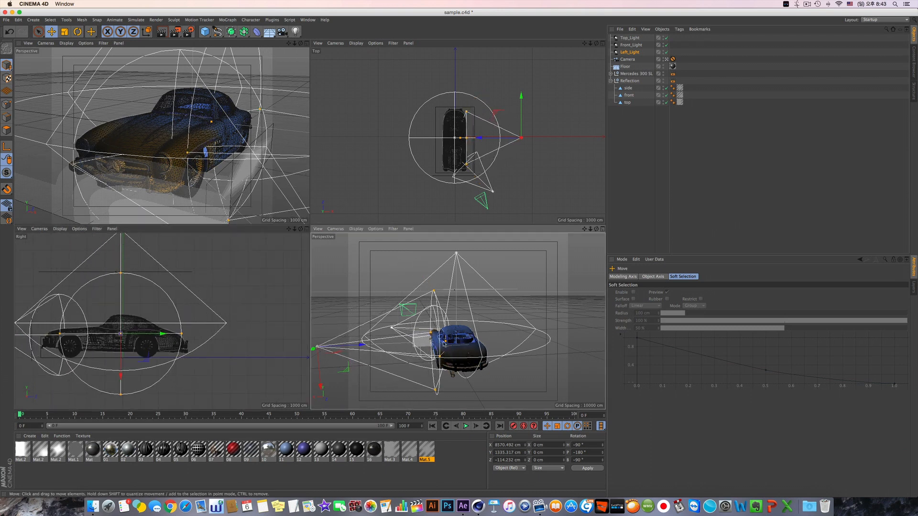
drag(447, 343, 458, 340)
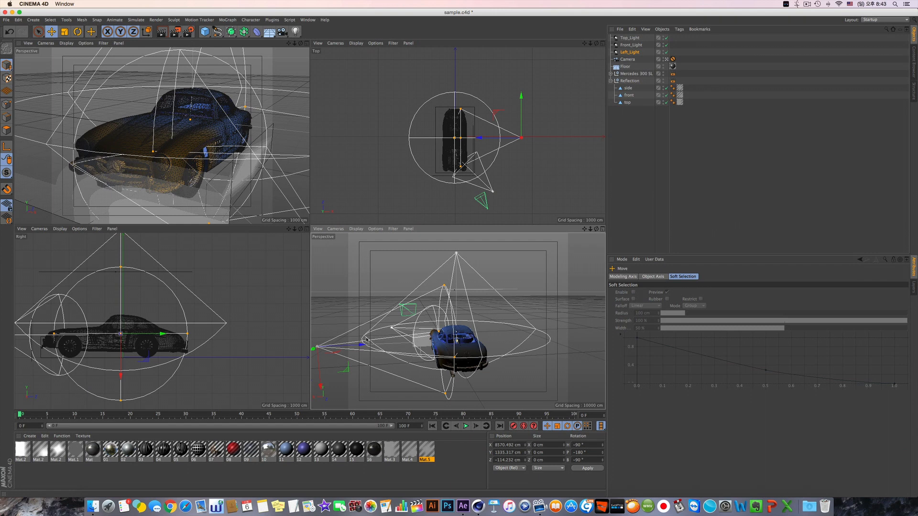
- Move Left_Light closer to the car at about X 7656 cm and shift its blue falloff gradient knot towards the orange one
drag(349, 348, 365, 347)
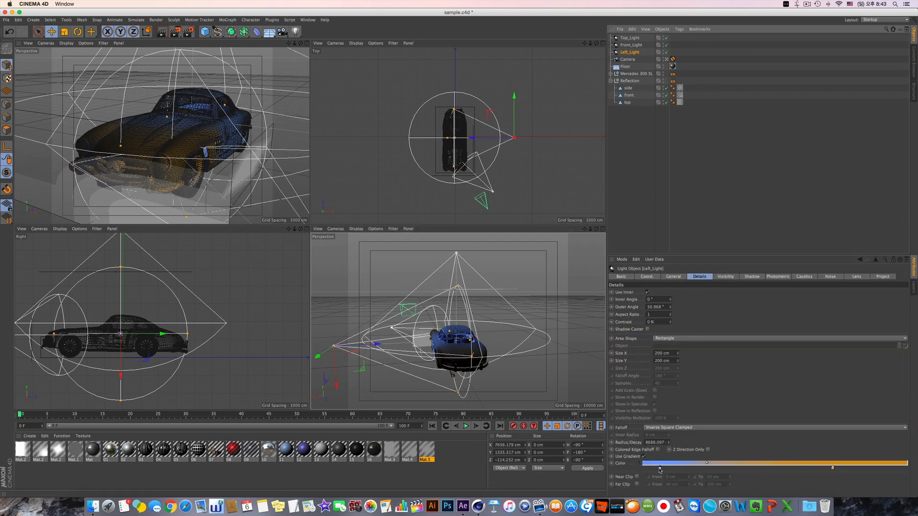
double_click(833, 470)
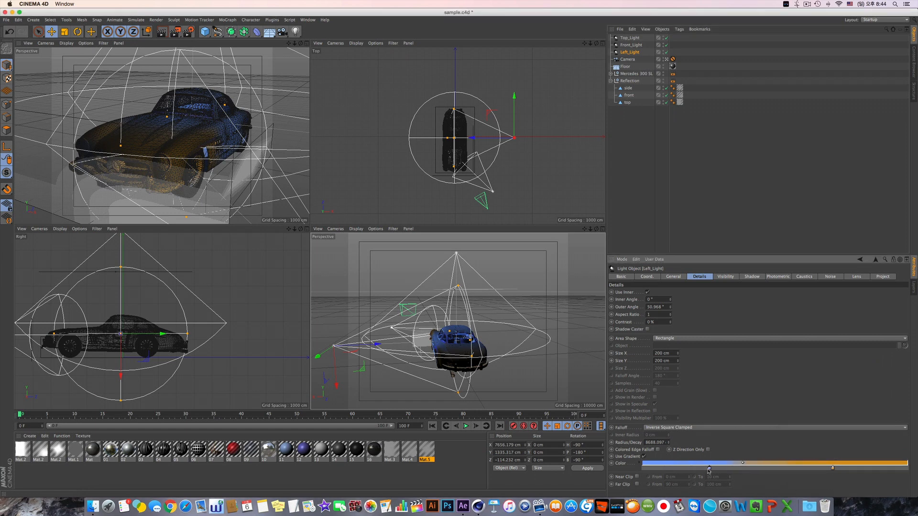
- Render the camera's perspective view in the viewport to check the side lighting
click(165, 34)
click(241, 214)
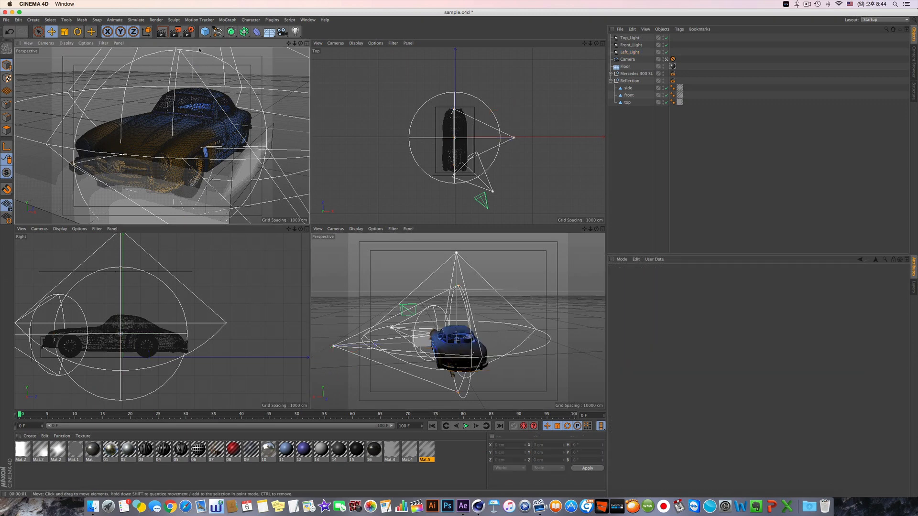
click(167, 34)
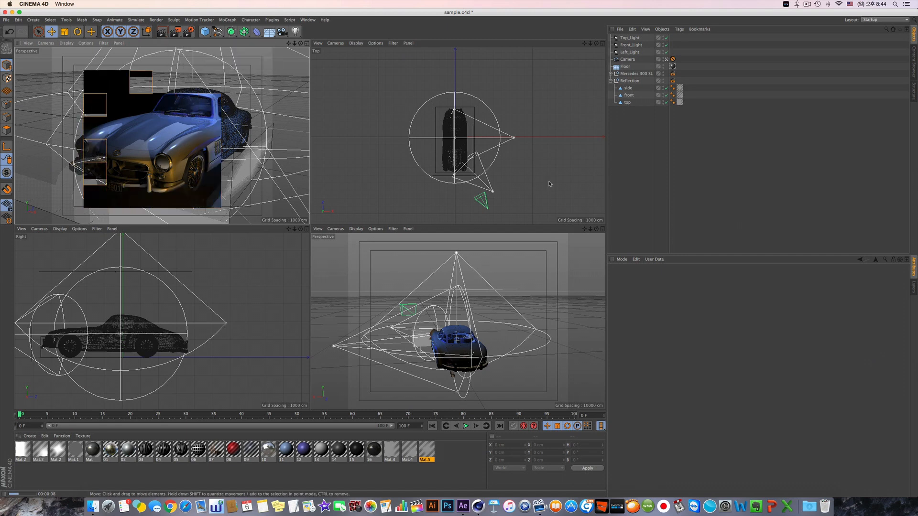
- Recolor the blue knot of Left_Light's falloff gradient to light cyan and shift it slightly further along
click(630, 59)
click(630, 52)
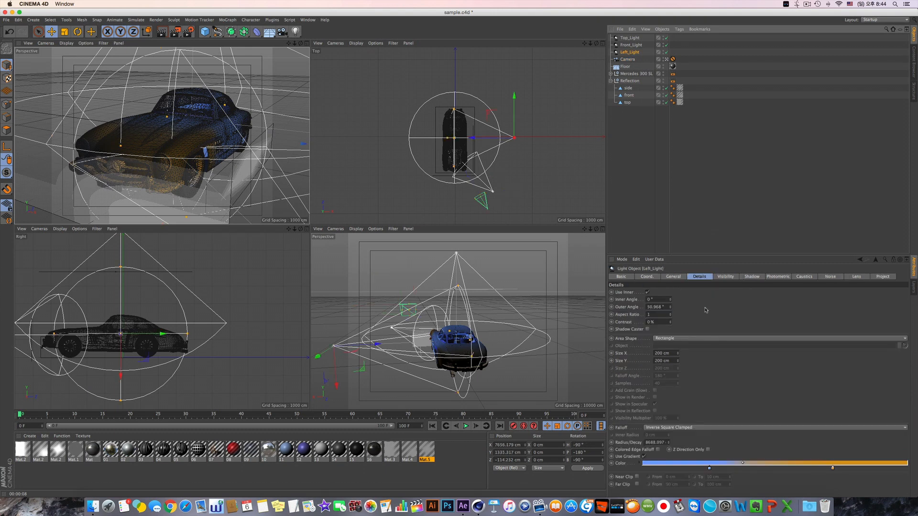
double_click(709, 469)
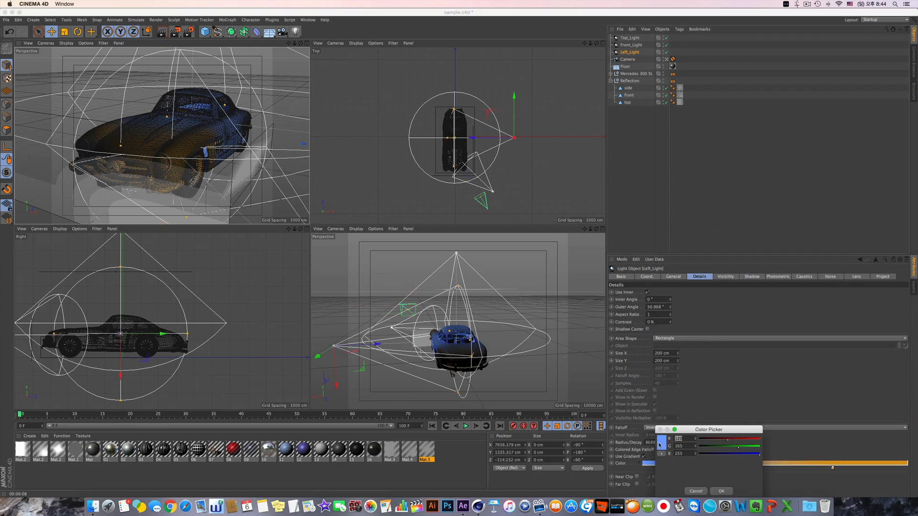
click(660, 445)
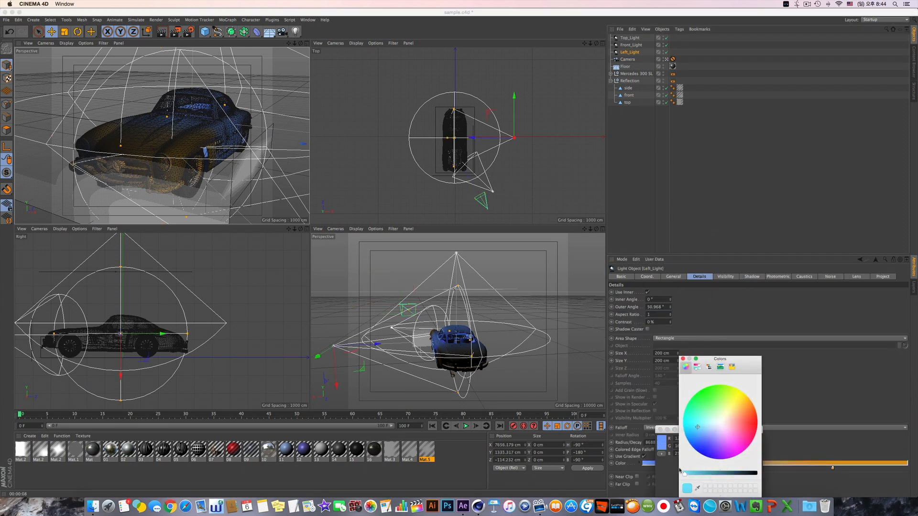
click(683, 359)
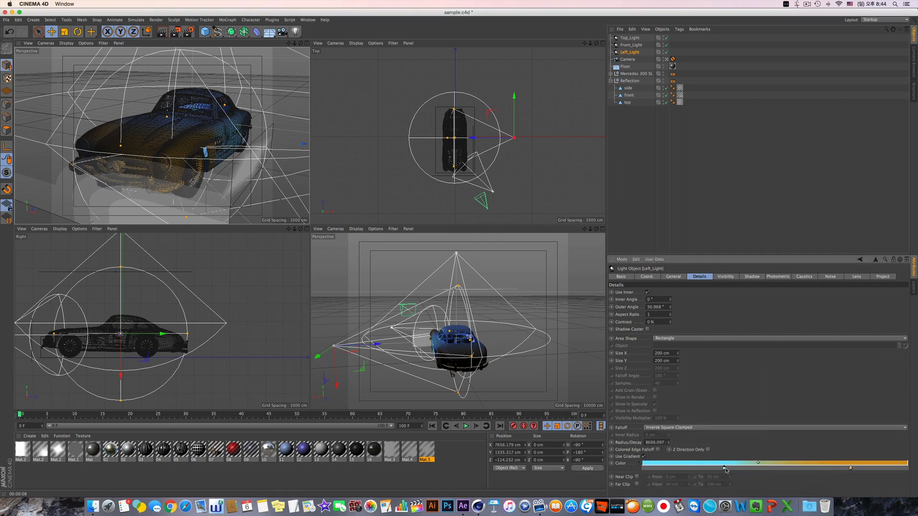
- Recolor the orange knot of Left_Light's falloff gradient to a pale beige
double_click(850, 468)
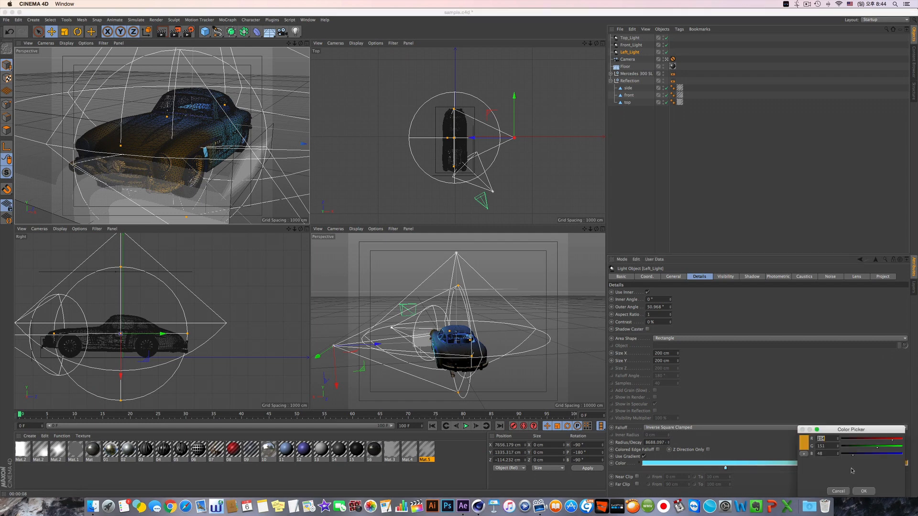
click(809, 441)
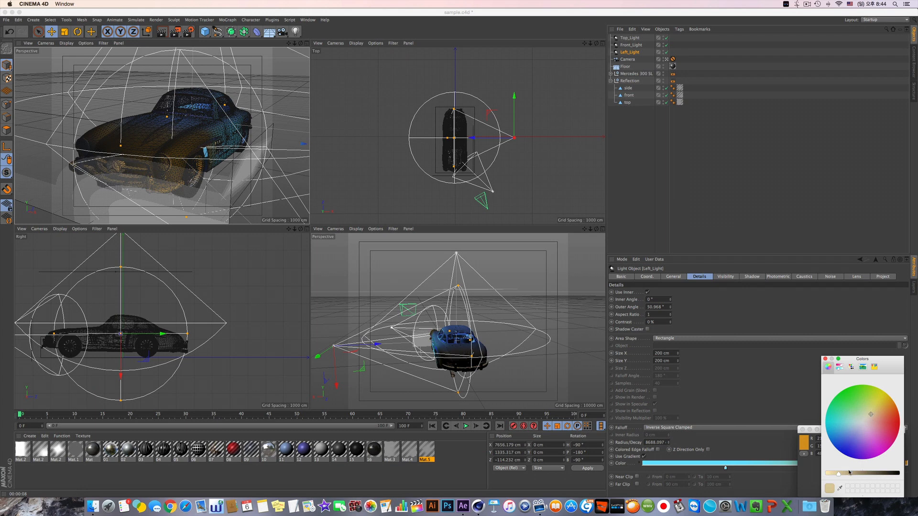
click(825, 359)
click(862, 492)
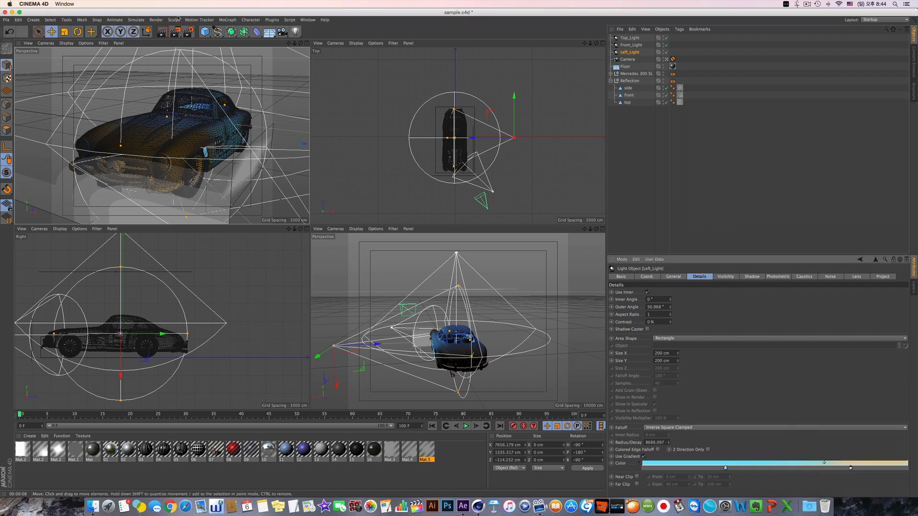
- Render the scene to the Picture Viewer, compare it with the previous render in the history, and close the viewer, stopping the render
click(175, 31)
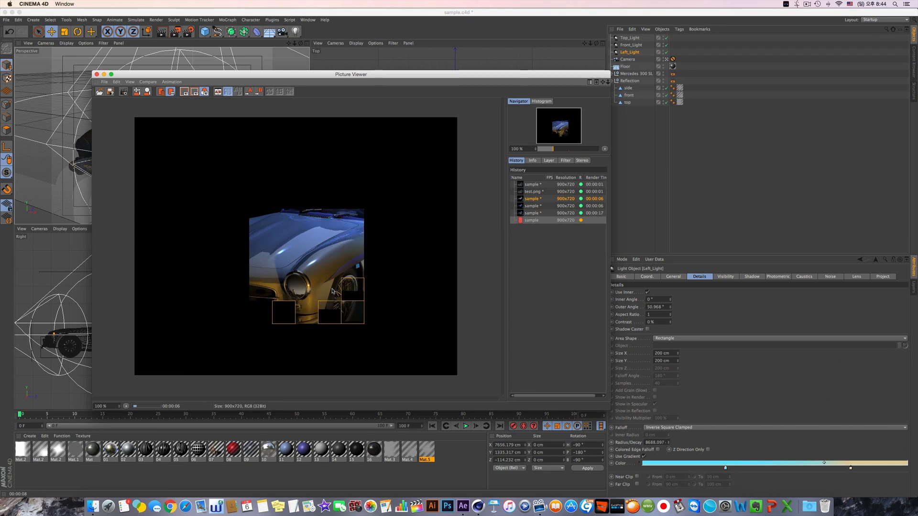
click(533, 214)
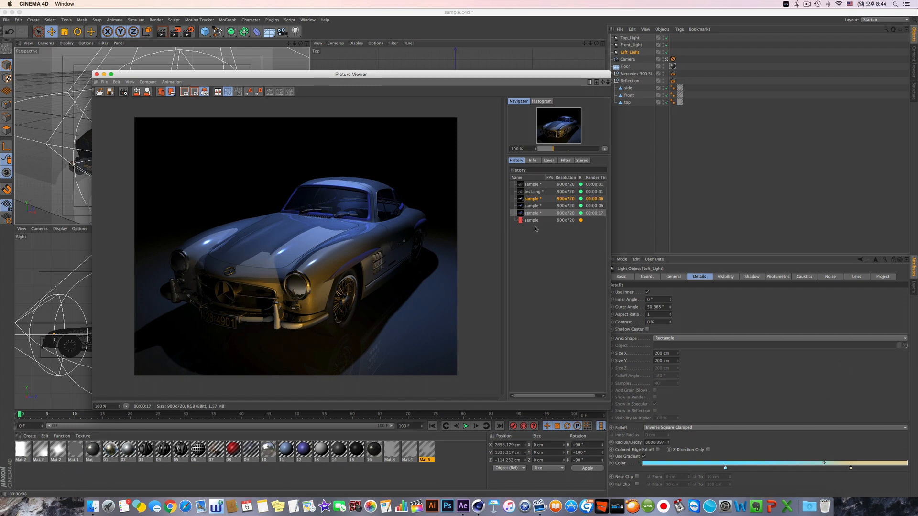
key(Up)
key(Down)
key(Down)
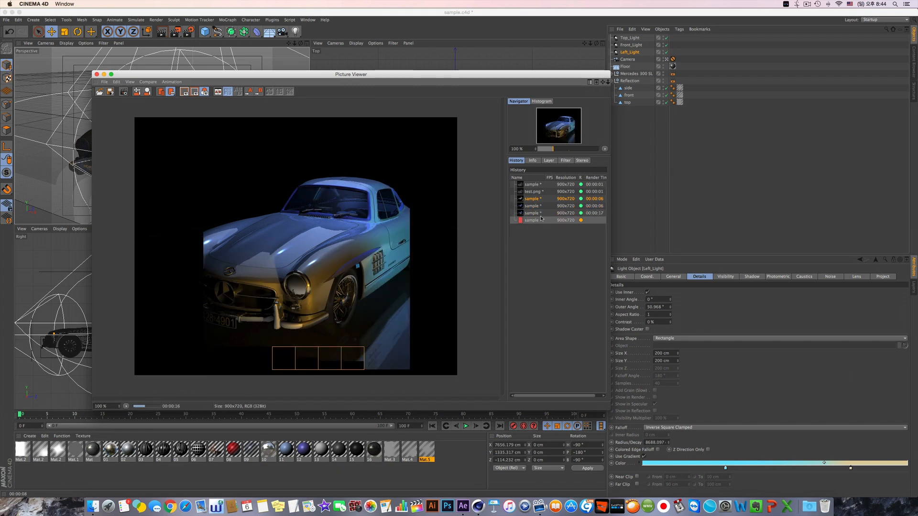
click(97, 74)
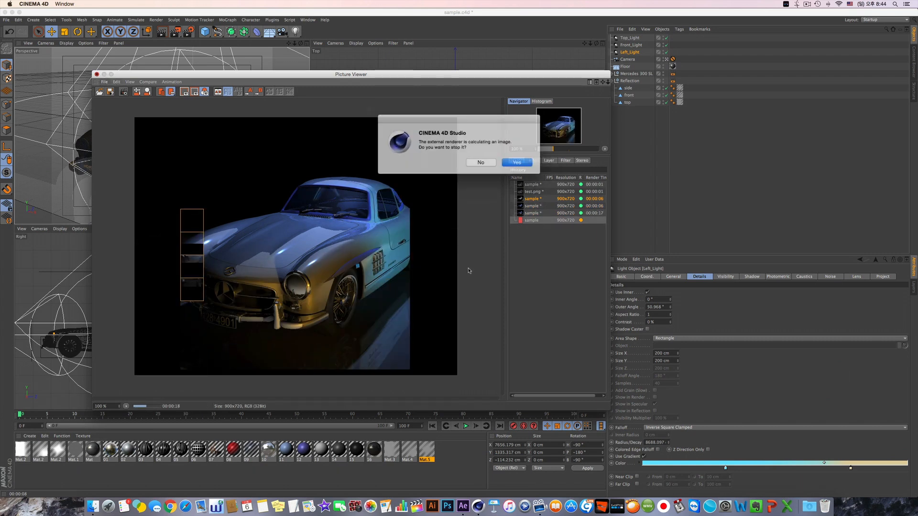
click(515, 166)
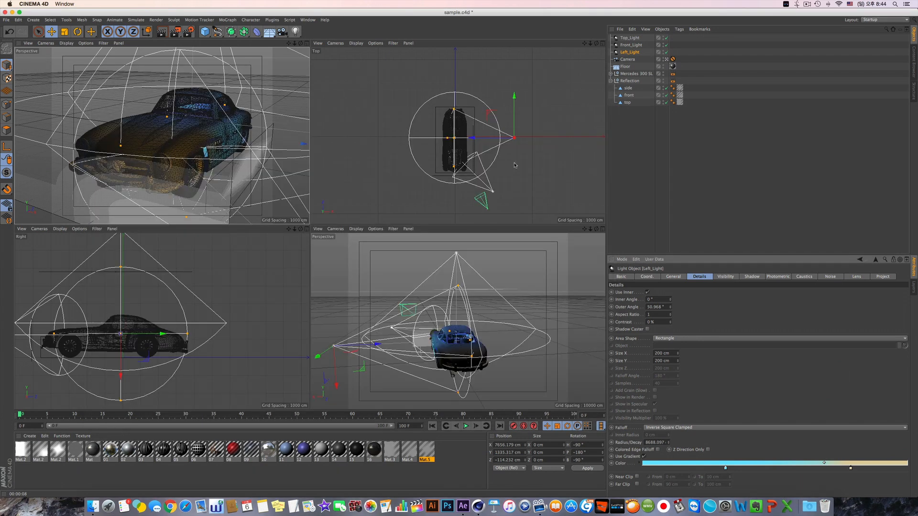
- Recolor the cyan knot of Left_Light's falloff gradient to a medium blue with RGB 52, 111, 217
double_click(726, 469)
click(678, 444)
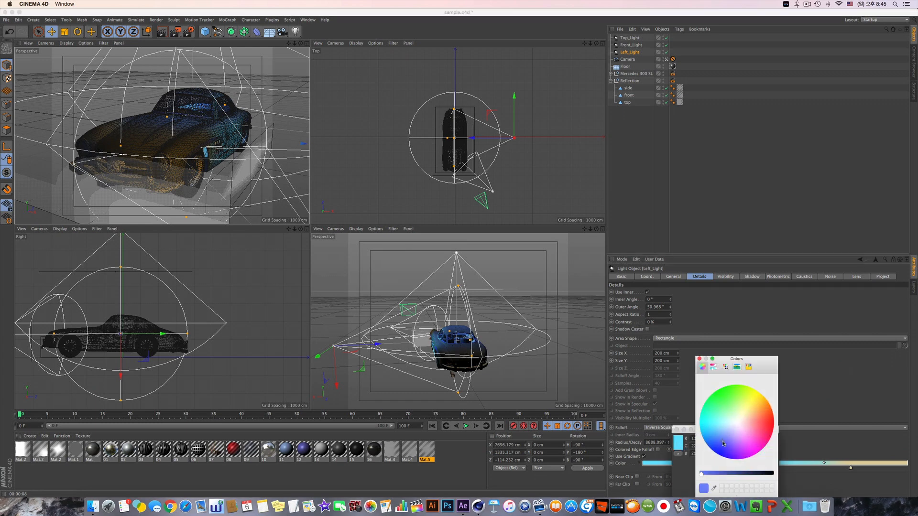
click(715, 474)
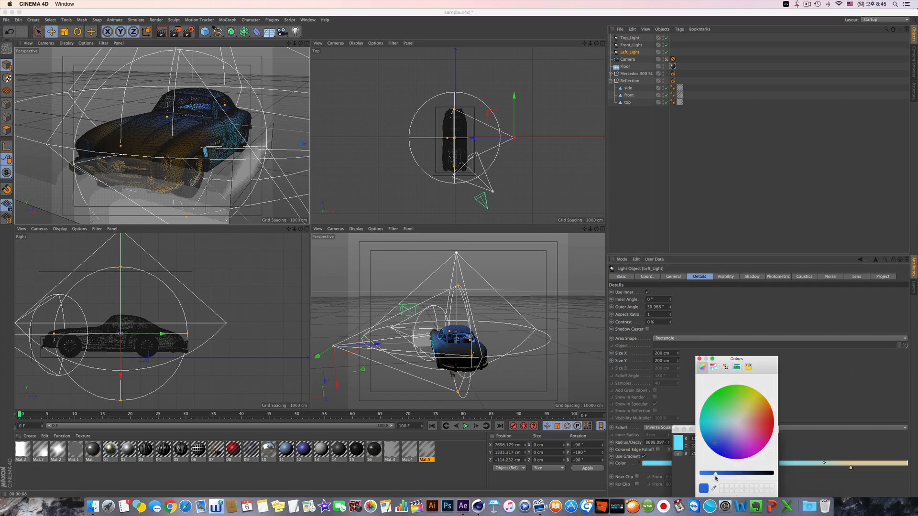
click(699, 359)
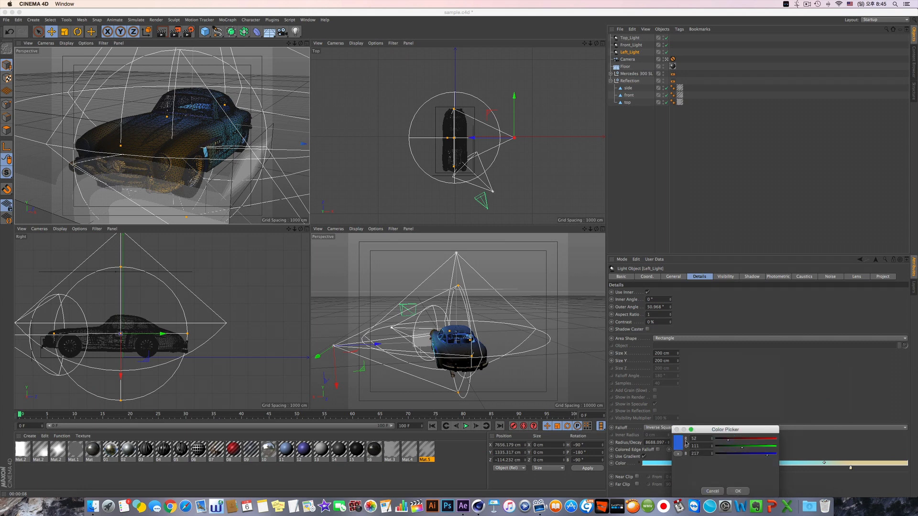
click(736, 491)
- Select Front_Light and widen its cone over the car's front to an outer angle of about 56.4°
scroll(580, 222, up, 4)
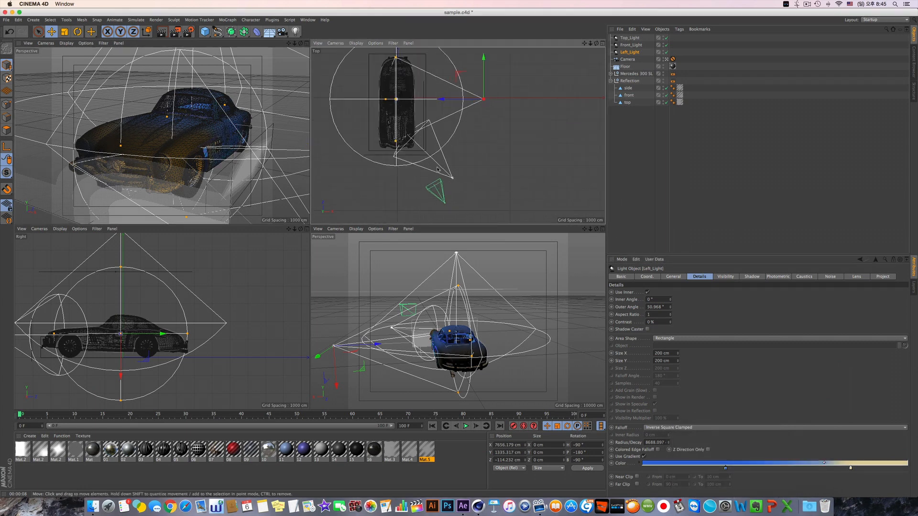
click(451, 177)
drag(430, 120, 400, 127)
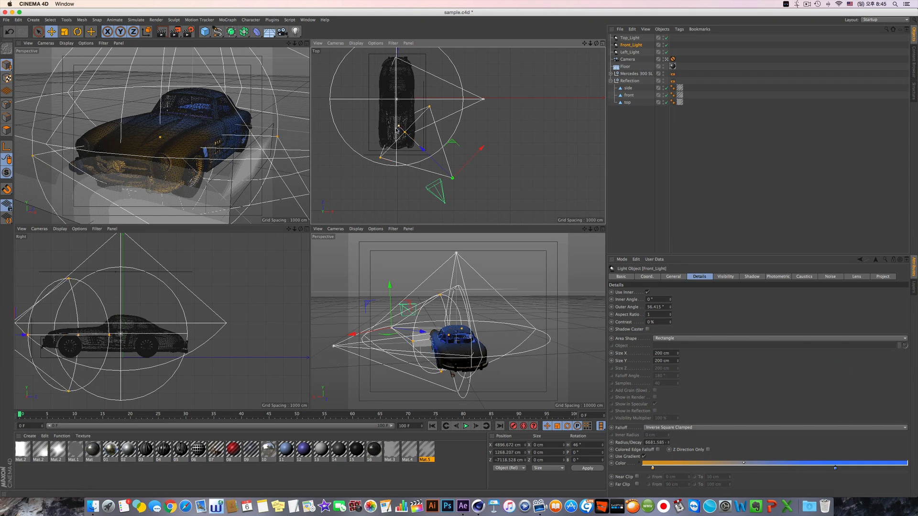
- Render the scene to the Picture Viewer and check the tag properties of the Reflection group's Compositing tag
click(176, 31)
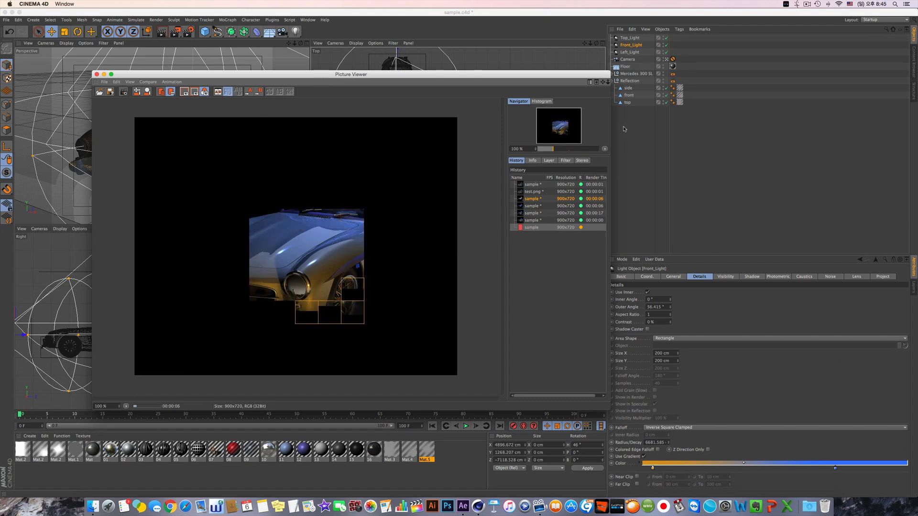
click(668, 81)
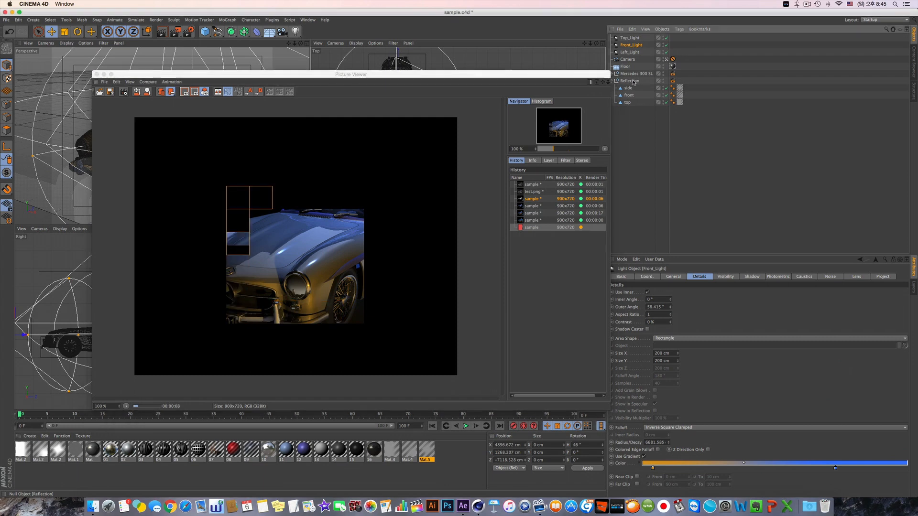
click(673, 80)
click(733, 277)
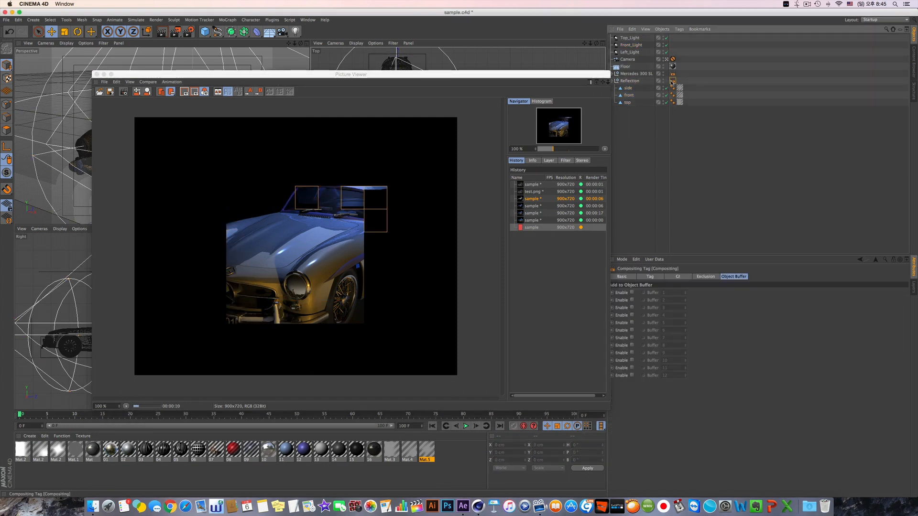
click(651, 277)
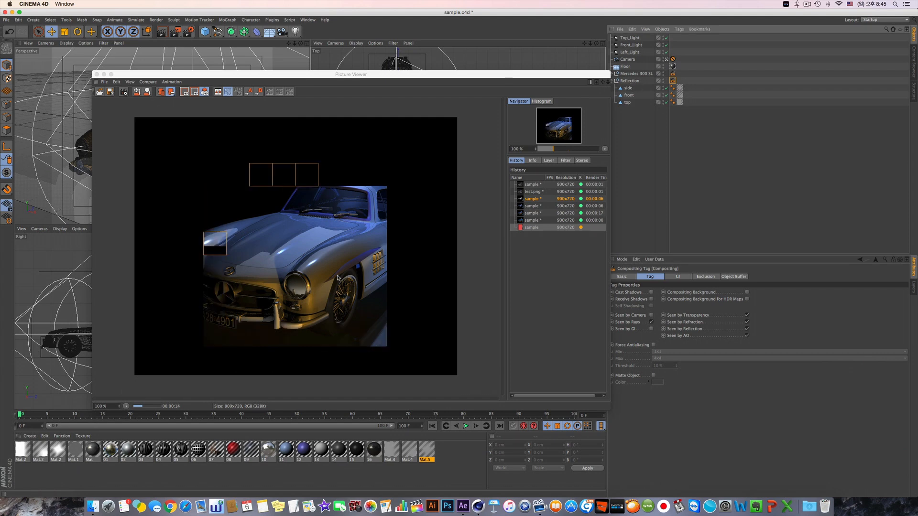
- Compare the new render with the earlier ones in the Picture Viewer's history and close the viewer
double_click(338, 278)
double_click(337, 278)
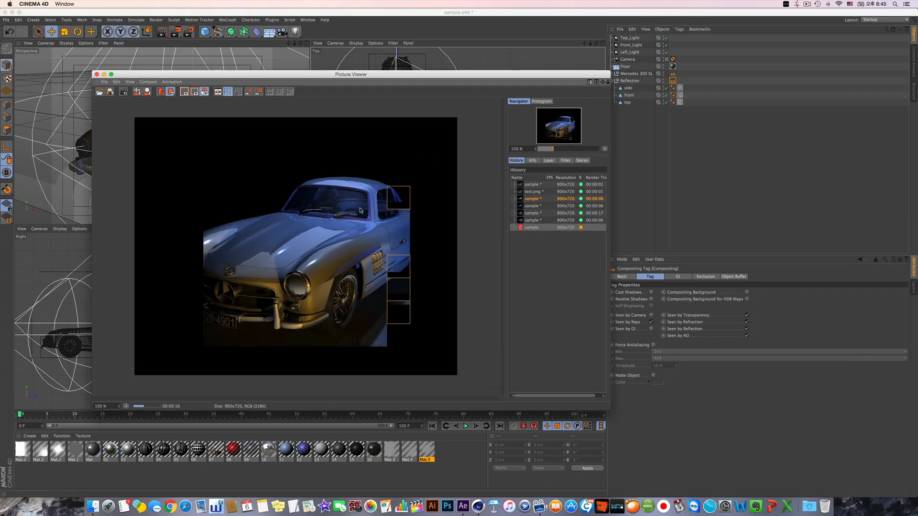
key(Down)
key(Up)
key(Down)
key(Down)
key(Down)
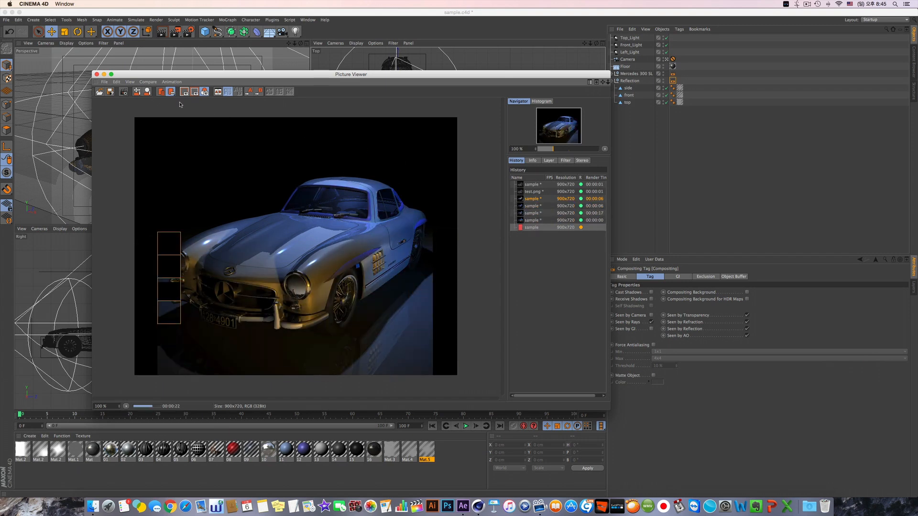
key(Up)
key(Up)
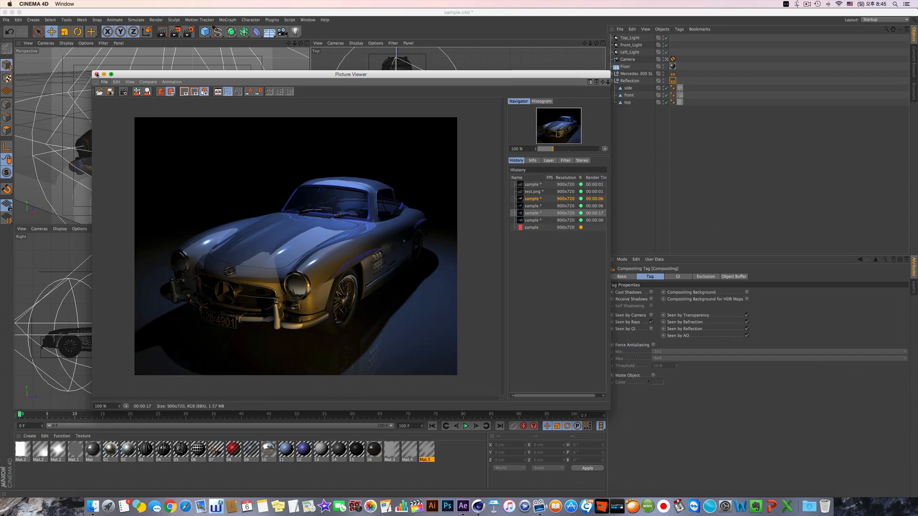
click(96, 74)
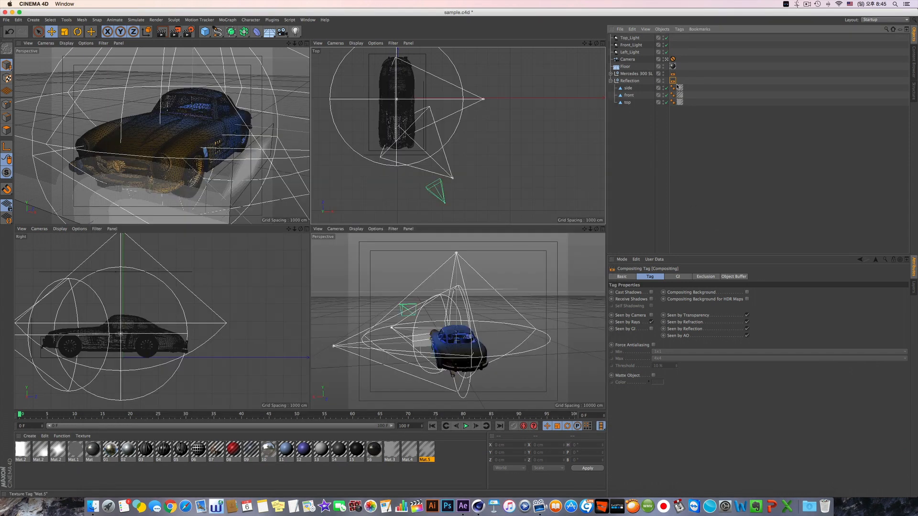
- Darken the blue knot of Left_Light's falloff gradient, trying a deep navy before settling on a dark blue
click(629, 52)
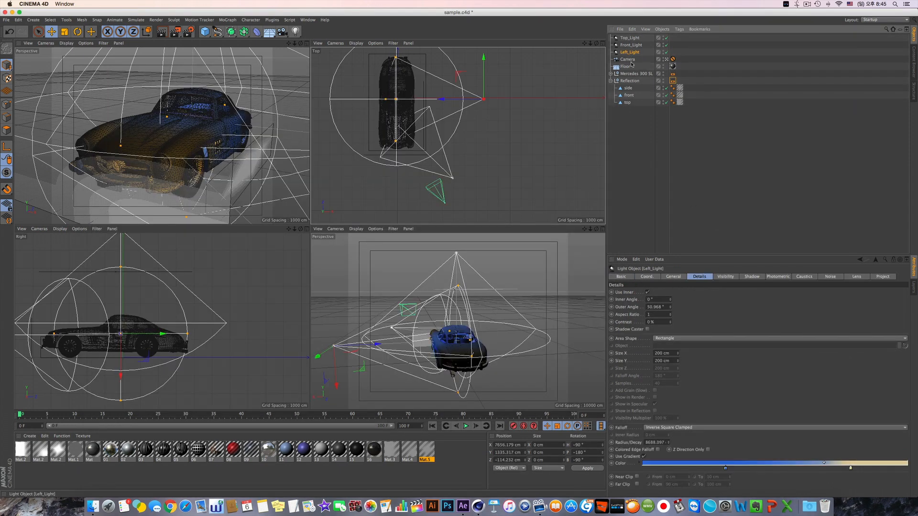
double_click(726, 468)
click(683, 446)
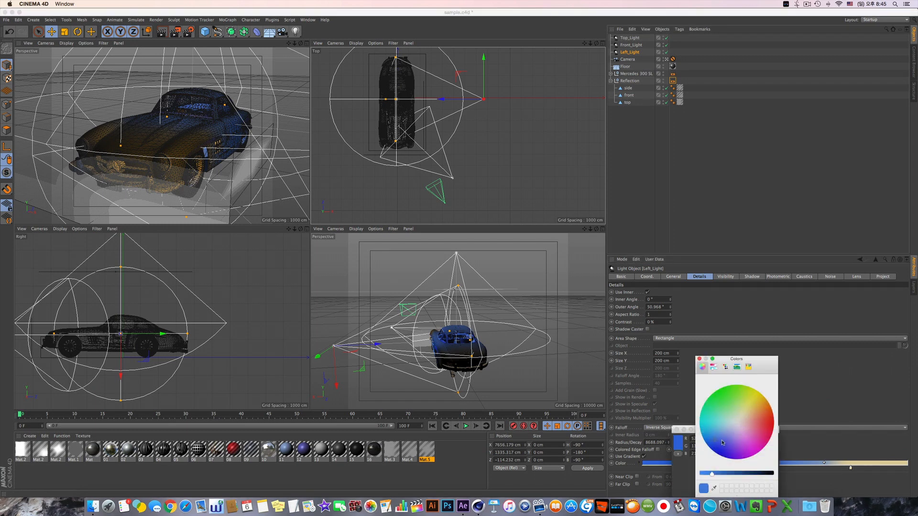
click(748, 474)
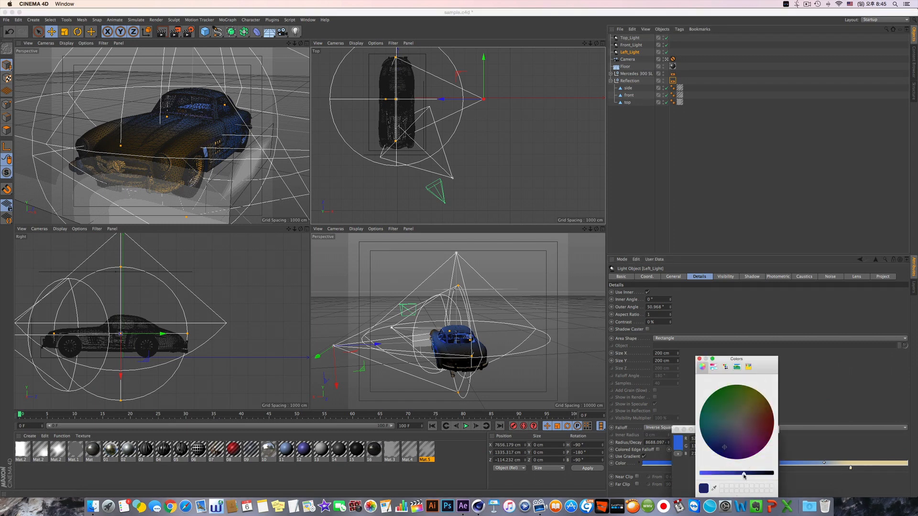
click(699, 359)
click(739, 491)
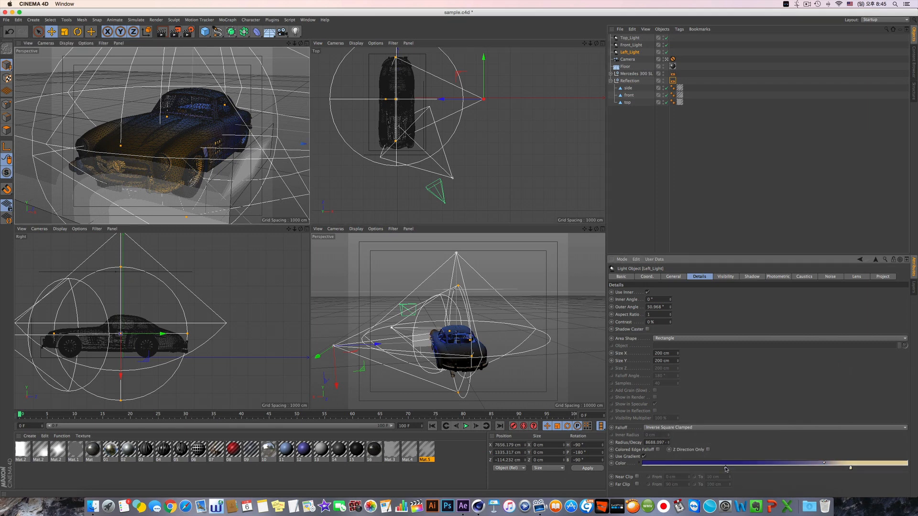
double_click(726, 469)
click(679, 444)
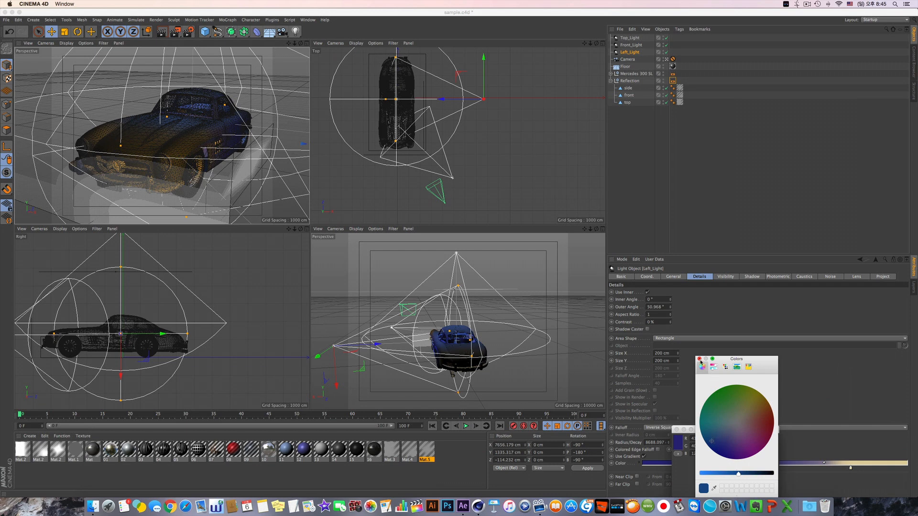
click(699, 359)
click(739, 491)
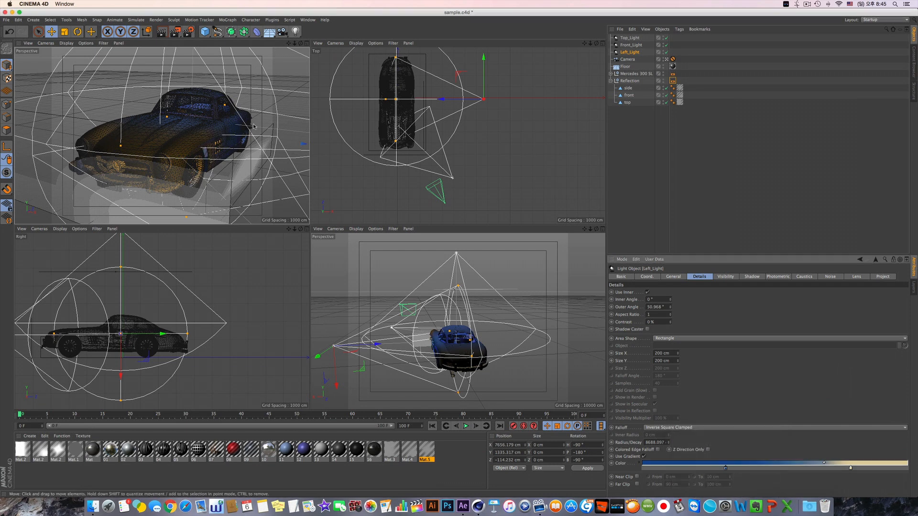
- Move Left_Light toward the car's front, narrow its cone to about 27.2°, and test-render the region around the headlight
drag(484, 75, 482, 99)
drag(396, 82, 396, 102)
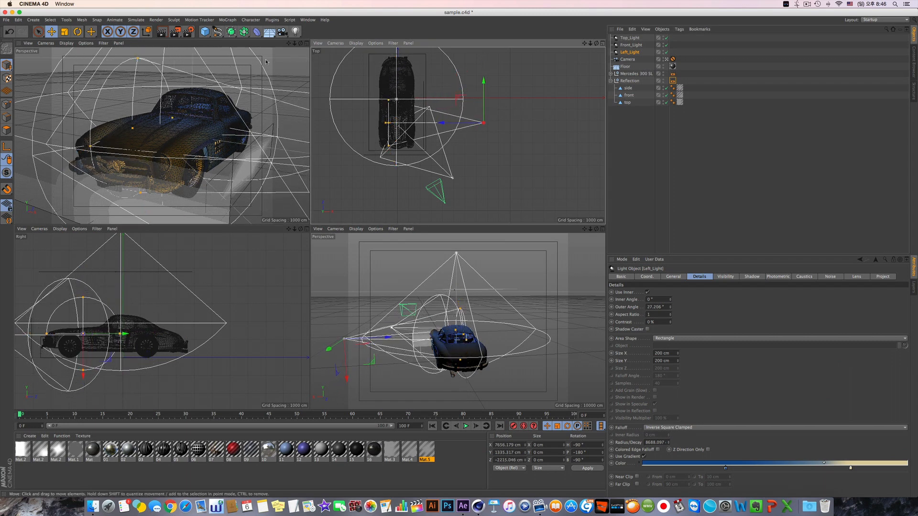
click(176, 31)
click(210, 41)
drag(150, 149, 219, 196)
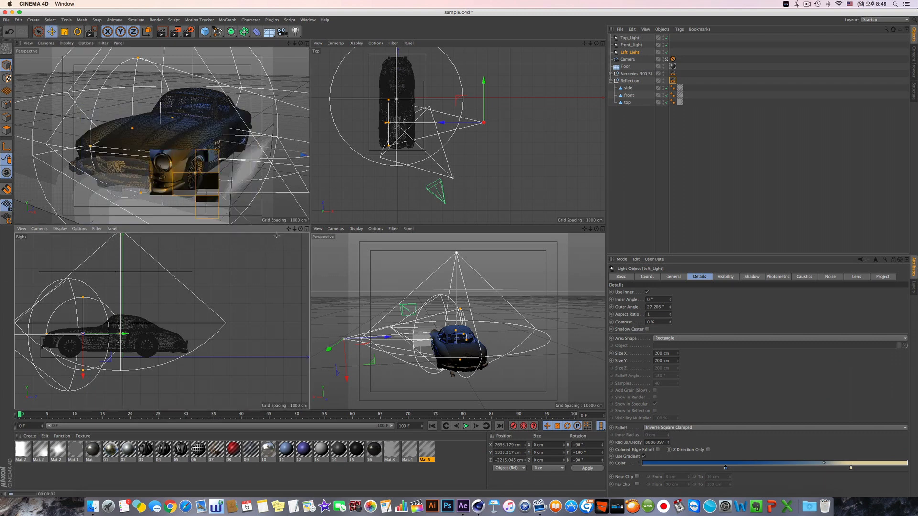
- Select Front_Light, move it closer to the car at about Y 1007, Z -5675 cm, and test-render the front wheel region
click(401, 165)
click(401, 165)
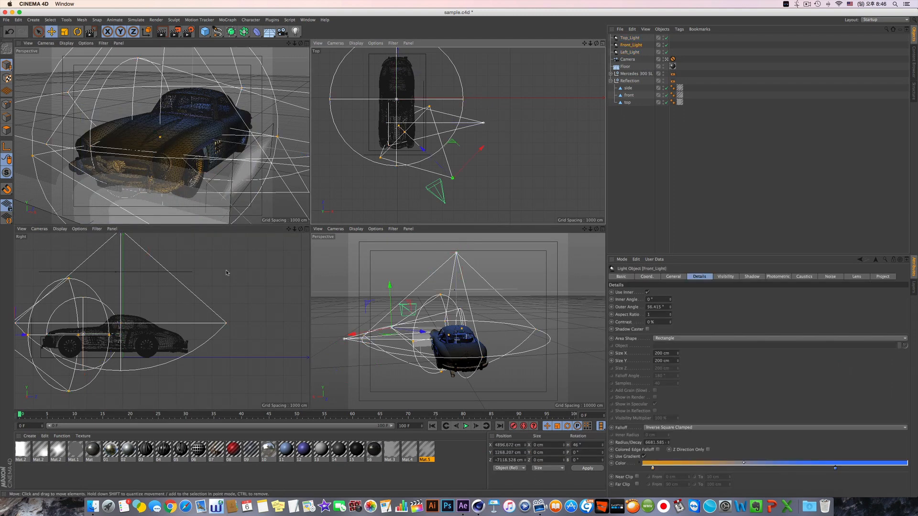
drag(13, 321, 56, 330)
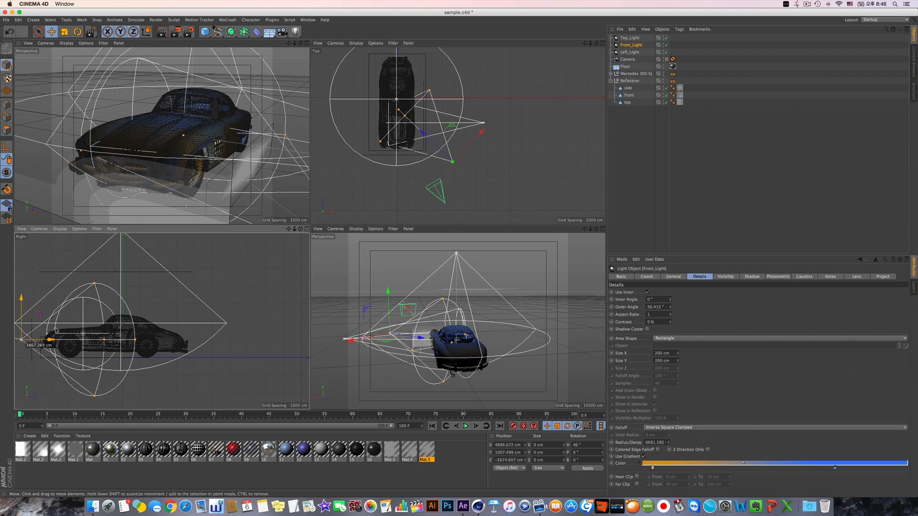
click(175, 32)
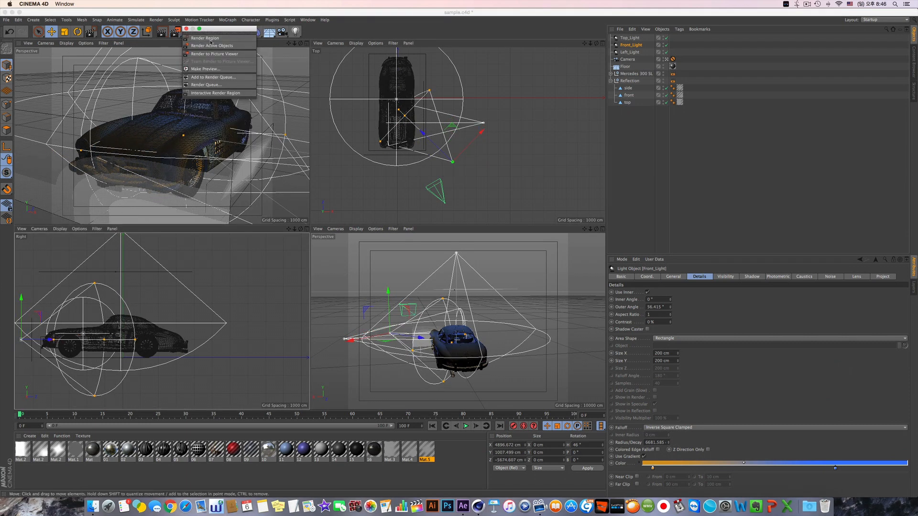
click(215, 93)
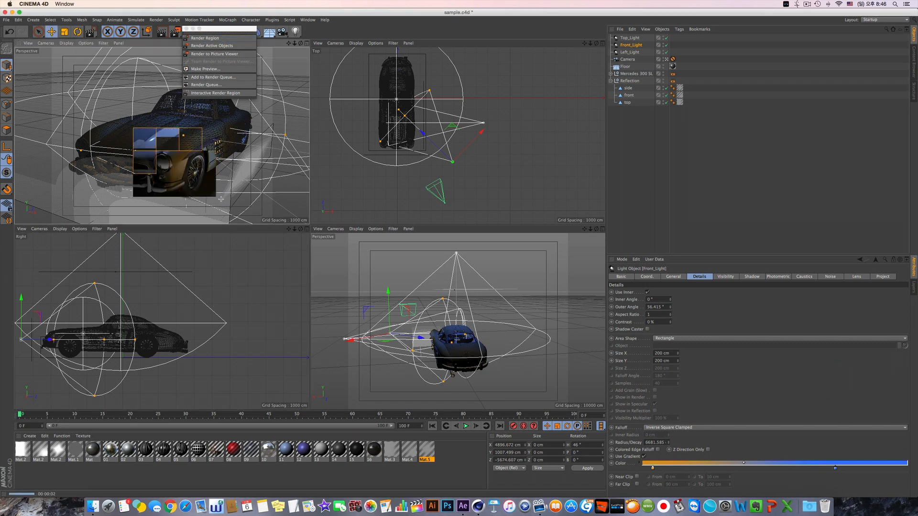
- Shift Front_Light to about X 4462, Y 987, Z -6125 cm and render the scene to the Picture Viewer
drag(21, 300, 21, 300)
drag(479, 139, 472, 148)
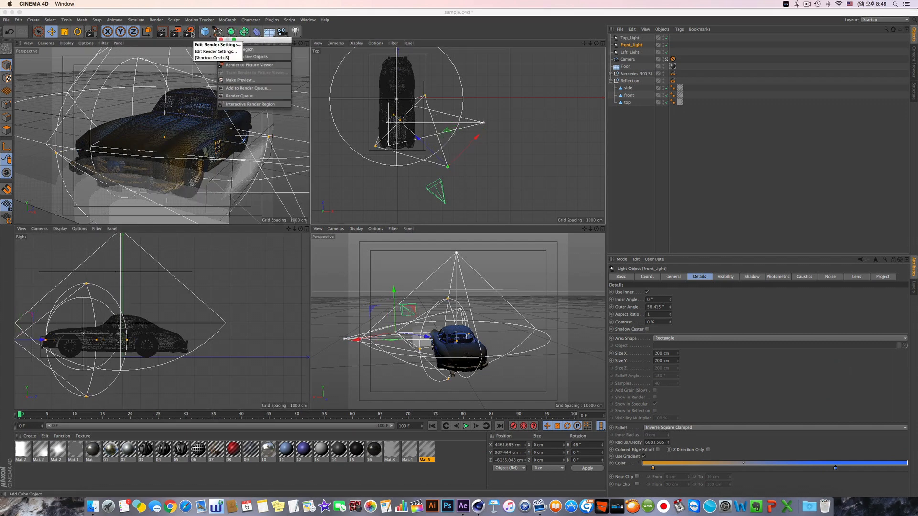
click(180, 35)
click(220, 69)
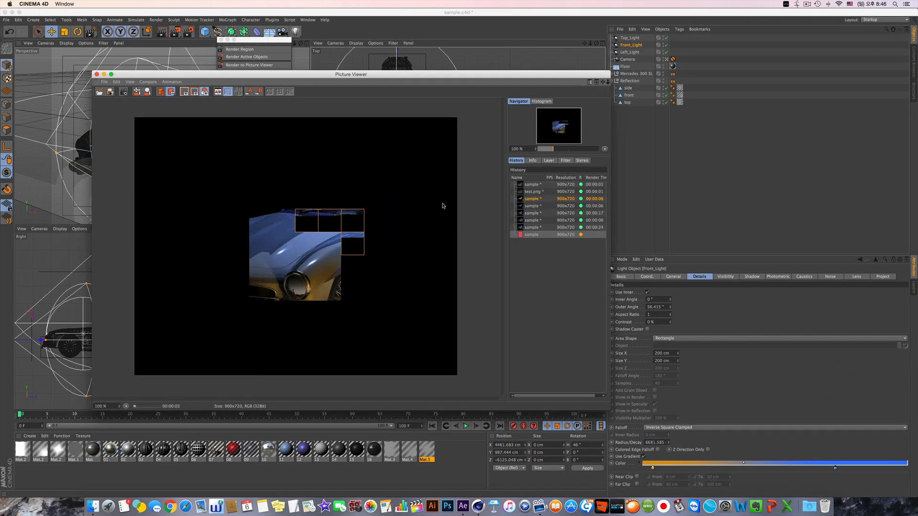
- Compare the latest render with the previous ones in the Picture Viewer's history, and close the viewer
click(530, 227)
click(528, 234)
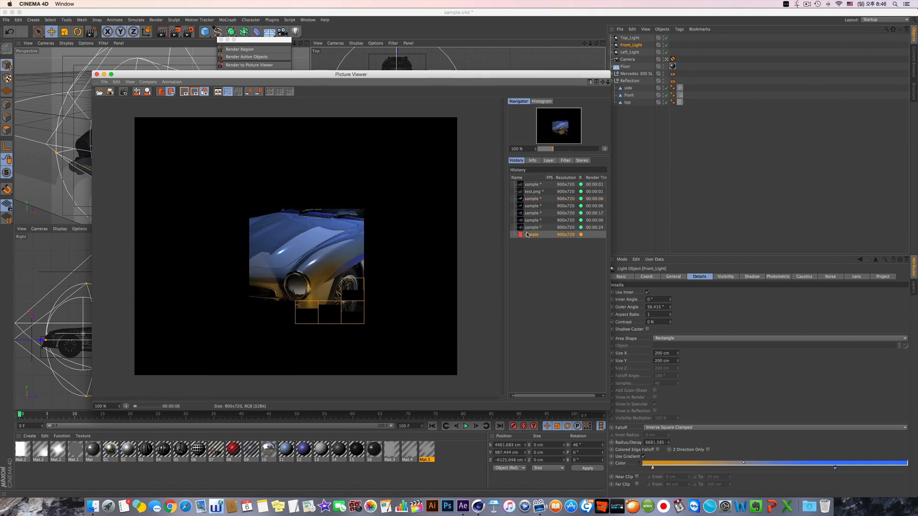
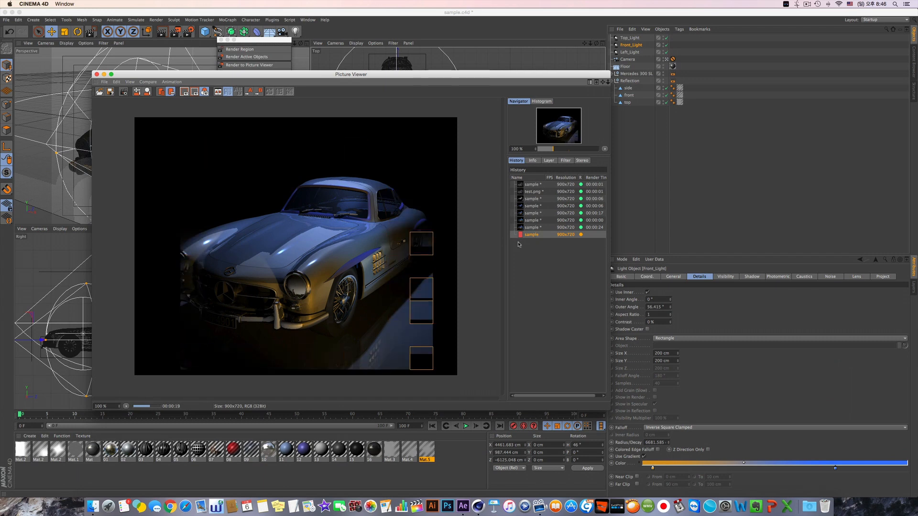
click(531, 213)
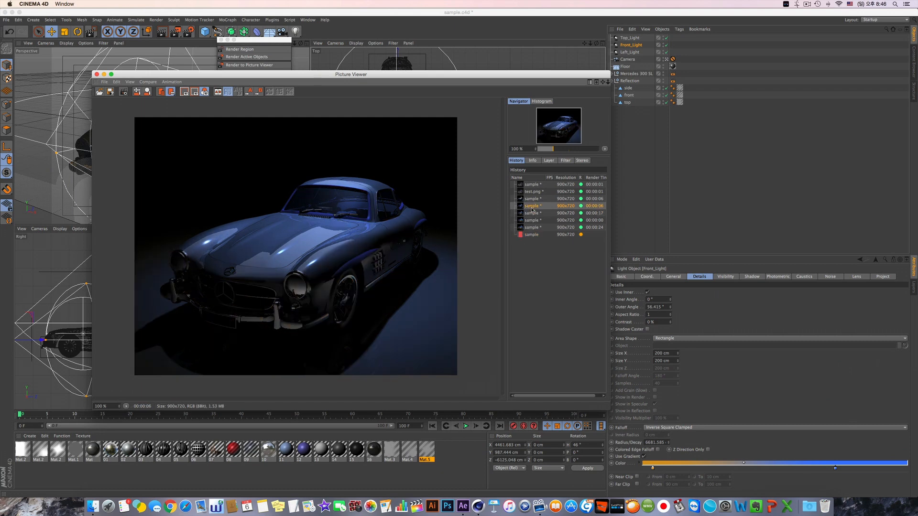
click(530, 235)
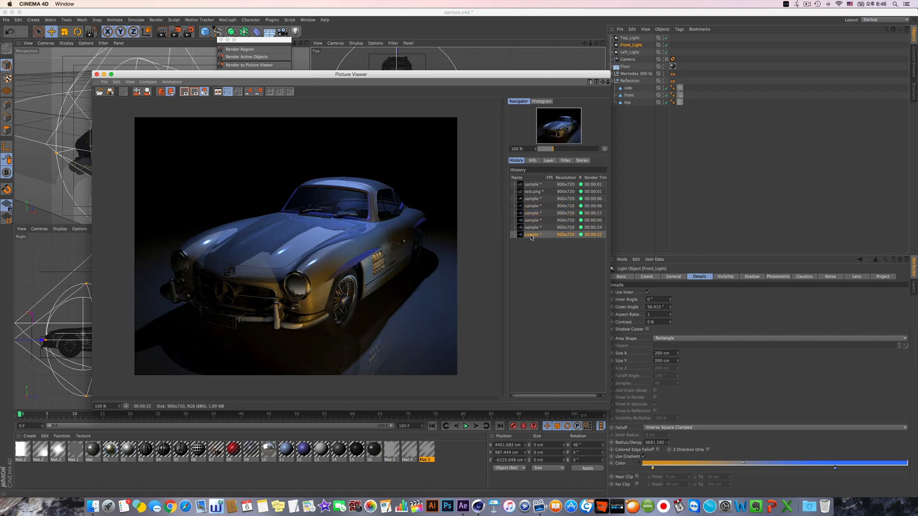
click(534, 227)
click(531, 235)
click(97, 74)
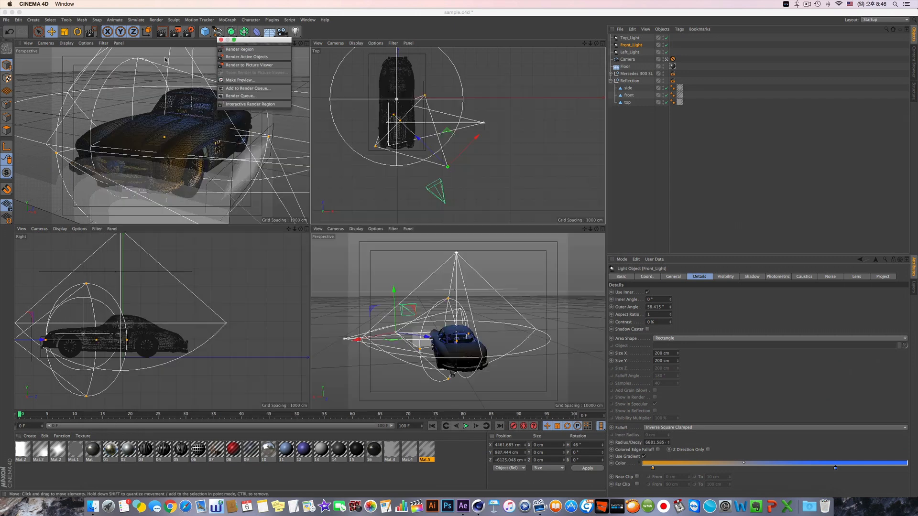
- Widen Left_Light's cone to about 45.3° and Front_Light's to about 76.3°, and test-render the region around the front wheel
click(458, 128)
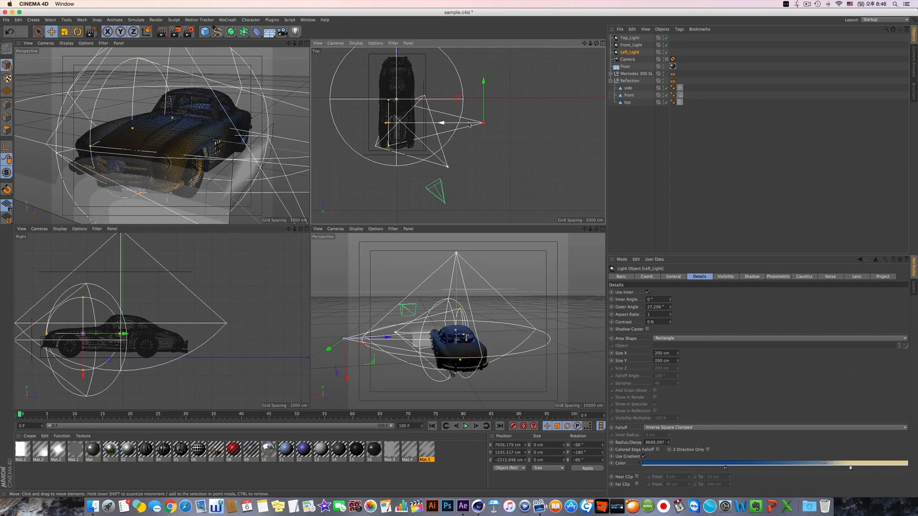
drag(388, 100, 437, 89)
click(416, 137)
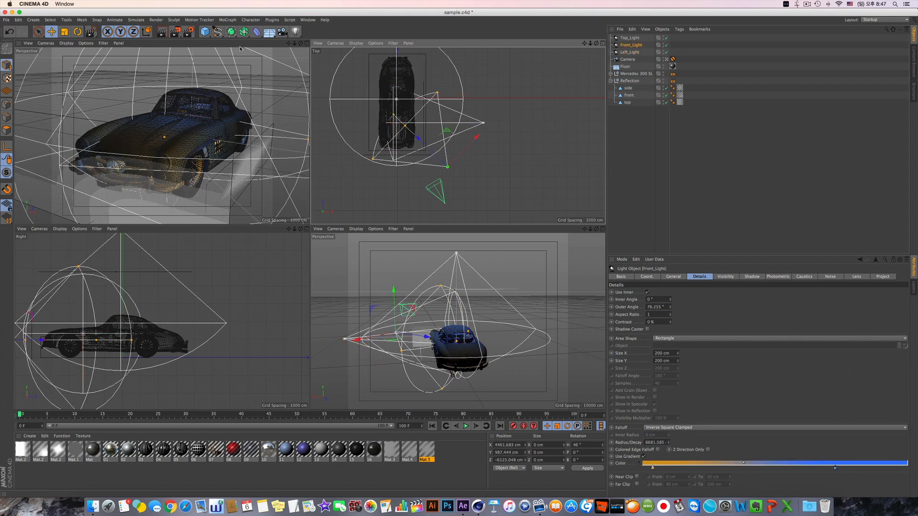
drag(176, 33, 192, 37)
drag(131, 124, 224, 216)
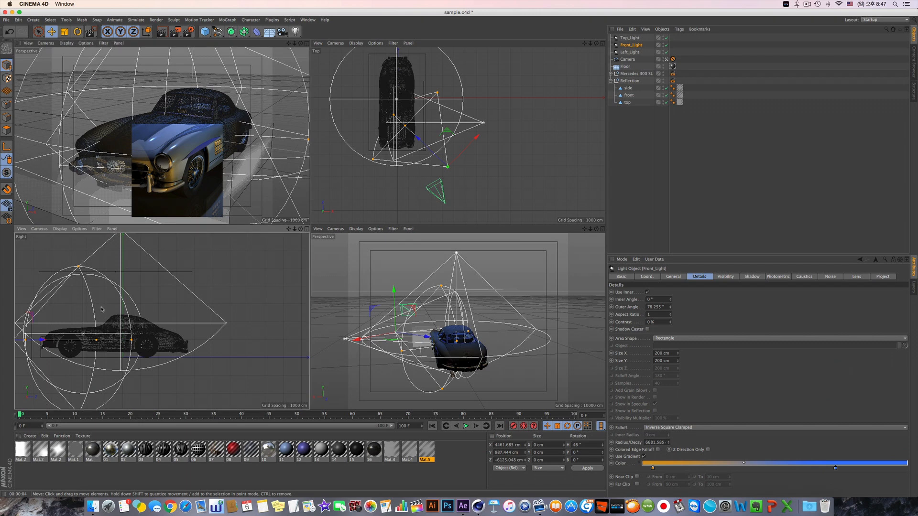
- Move Front_Light toward the camera at about X 3777, Z -7014 cm, narrow its cone to about 33.6°, and test-render the car's front
drag(455, 159, 440, 168)
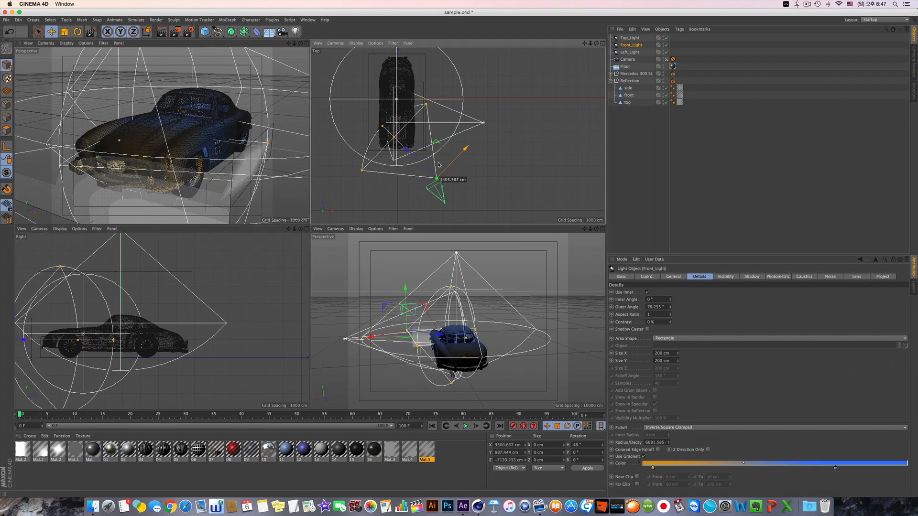
drag(176, 32, 210, 120)
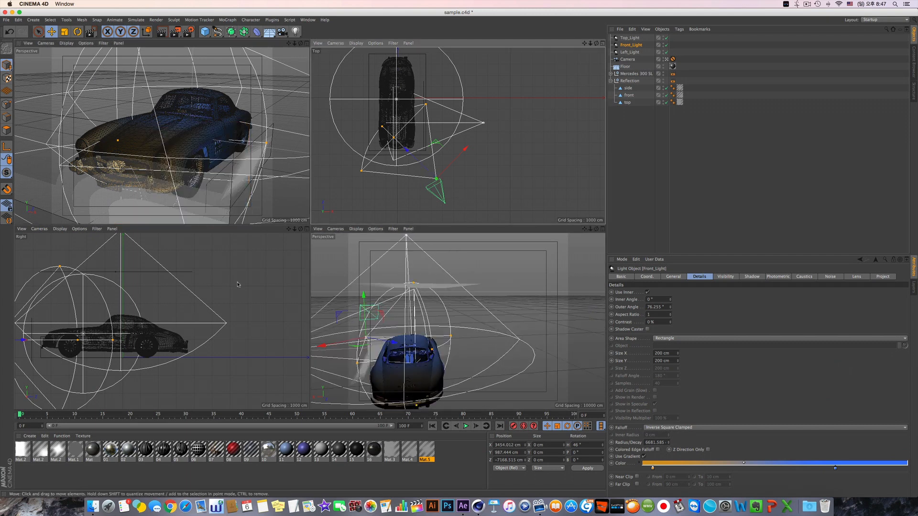
alt+middle_drag(157, 337, 205, 326)
drag(58, 304, 120, 295)
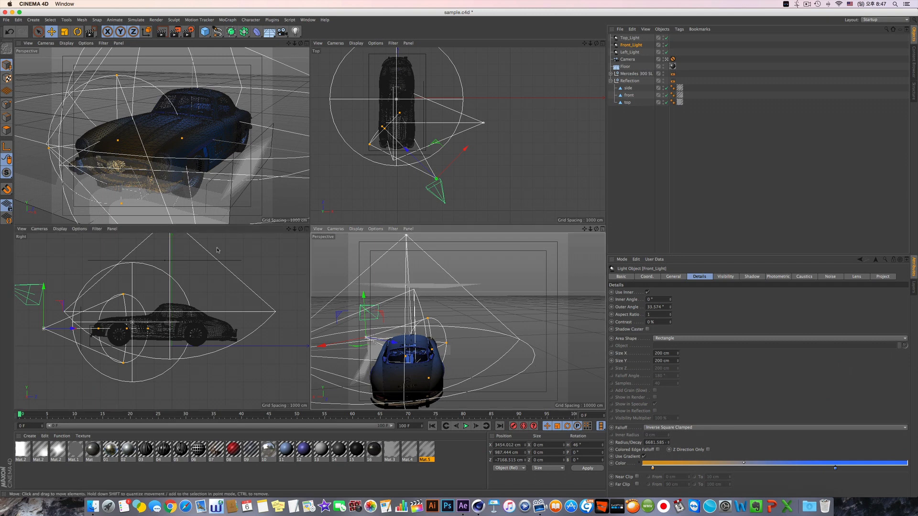
drag(205, 185, 193, 185)
drag(176, 31, 193, 37)
drag(39, 121, 261, 206)
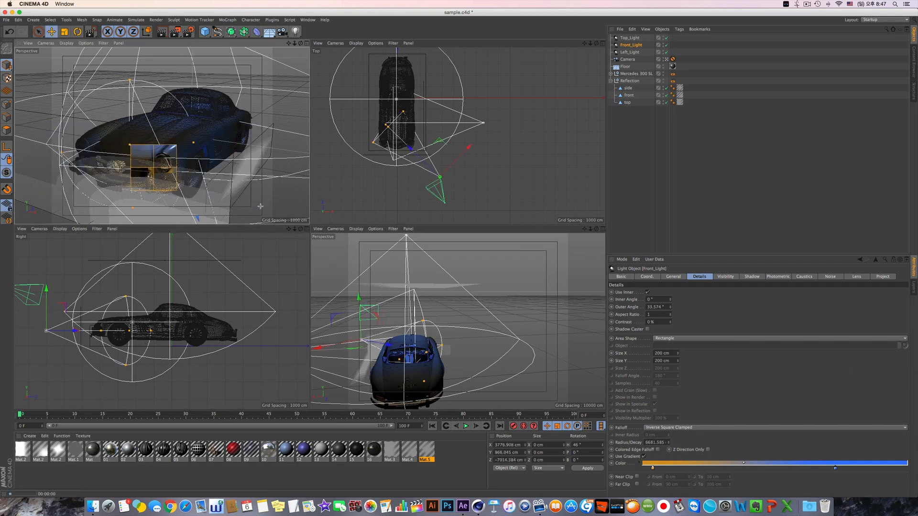
- Lower Front_Light to a height of about 164 cm and test-render the front bumper region
click(121, 340)
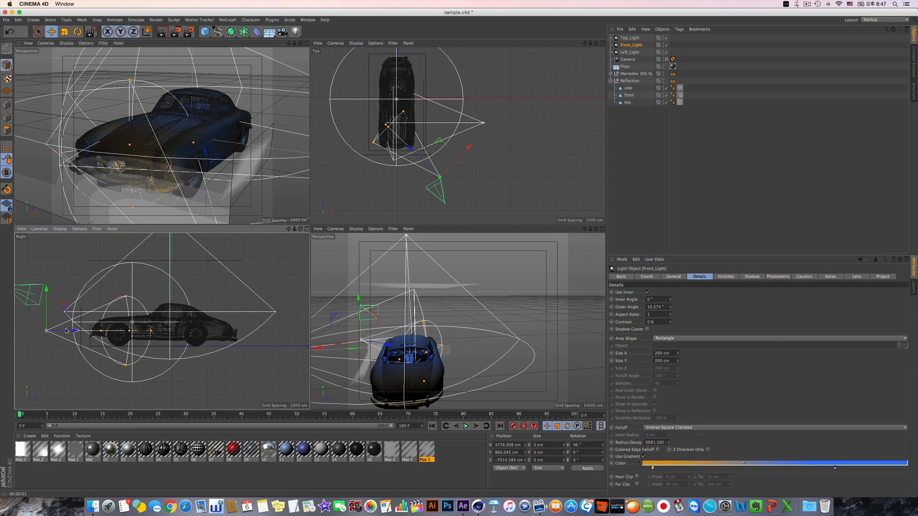
drag(52, 326, 52, 339)
drag(188, 32, 210, 35)
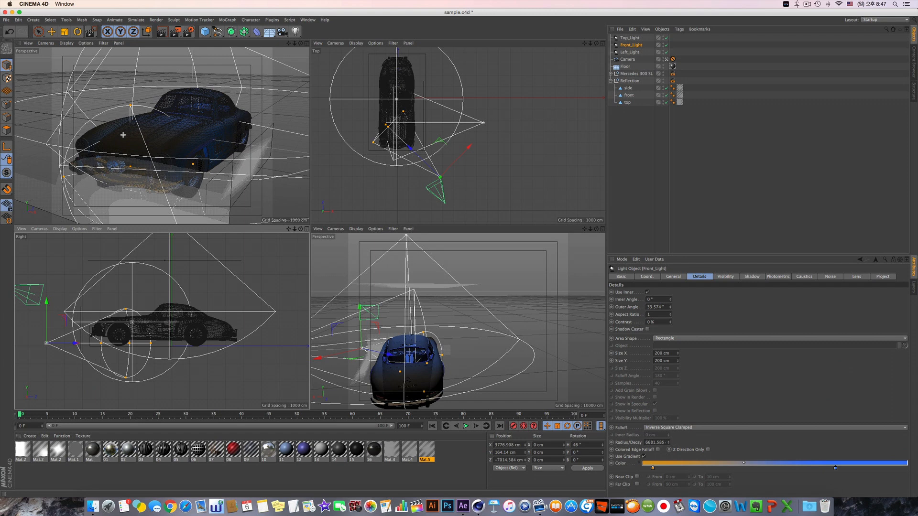
drag(149, 158, 196, 204)
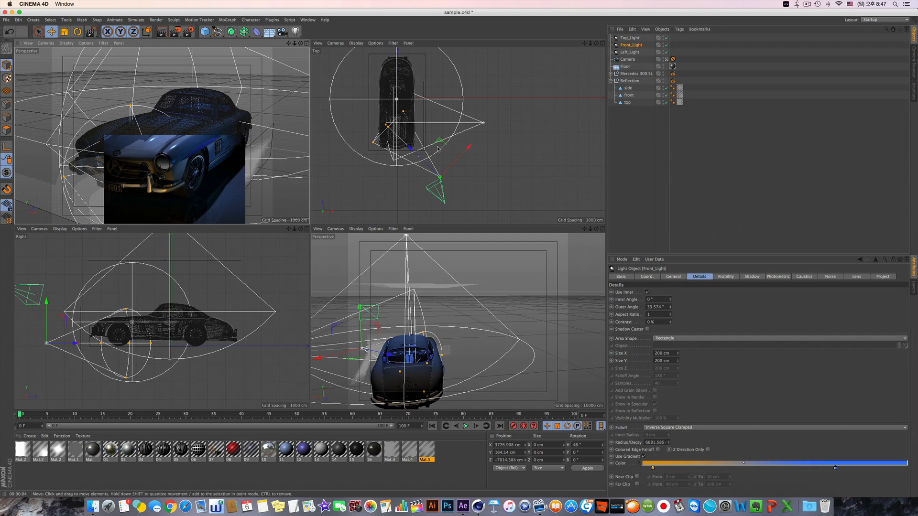
- Select Left_Light, lower it to about Y 172 cm, move it rearward to about Z -731 cm, and test-render the car's side
click(483, 123)
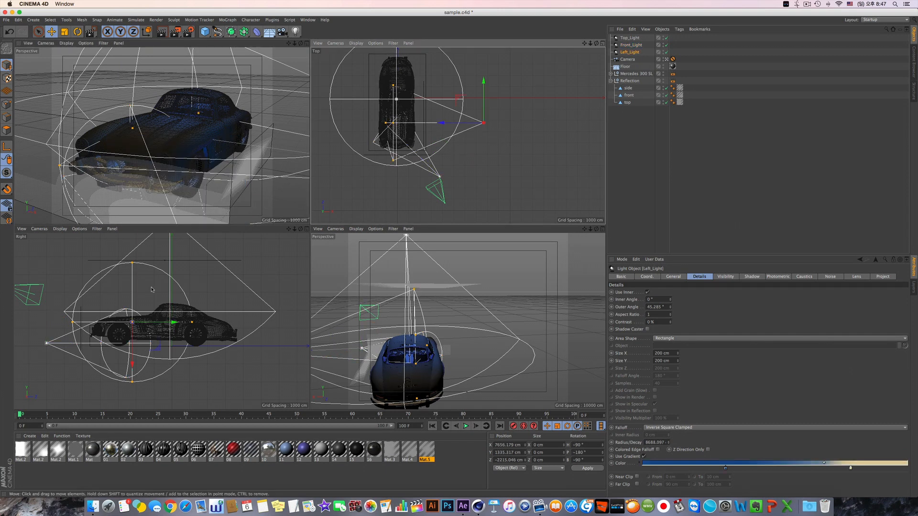
drag(133, 264, 132, 273)
drag(133, 353, 133, 373)
drag(179, 344, 220, 344)
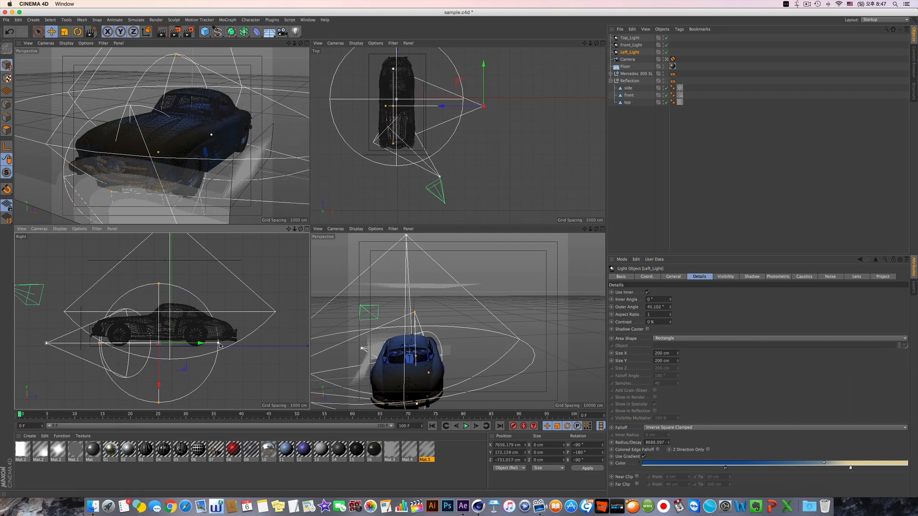
drag(176, 34, 186, 34)
drag(128, 134, 260, 211)
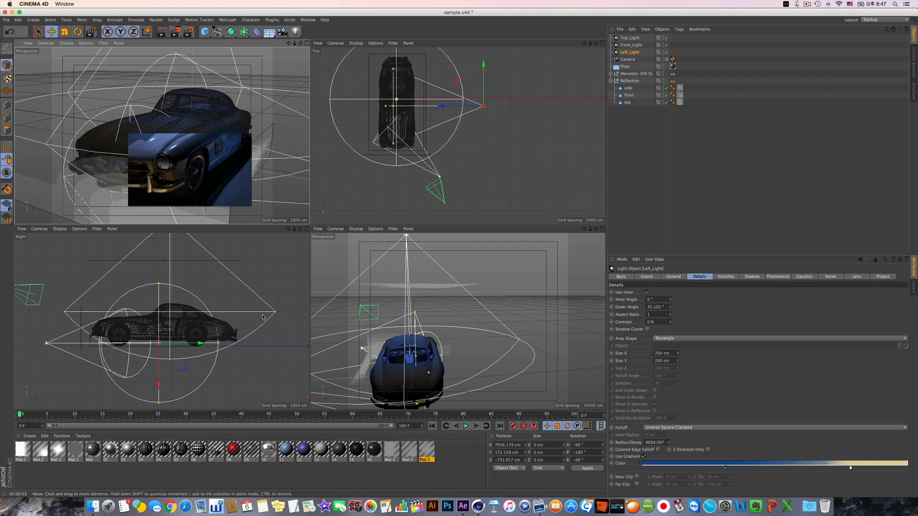
- Move Left_Light away from the car to about X 9343 cm and forward to Z -2800 cm, test-rendering the region after each move
drag(463, 102, 482, 101)
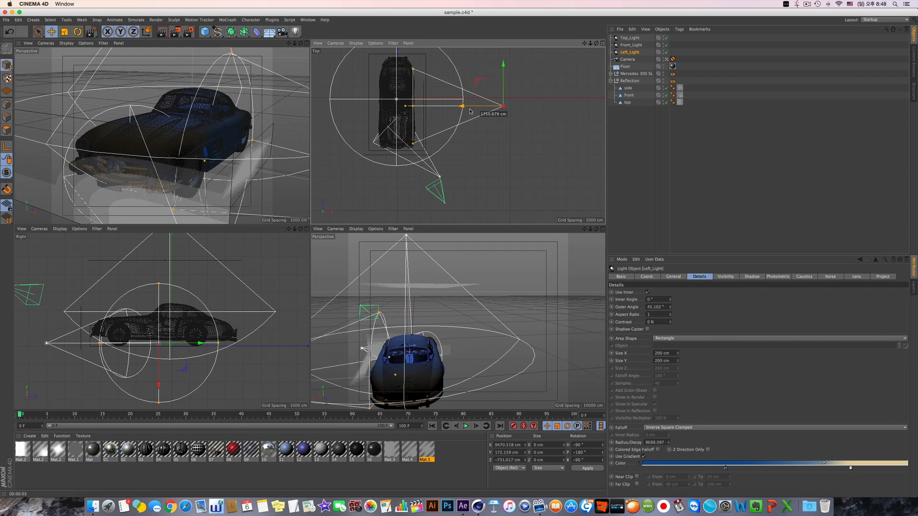
drag(161, 32, 210, 33)
drag(170, 131, 241, 190)
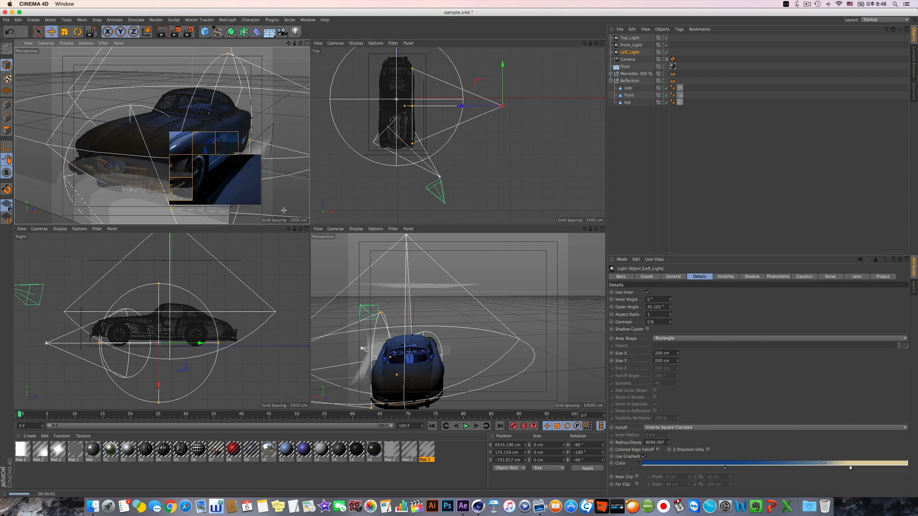
drag(501, 97, 503, 129)
drag(179, 34, 221, 43)
drag(131, 136, 269, 223)
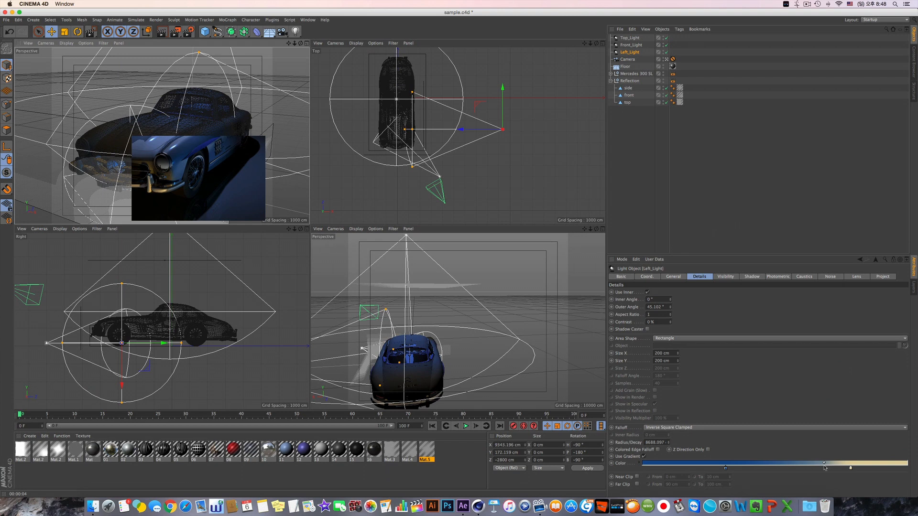
- Move the cream knot of Left_Light's falloff gradient ahead of the blue knot, test-render a region, and render to the Picture Viewer
drag(850, 468, 677, 468)
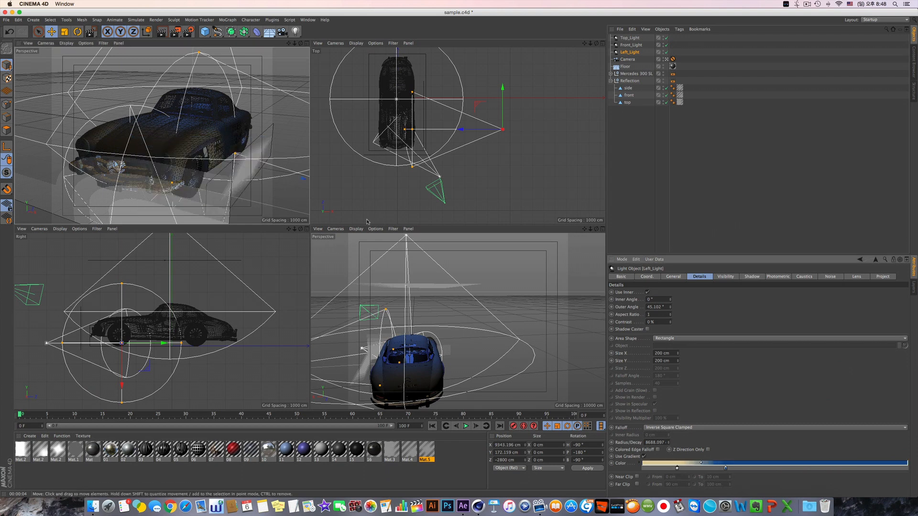
drag(176, 32, 192, 44)
drag(124, 126, 307, 216)
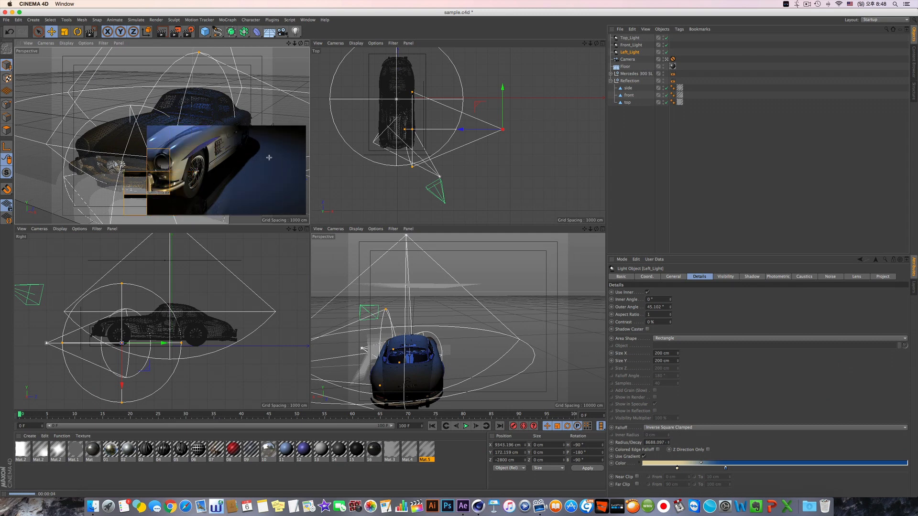
click(176, 33)
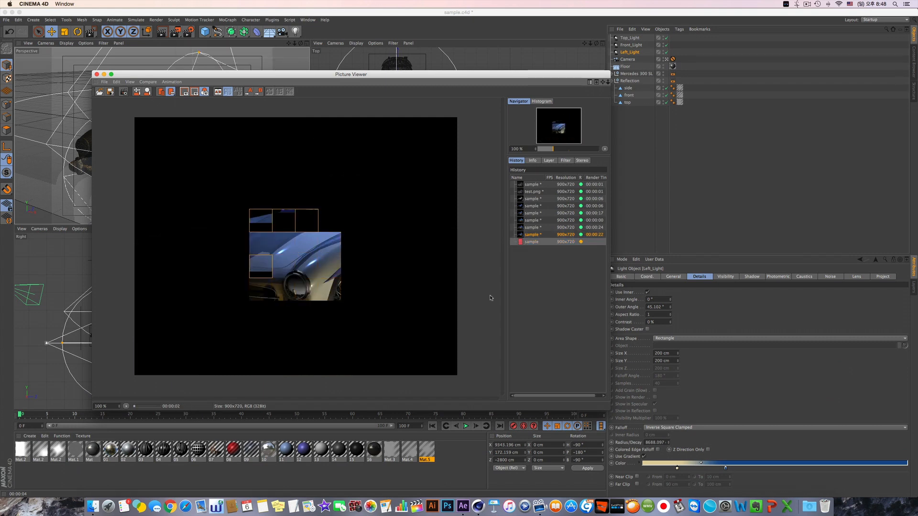
double_click(677, 468)
click(629, 448)
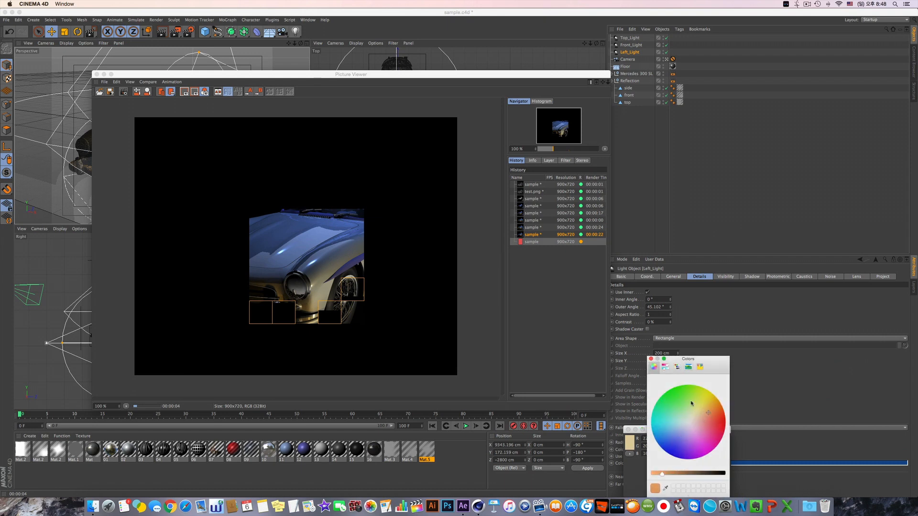
click(651, 359)
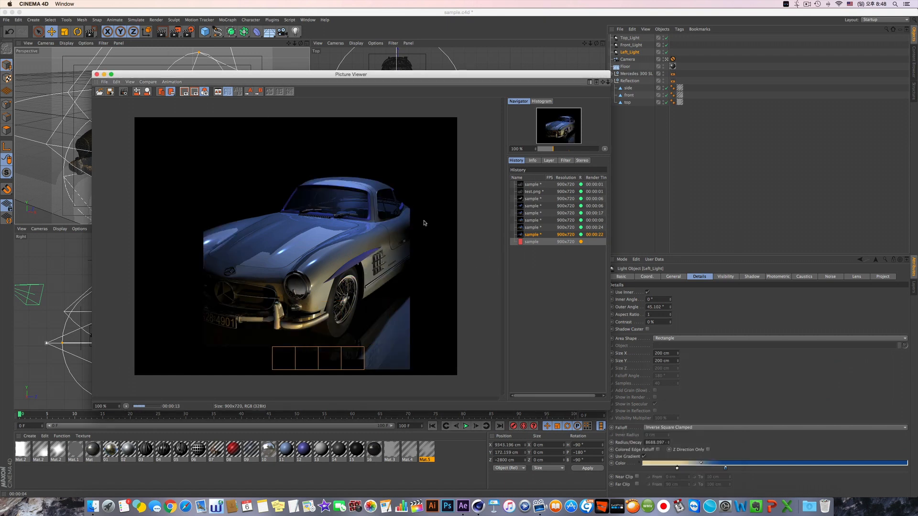
- Restart the full render of the scene in the Picture Viewer
key(shift+r)
click(508, 162)
click(178, 32)
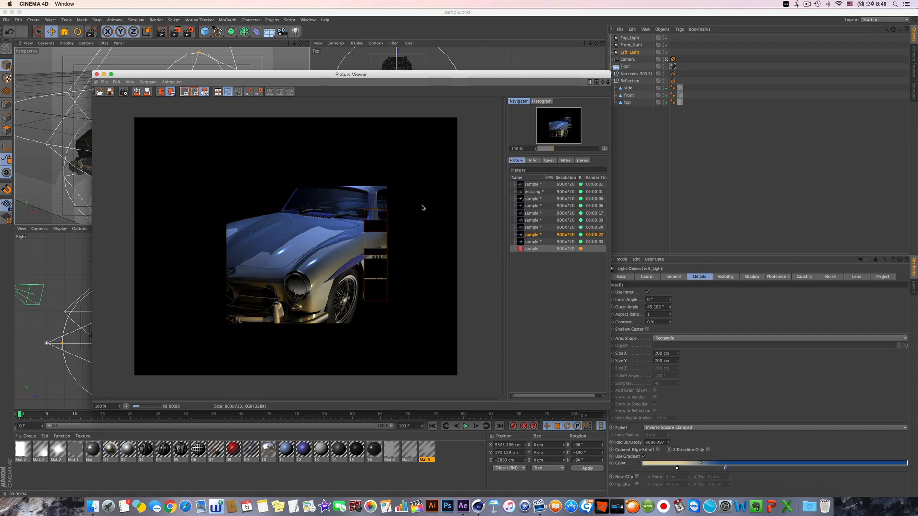
- Examine the finished car render up close and at full size in the Picture Viewer, and close the viewer
scroll(334, 260, up, 2)
scroll(334, 260, up, 5)
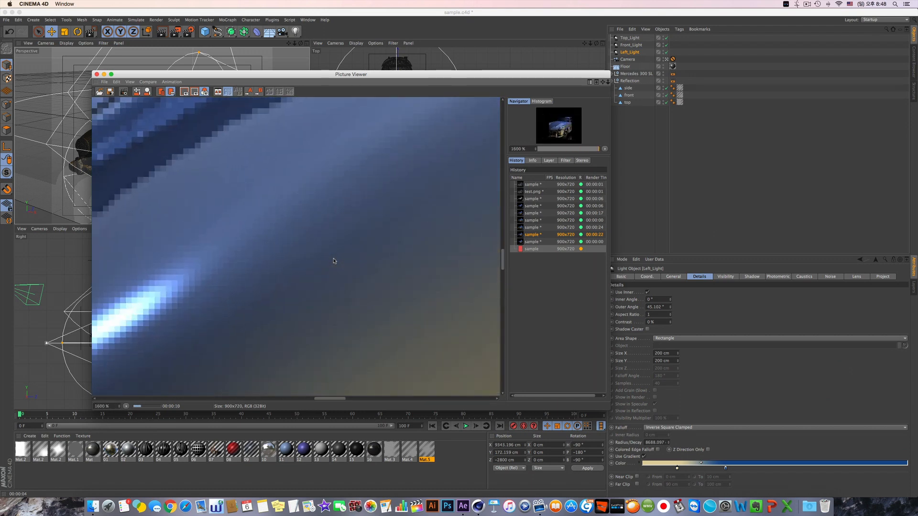
scroll(334, 261, down, 6)
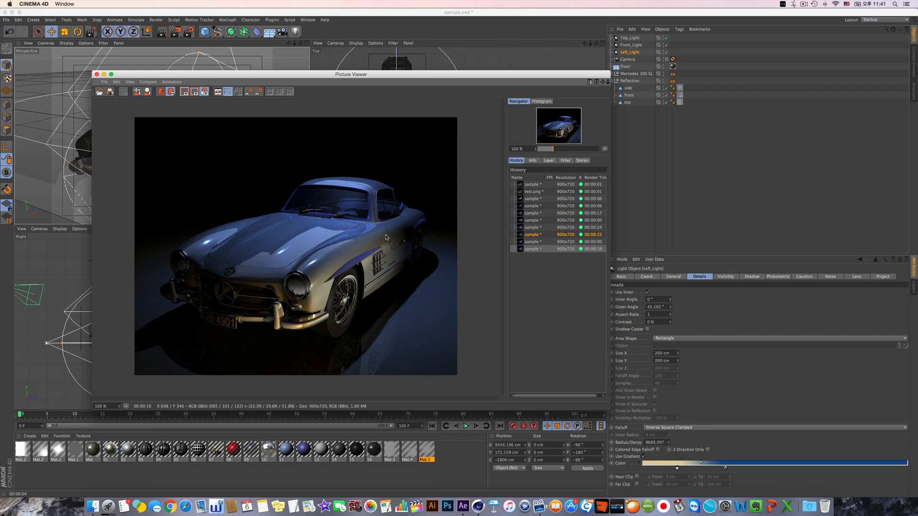
drag(429, 79, 516, 98)
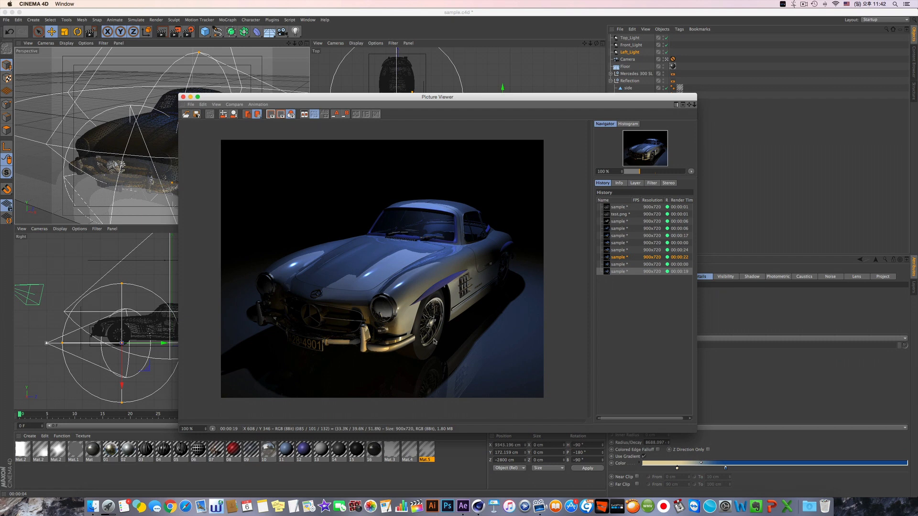
scroll(266, 193, down, 1)
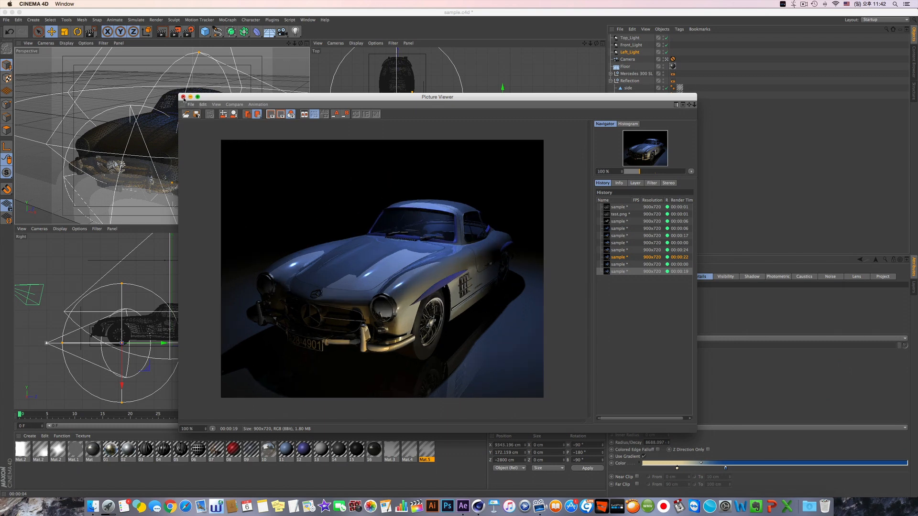
click(183, 97)
- Add a new light to the scene and change its type to Infinite
click(295, 31)
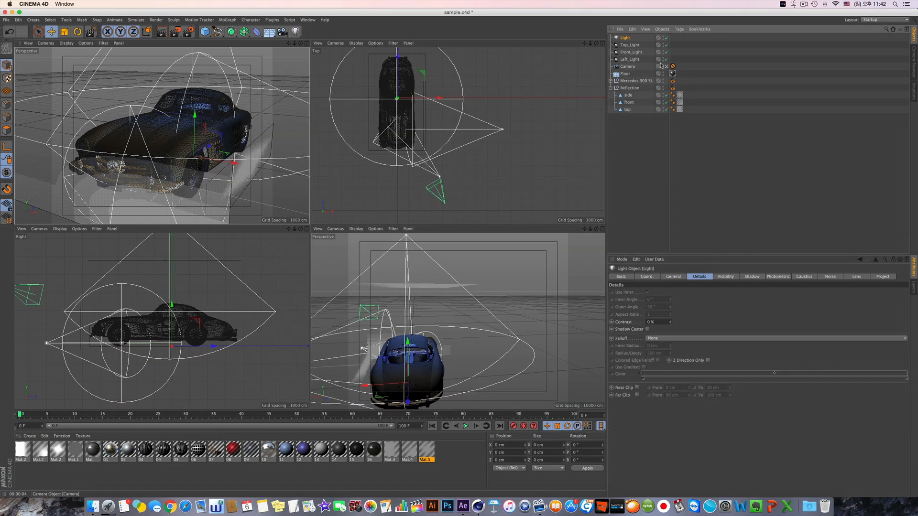
click(673, 277)
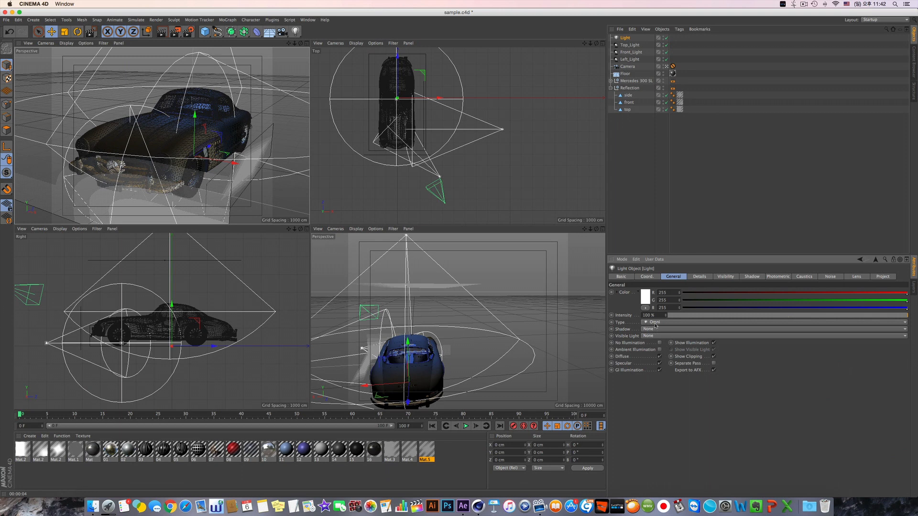
click(656, 324)
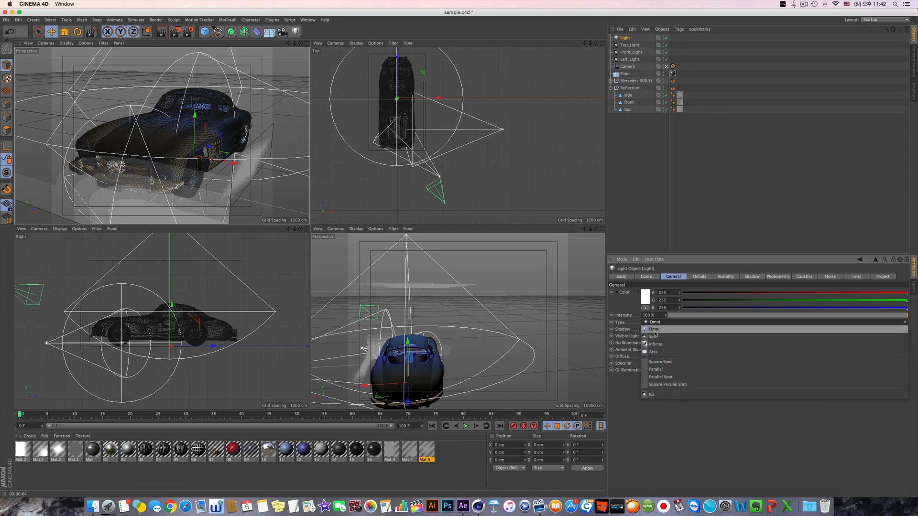
click(661, 344)
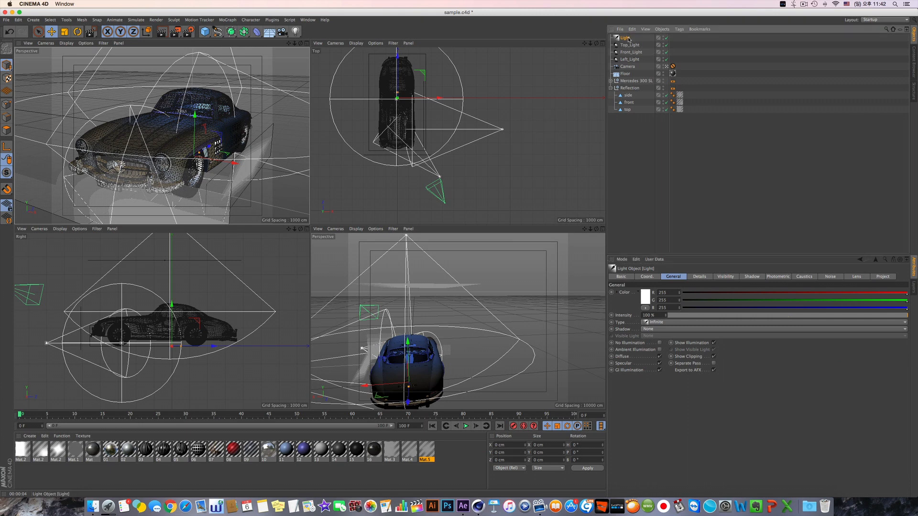
- Place the infinite light above and ahead of the car at about Y 9884 cm, Z -11921 cm, and pitch it to about -34.7°
scroll(243, 339, down, 5)
drag(236, 319, 150, 248)
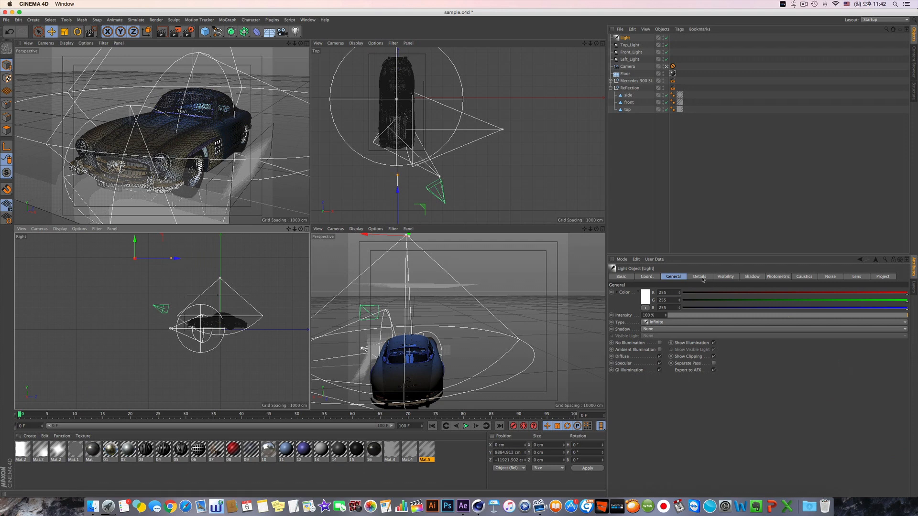
click(734, 277)
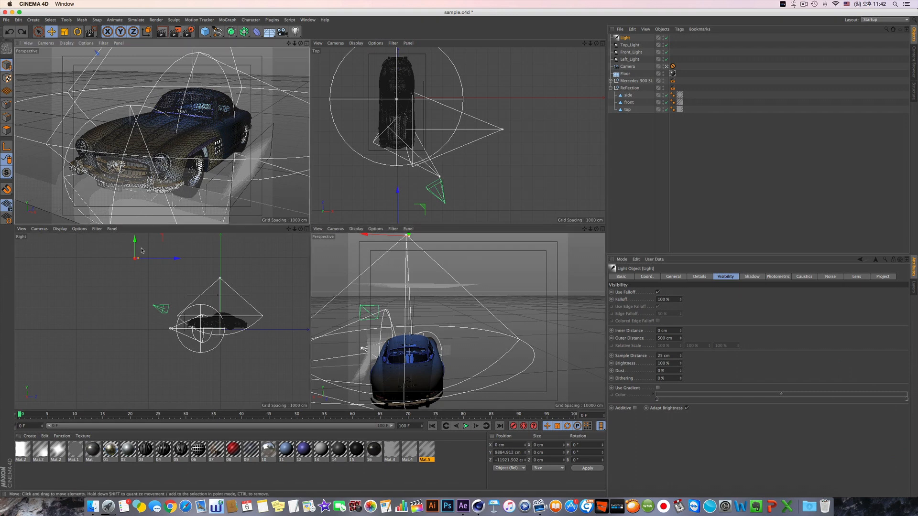
key(r)
drag(161, 262, 149, 283)
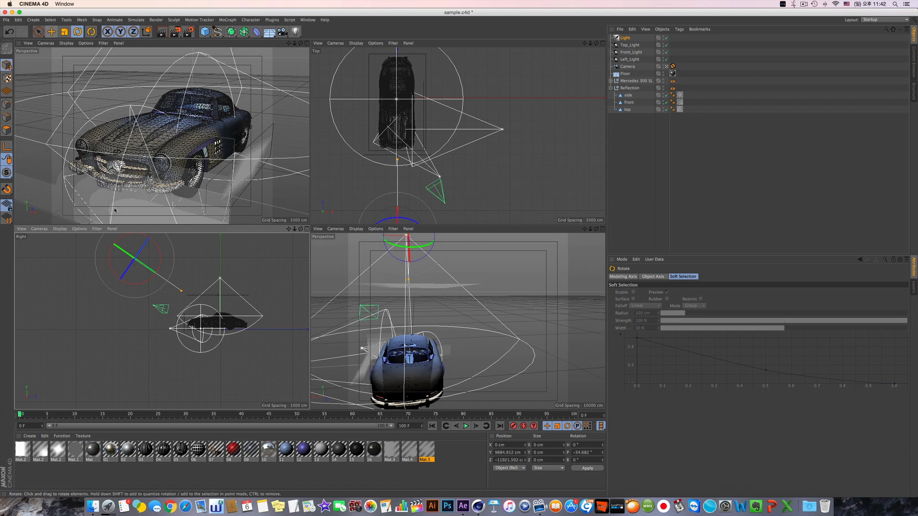
drag(139, 252, 139, 236)
key(super+z)
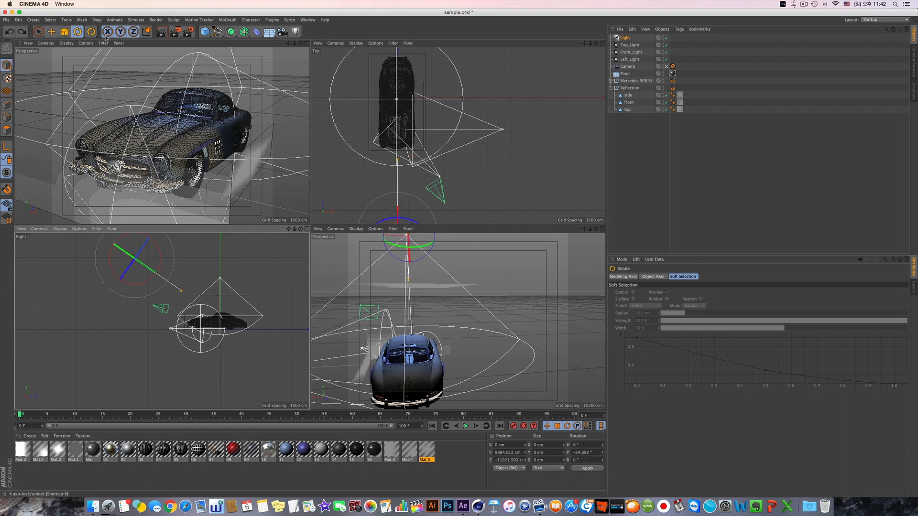
click(51, 31)
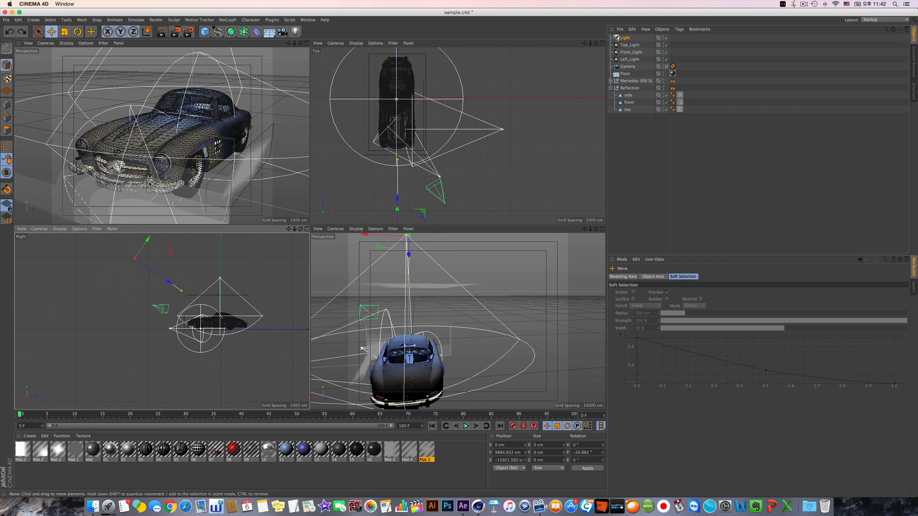
- Test-render the car's front in the perspective view and reselect the infinite light
click(179, 60)
click(161, 33)
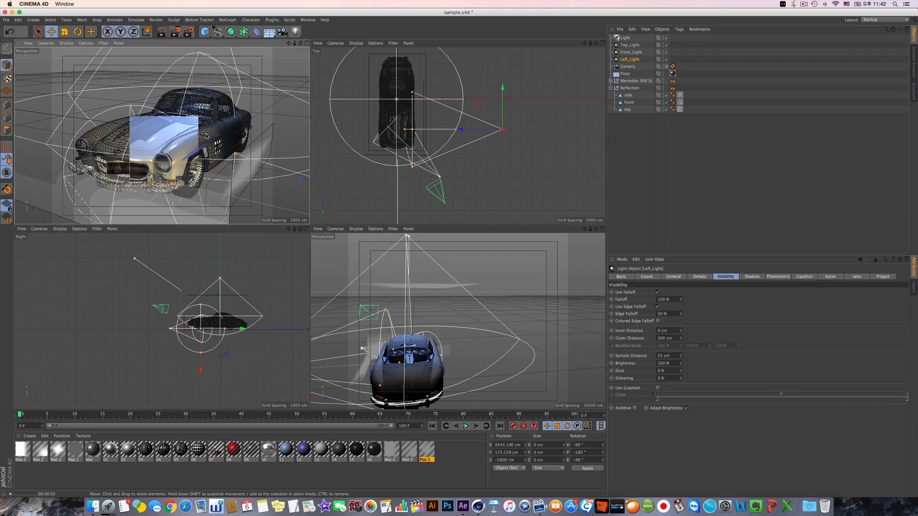
click(689, 122)
click(625, 38)
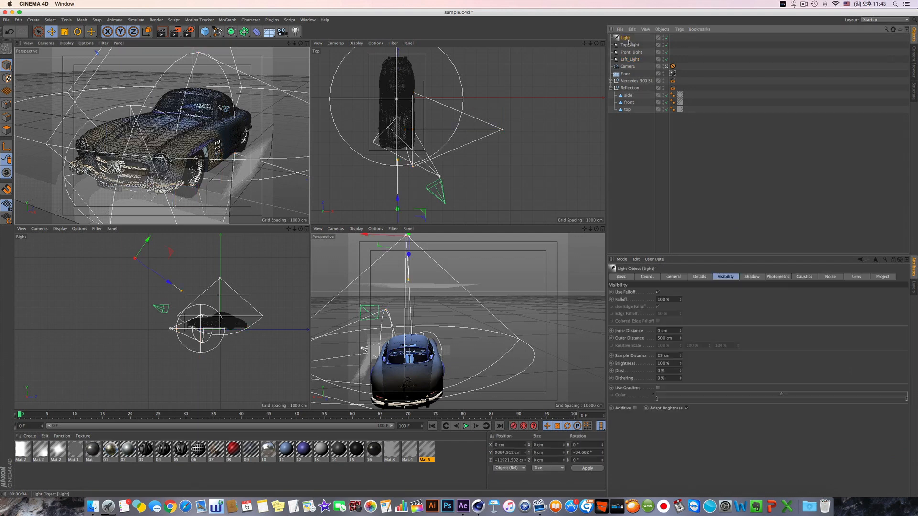
- Set the infinite light's intensity to 20 % and its color to a warm yellow-orange, RGB 226, 180, 106
click(682, 277)
drag(708, 317, 691, 317)
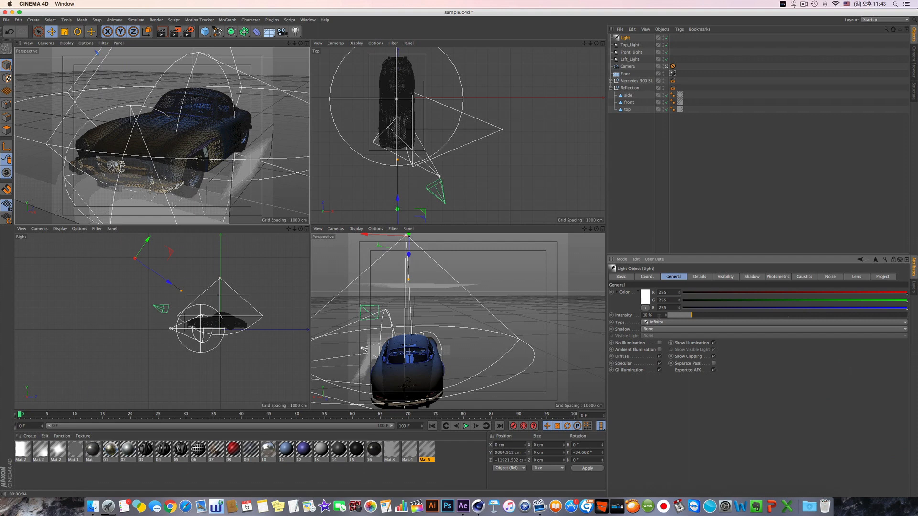
text(20)
key(Return)
click(647, 299)
click(600, 279)
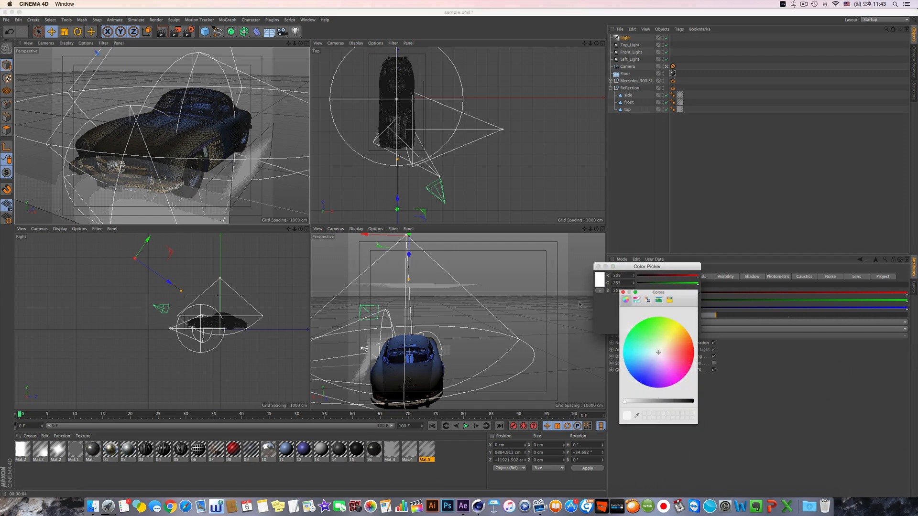
click(676, 340)
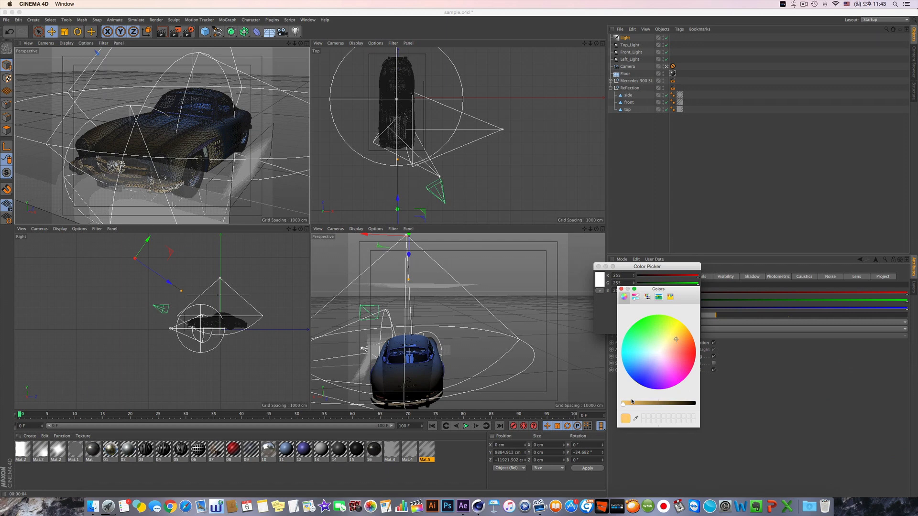
drag(631, 401, 634, 407)
click(621, 289)
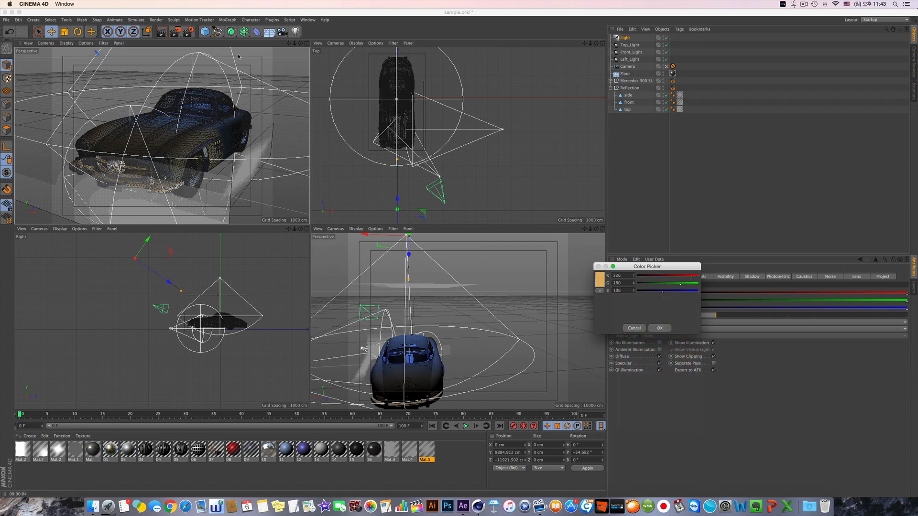
click(660, 328)
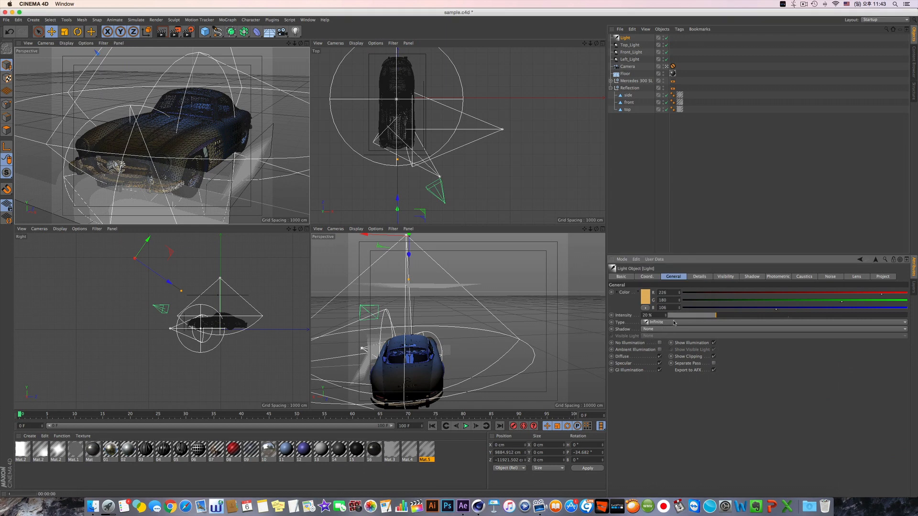
- Raise the infinite light's intensity through 32 % to 50 % and render the scene to the Picture Viewer
click(746, 316)
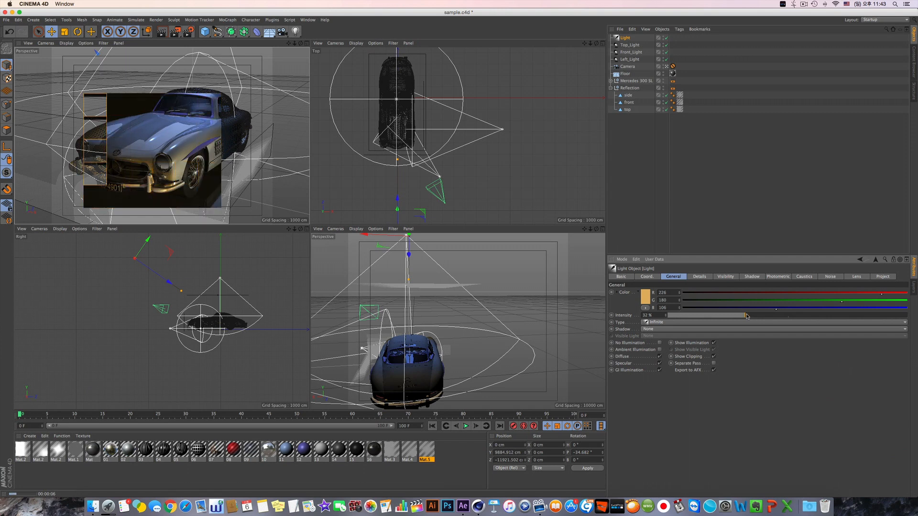
click(788, 316)
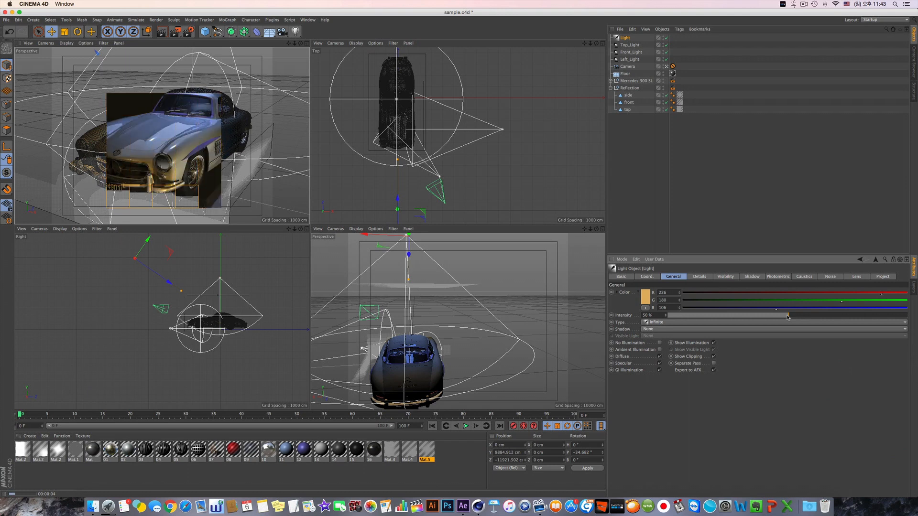
click(200, 125)
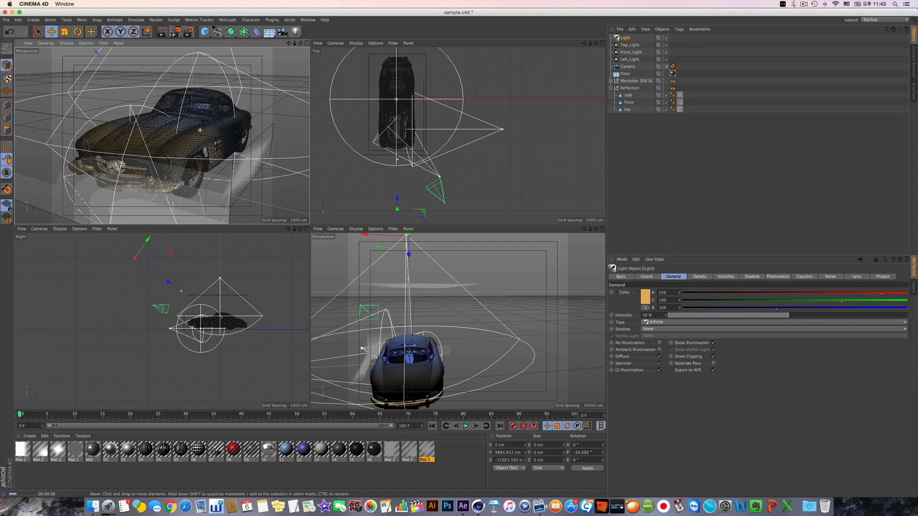
click(175, 32)
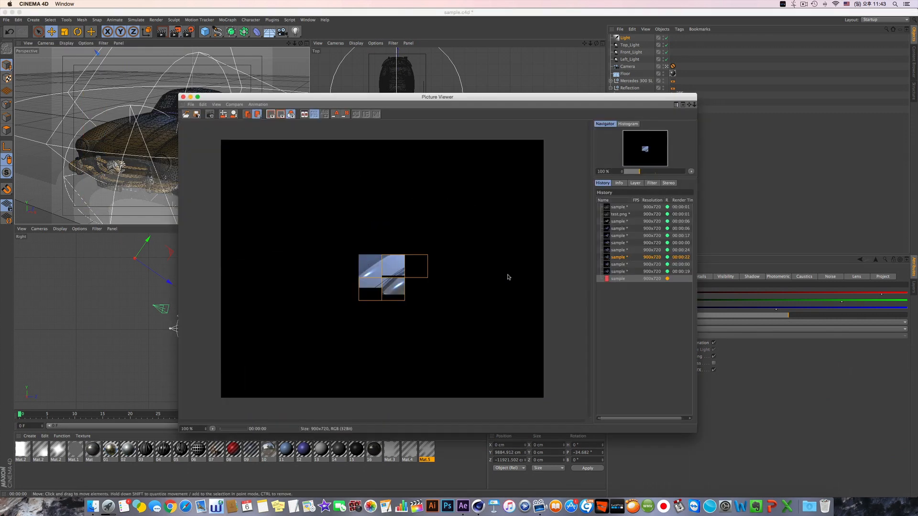
- Compare the new render with the previous one in the Picture Viewer history, and close the viewer
click(625, 272)
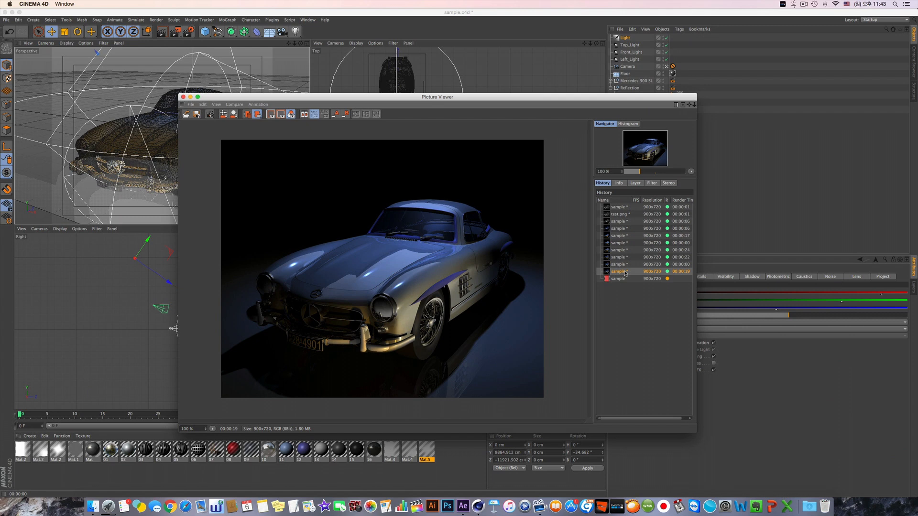
key(Down)
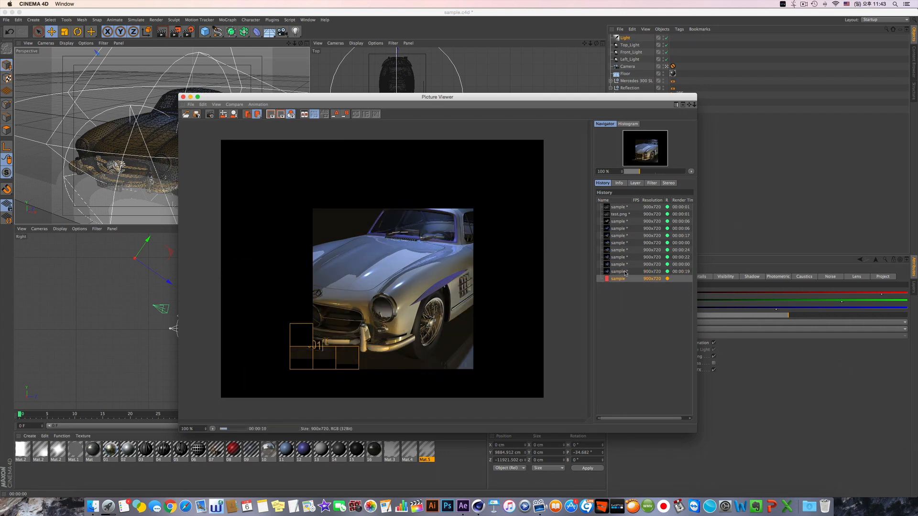
key(Up)
key(Down)
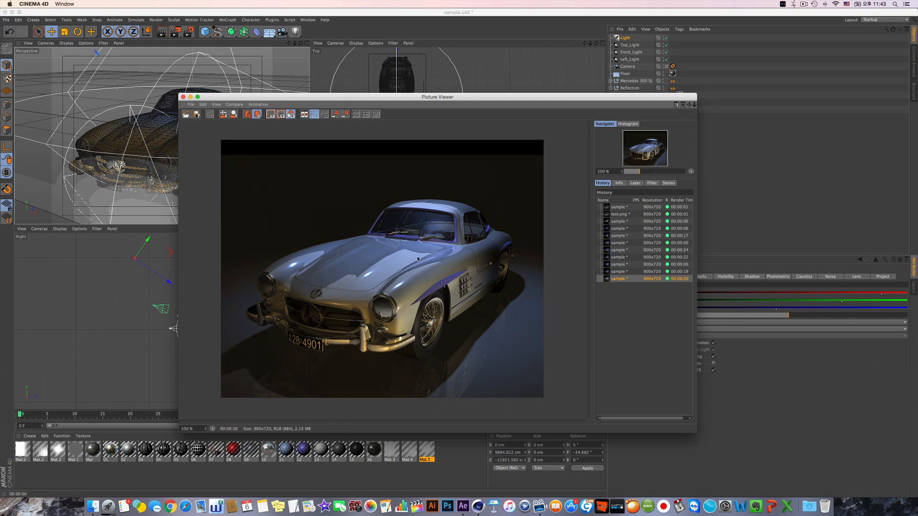
click(611, 271)
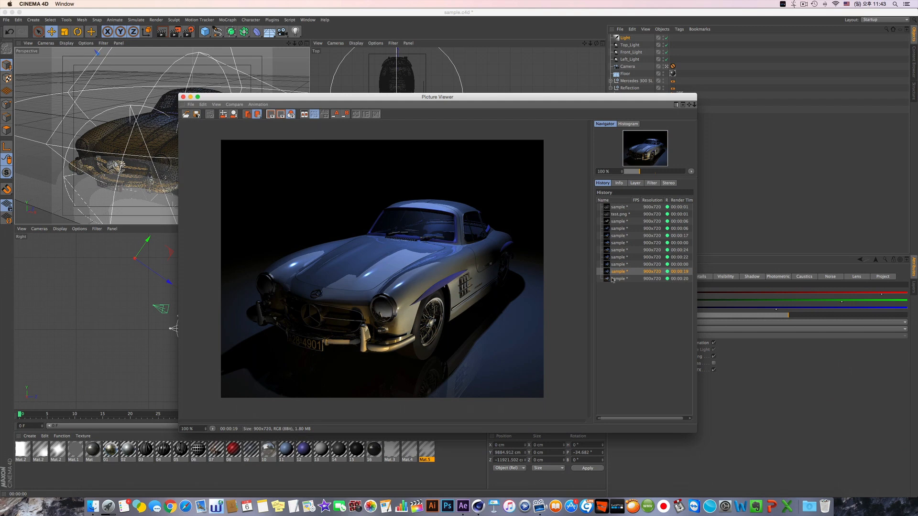
click(612, 278)
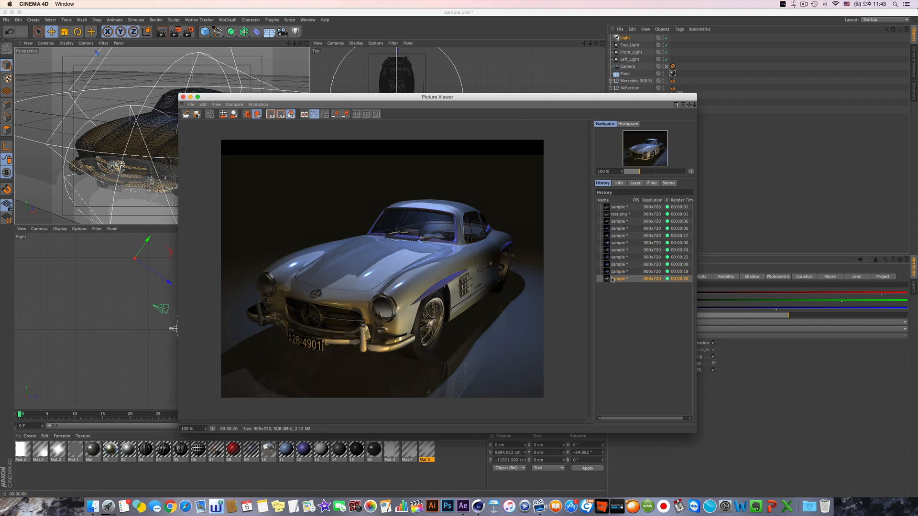
click(183, 97)
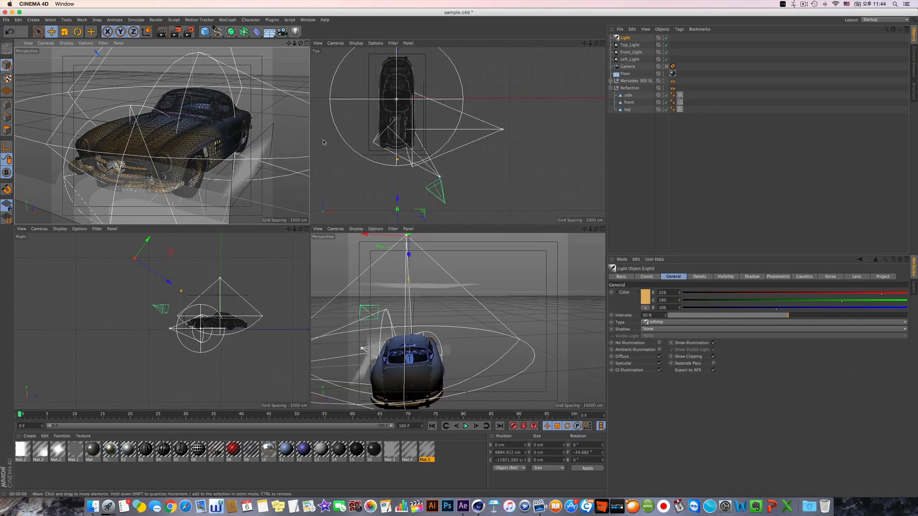
- Change the infinite light's color to a reddish orange, RGB 233, 147, 110
click(646, 308)
click(604, 282)
drag(671, 347, 677, 349)
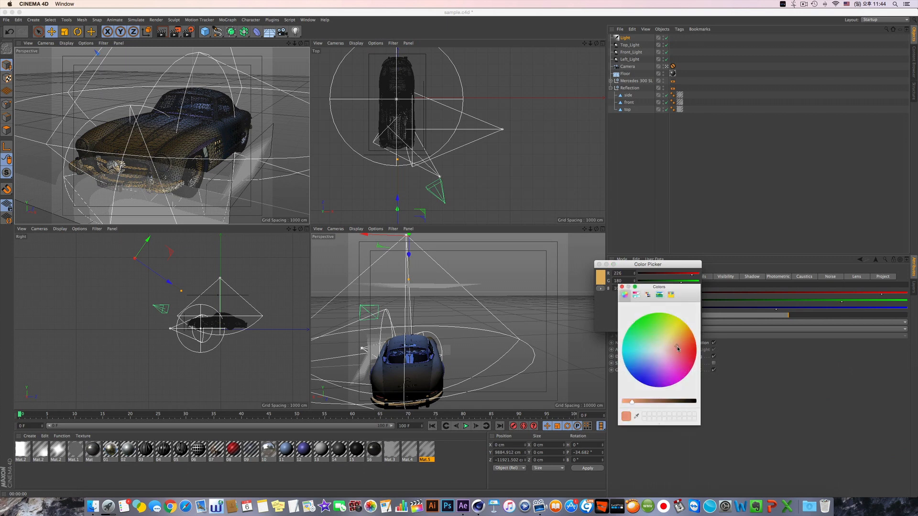
click(622, 287)
click(656, 330)
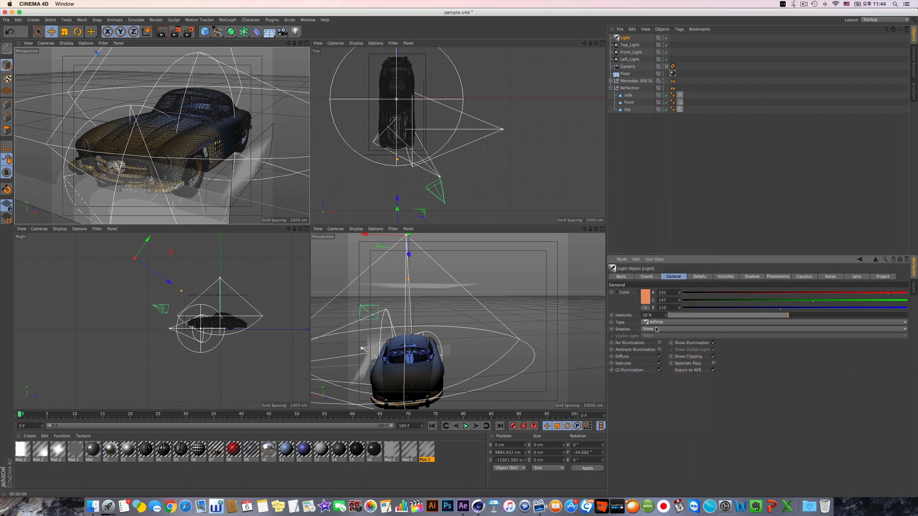
- Set the infinite light's intensity to 40 % and turn off its specular contribution
click(760, 315)
text(400)
key(Return)
text(40)
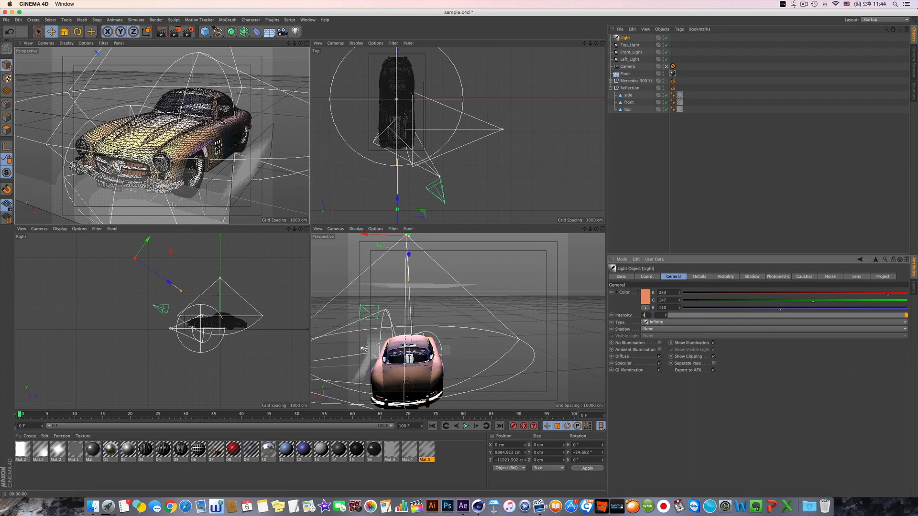
key(Return)
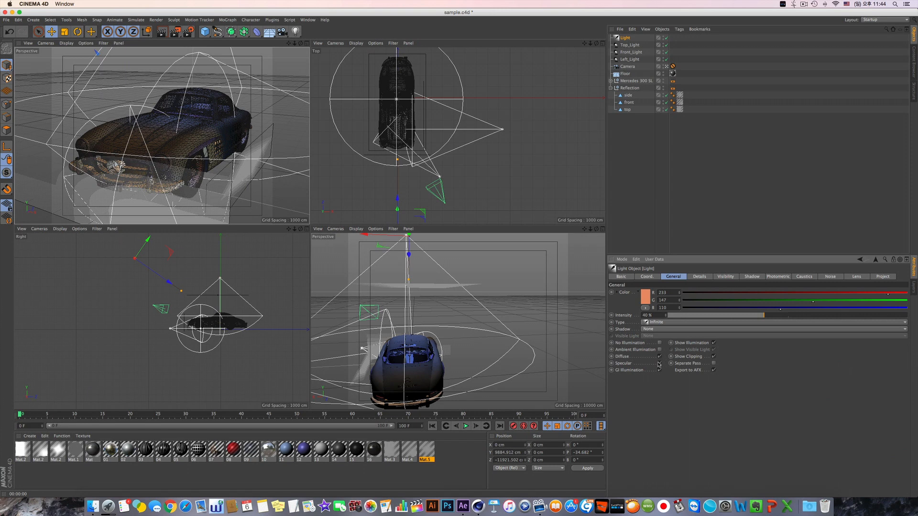
click(659, 363)
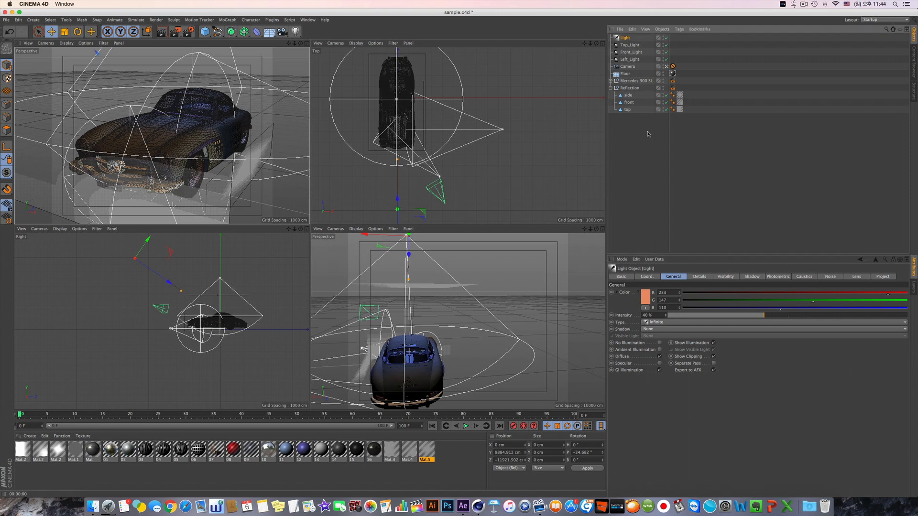
- Render the scene to the Picture Viewer and delete the previous render from its history
click(175, 31)
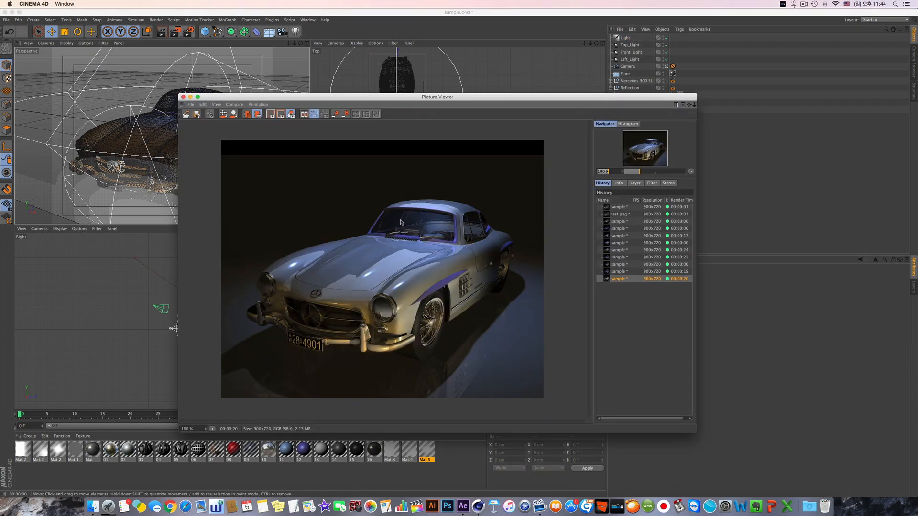
click(622, 279)
key(Delete)
key(Return)
click(621, 279)
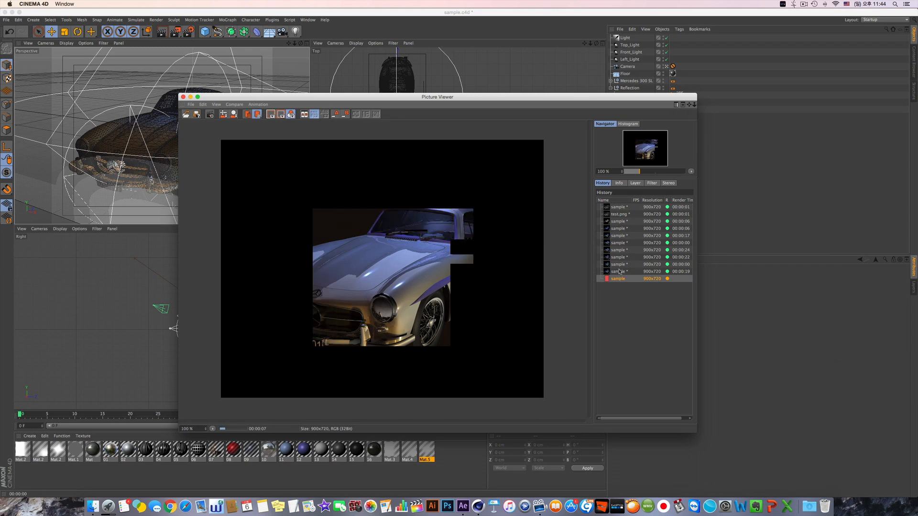
- Compare the new render with the earlier render made without the warm fill light, zooming in on the car
click(619, 272)
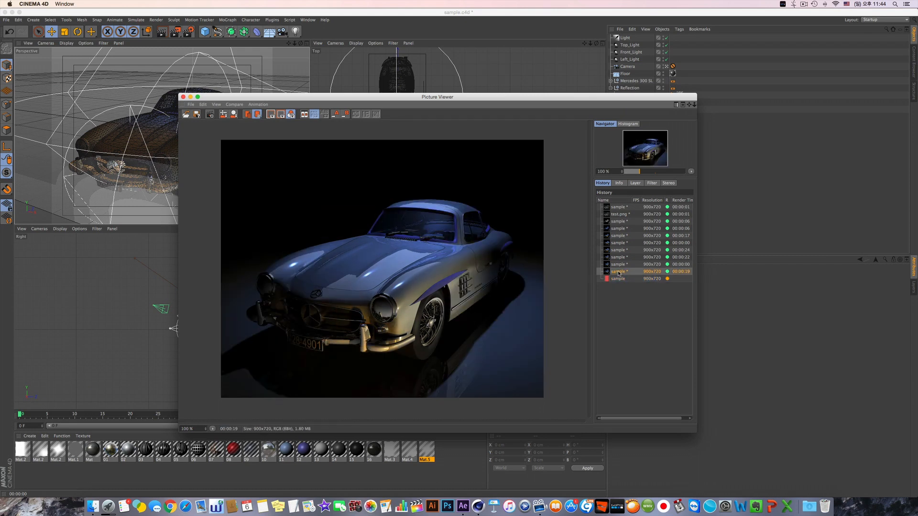
click(617, 281)
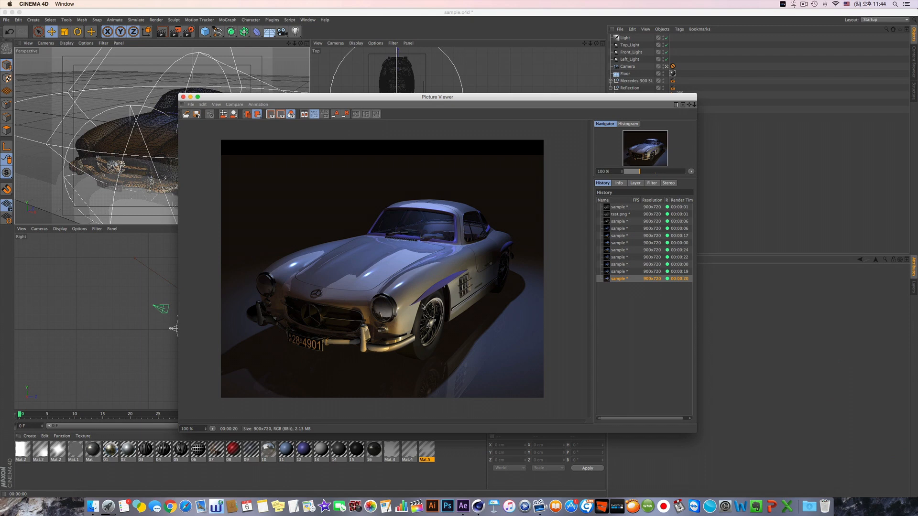
scroll(557, 275, up, 4)
scroll(496, 263, down, 4)
drag(403, 104, 376, 109)
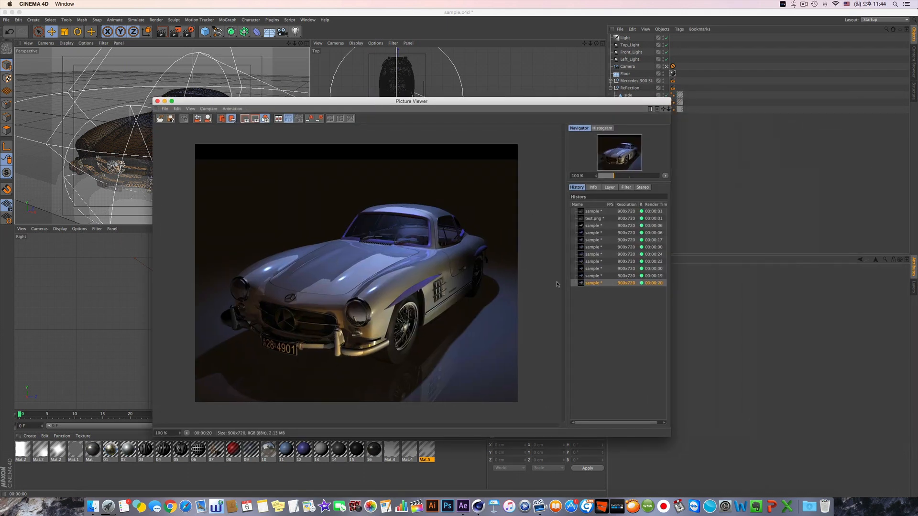
- Create a new project with a sphere primitive, moving the Picture Viewer clear of the viewport
key(super+n)
drag(194, 102, 286, 431)
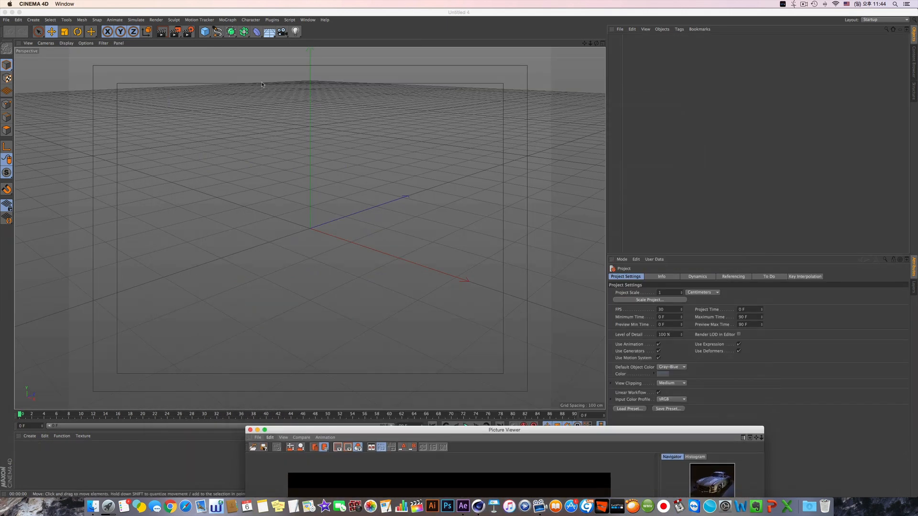
drag(206, 32, 354, 56)
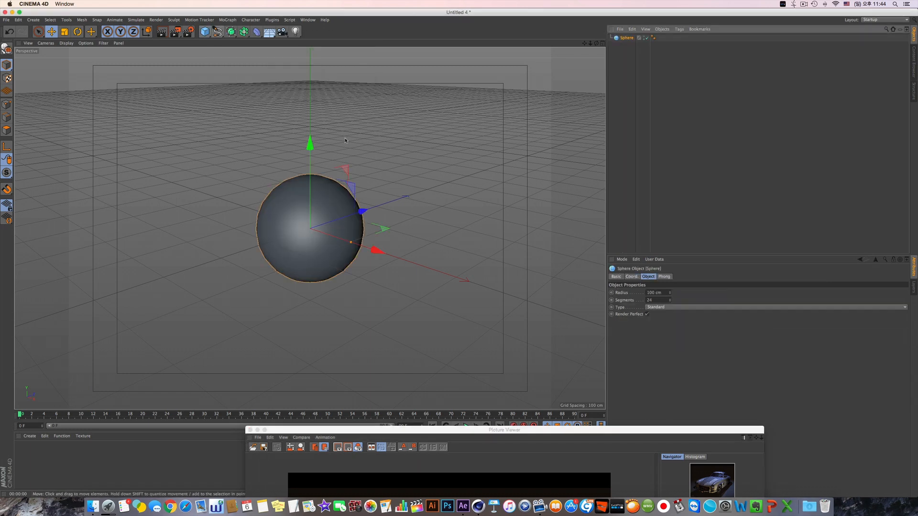
- Add a light in front and to one side of the sphere and change its type to Area
click(295, 31)
drag(330, 177, 72, 261)
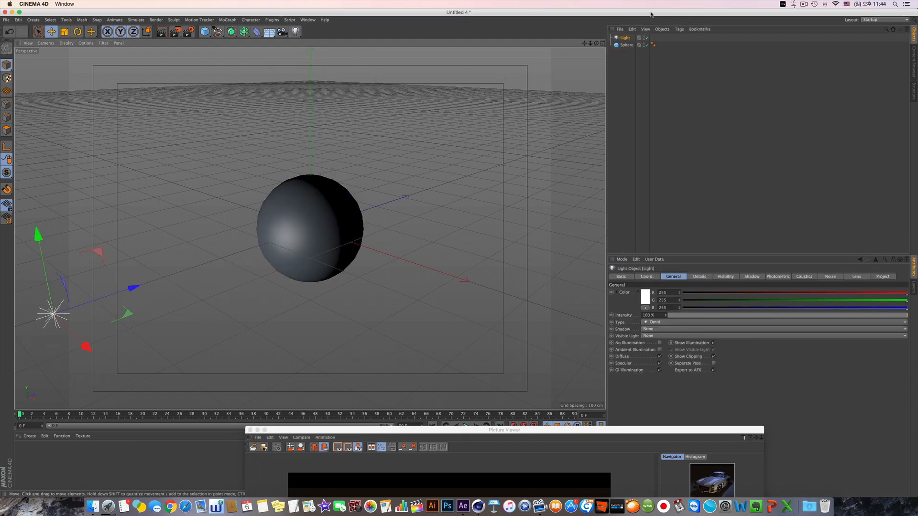
click(650, 323)
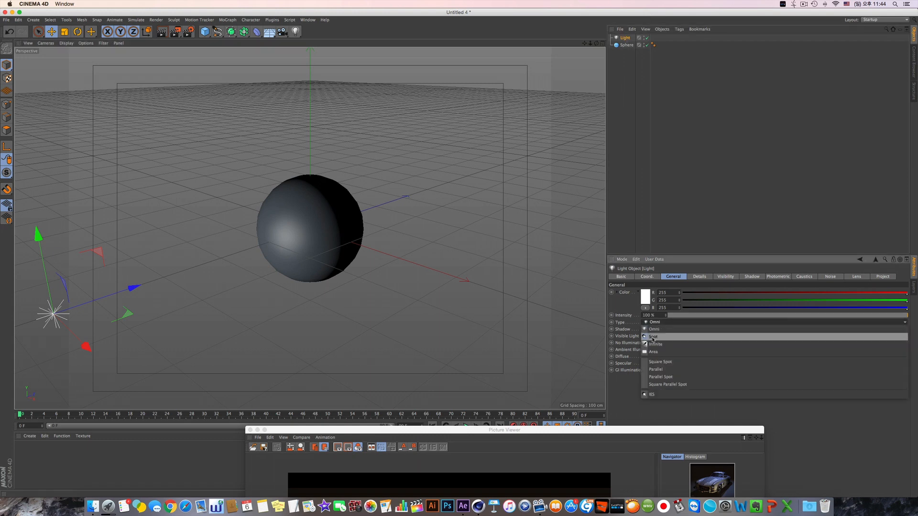
click(658, 352)
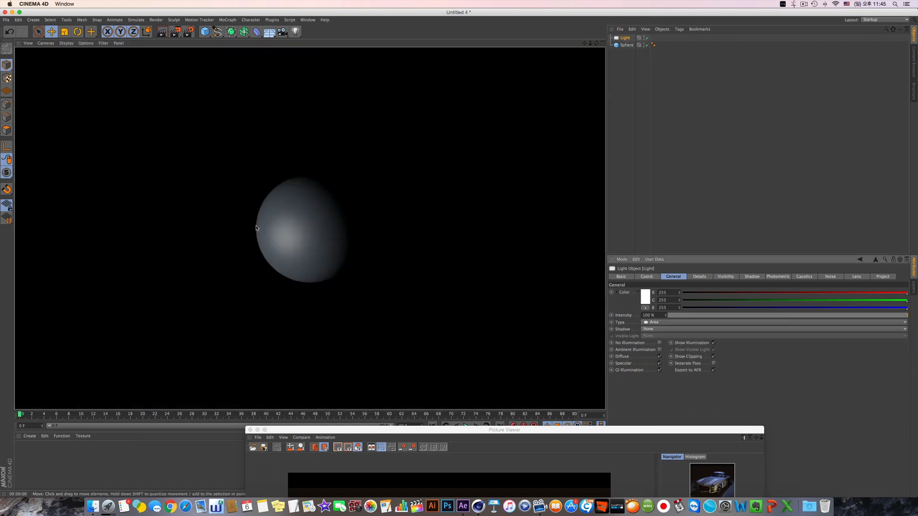
click(256, 245)
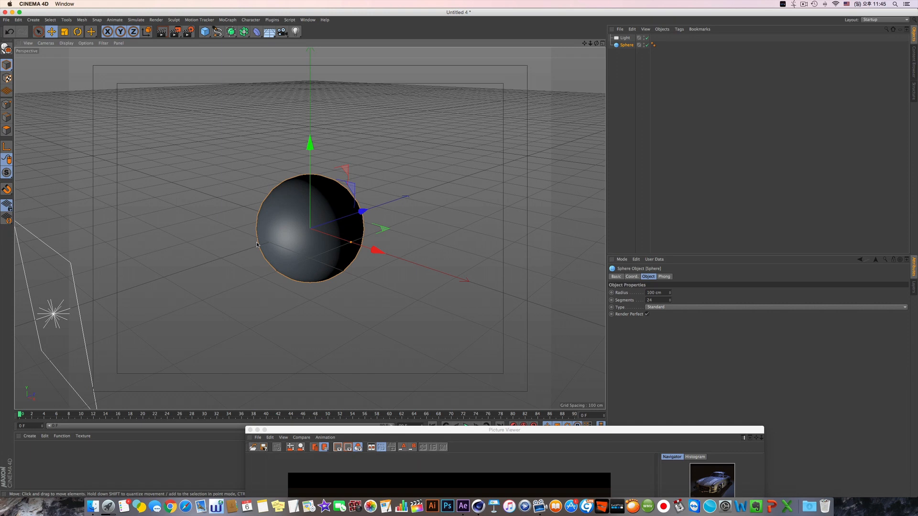
- Copy the area light to the opposite side, well away from the sphere, and set the copy's intensity to 27 %
click(54, 316)
ctrl+drag(54, 316, 518, 179)
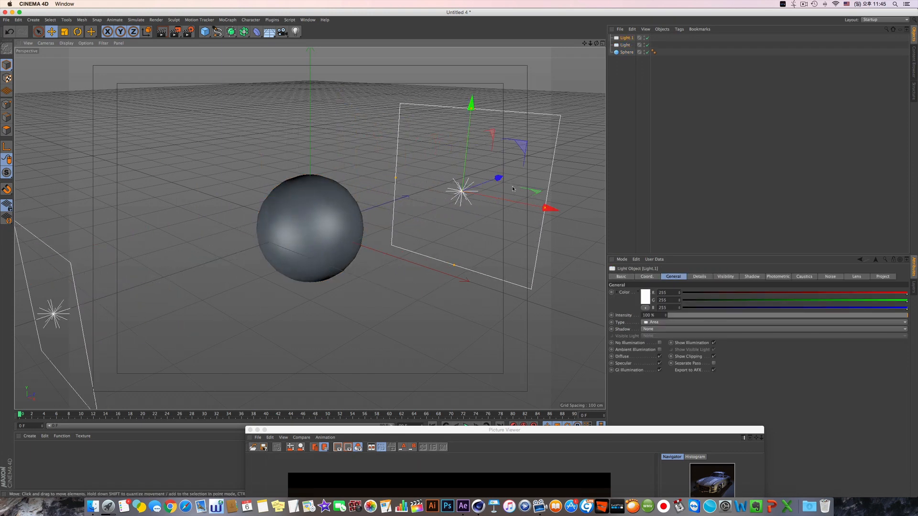
click(602, 43)
drag(541, 142, 542, 14)
click(306, 43)
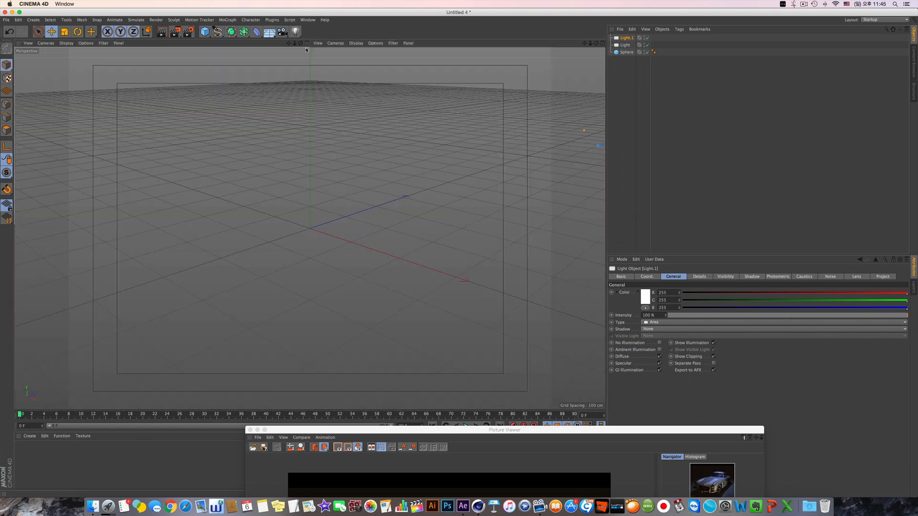
drag(684, 316, 734, 316)
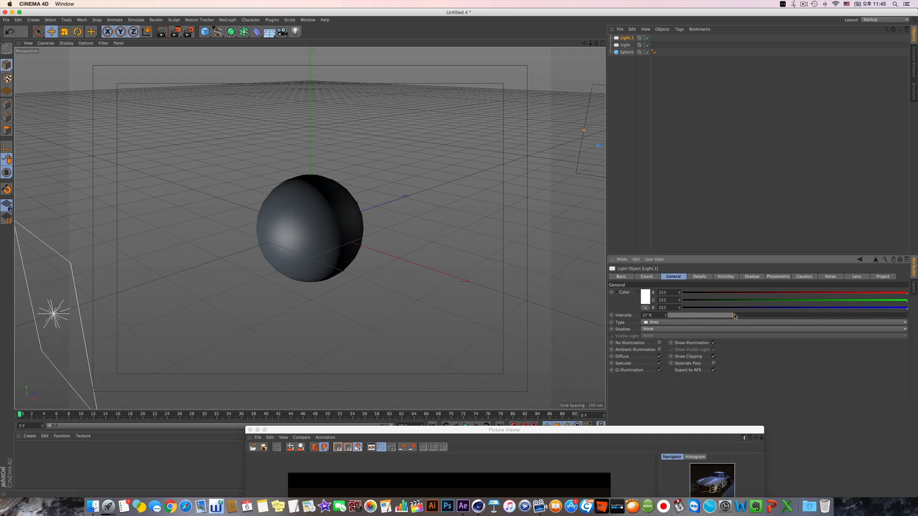
- Set the second area light's colour to salmon pink with RGB 255, 140, 133 and check it in the viewport render
click(645, 297)
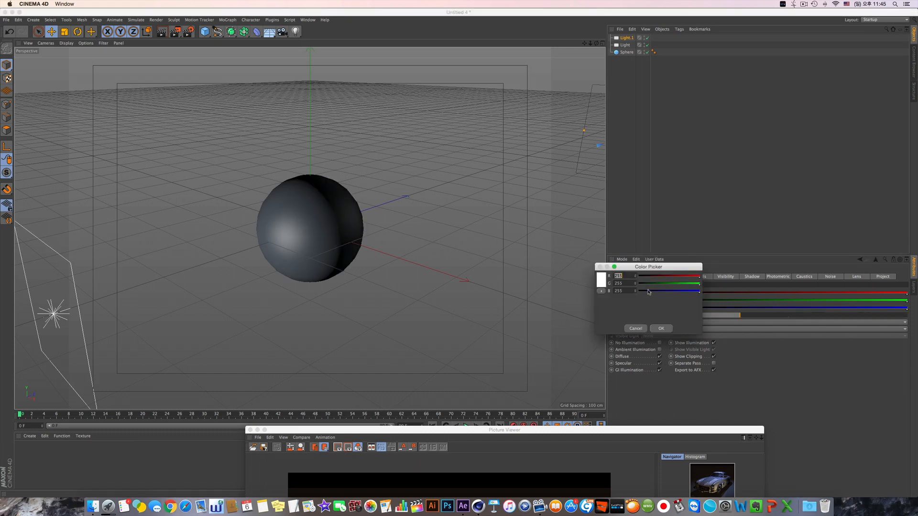
click(601, 280)
drag(632, 327, 680, 354)
click(623, 290)
click(663, 331)
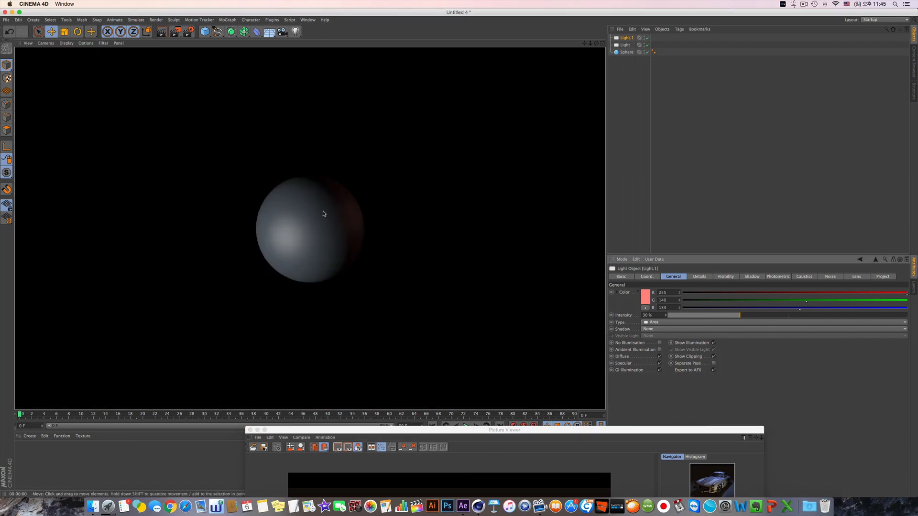
click(324, 211)
- Examine the visibility, details and shadow settings of the two area lights
click(625, 38)
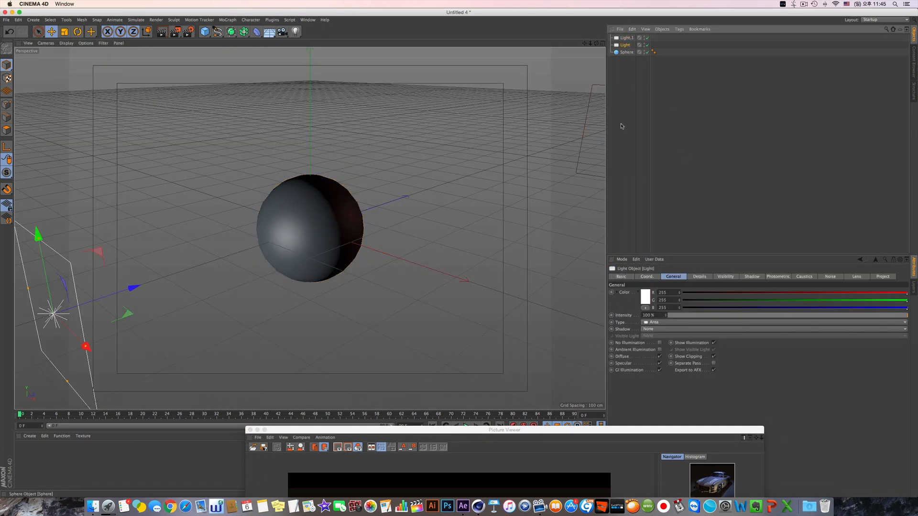
click(744, 277)
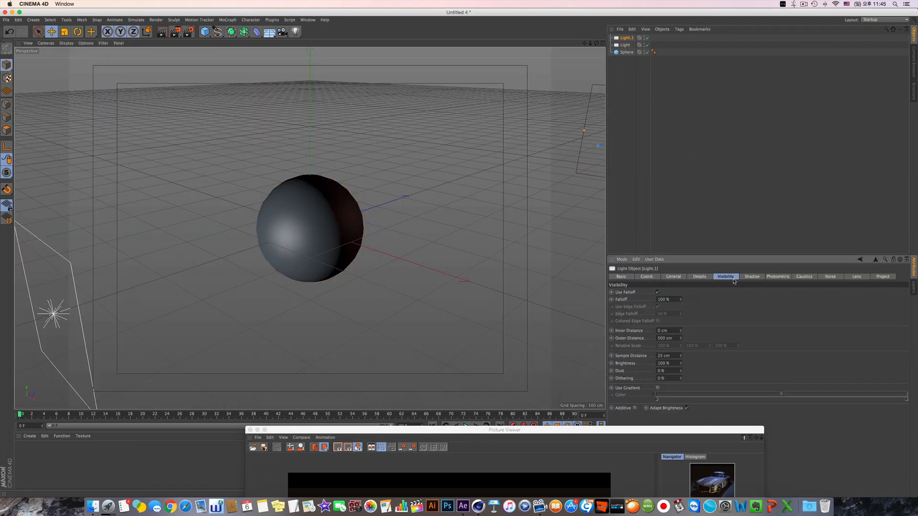
drag(665, 429, 482, 437)
click(699, 277)
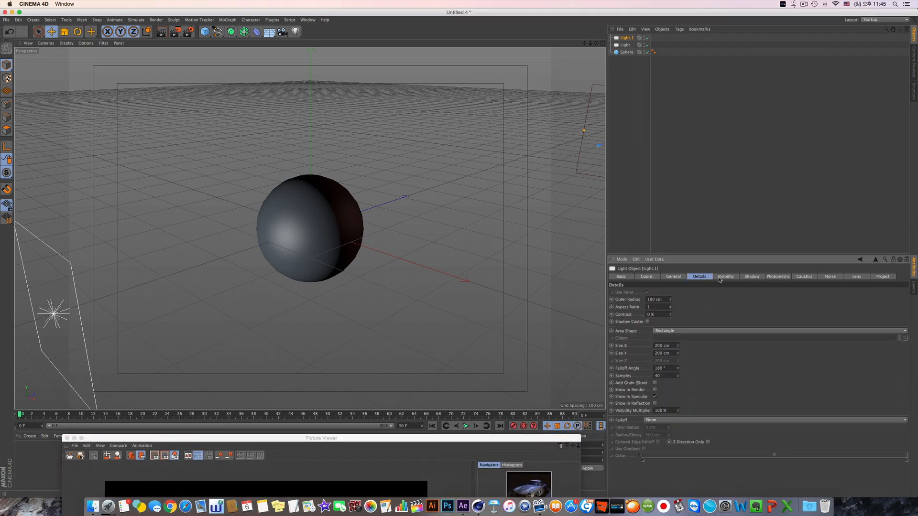
click(78, 323)
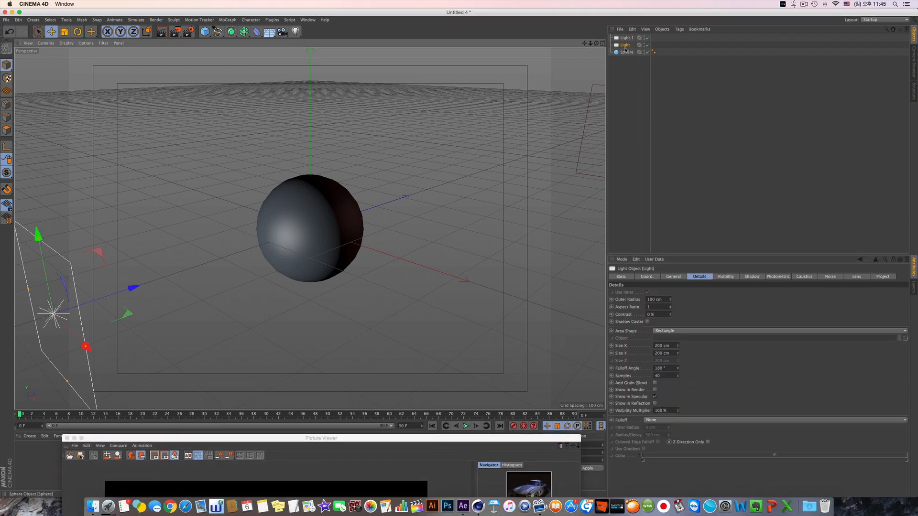
click(672, 278)
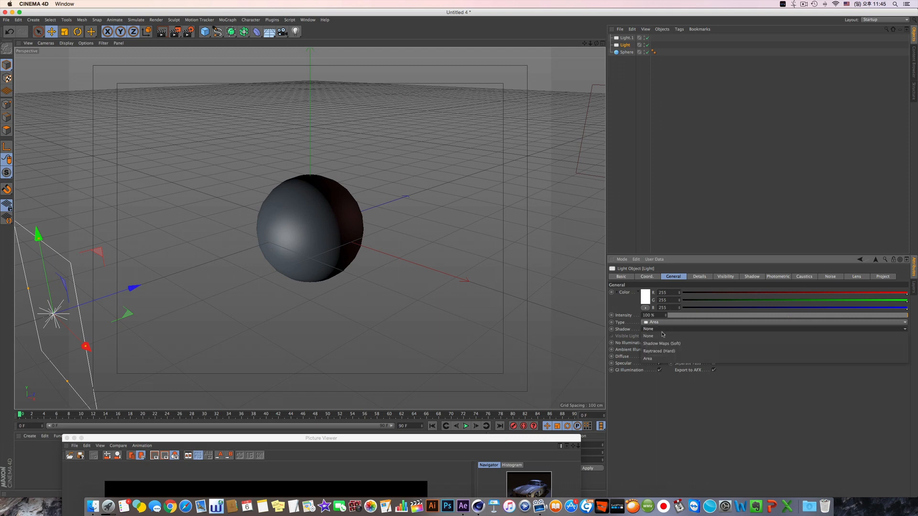
- Set Light.1's falloff to Inverse Square Clamped and adjust its radius to about 974 cm so it reaches past the sphere
click(626, 38)
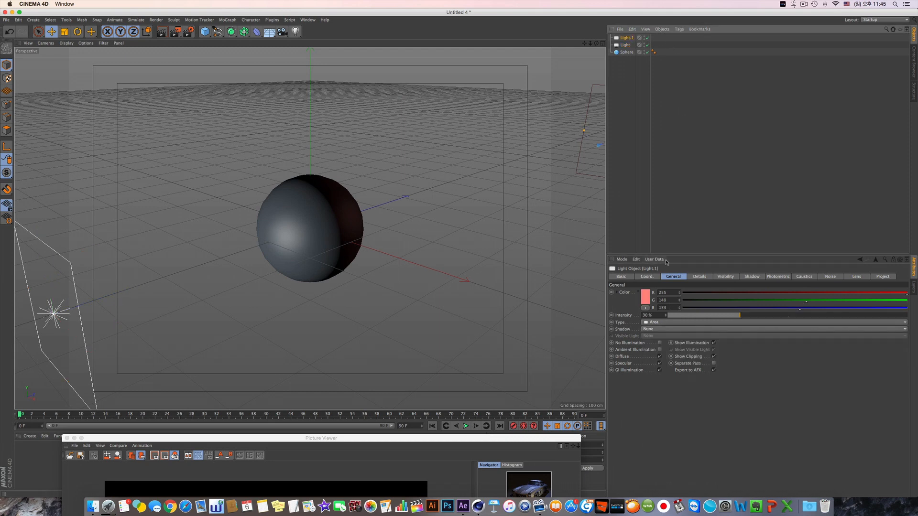
click(699, 277)
click(681, 420)
click(681, 428)
drag(546, 171, 323, 273)
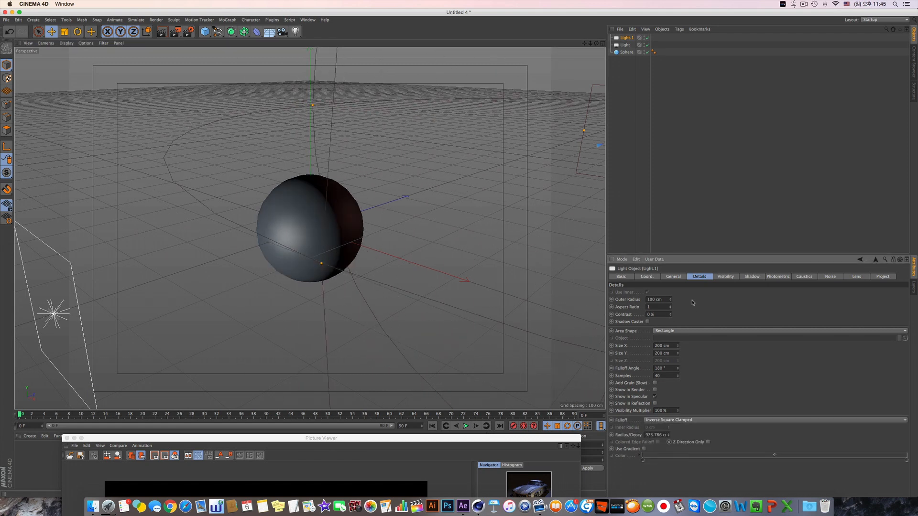
click(724, 278)
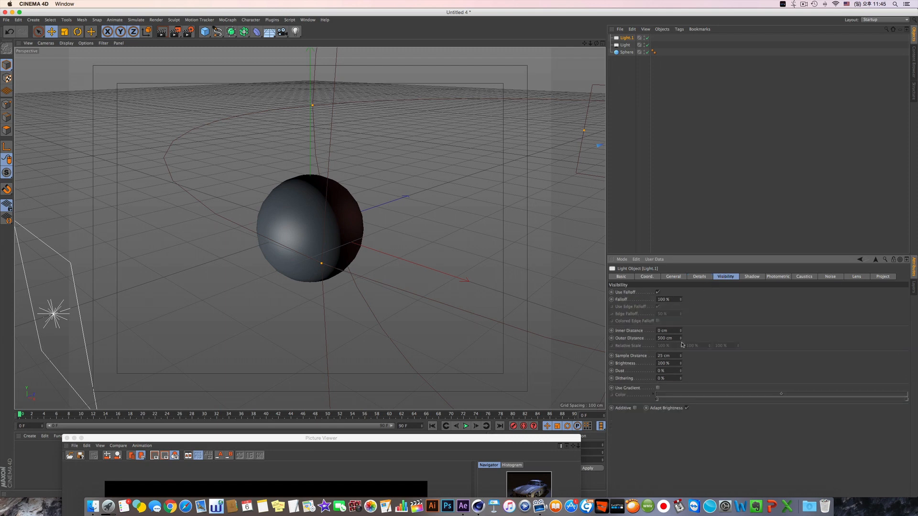
key(super+z)
drag(590, 142, 411, 202)
key(super+z)
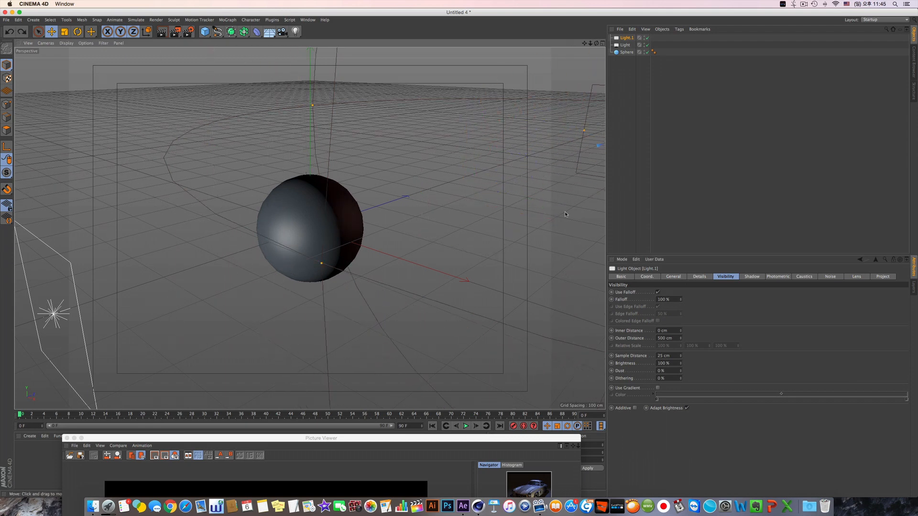
- Rotate Light.1 slightly and render the perspective view
click(78, 33)
drag(597, 142, 586, 141)
key(super+r)
click(698, 151)
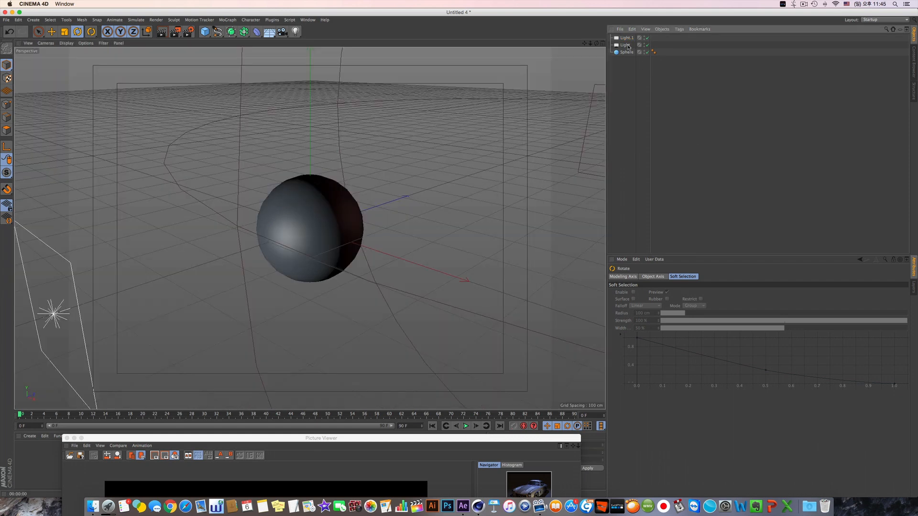
- Move Light.1 closer beside the sphere in the Top view
click(627, 38)
key(e)
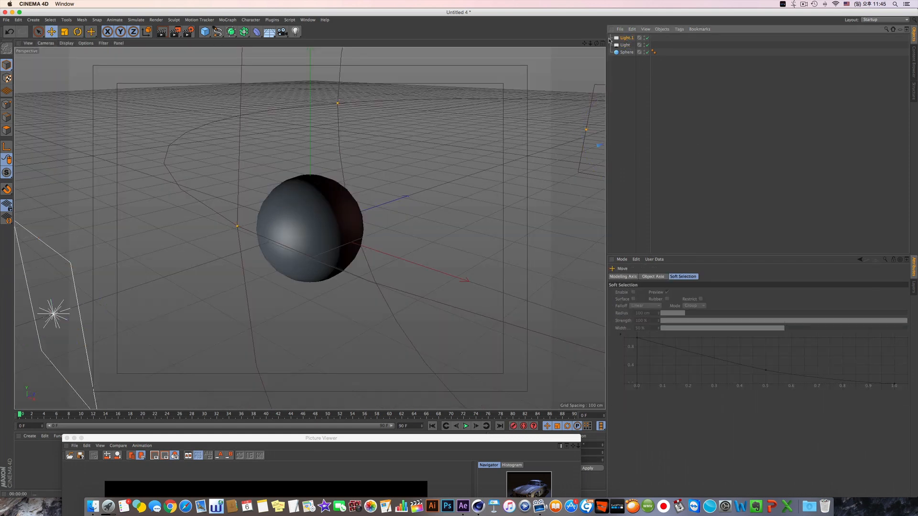
middle_click(578, 103)
scroll(551, 141, down, 10)
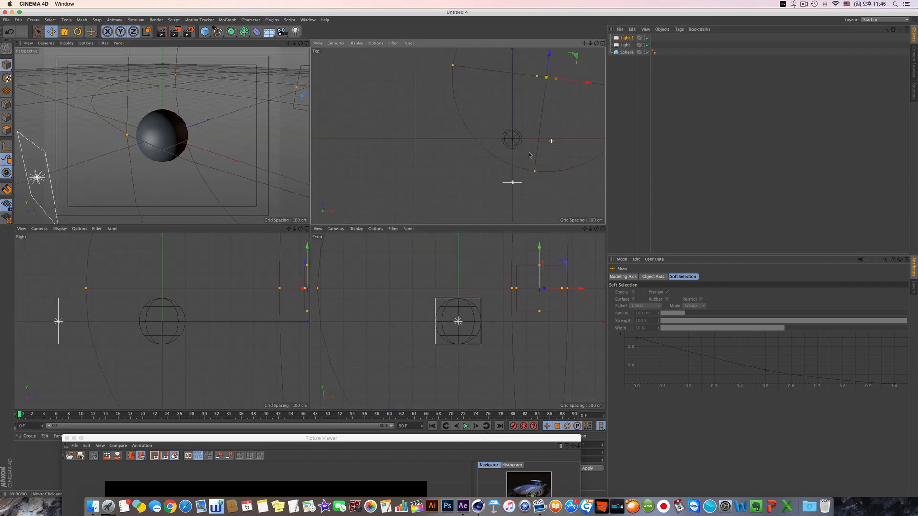
scroll(551, 141, up, 2)
drag(569, 86, 589, 127)
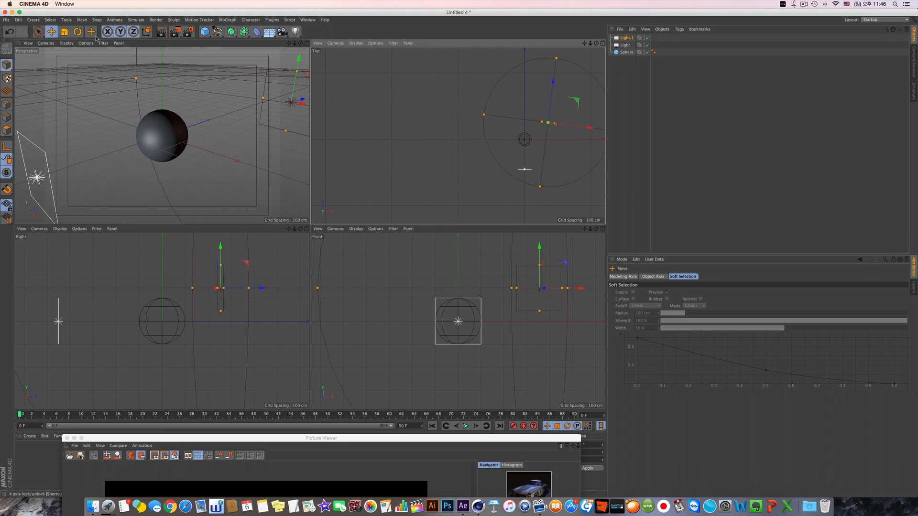
- Rotate Light.1 about its vertical axis in the Top view and render the maximized perspective view
key(r)
drag(569, 142, 556, 149)
click(52, 32)
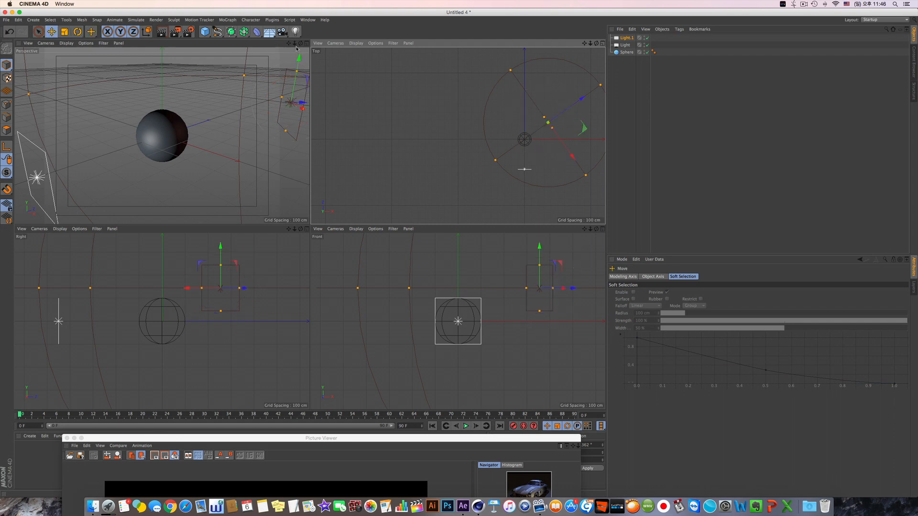
click(306, 44)
click(162, 32)
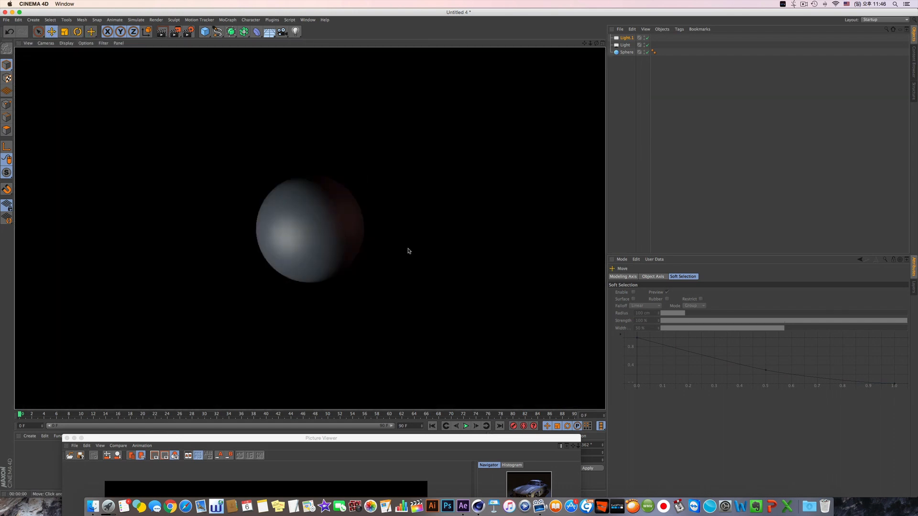
- Change Light.1's type to Omni and render the perspective view to compare the result on the sphere
click(626, 37)
click(673, 277)
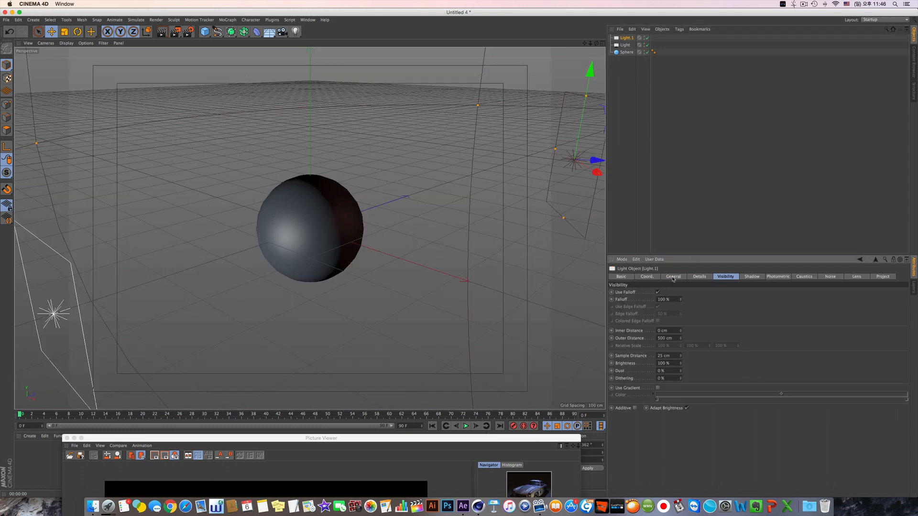
click(658, 325)
click(659, 329)
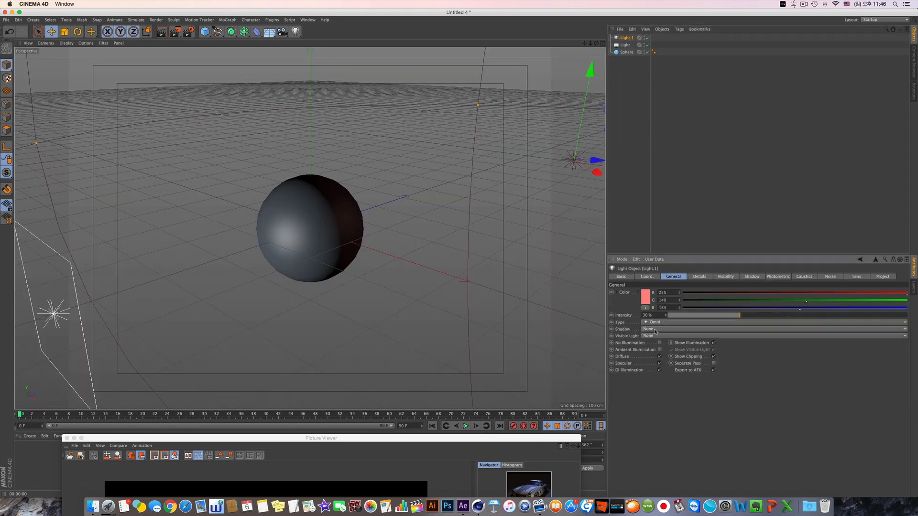
click(163, 32)
click(389, 212)
click(339, 216)
click(621, 107)
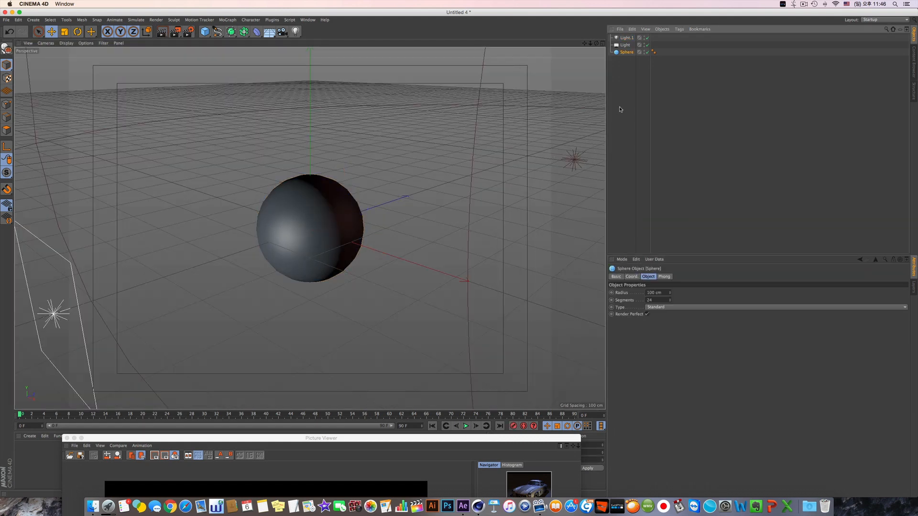
click(162, 32)
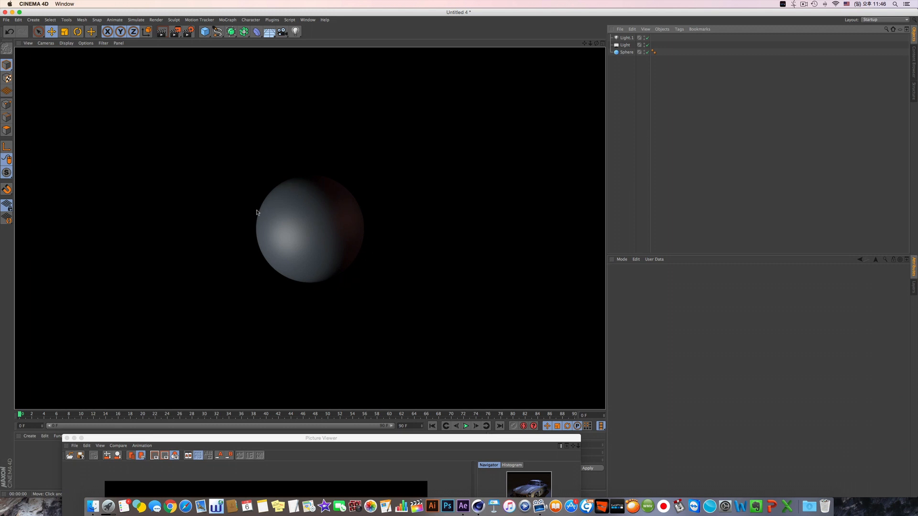
- Add a third light and raise it straight above the sphere
click(296, 31)
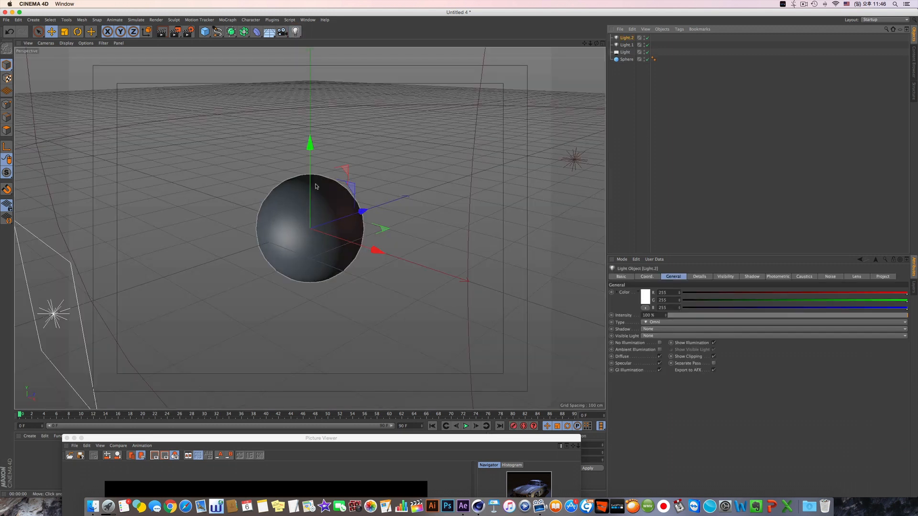
drag(310, 143, 310, 37)
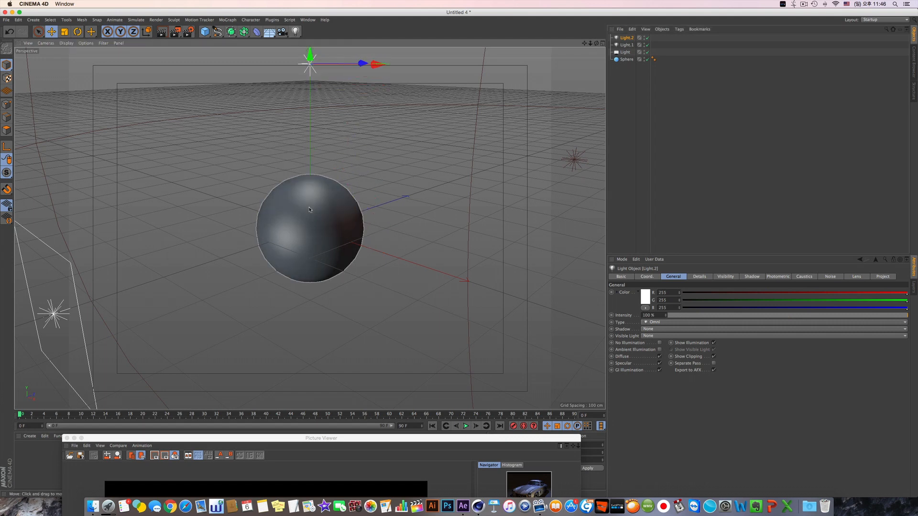
click(547, 101)
- Reposition Light.2 far behind the sphere and off to one side in the Top view, adjusting its height in the Right view
click(603, 44)
click(626, 37)
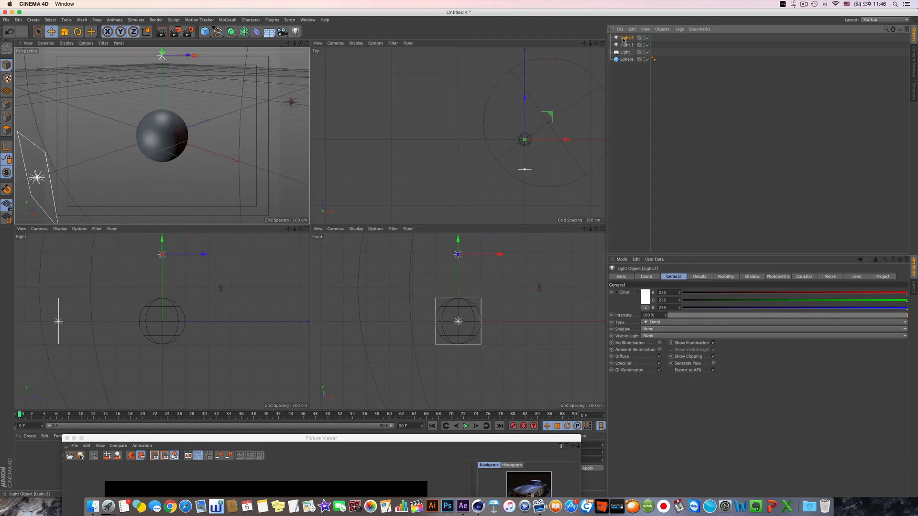
click(626, 45)
click(625, 52)
click(627, 38)
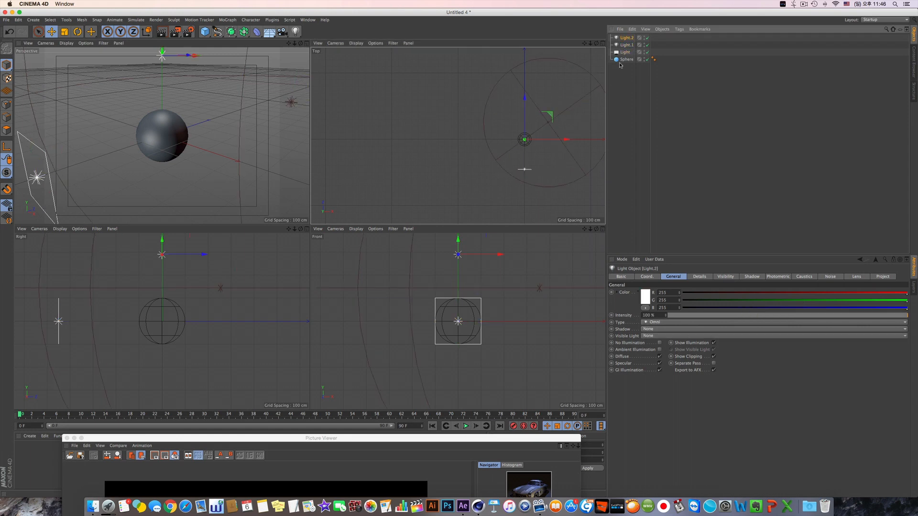
drag(525, 115, 525, 42)
drag(559, 68, 491, 68)
scroll(215, 296, down, 3)
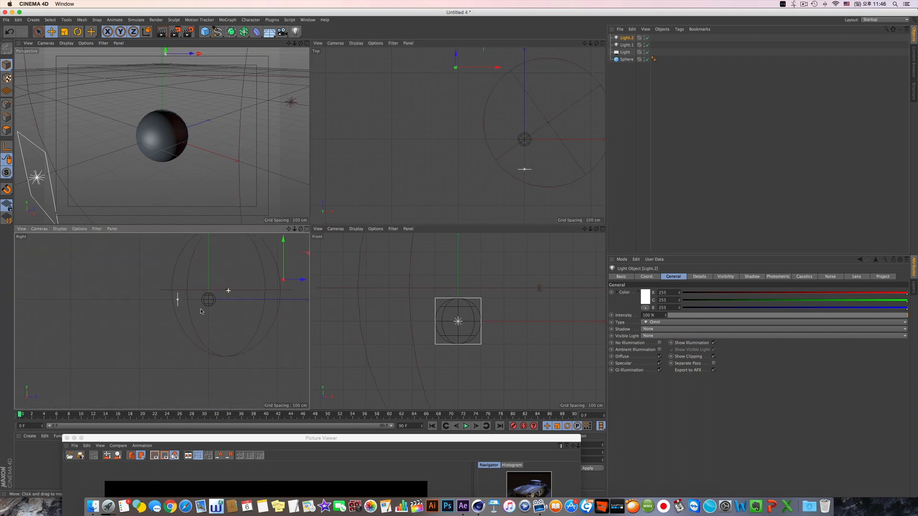
drag(287, 287, 285, 257)
- Maximize the perspective view and render it to check the rim highlight along the sphere's top edge
click(306, 42)
click(161, 31)
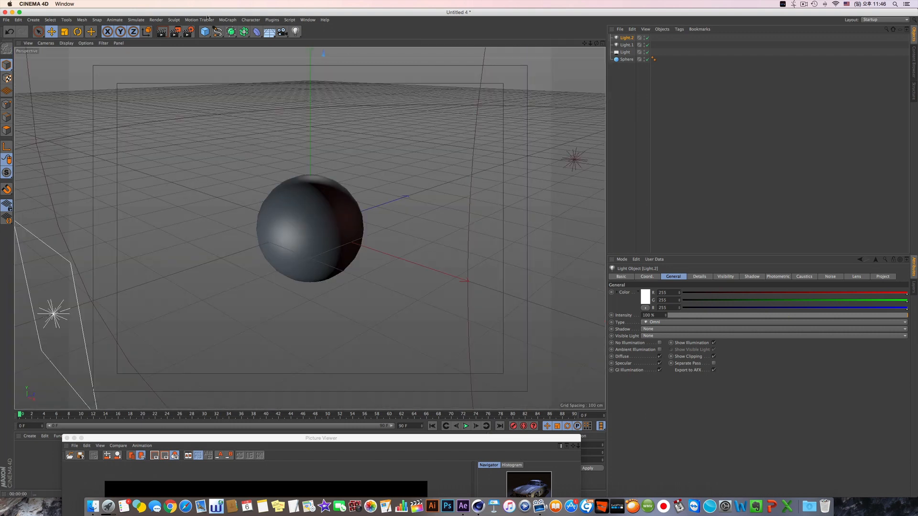
click(165, 32)
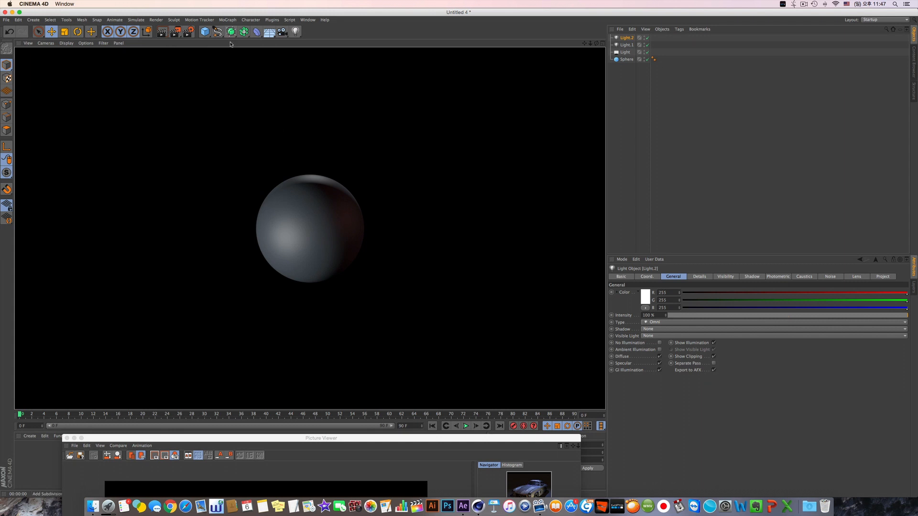
- Close the Untitled 4 sphere scene and return to sample.c4d
click(474, 96)
click(5, 12)
click(434, 164)
- Duplicate Top_Light and rename the copy Rim_Light
click(630, 45)
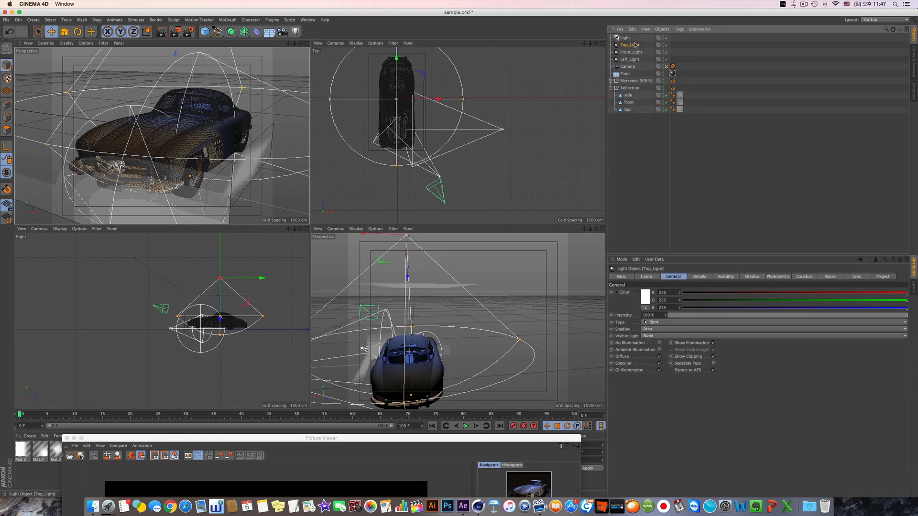
ctrl+drag(633, 44, 634, 43)
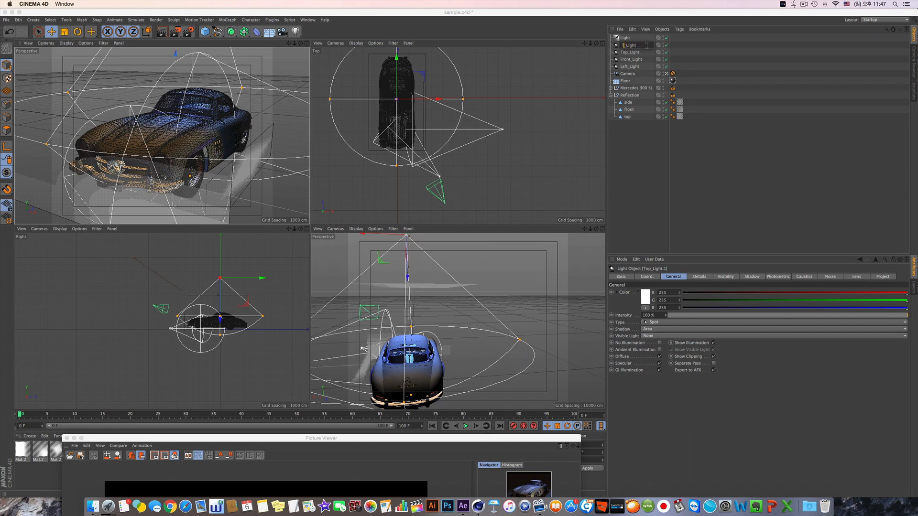
text(m)
key(Return)
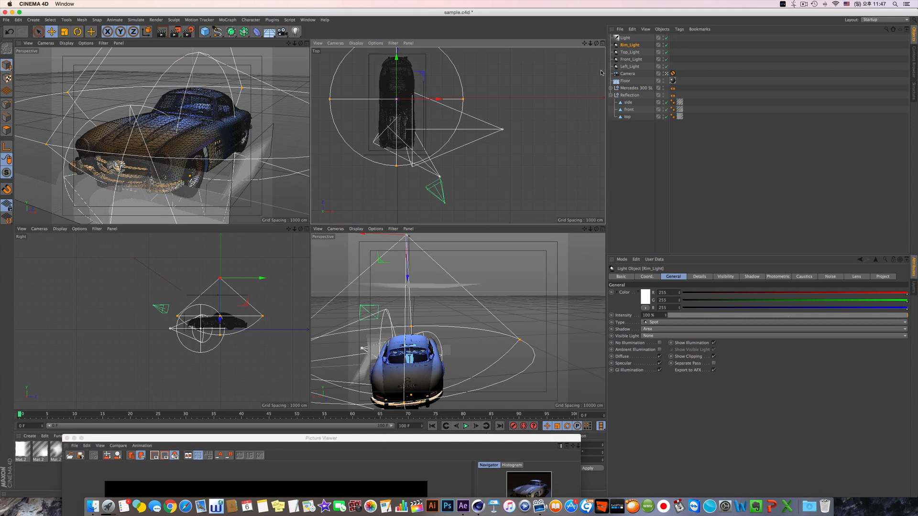
- Move Rim_Light behind the car in the Top view and raise it in the Right view
drag(584, 44, 557, 72)
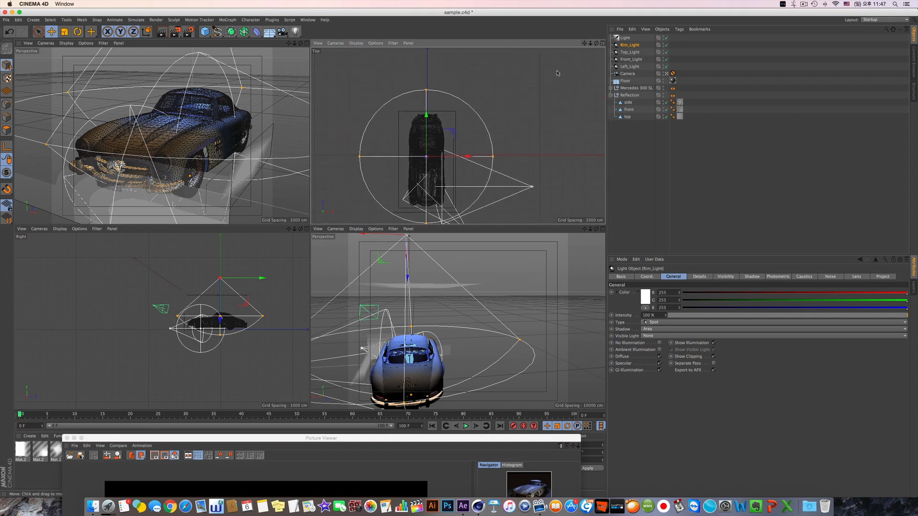
drag(430, 133, 440, 60)
drag(265, 339, 274, 282)
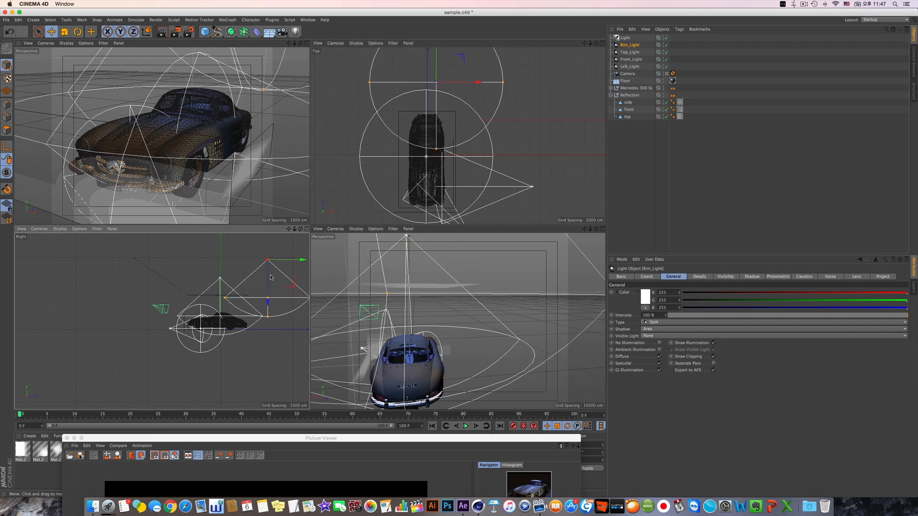
- Rotate Rim_Light in the Right view so its cone points down toward the rear of the car
key(r)
drag(281, 283, 266, 304)
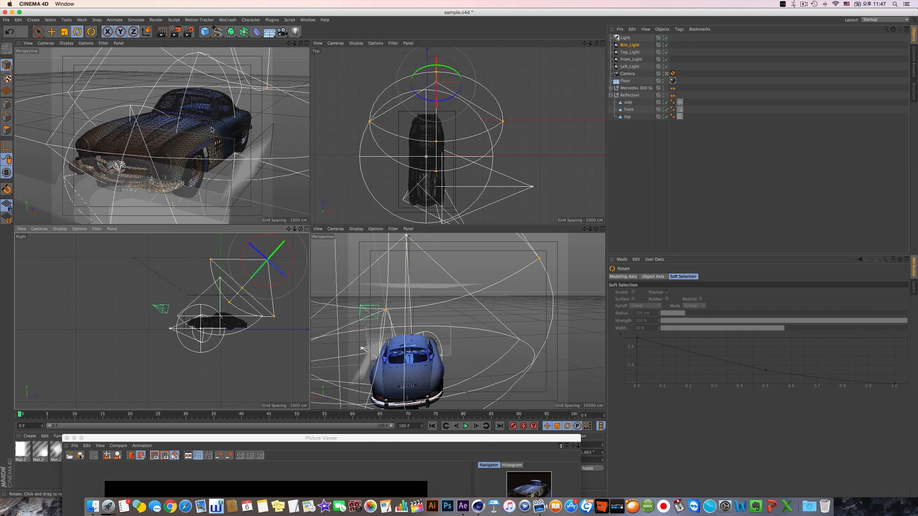
click(52, 31)
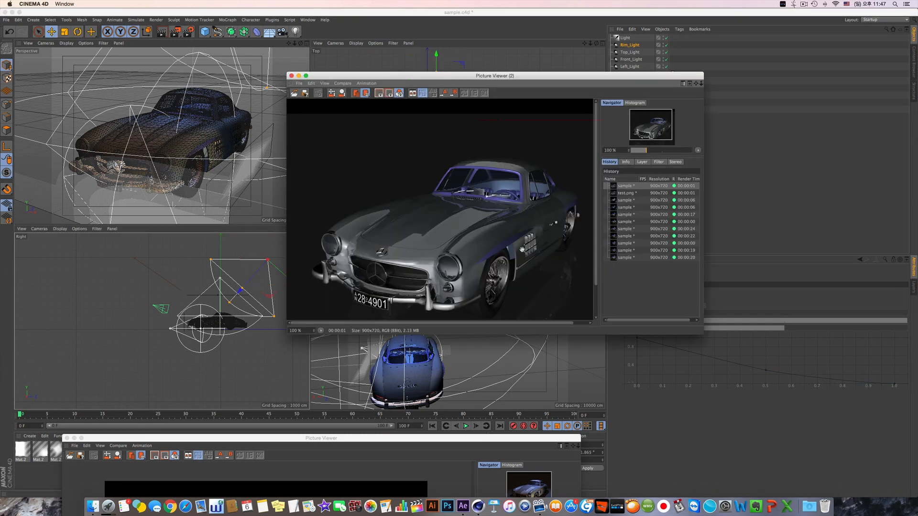
- Review the earlier car renders in the Picture Viewer (2) history and close that viewer
click(647, 259)
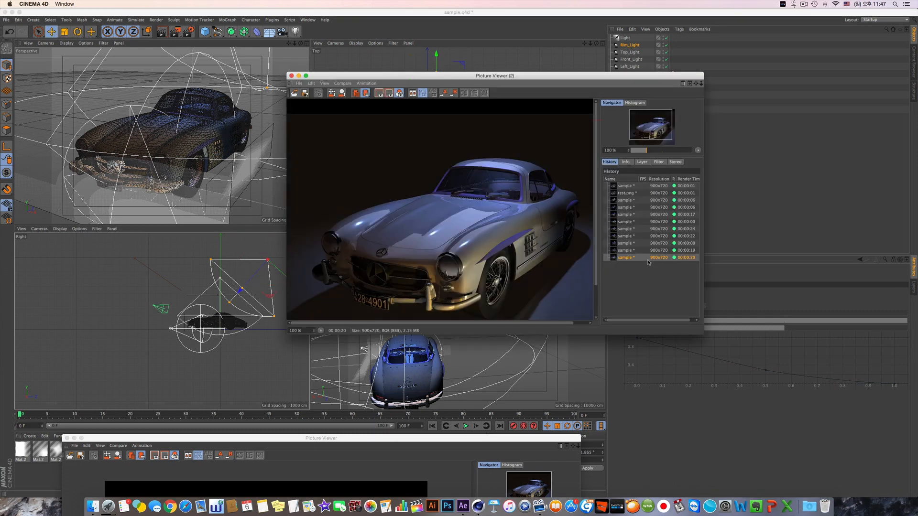
drag(531, 175, 514, 162)
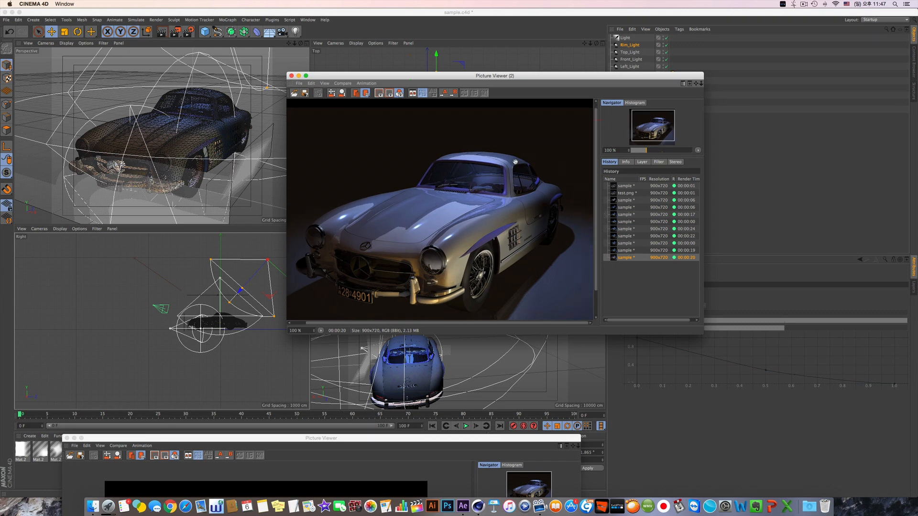
click(630, 251)
click(629, 258)
key(super+w)
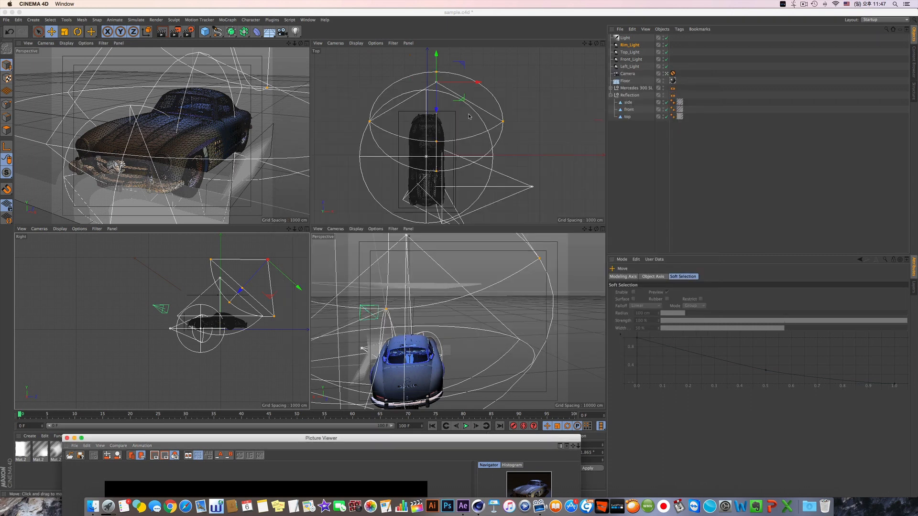
- Narrow Rim_Light's cone and move the light lower in the Right view, and set its shadow to None
drag(210, 260, 216, 292)
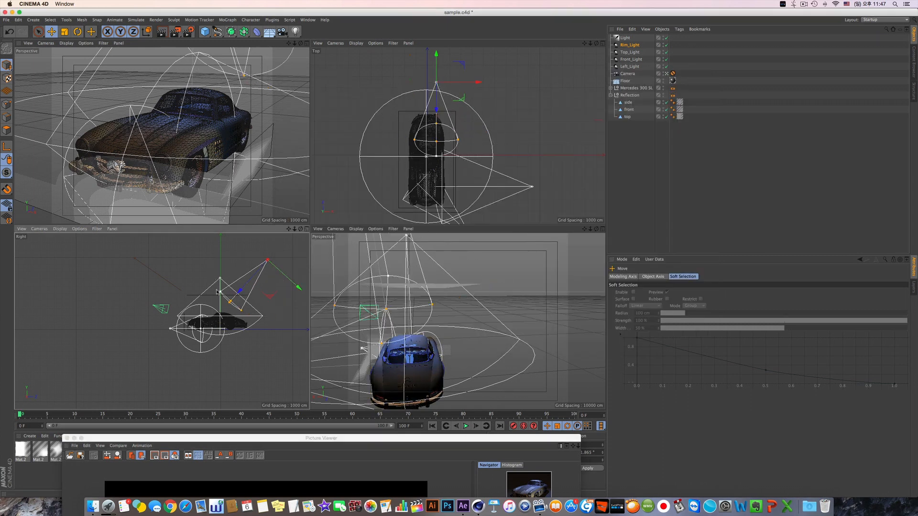
drag(265, 271, 261, 286)
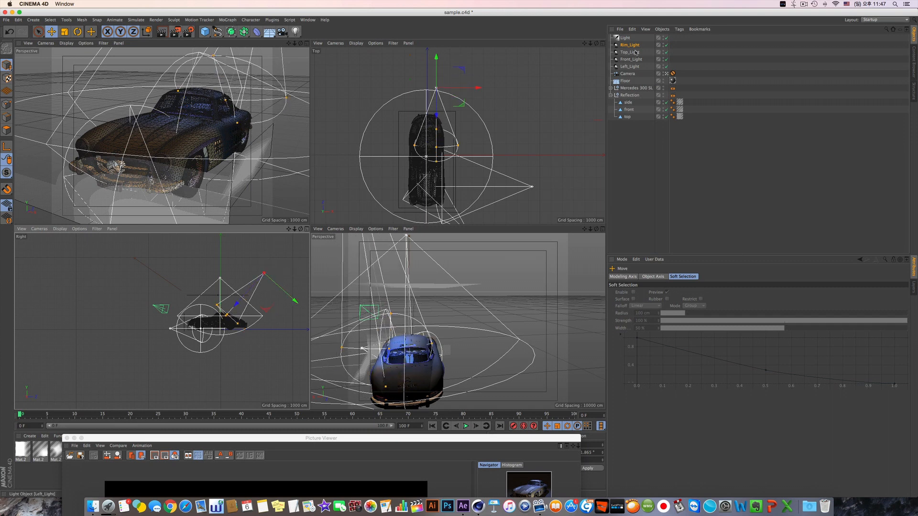
click(631, 45)
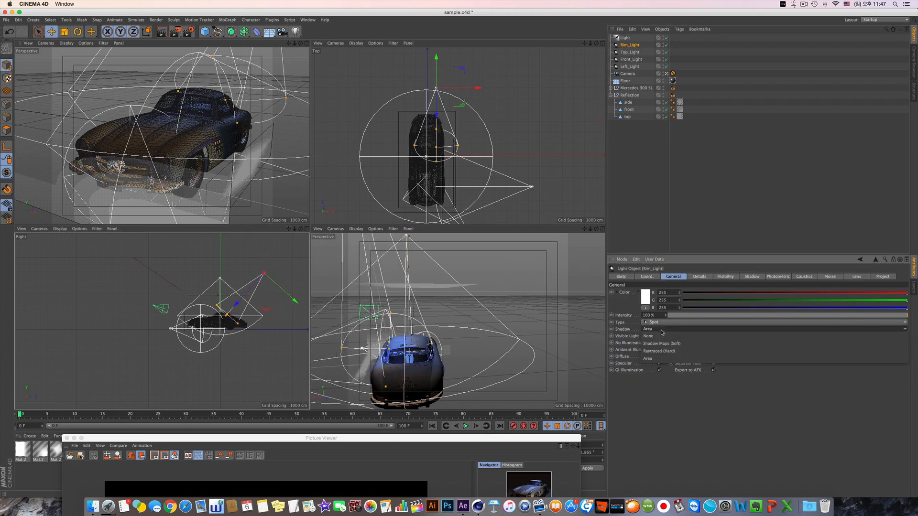
click(704, 278)
click(674, 278)
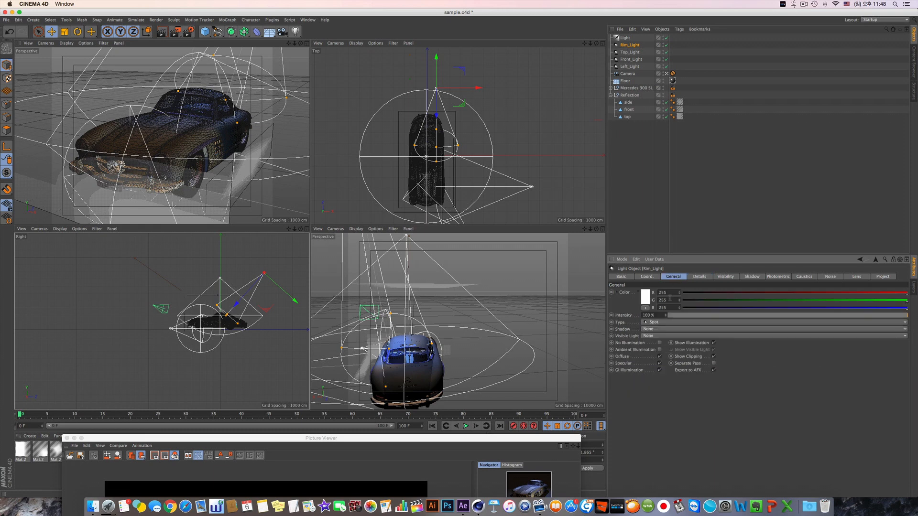
- Test Rim_Light with Diffuse off and back on, rendering a region around the car's roof for each state
click(660, 357)
drag(176, 32, 292, 139)
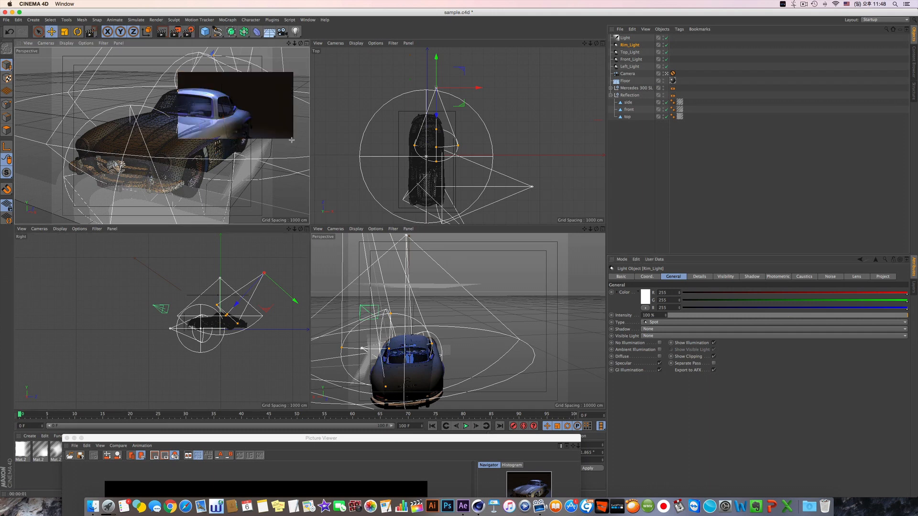
click(660, 357)
drag(175, 33, 190, 41)
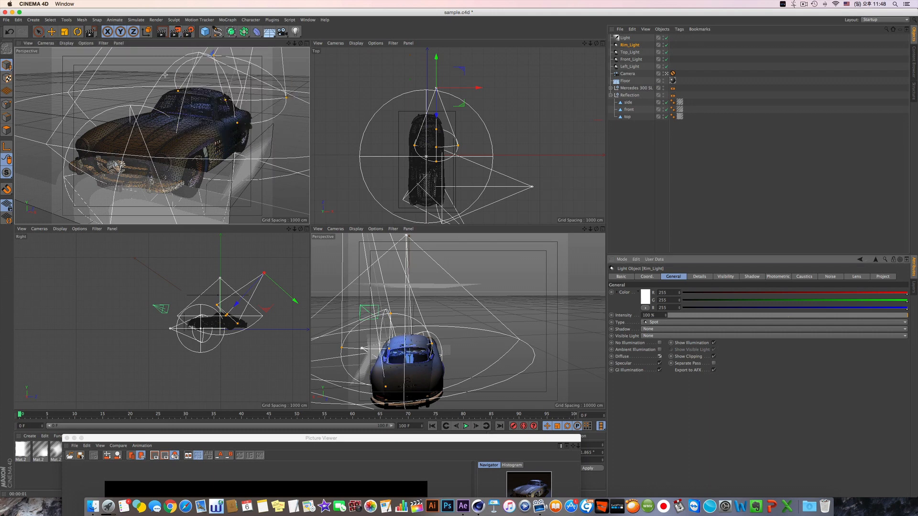
drag(165, 75, 278, 125)
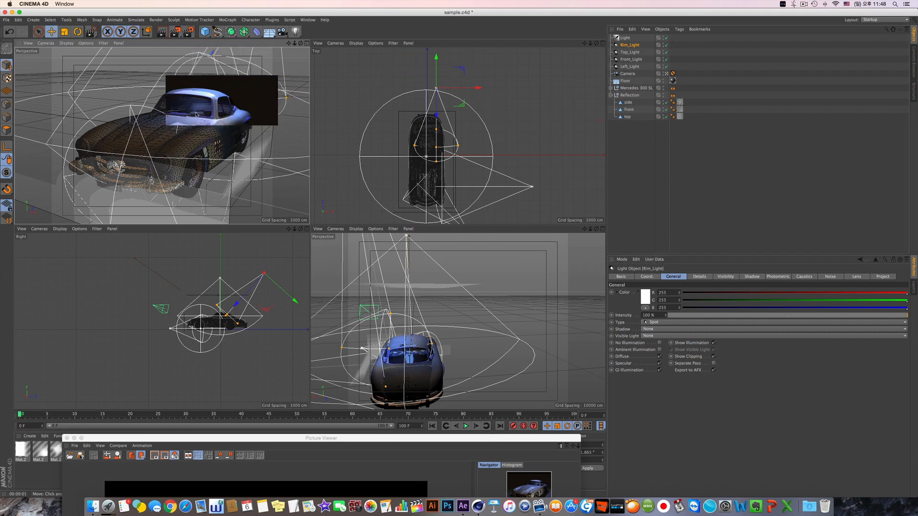
- Turn off the color gradient in Rim_Light's details
click(699, 276)
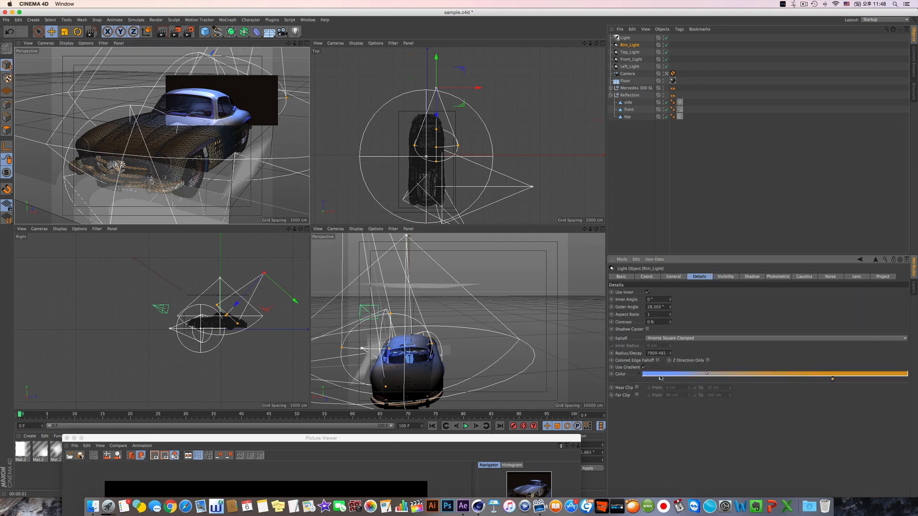
click(645, 368)
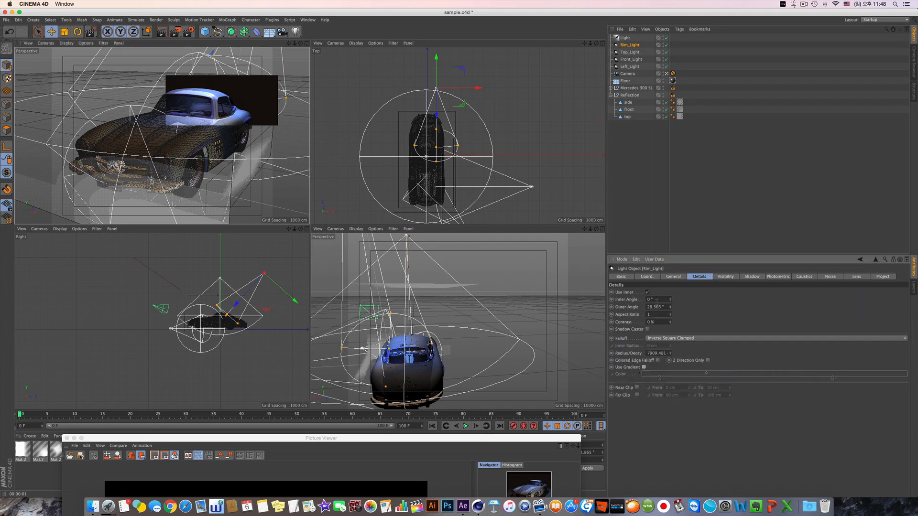
- Set Rim_Light's color to a light yellow (RGB 254, 249, 125)
click(674, 277)
click(644, 301)
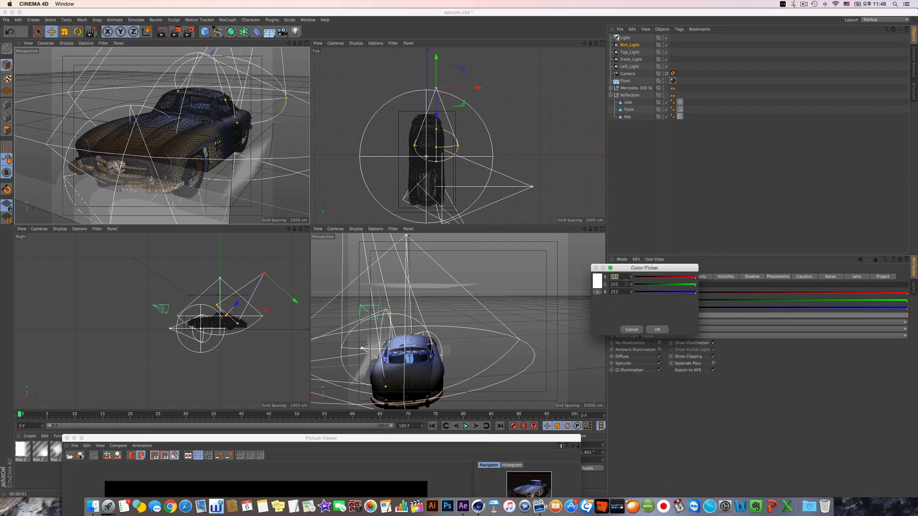
click(601, 283)
click(665, 340)
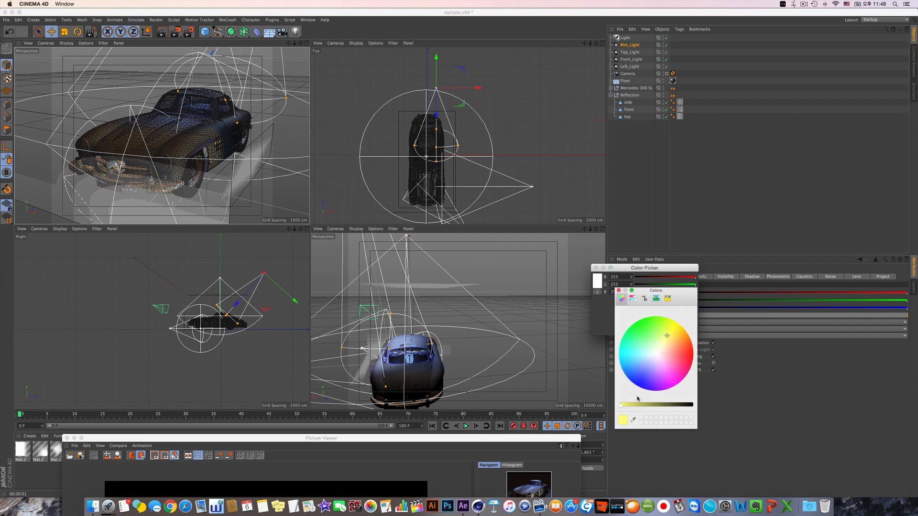
click(619, 291)
click(658, 329)
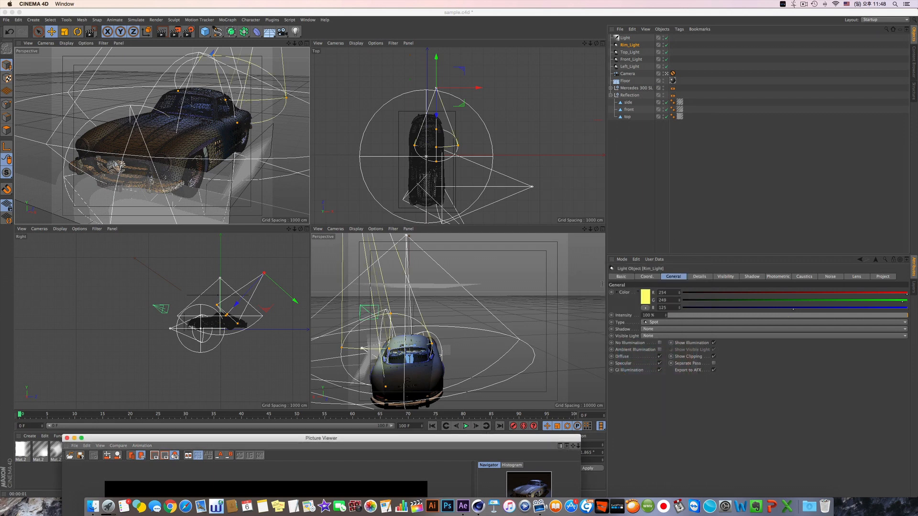
- Render regions over the car's roof and rear side to check the yellow rim light
click(180, 34)
click(197, 41)
drag(153, 68, 317, 151)
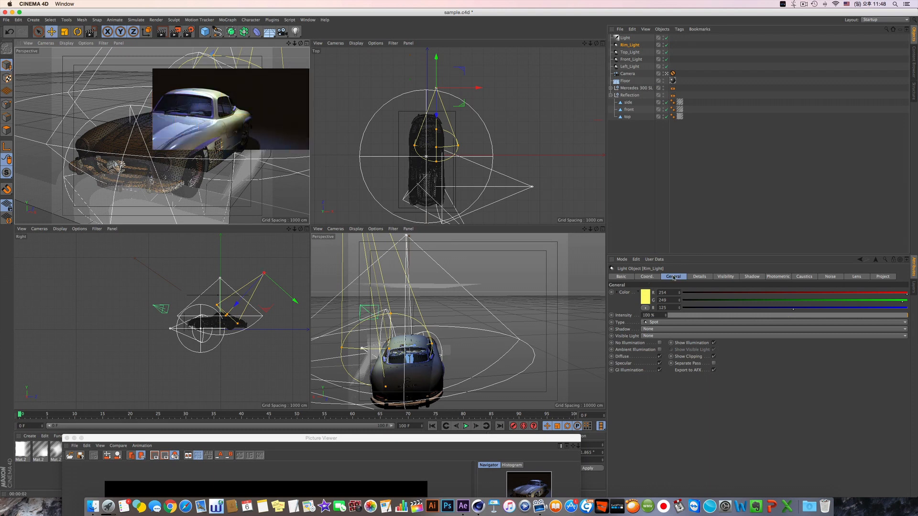
drag(175, 32, 190, 32)
drag(159, 67, 309, 173)
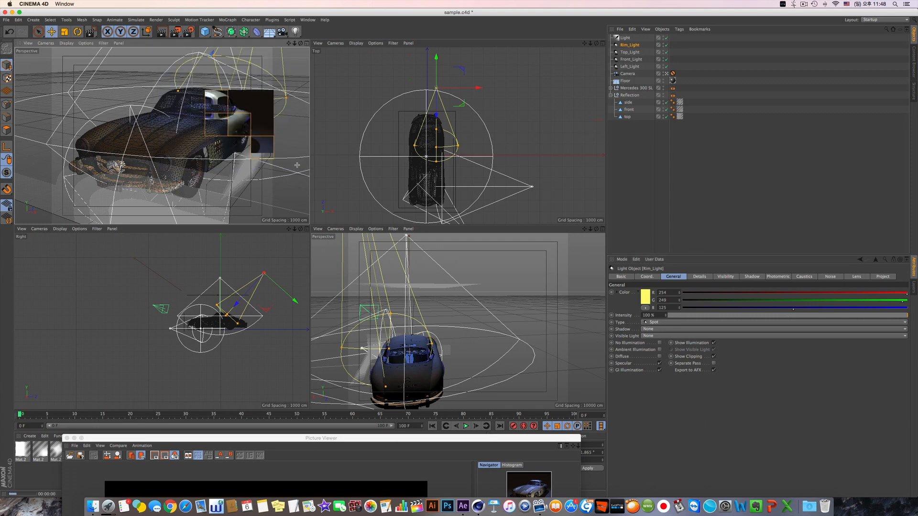
- Try a teal color (RGB 0, 250, 178) on Rim_Light and render a region over the car's roof
click(650, 299)
drag(651, 331, 593, 326)
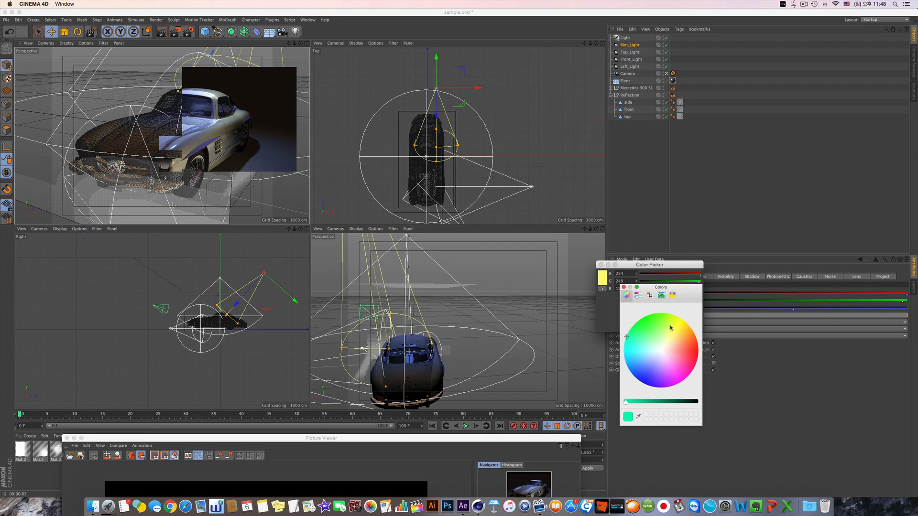
click(623, 287)
click(665, 322)
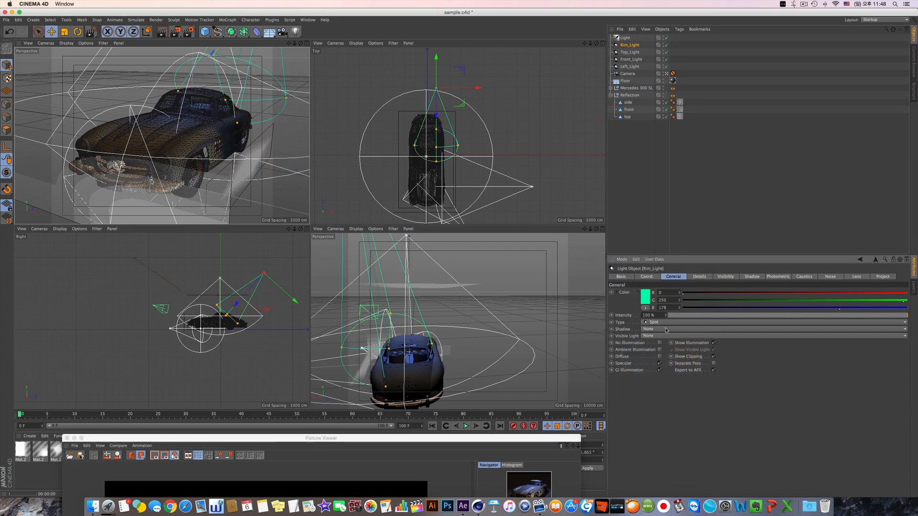
drag(175, 32, 192, 42)
drag(154, 76, 302, 128)
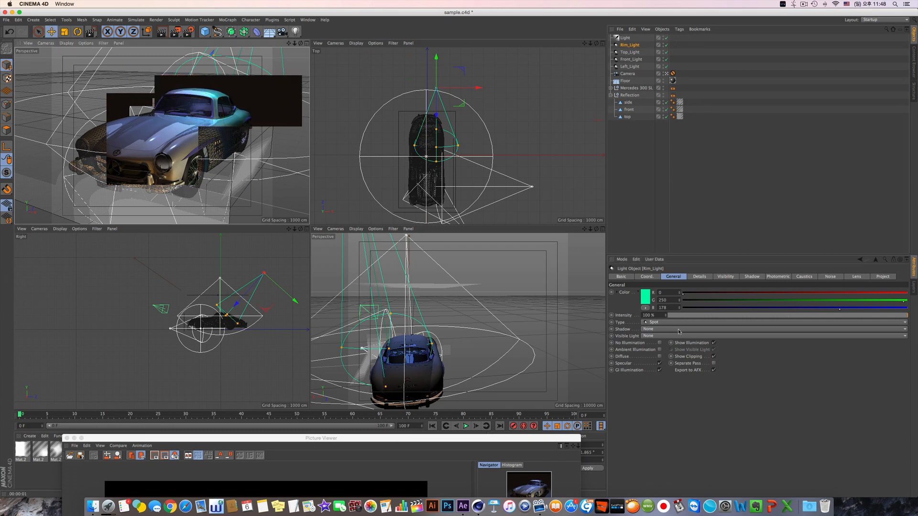
- Set Rim_Light's color to a near-white green (RGB 235, 250, 239) and render the scene to the Picture Viewer
click(647, 296)
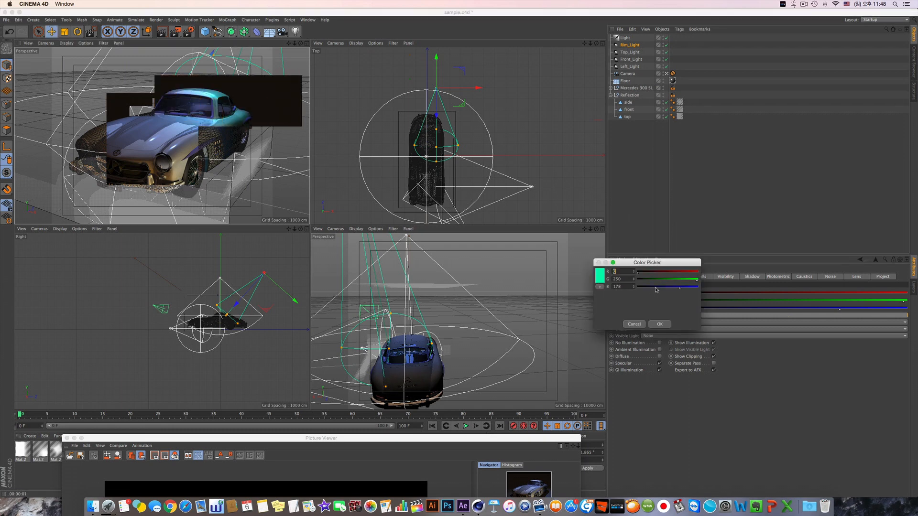
click(599, 276)
click(654, 340)
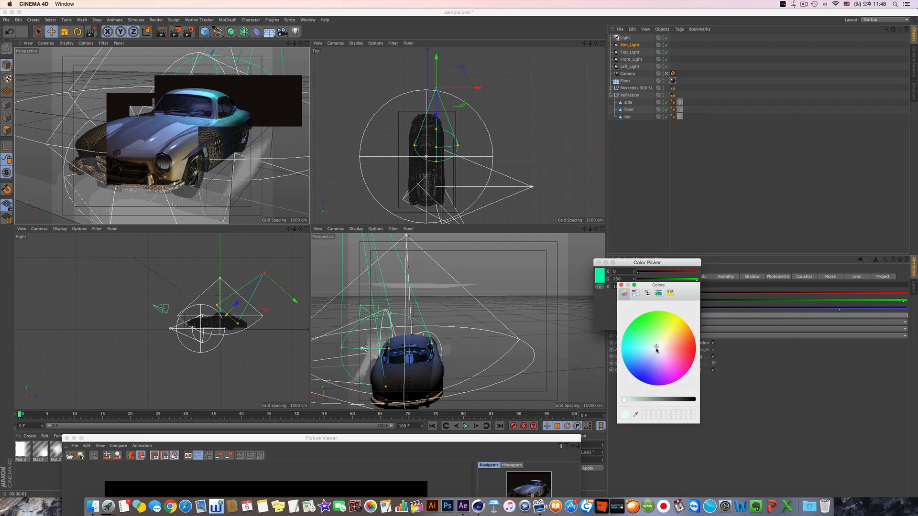
click(621, 285)
click(665, 323)
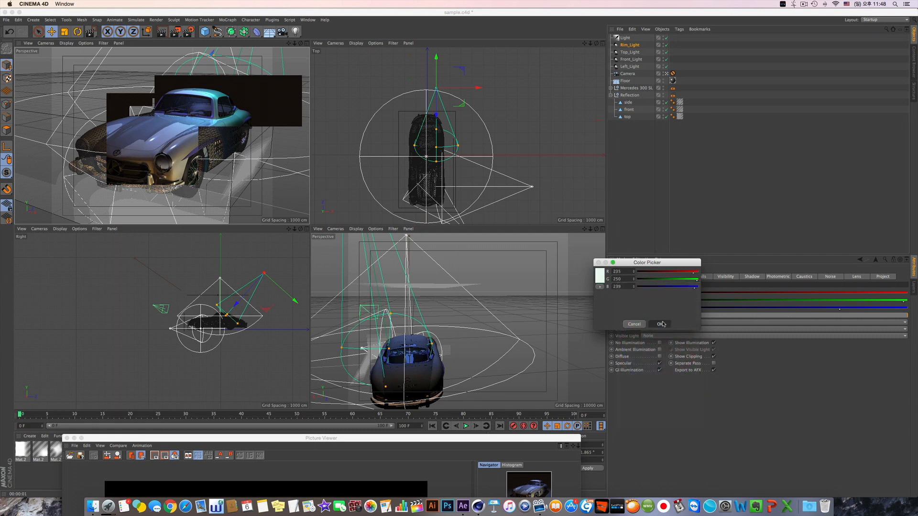
click(177, 34)
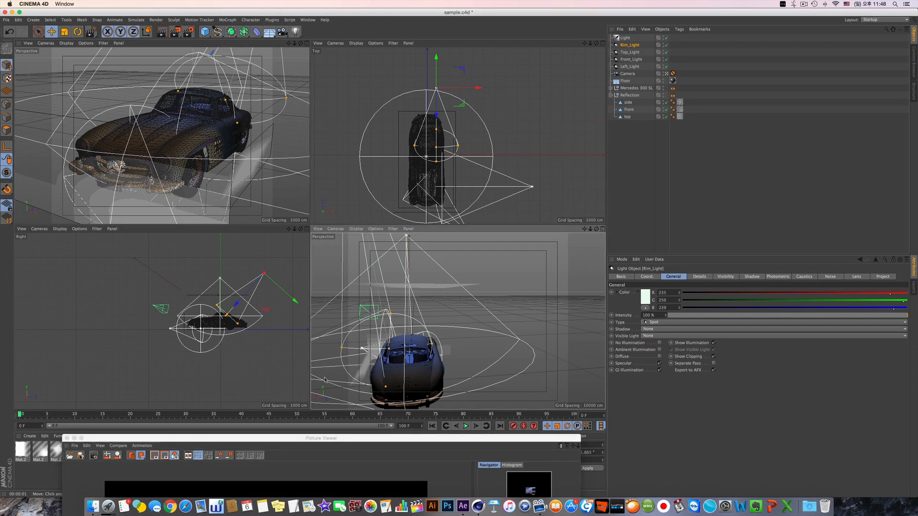
- Compare the newest car render with the previous one in the Picture Viewer history and close the viewer
drag(335, 440, 515, 90)
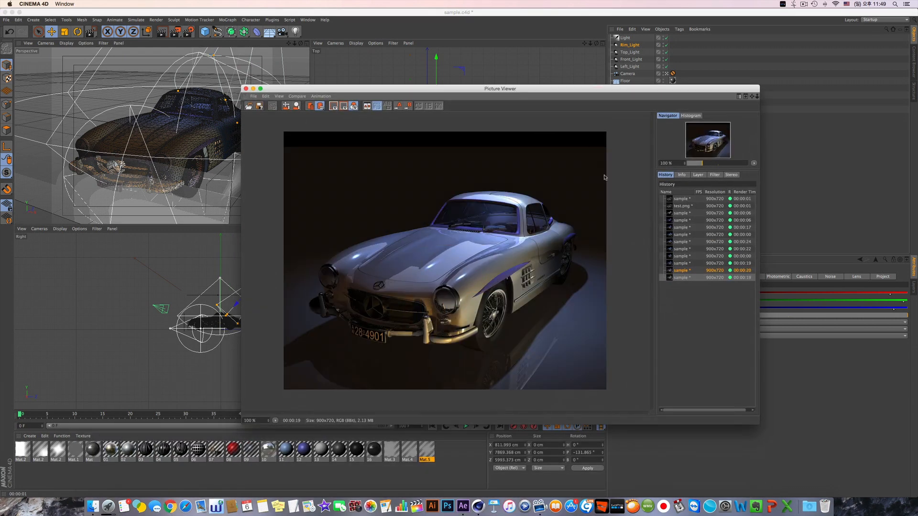
click(683, 271)
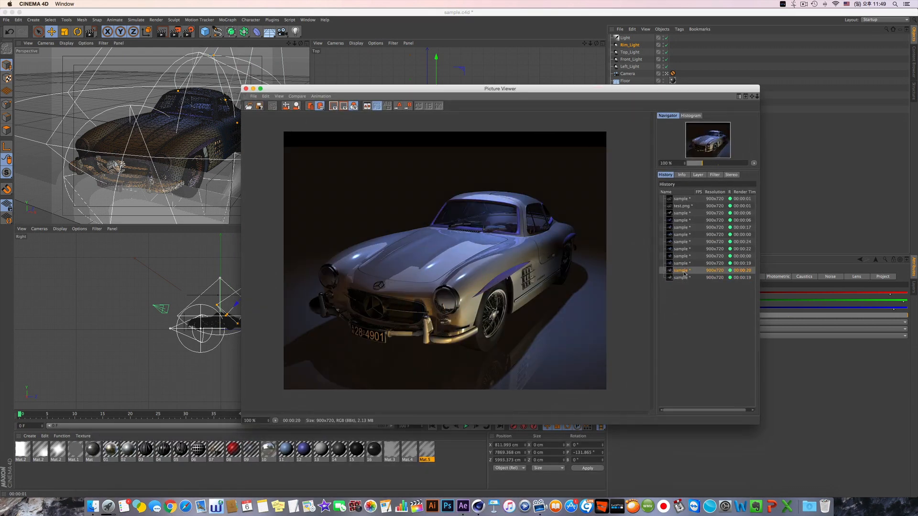
key(Down)
key(Up)
key(Down)
key(Up)
key(Down)
key(Up)
key(Down)
key(Up)
key(Down)
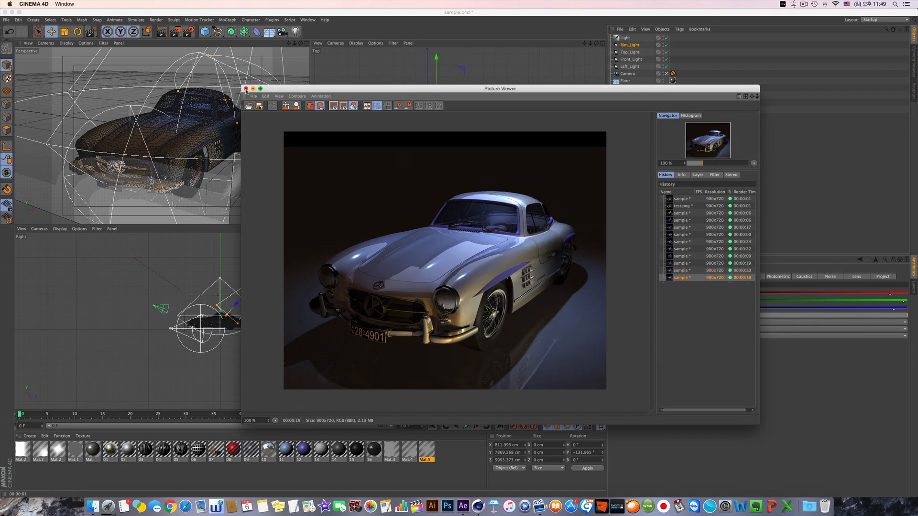
click(245, 89)
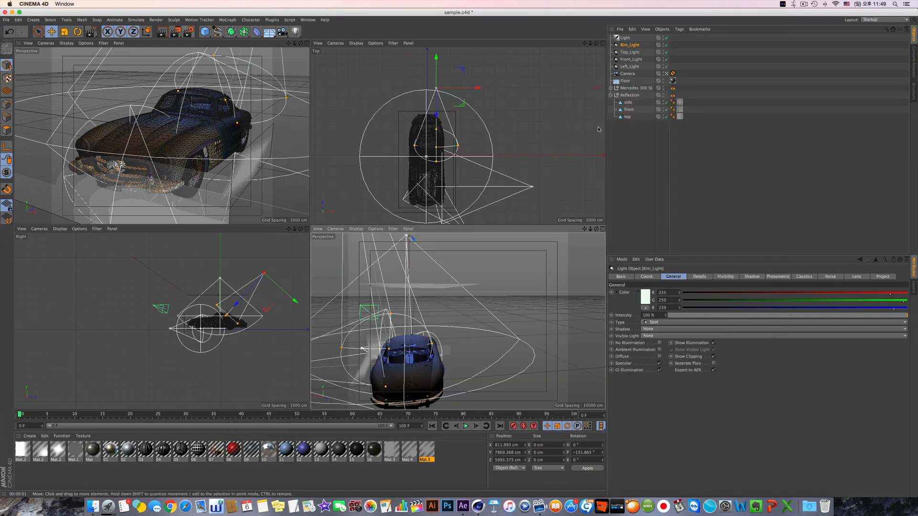
- Collapse the Reflection group and inspect the Object Buffer settings of the Mercedes 300 SL compositing tag
click(645, 150)
click(632, 96)
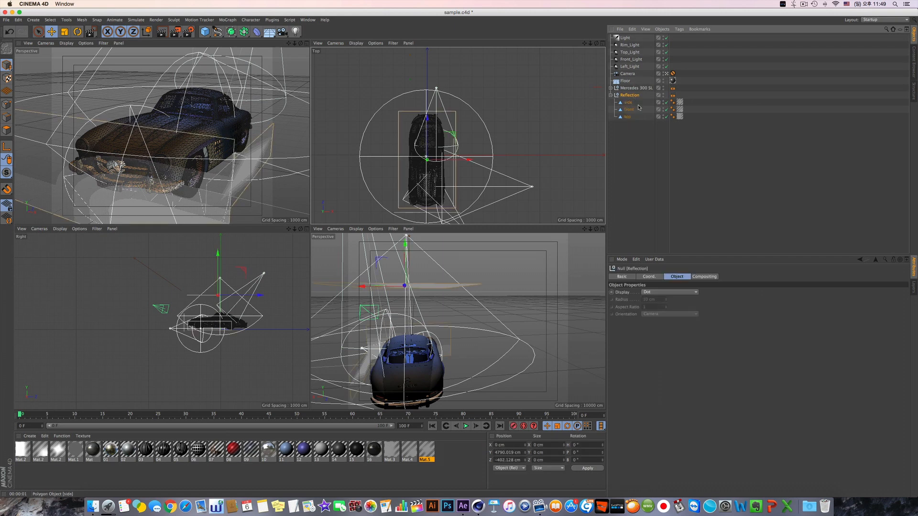
click(611, 95)
right_click(630, 89)
mouse_move(689, 91)
click(732, 117)
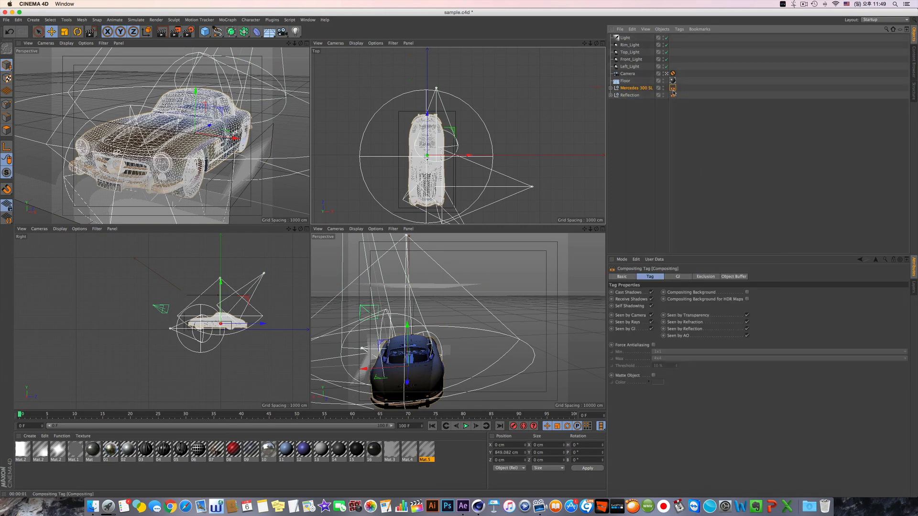
click(736, 277)
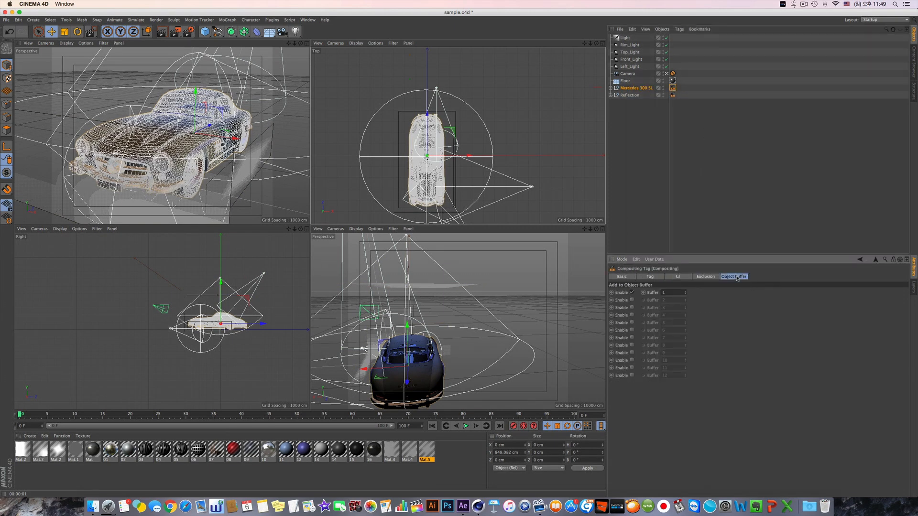
- Add a Compositing tag to the Floor and enable its second object buffer
right_click(625, 80)
mouse_move(650, 84)
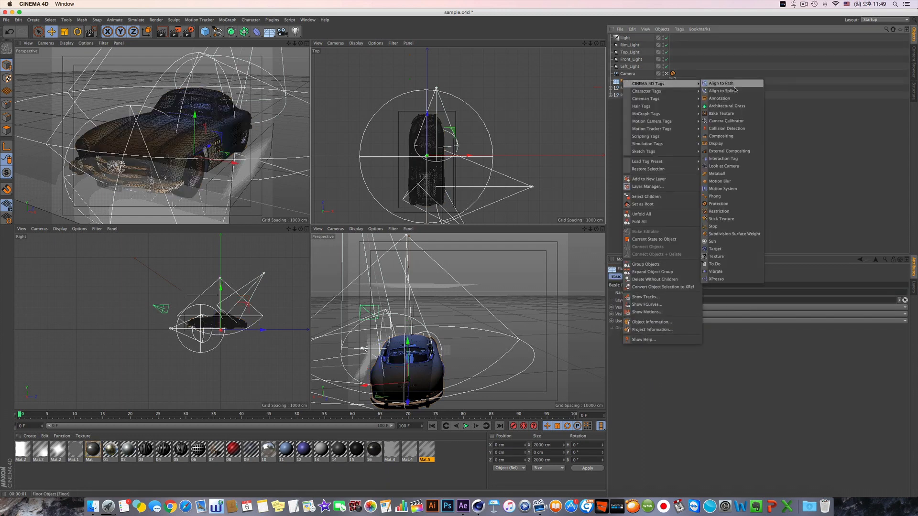
click(729, 137)
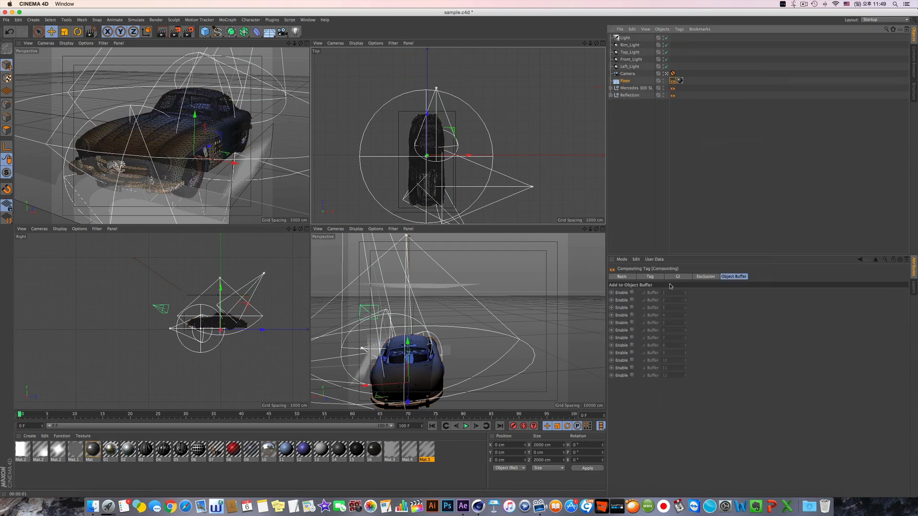
click(632, 300)
- Enable Save and Multi-Pass output in the render settings
click(188, 31)
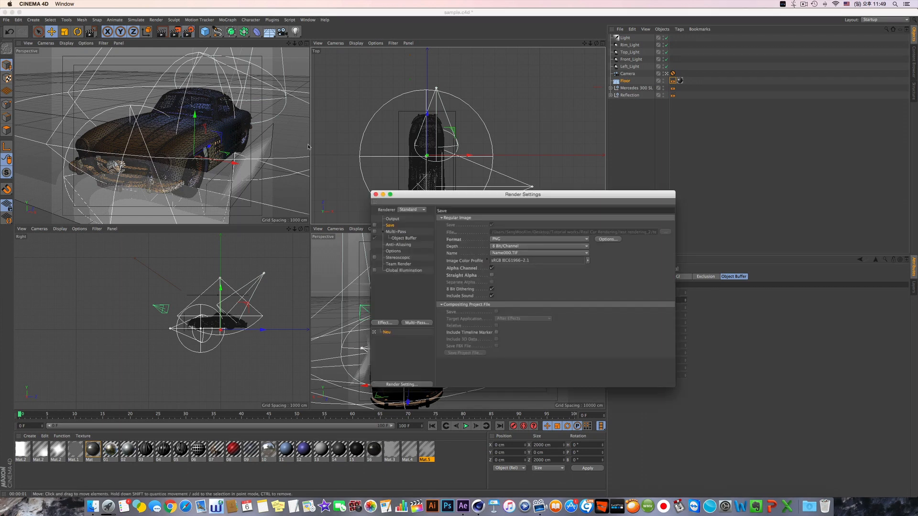
click(374, 225)
click(374, 232)
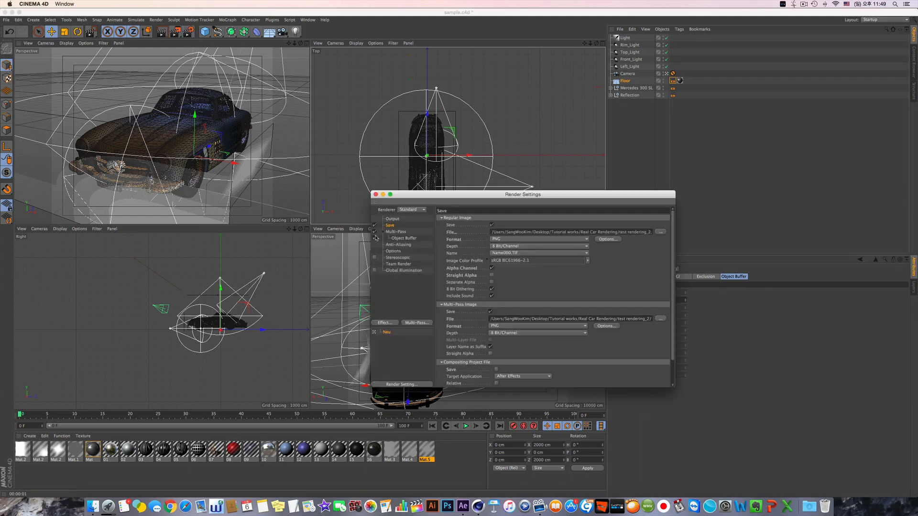
- Add a second Object Buffer pass to the multi-pass output and set its Group ID to 2
right_click(406, 238)
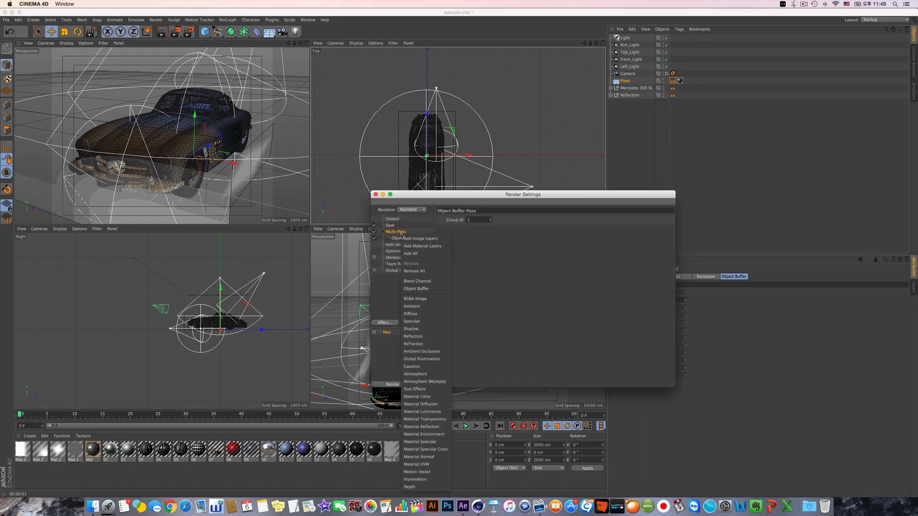
click(418, 288)
click(490, 219)
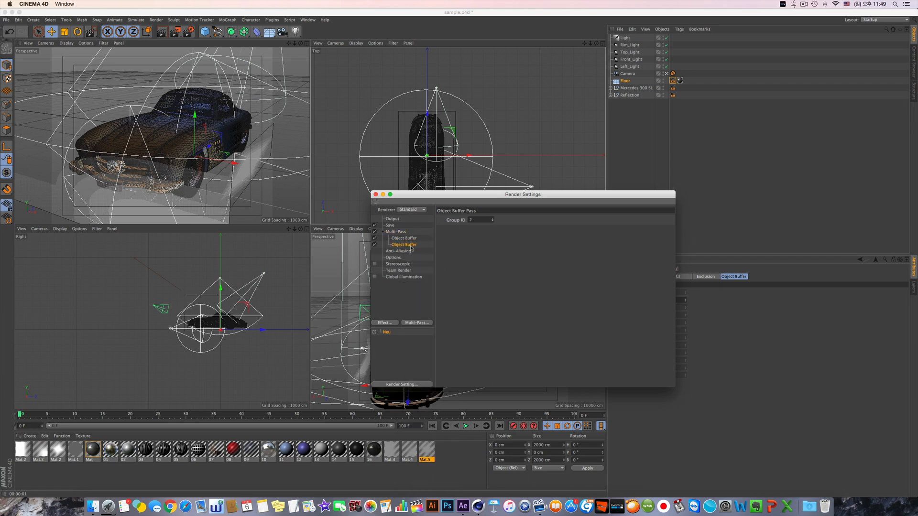
- Name the regular image output file test_2 in the test folder and rename the multi-pass image output file as well
click(390, 225)
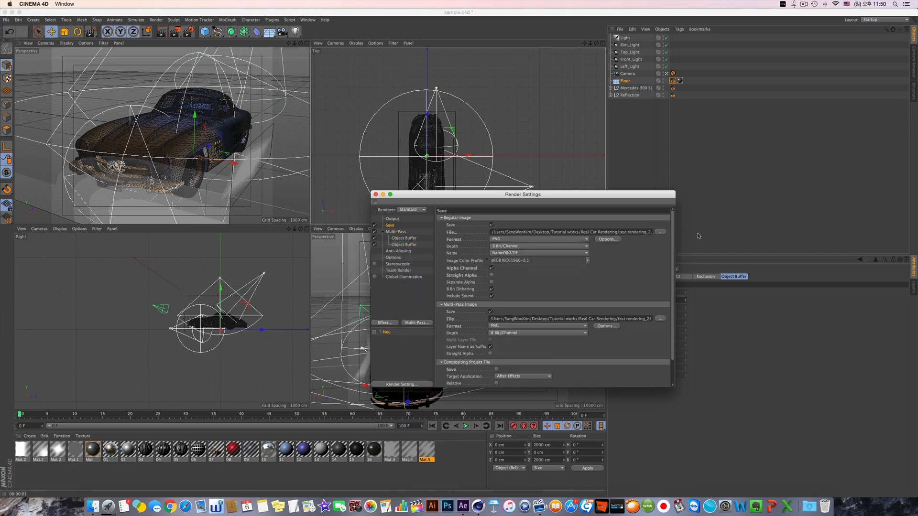
click(664, 232)
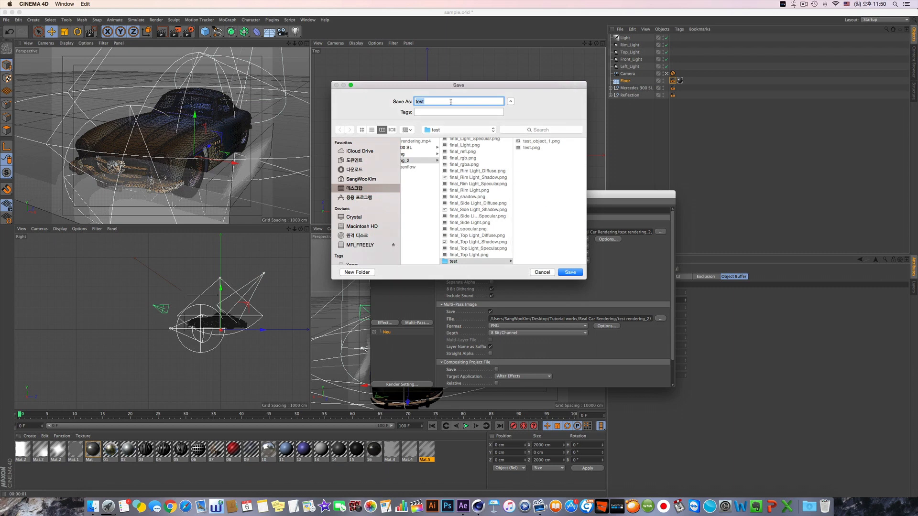
text(te4)
key(Return)
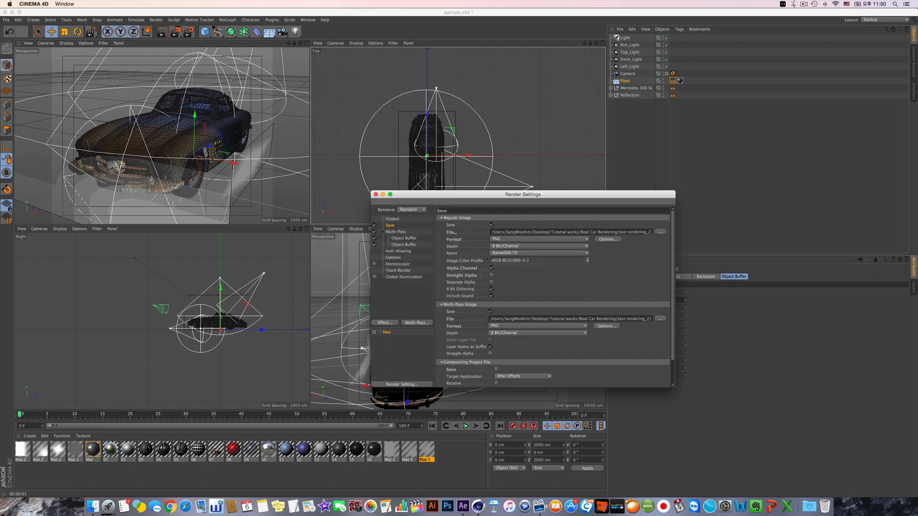
click(660, 319)
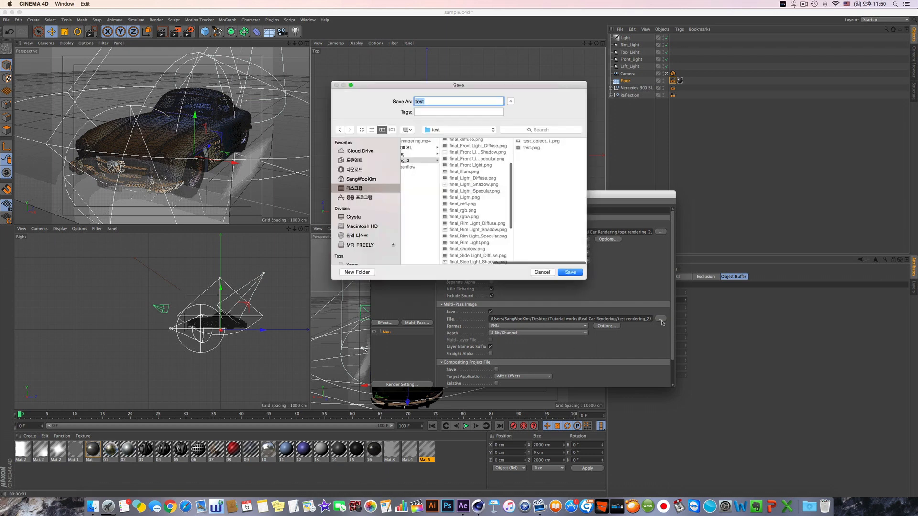
text(tet)
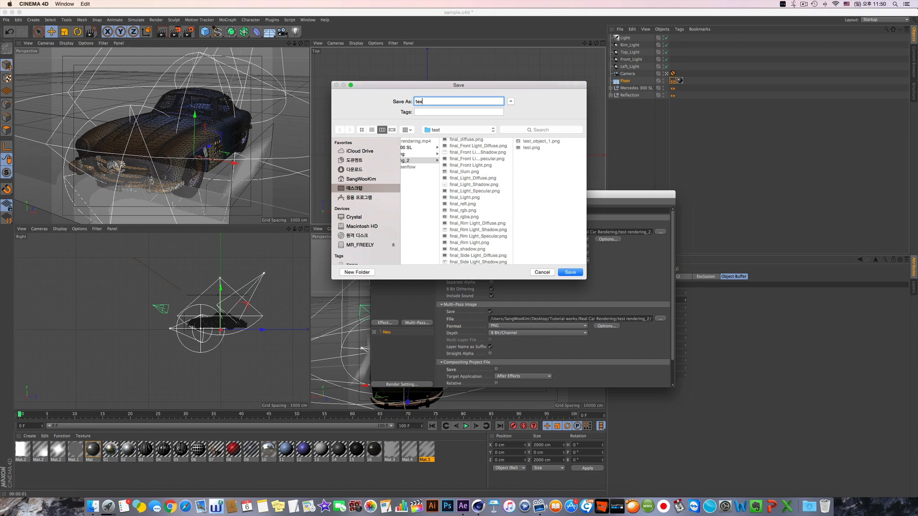
key(Return)
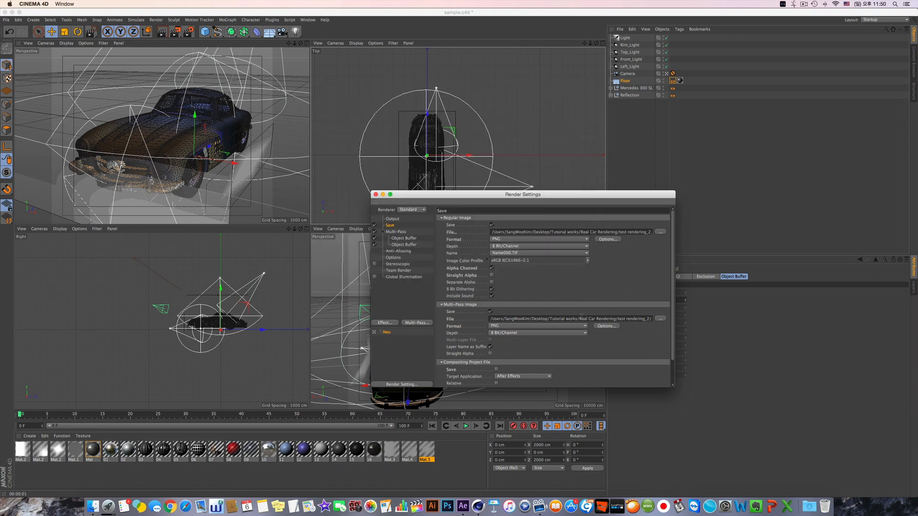
- Set the render's anti-aliasing to Best
click(405, 251)
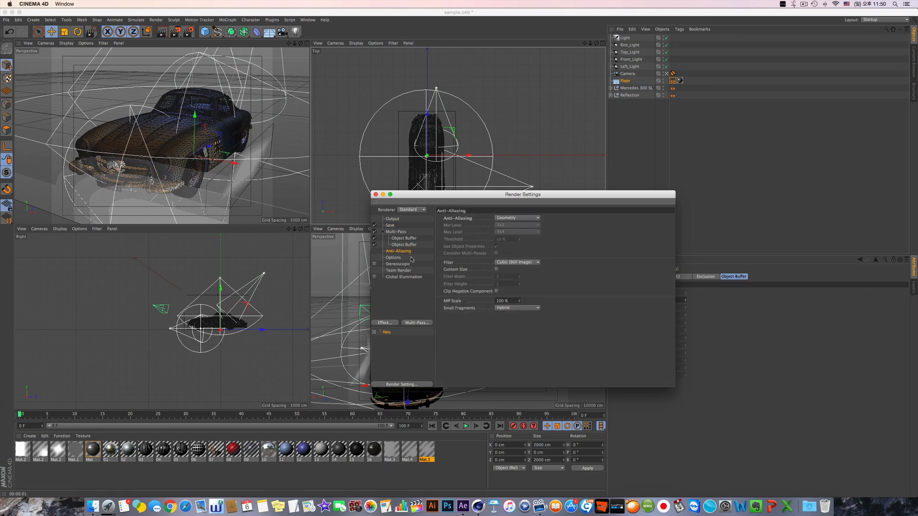
click(514, 218)
click(514, 226)
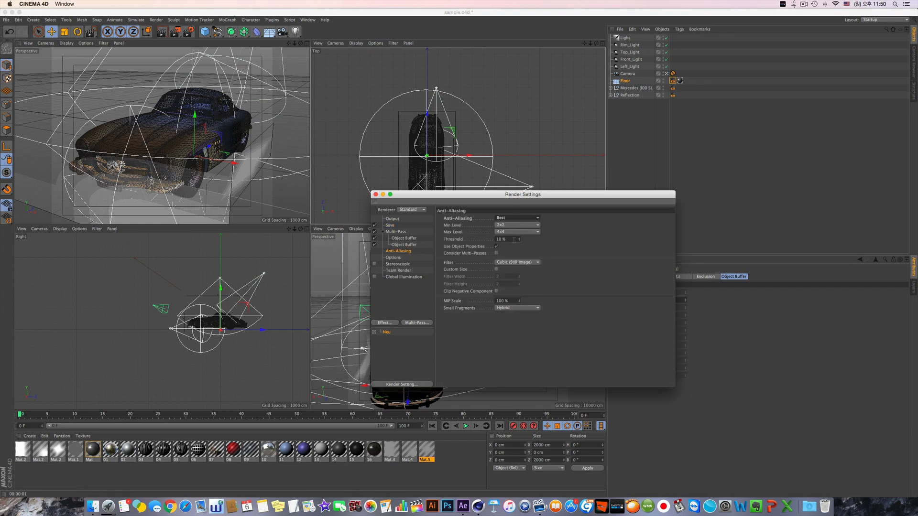
- Add Shadow, Reflection, RGBA Image and Specular passes to the multi-pass output
click(402, 277)
click(400, 232)
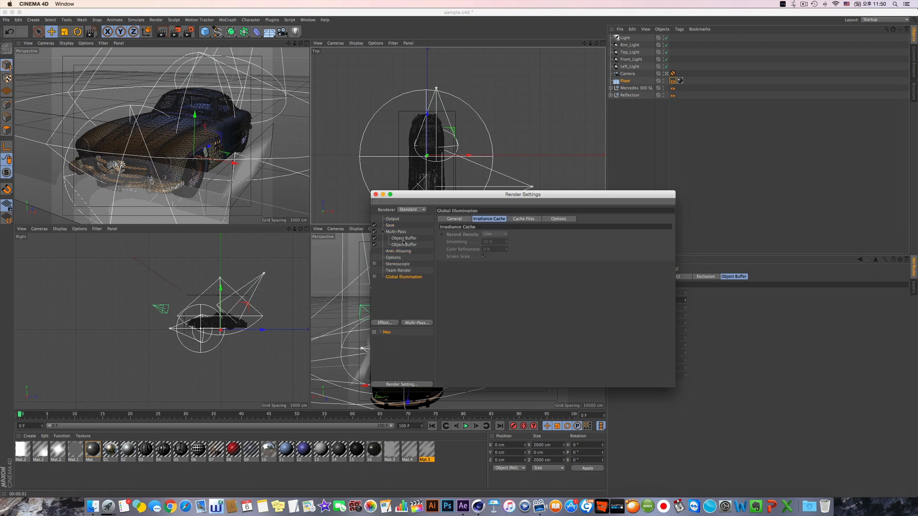
right_click(401, 234)
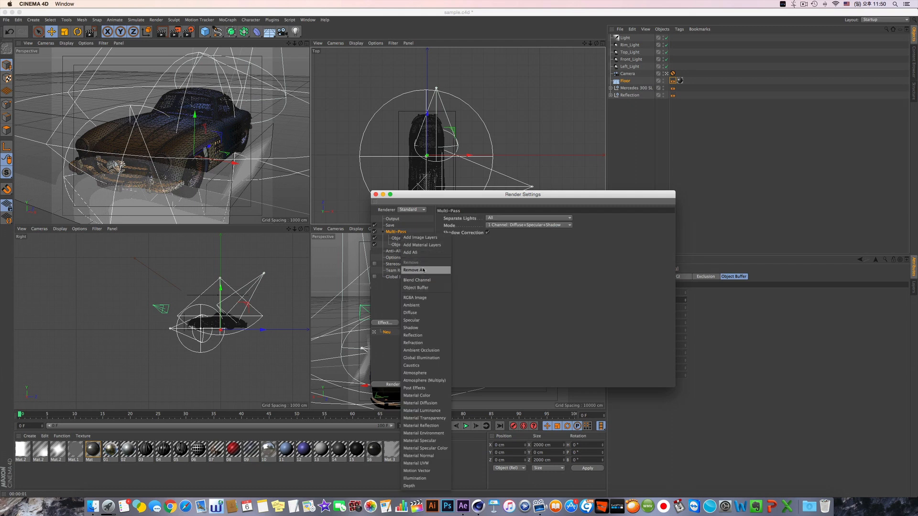
click(410, 328)
right_click(406, 241)
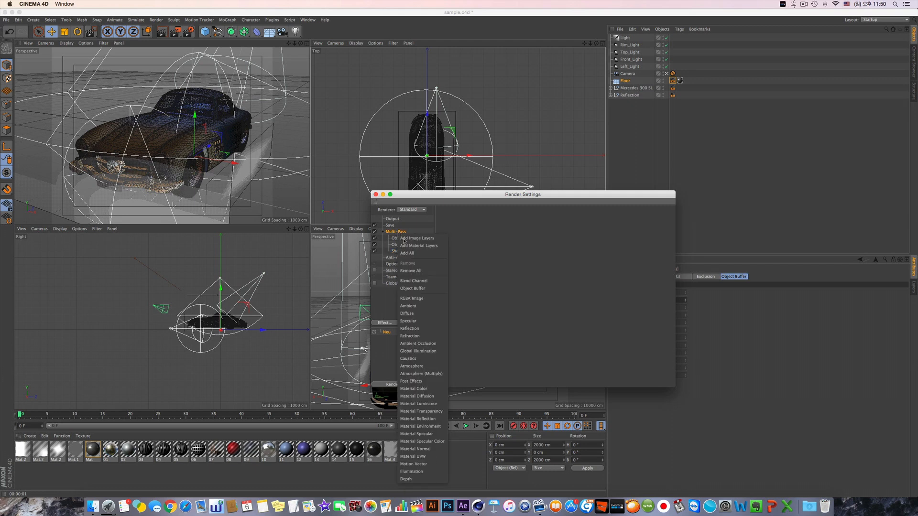
click(420, 332)
right_click(400, 234)
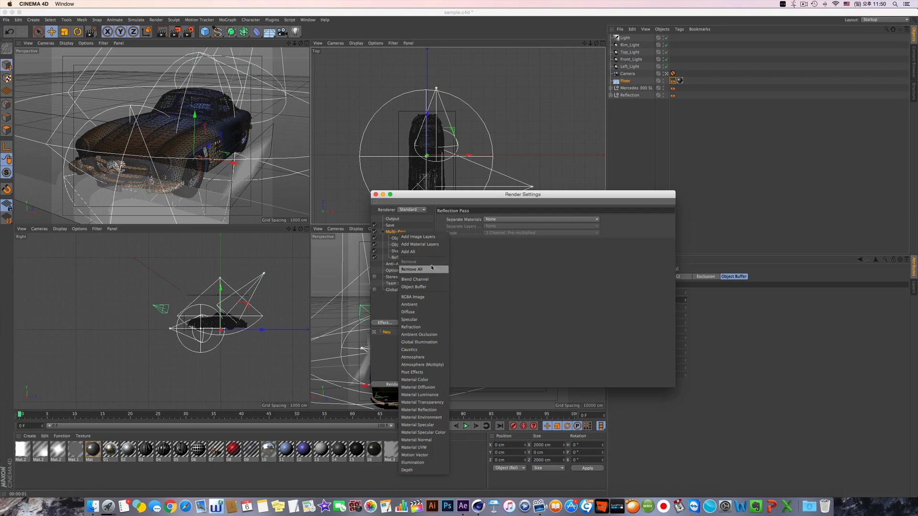
click(433, 297)
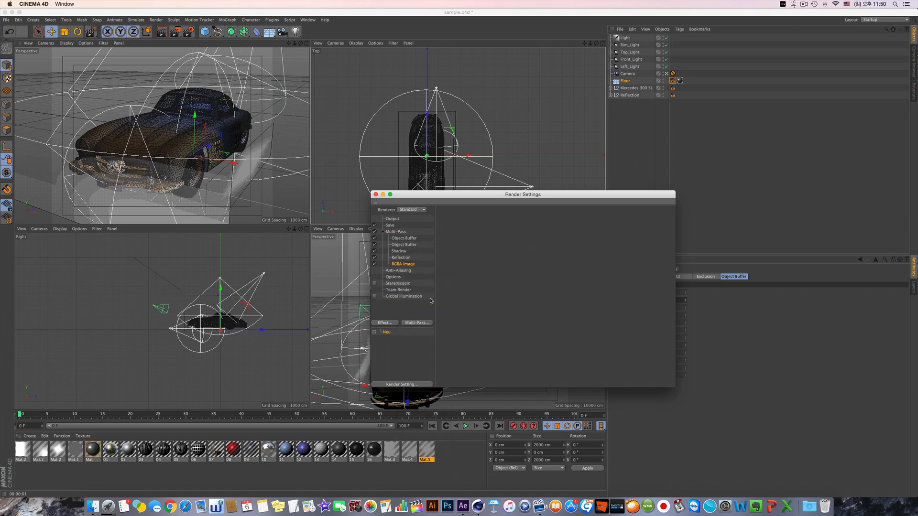
right_click(403, 238)
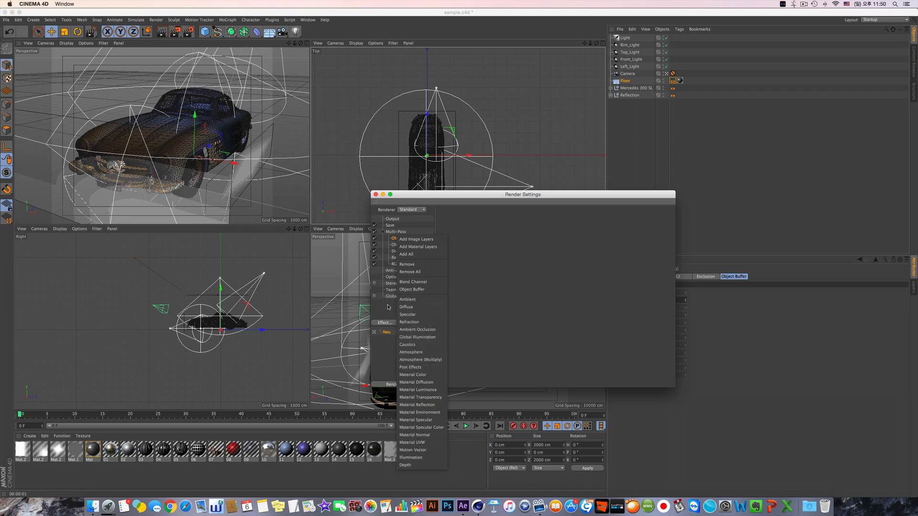
click(415, 315)
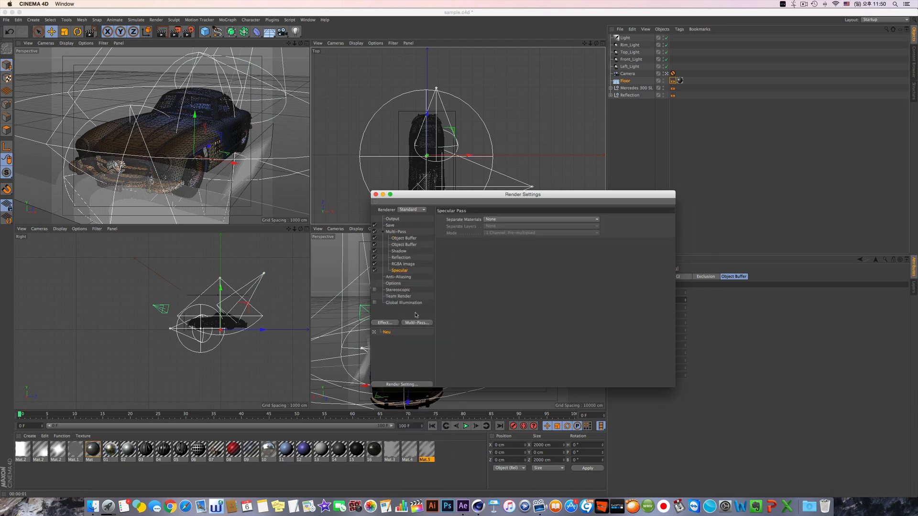
- Inspect the multi-pass Separate Lights setting alongside the general light settings of Rim_Light
click(391, 225)
click(396, 232)
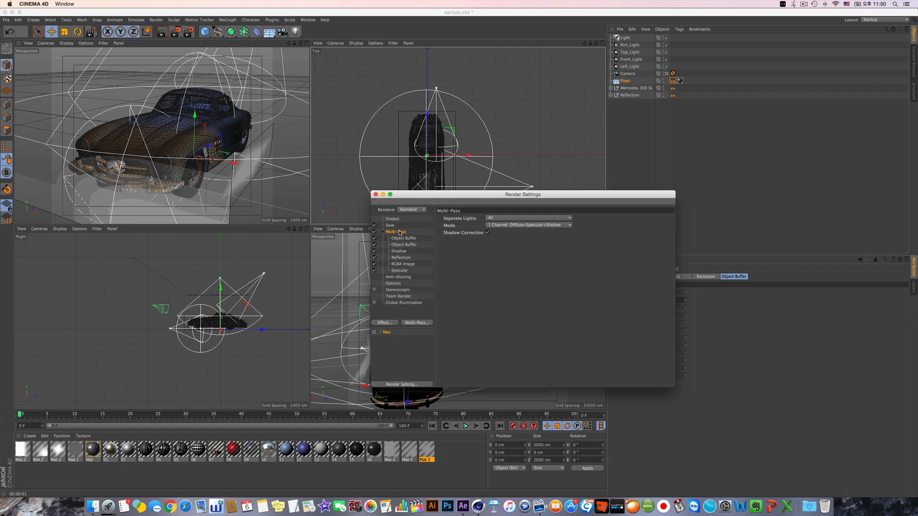
click(456, 220)
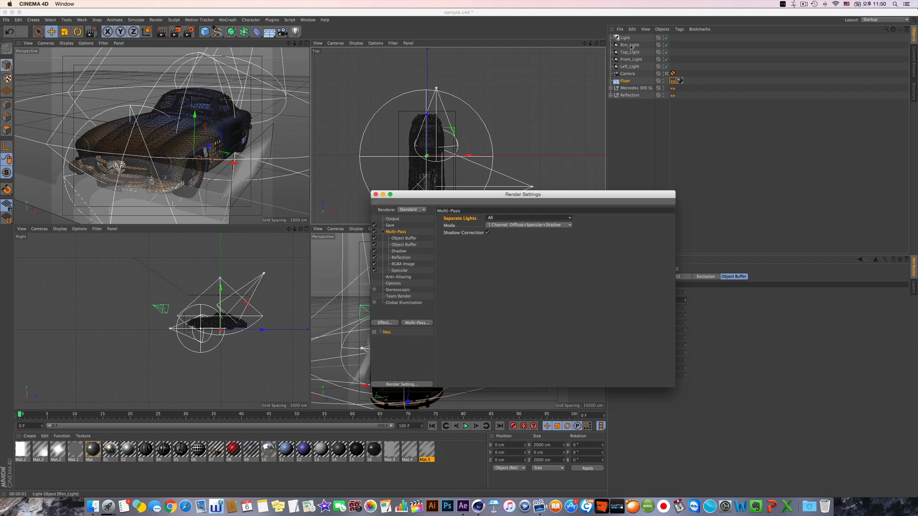
click(603, 151)
drag(593, 194, 511, 205)
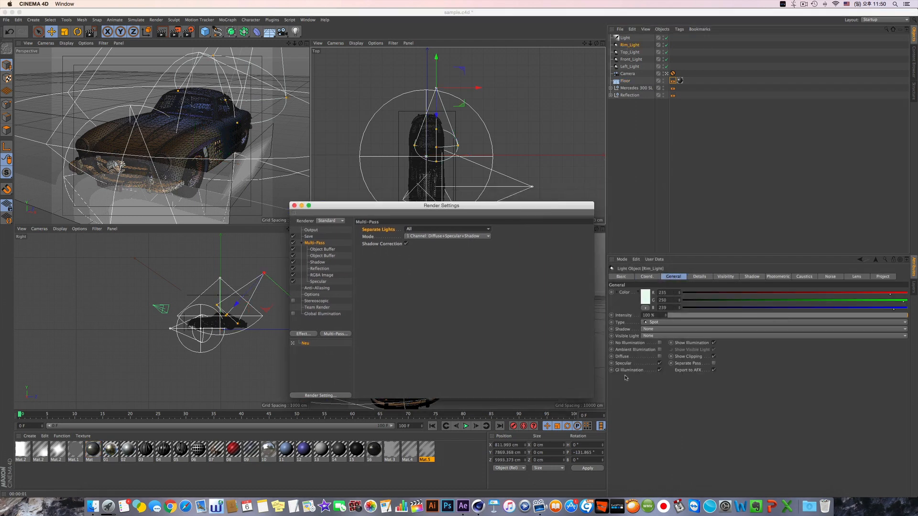
drag(517, 215, 543, 235)
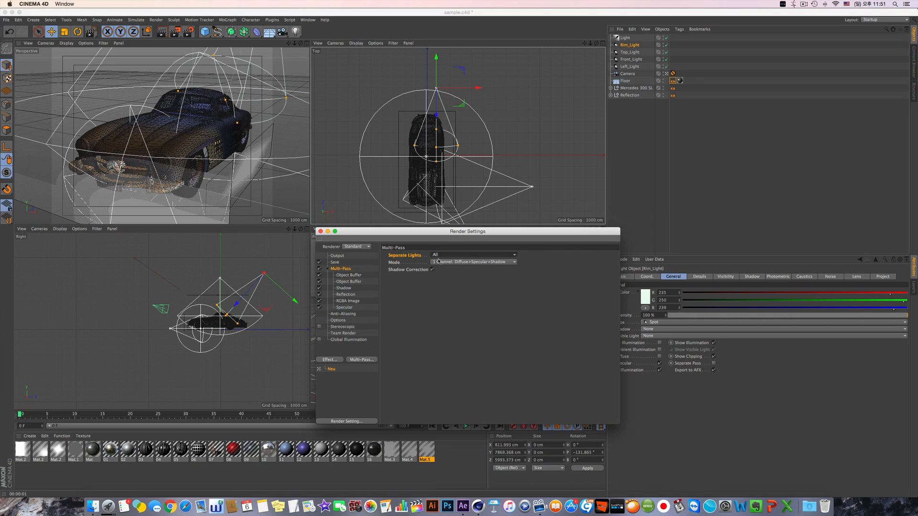
- Choose the multi-pass mode 1 Channel: Diffuse+Specular+Shadow and render the car to the Picture Viewer
click(458, 262)
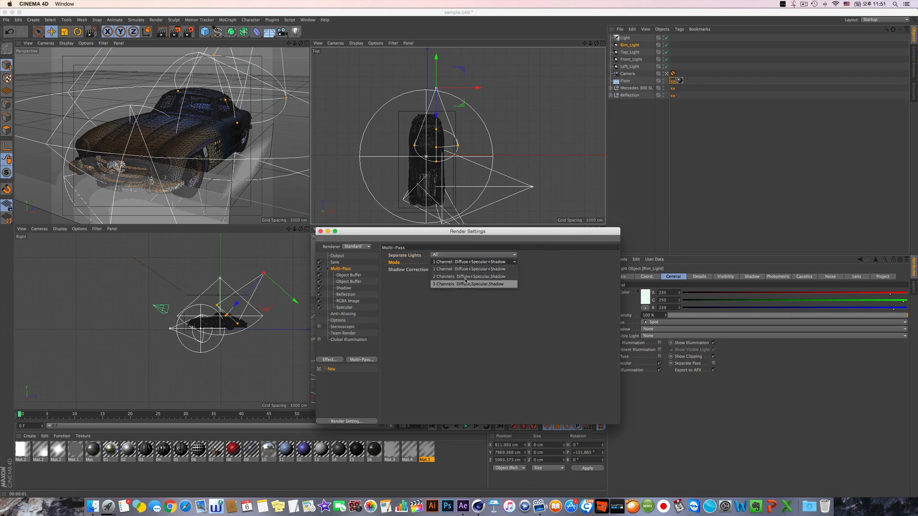
click(499, 270)
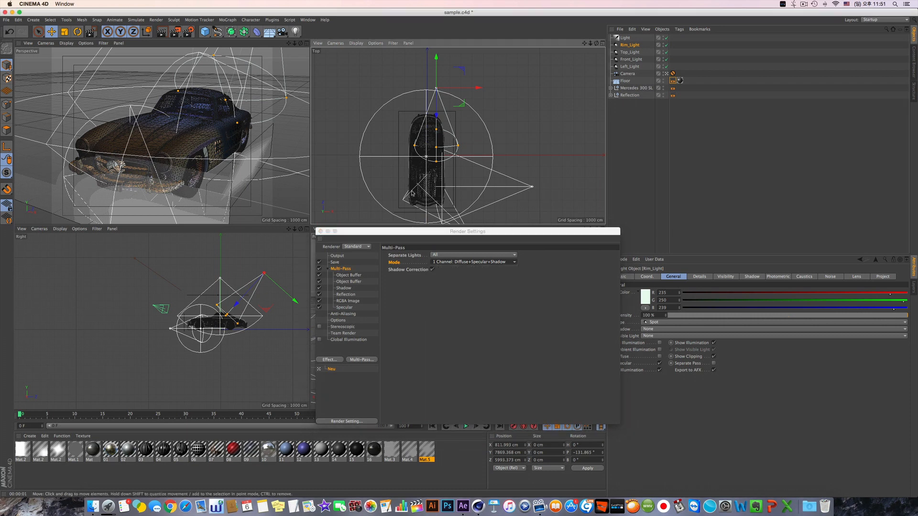
click(176, 31)
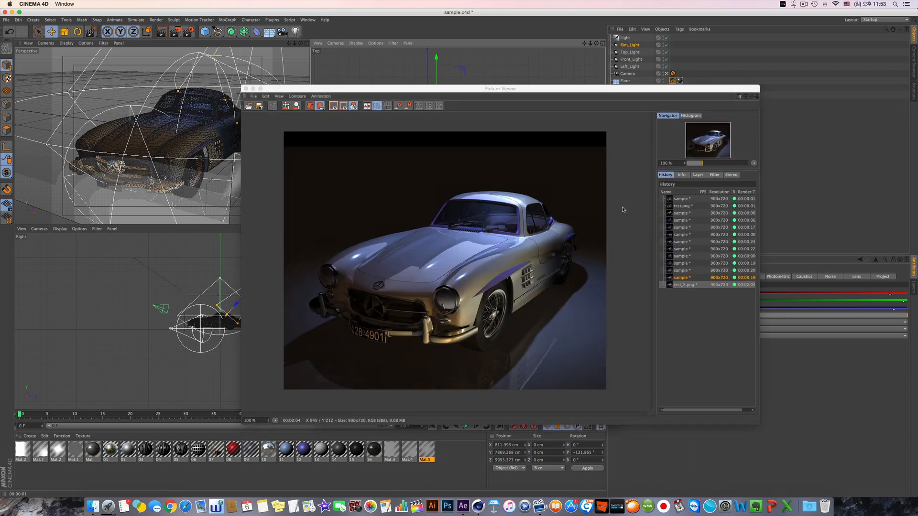
- Show the render's layers in Single-Pass mode and view the Reflection, Light and Top_Light passes
click(699, 175)
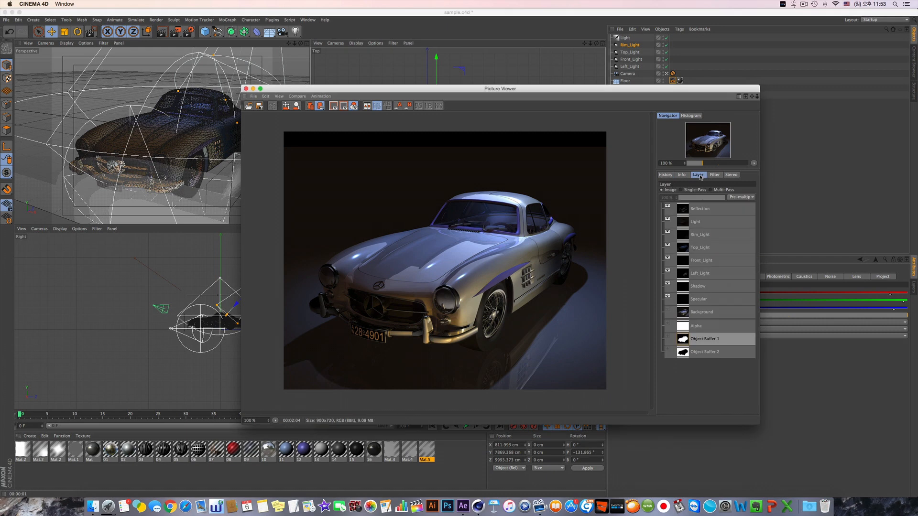
click(698, 209)
click(701, 190)
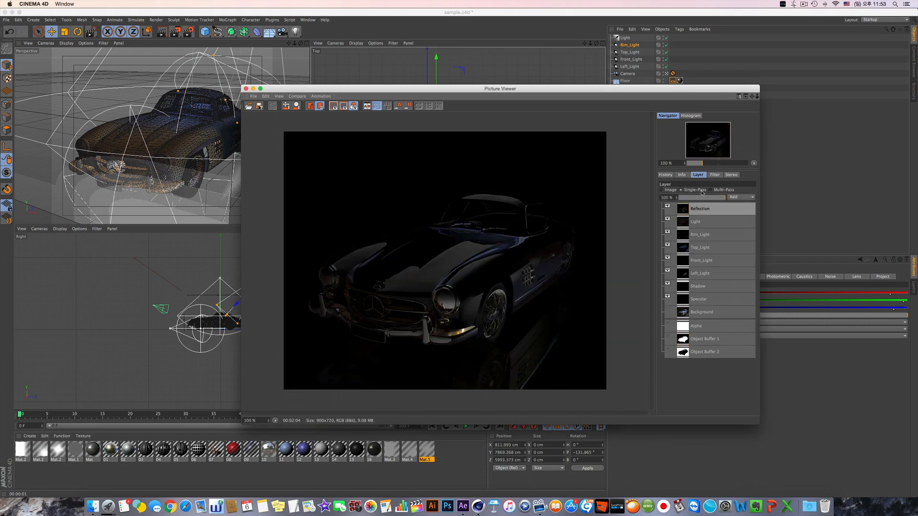
click(702, 221)
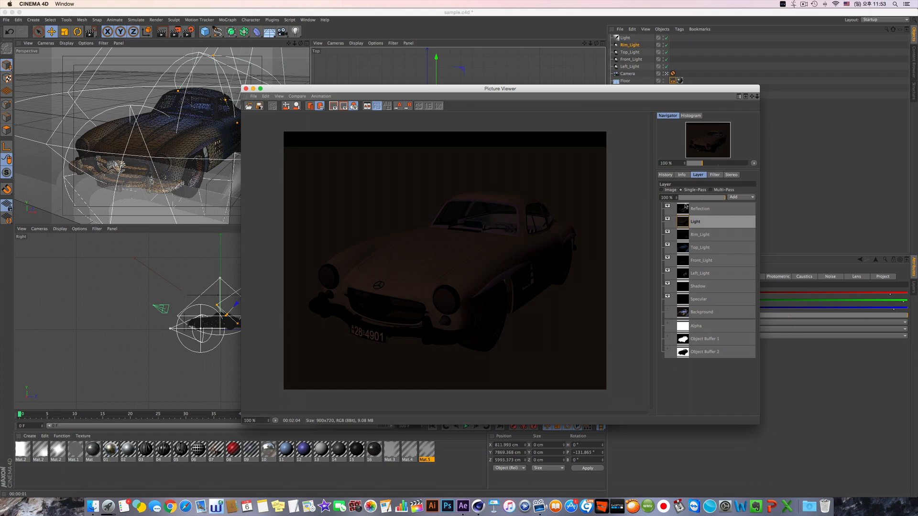
click(696, 239)
click(699, 249)
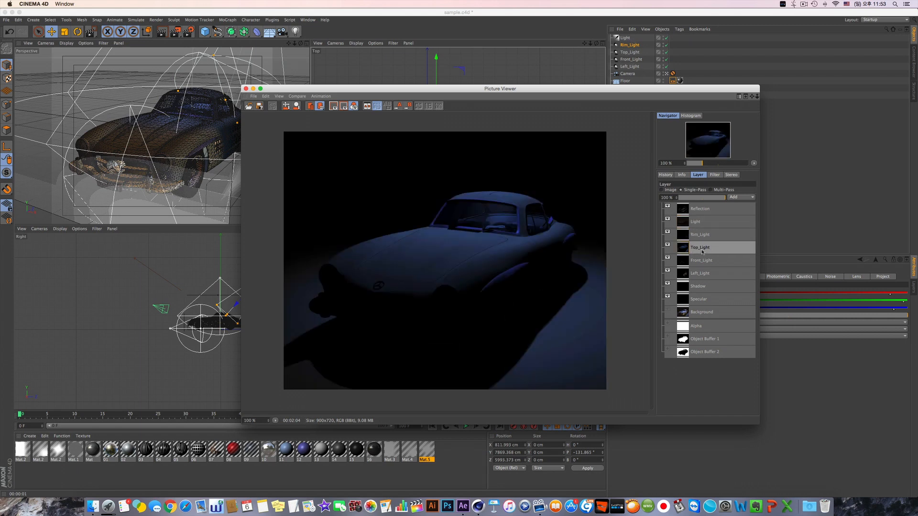
- Examine the Rim_Light pass up close around the rear of the car
click(698, 235)
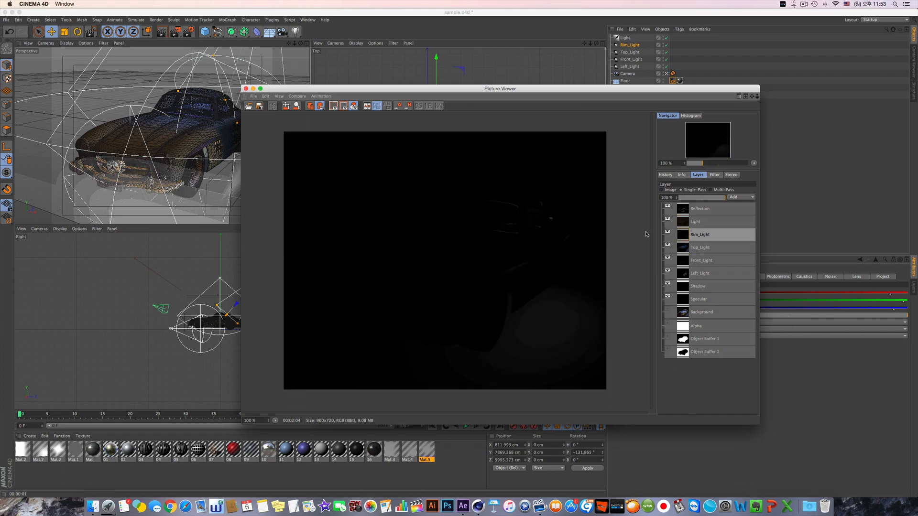
scroll(544, 220, up, 5)
scroll(554, 215, up, 3)
scroll(526, 196, down, 4)
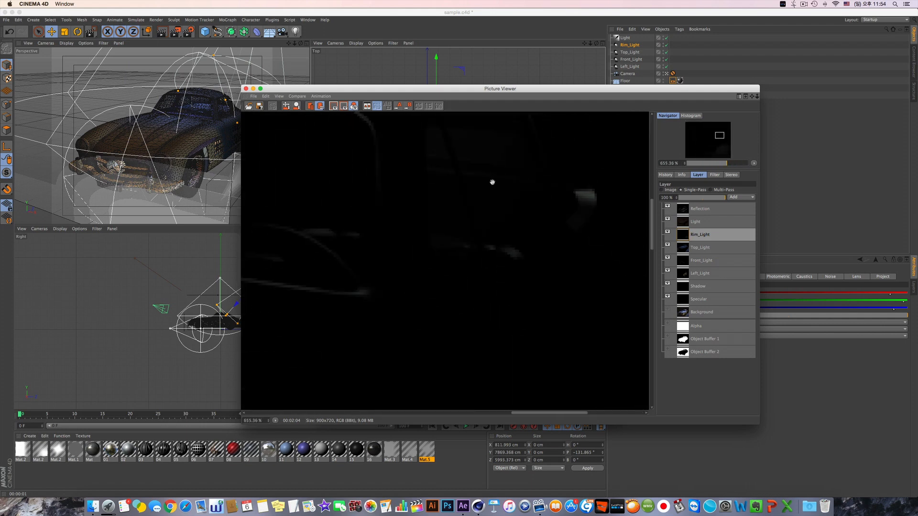
scroll(467, 181, down, 2)
scroll(468, 182, down, 2)
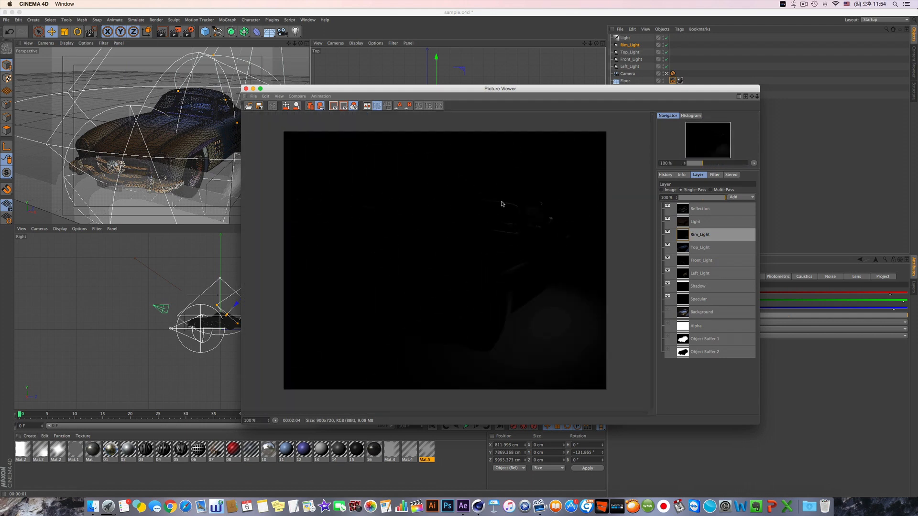
- View the Top_Light, Front_Light, Left_Light and Shadow passes individually
click(683, 247)
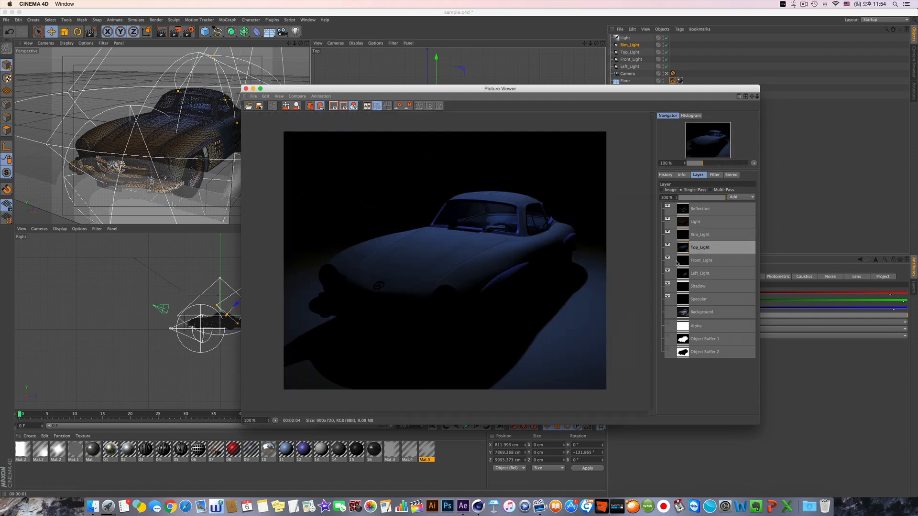
click(702, 262)
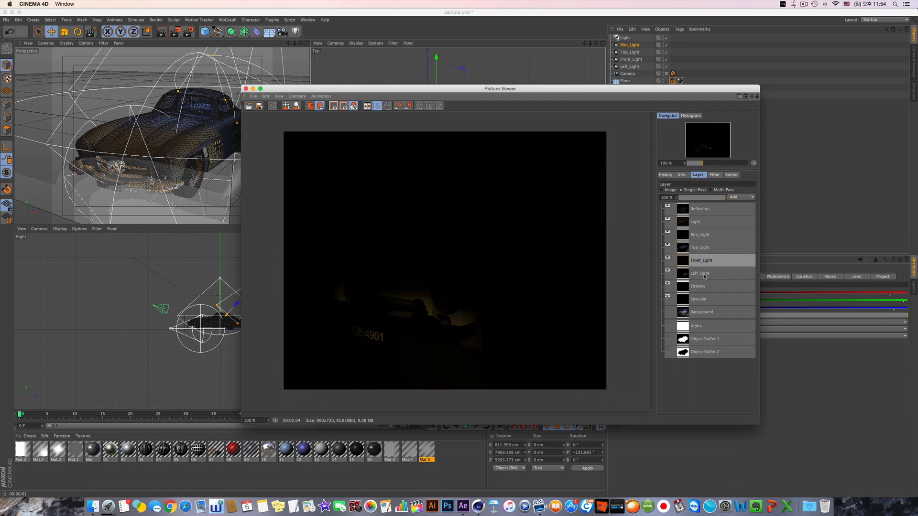
click(703, 276)
mouse_move(473, 92)
mouse_down()
mouse_move(526, 98)
mouse_move(491, 96)
mouse_up()
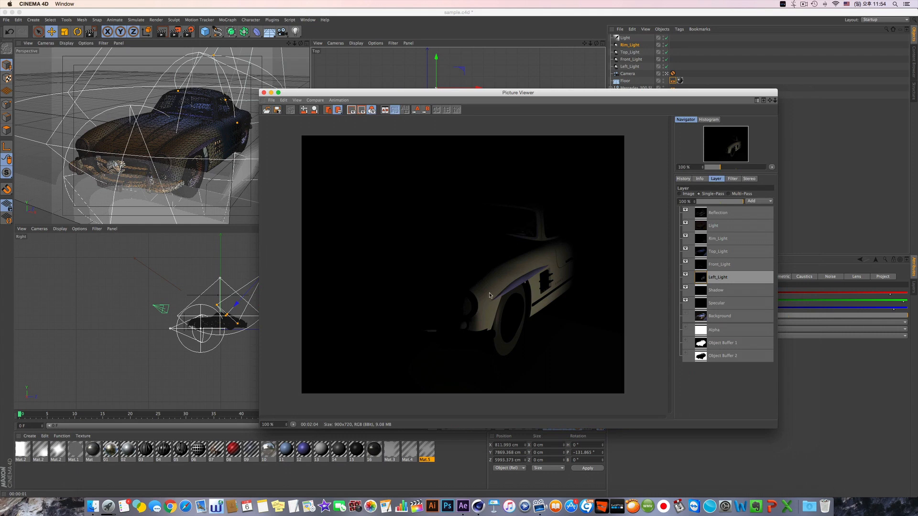
click(726, 306)
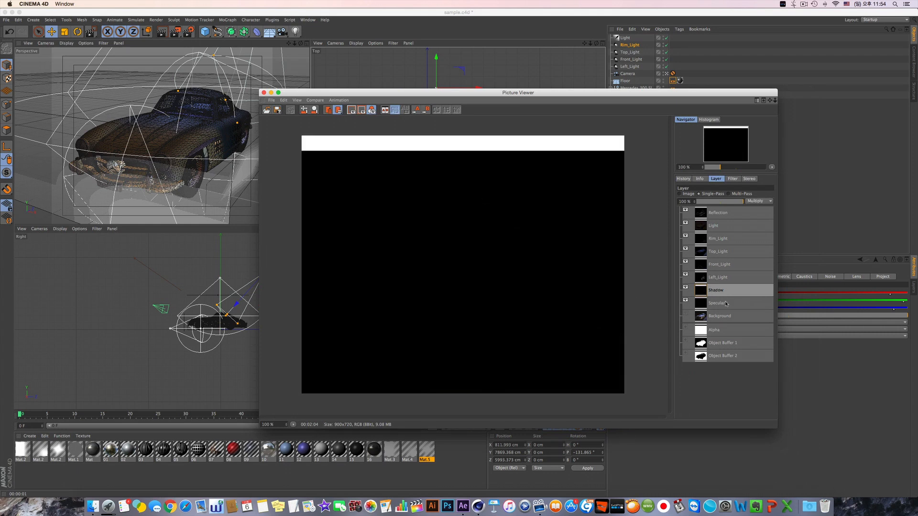
- View the Shadow, Specular, Background, Alpha and Object Buffer 2 passes individually
click(722, 290)
click(725, 303)
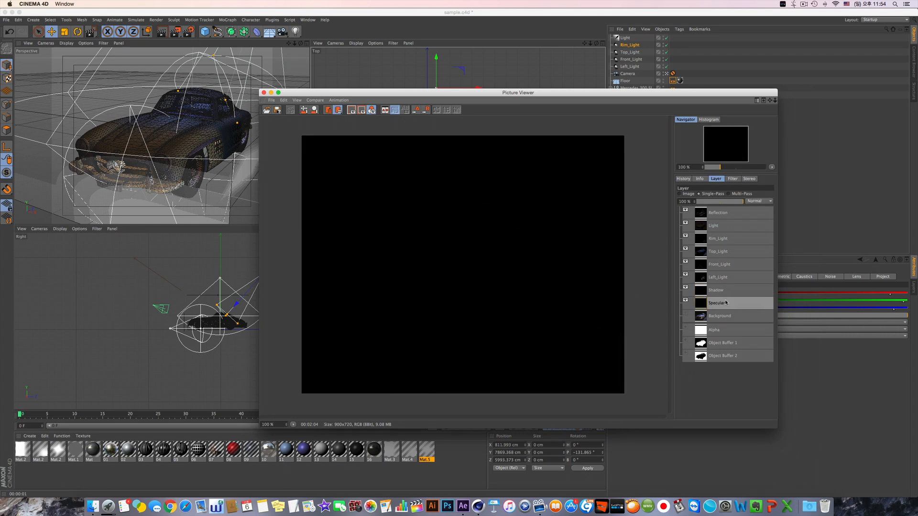
click(718, 315)
click(685, 313)
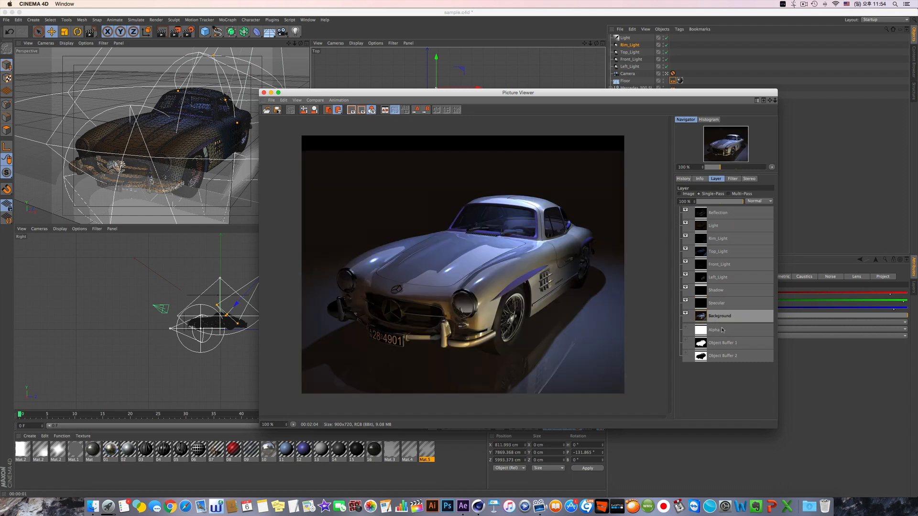
click(704, 333)
click(718, 356)
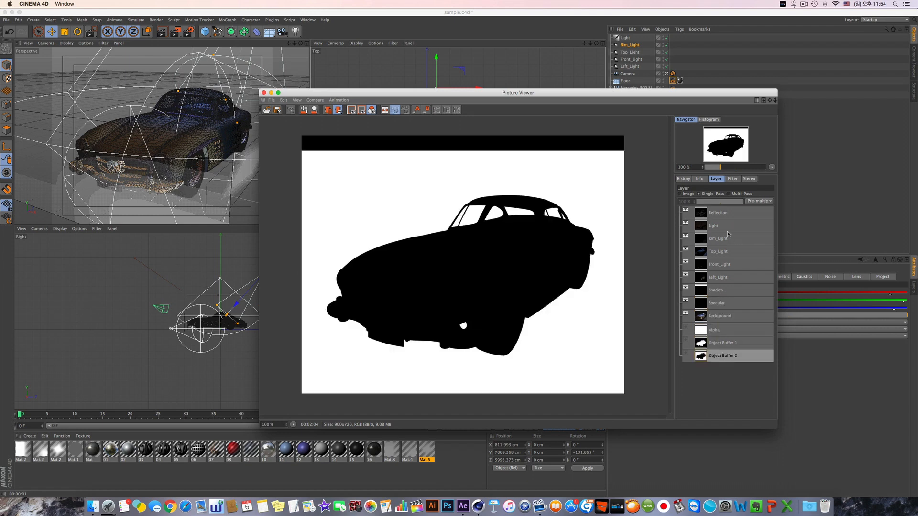
- Go back through the light passes and the Reflection, Background and Specular passes to compare them
click(703, 278)
click(710, 251)
click(714, 226)
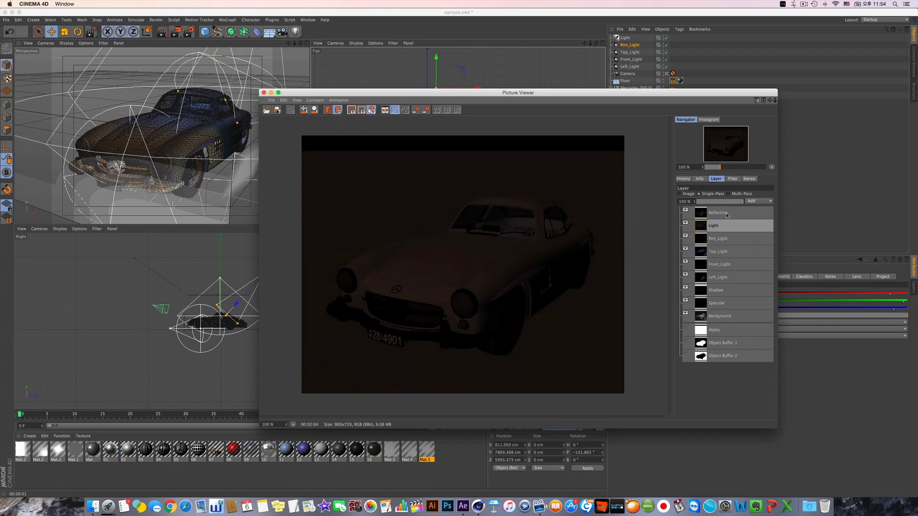
click(721, 214)
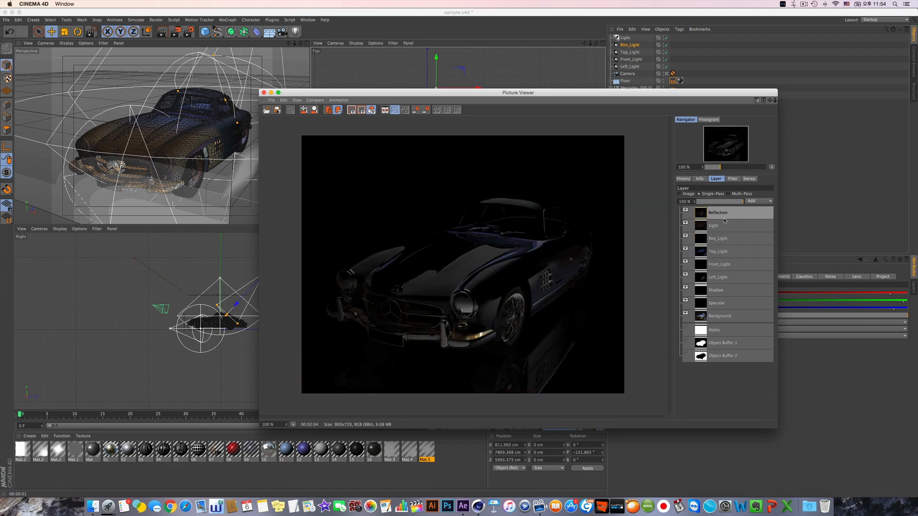
click(737, 241)
click(731, 252)
click(722, 303)
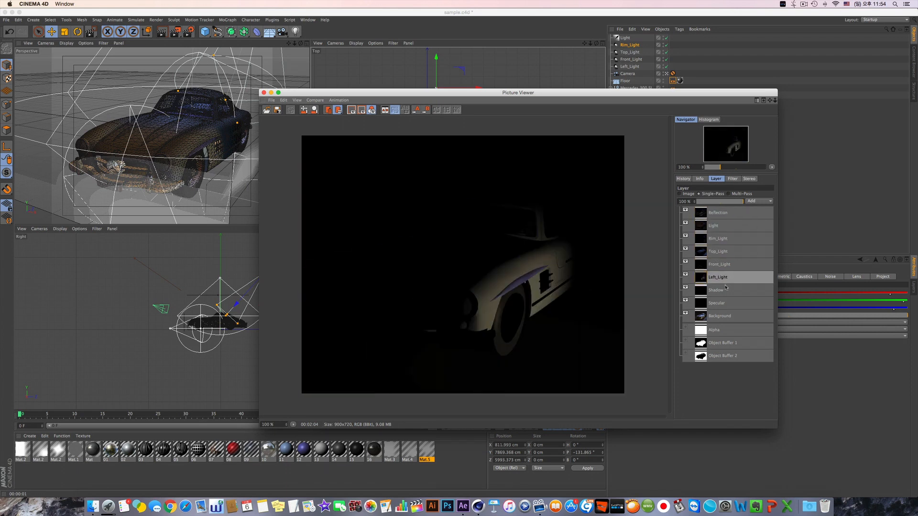
click(724, 315)
click(727, 303)
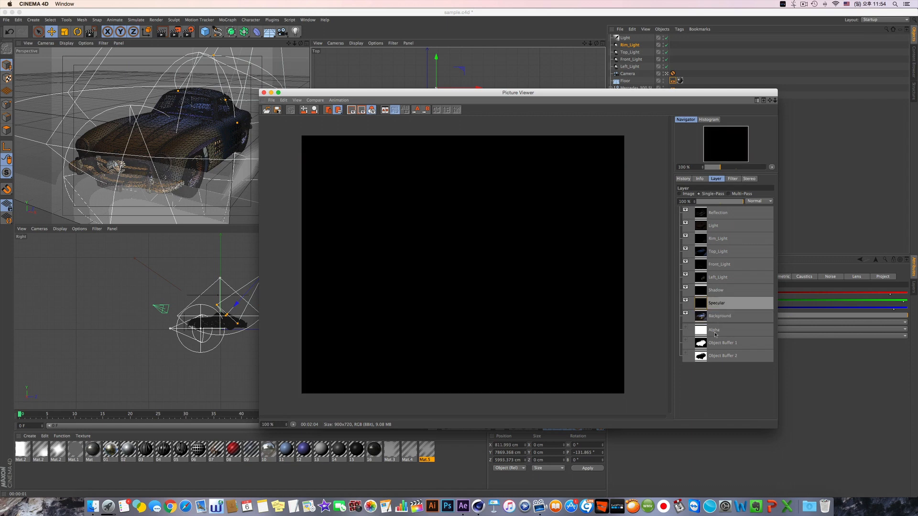
- Set the multi-pass mode to 3 Channels: Diffuse,Specular,Shadow and render the car to the Picture Viewer
key(super+b)
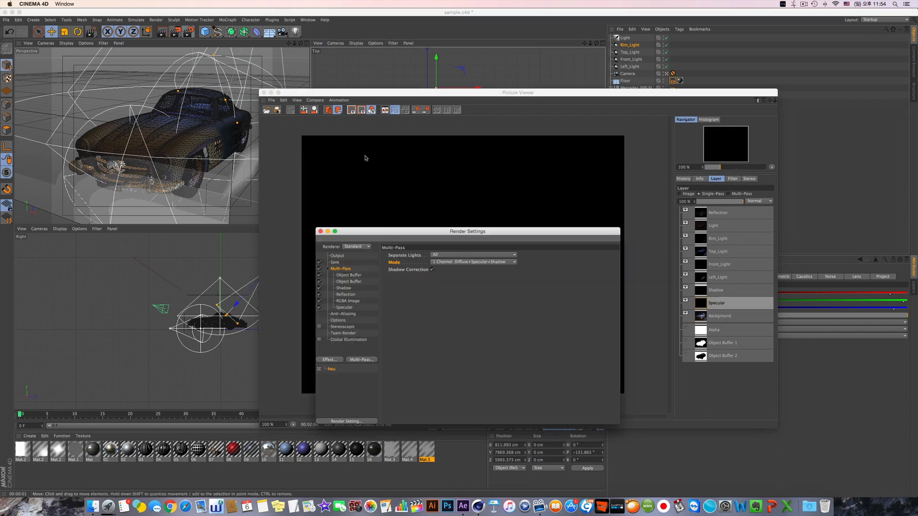
click(444, 262)
click(444, 268)
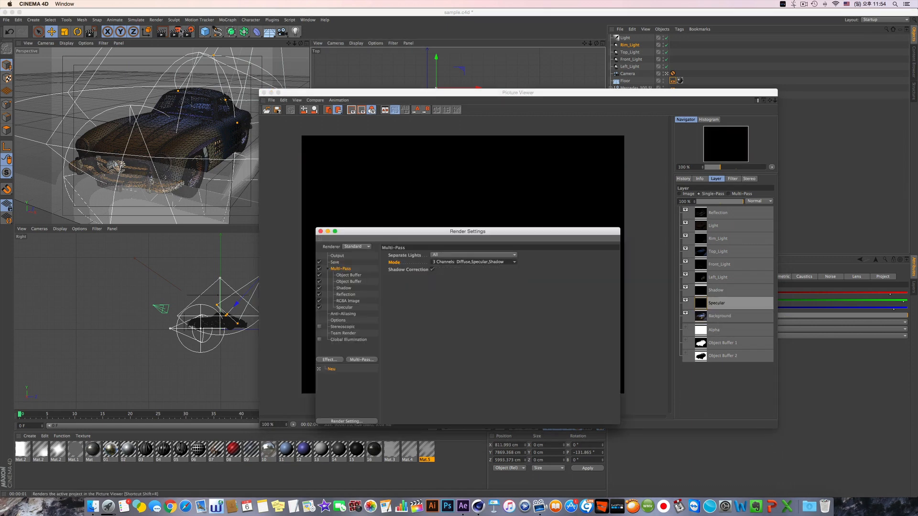
click(175, 32)
click(517, 172)
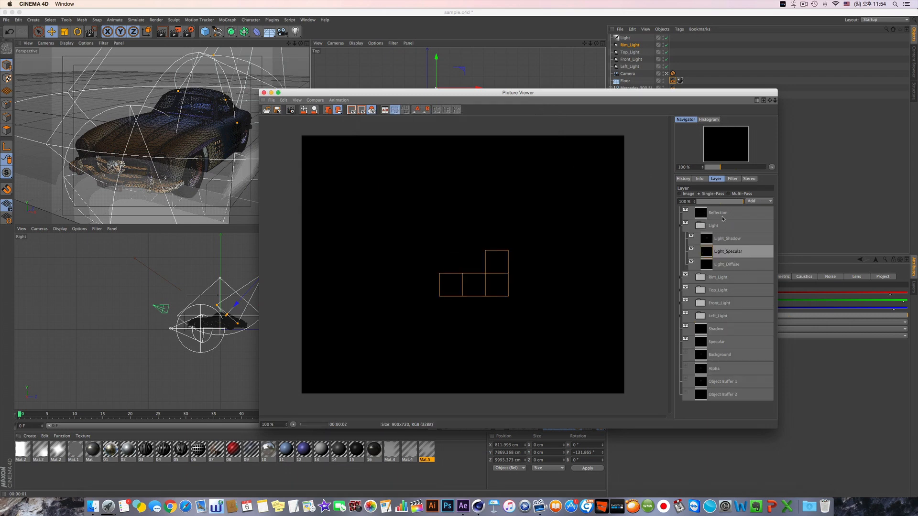
- View the Shadow, Specular and Background passes while the three-channel render is being calculated
click(708, 327)
click(717, 342)
click(720, 355)
click(718, 341)
click(719, 328)
- Compare the Left_Light, Front_Light, Top_Light and Rim_Light groups during the render
click(722, 315)
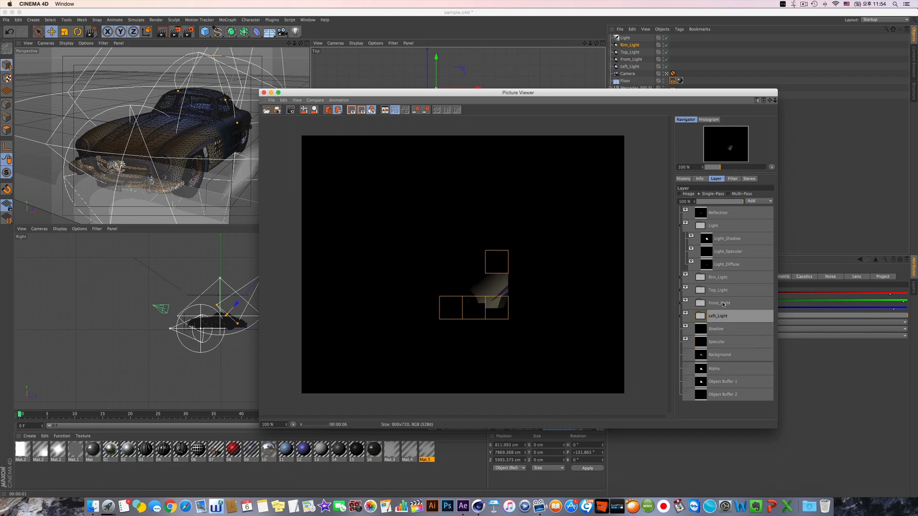
click(723, 303)
click(722, 290)
click(722, 278)
click(722, 290)
click(722, 303)
click(722, 316)
click(723, 303)
click(723, 290)
click(722, 278)
click(722, 290)
click(723, 303)
click(722, 317)
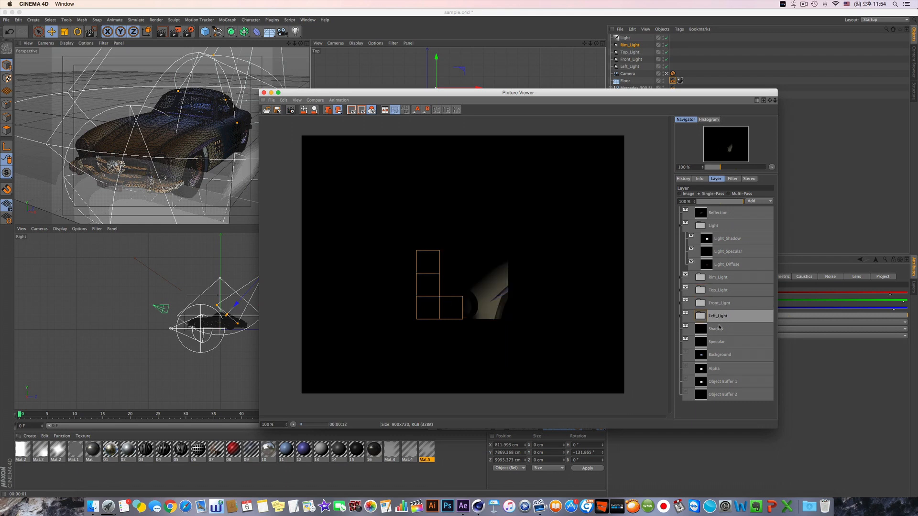
click(722, 303)
click(722, 290)
click(722, 278)
- View the Light_Diffuse, Light_Specular and Light_Shadow passes, enlarging the shadow pass
click(721, 264)
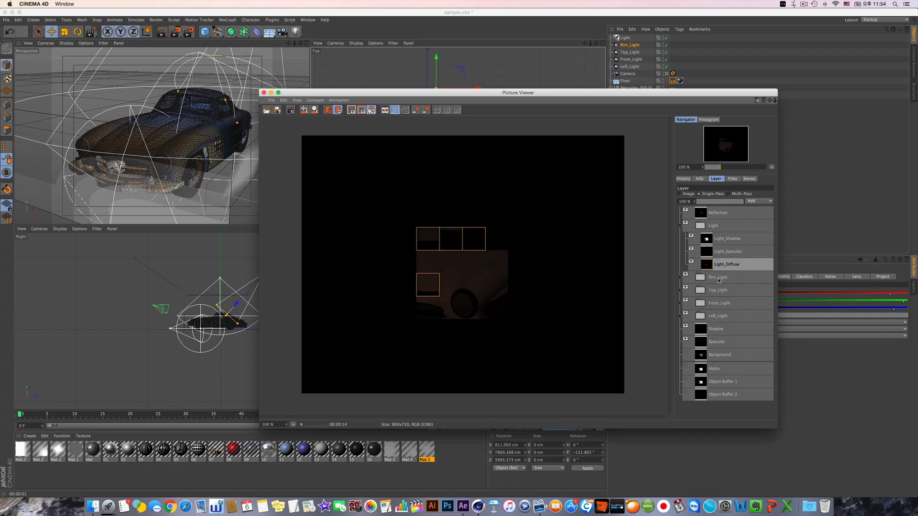
click(722, 251)
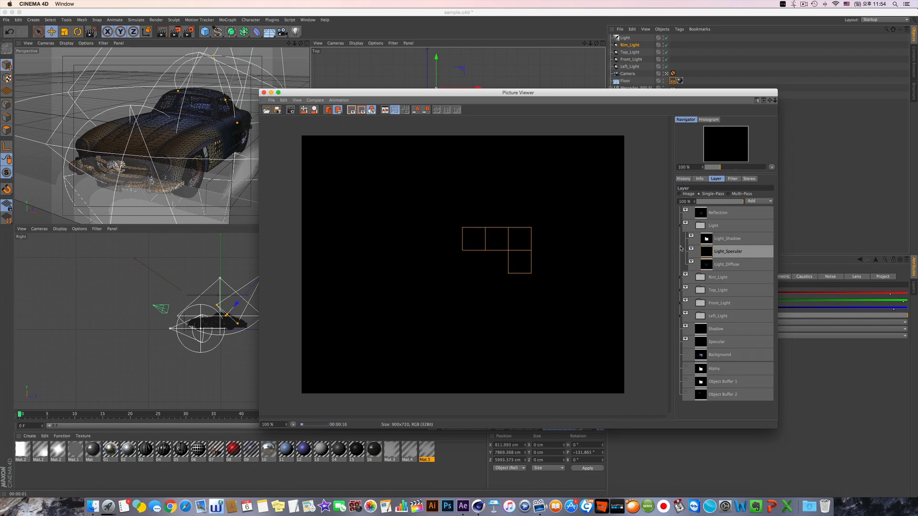
click(727, 238)
scroll(511, 293, up, 1)
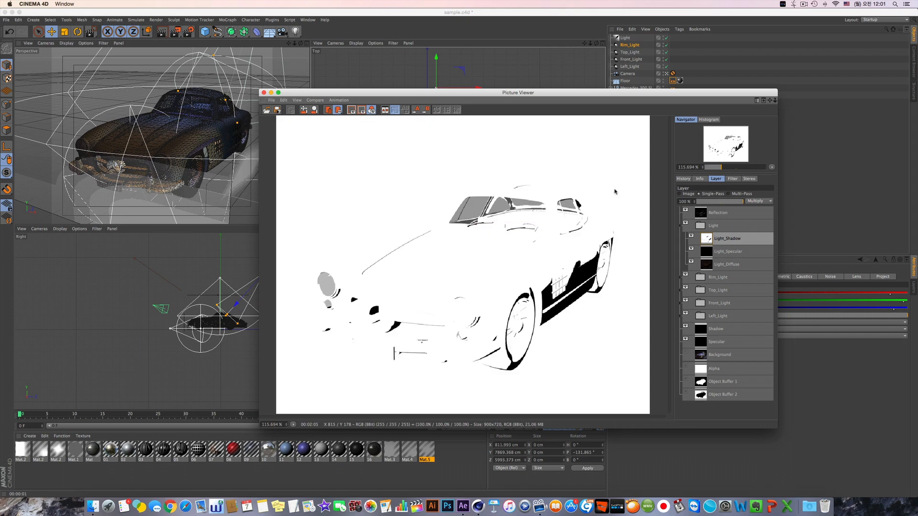
- Expand the Rim_Light and Top_Light groups and compare their shadow passes
click(685, 279)
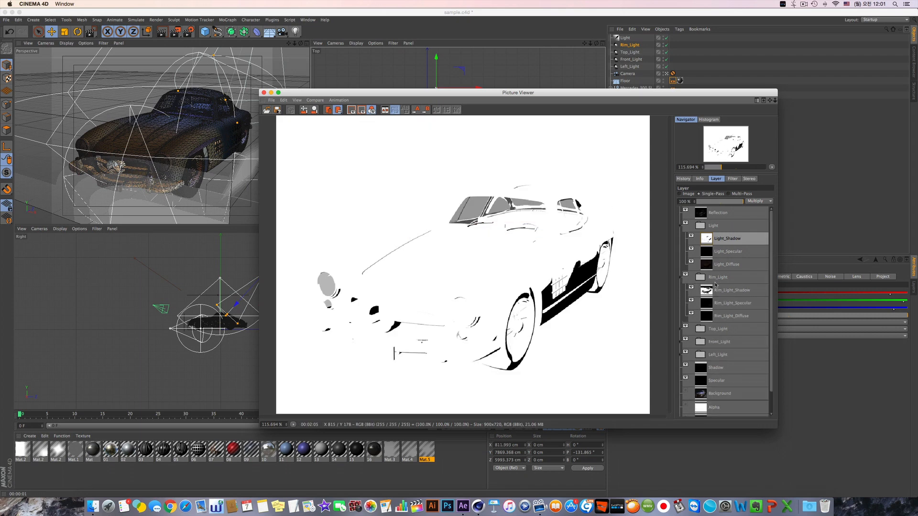
click(717, 290)
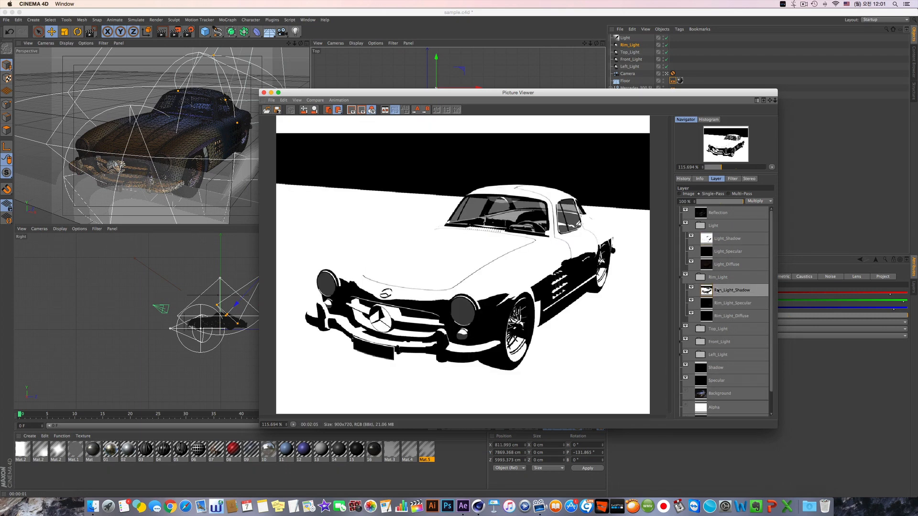
click(683, 330)
click(682, 331)
click(726, 342)
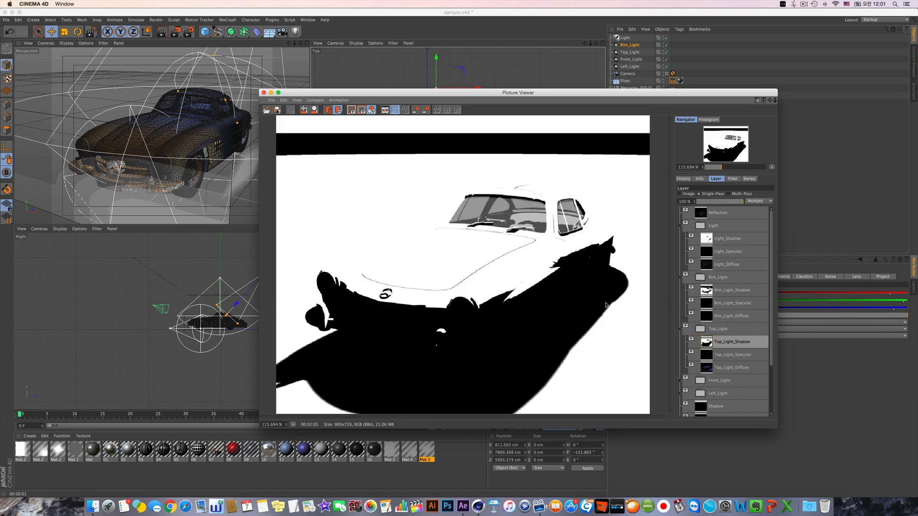
click(735, 296)
scroll(498, 302, down, 1)
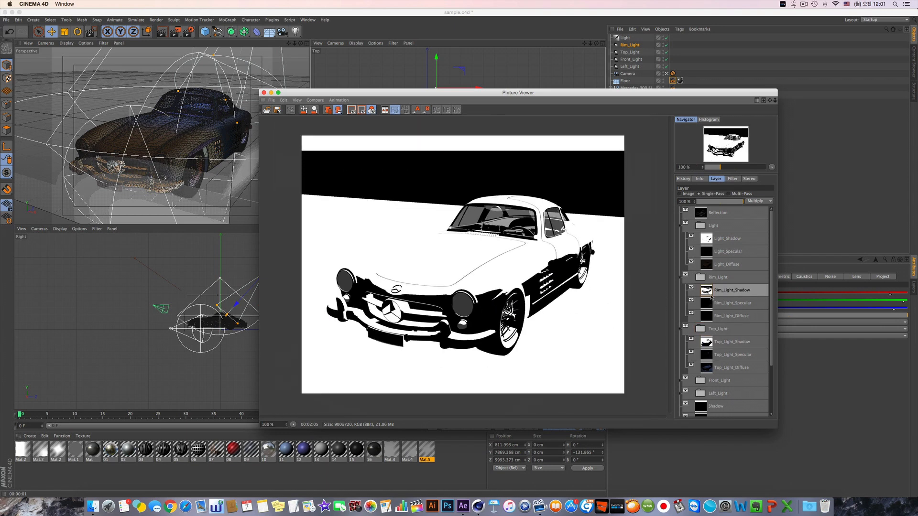
- Expand the Front_Light and Left_Light groups and view their shadow passes alongside Top_Light_Shadow
click(683, 381)
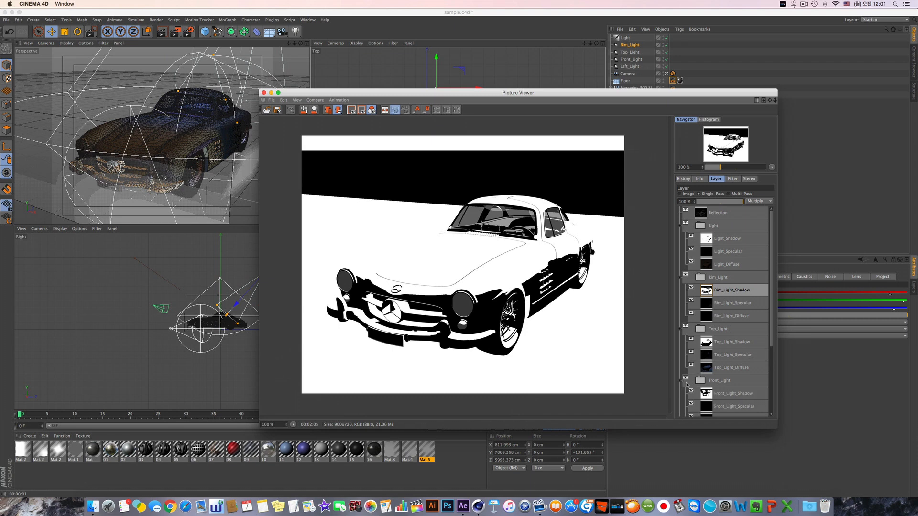
click(715, 394)
scroll(708, 368, down, 4)
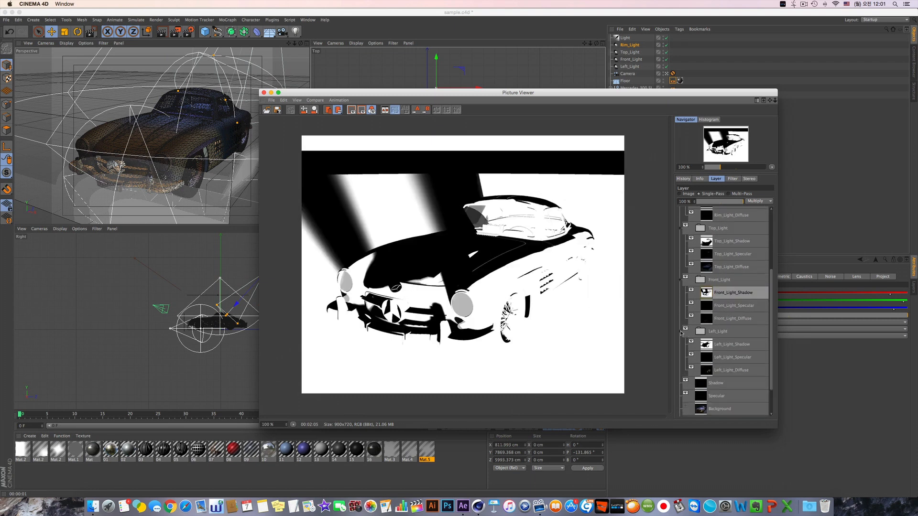
click(681, 331)
click(739, 345)
click(732, 241)
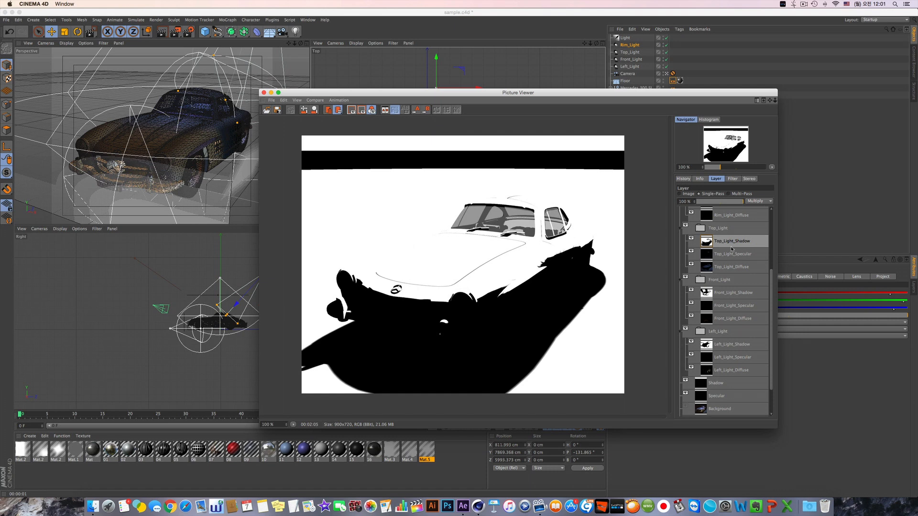
- Return to the Rim_Light_Shadow pass and view the Reflection pass
click(729, 222)
scroll(727, 239, up, 4)
click(732, 290)
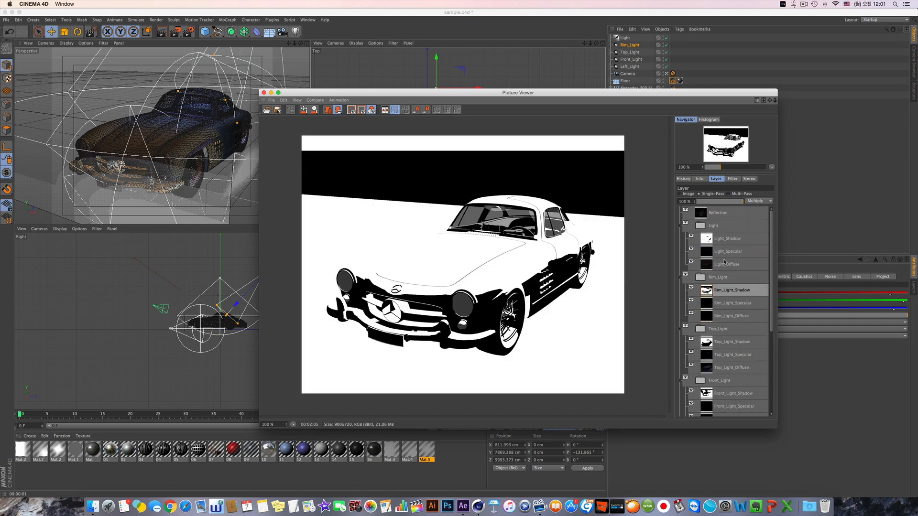
click(721, 214)
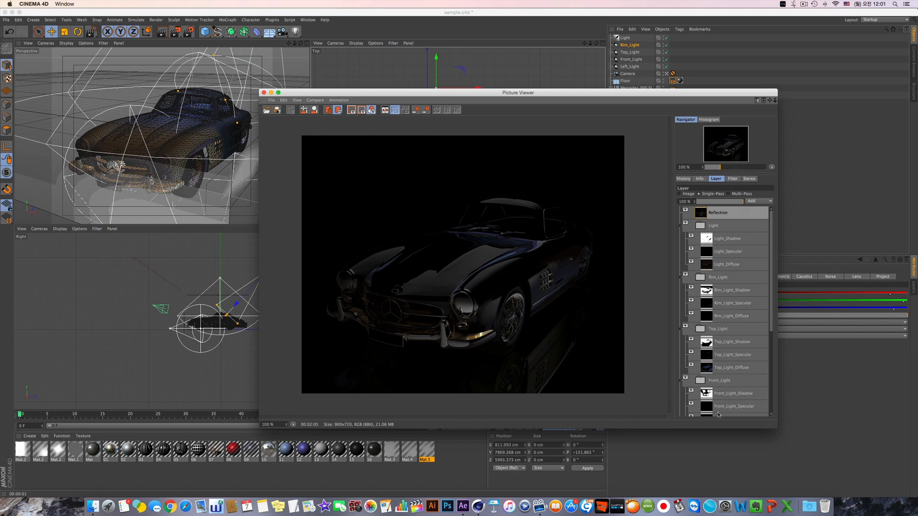
- Set Separate Lights to Selected in the multi-pass settings and render the car to the Picture Viewer
click(290, 110)
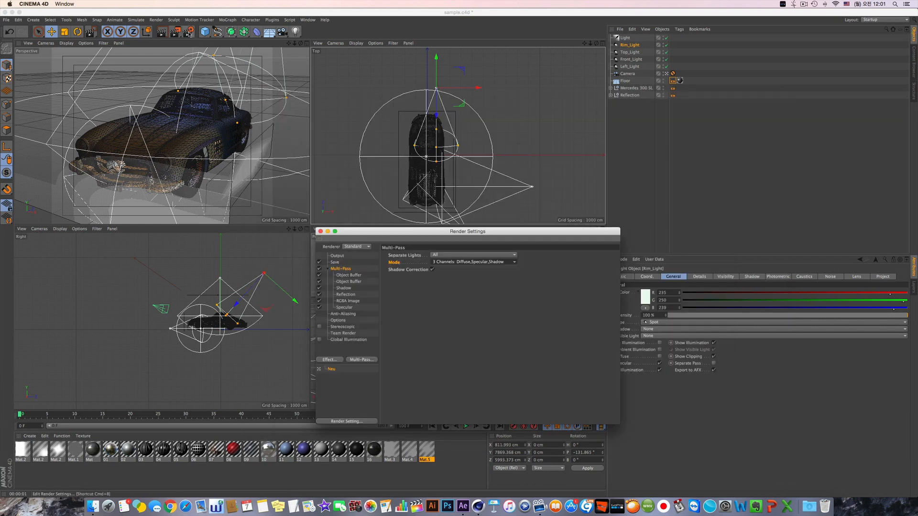
click(473, 262)
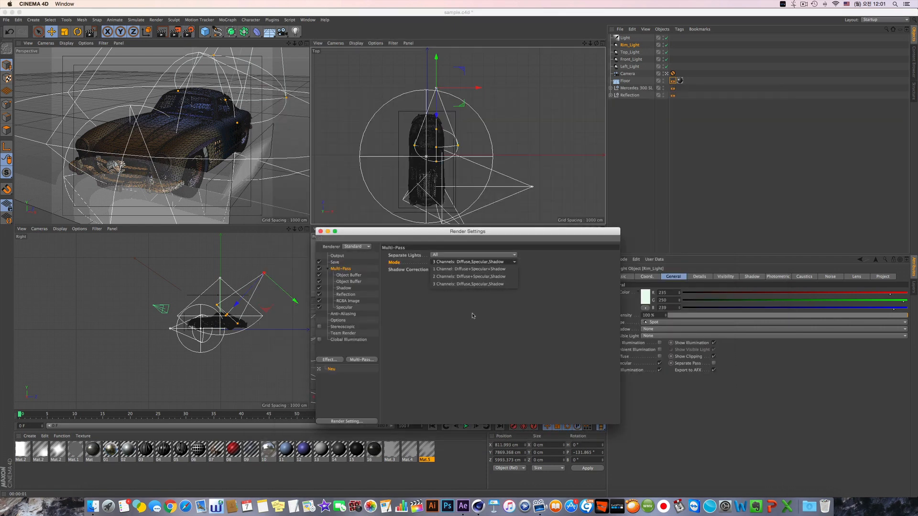
click(473, 276)
click(440, 256)
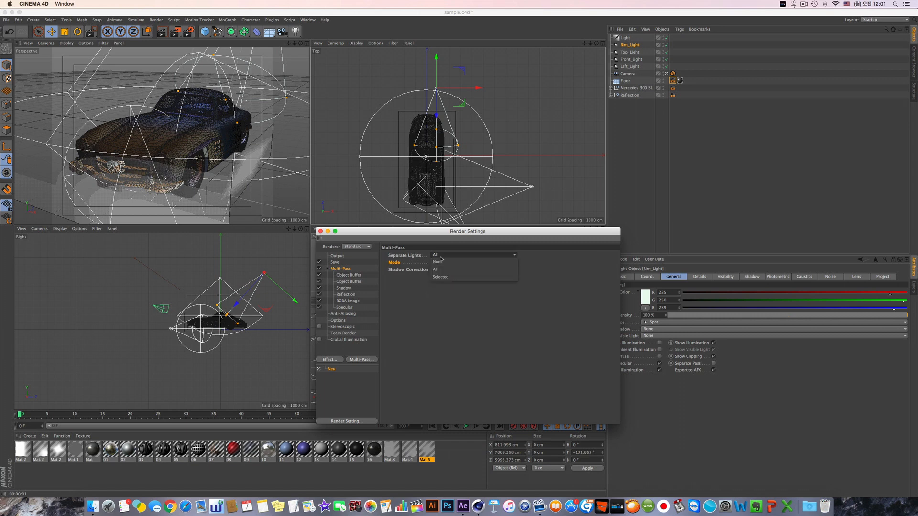
click(474, 277)
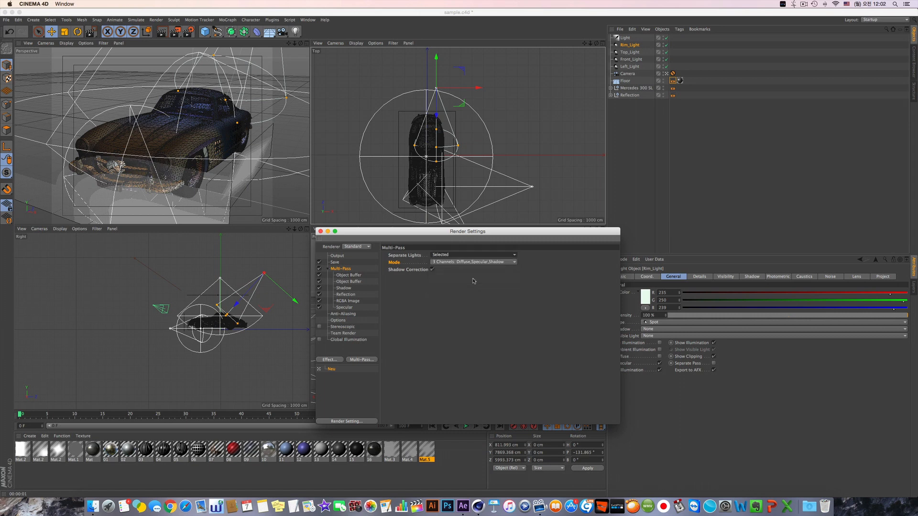
click(175, 32)
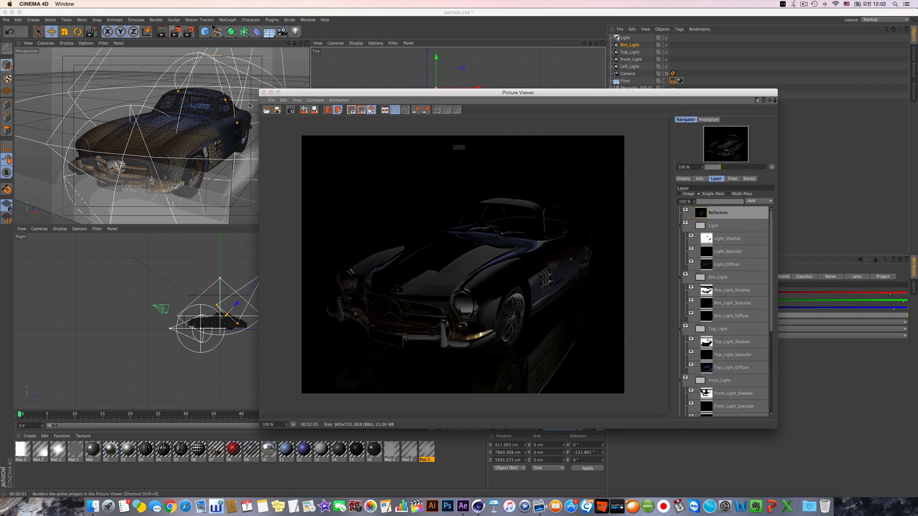
click(513, 170)
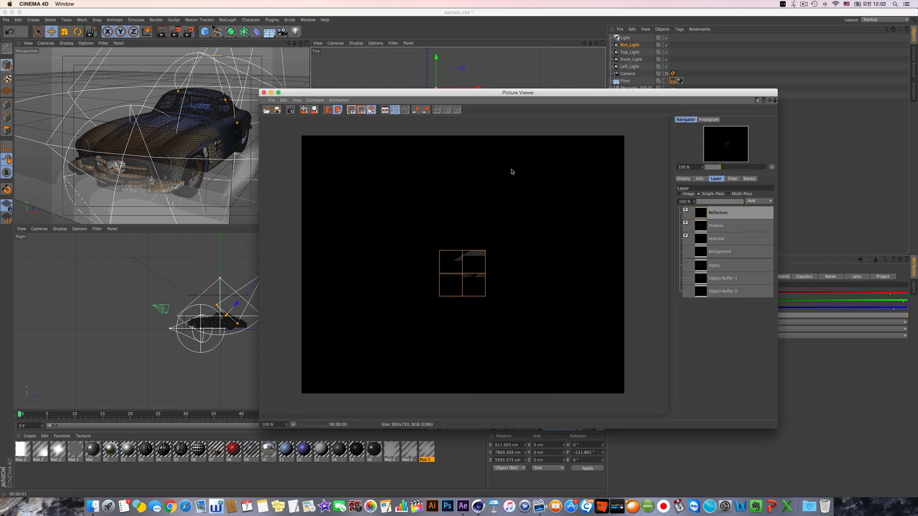
- View the Specular, Background, Alpha, Shadow and Reflection passes of the render with Separate Lights set to Selected
click(724, 239)
click(724, 252)
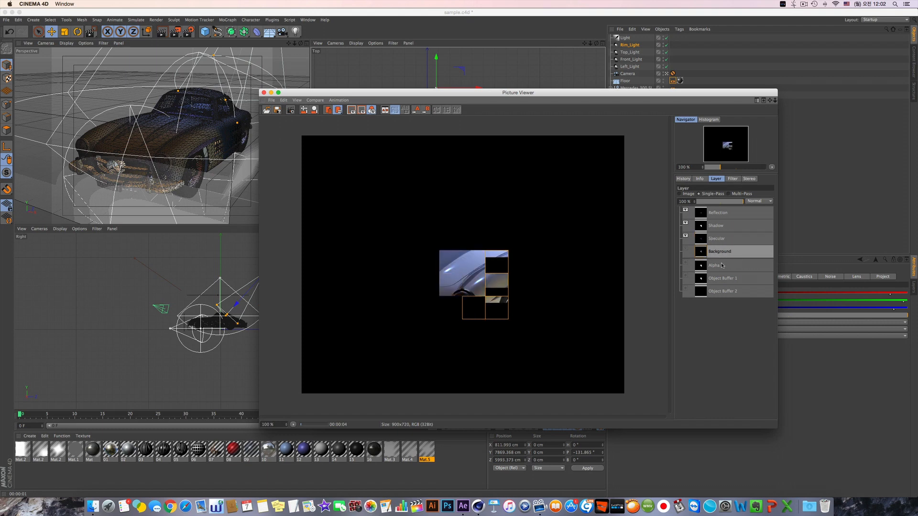
click(723, 265)
click(724, 251)
click(724, 239)
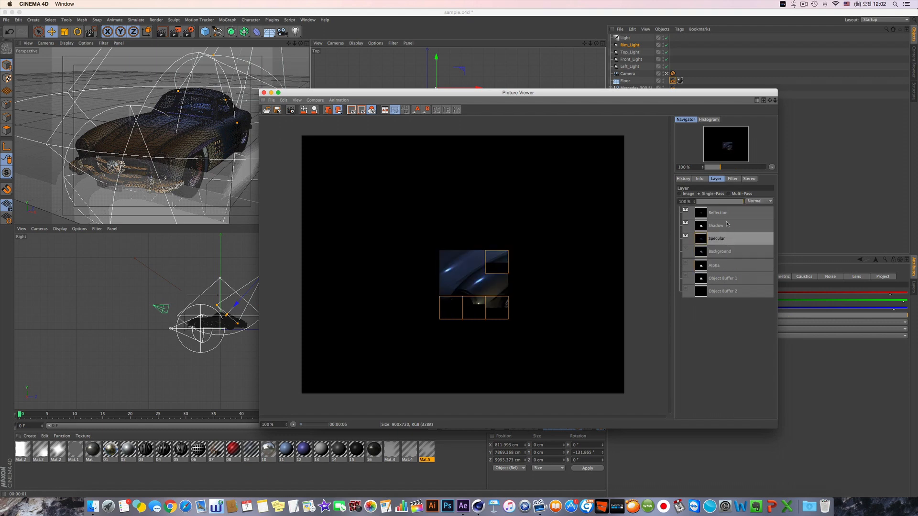
click(724, 226)
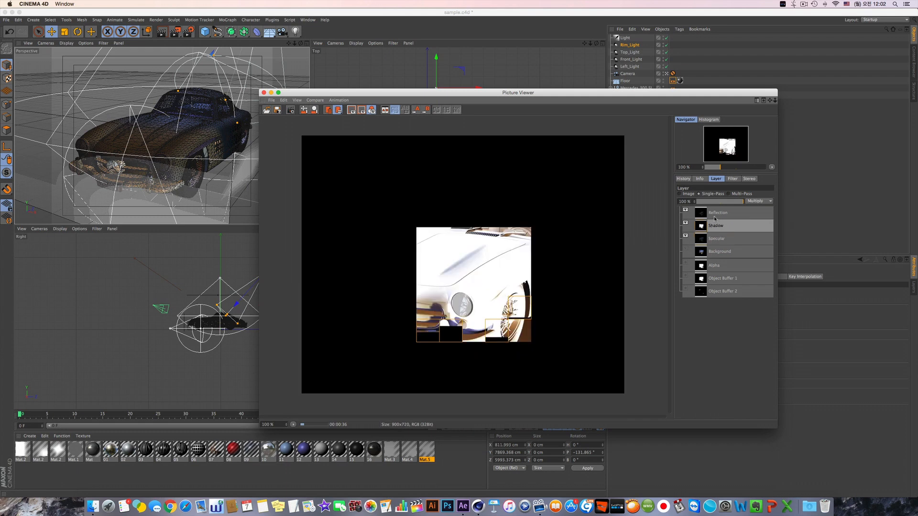
click(715, 217)
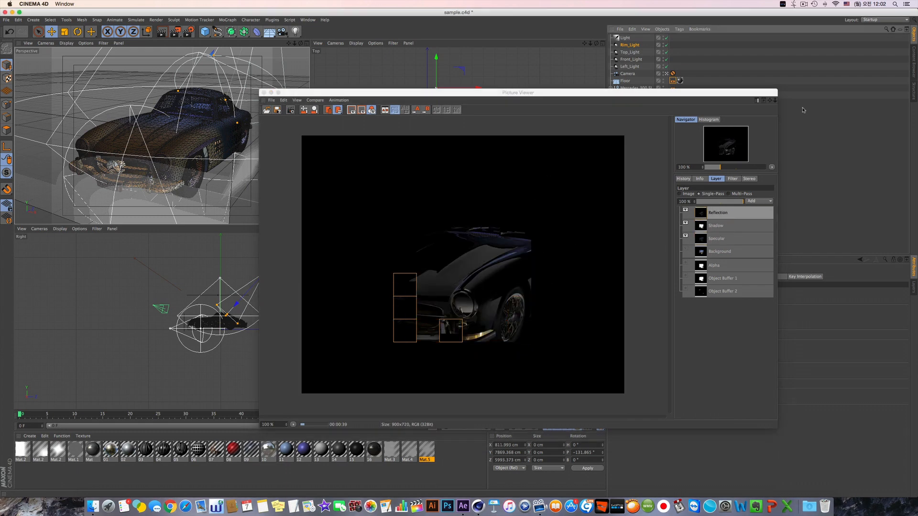
- Stop the running render, close the Picture Viewer and set Separate Lights to All in the multi-pass settings
click(264, 93)
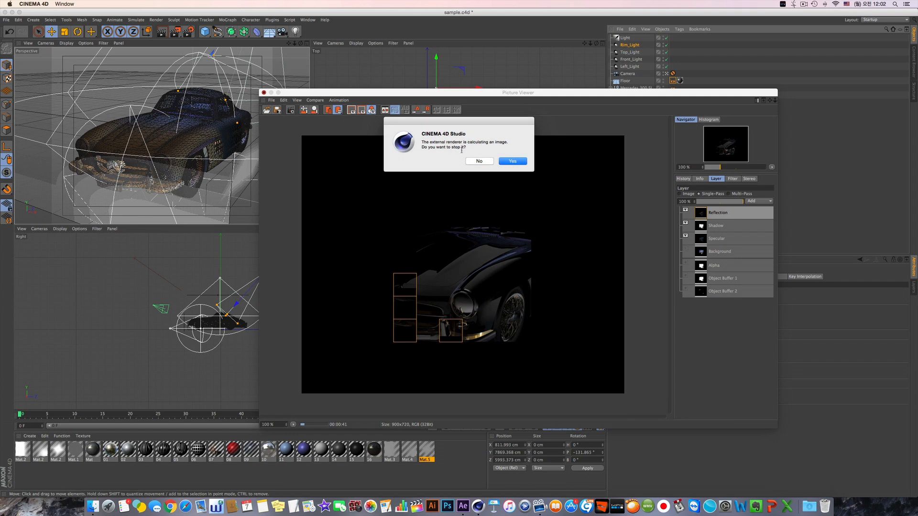
click(514, 162)
click(188, 31)
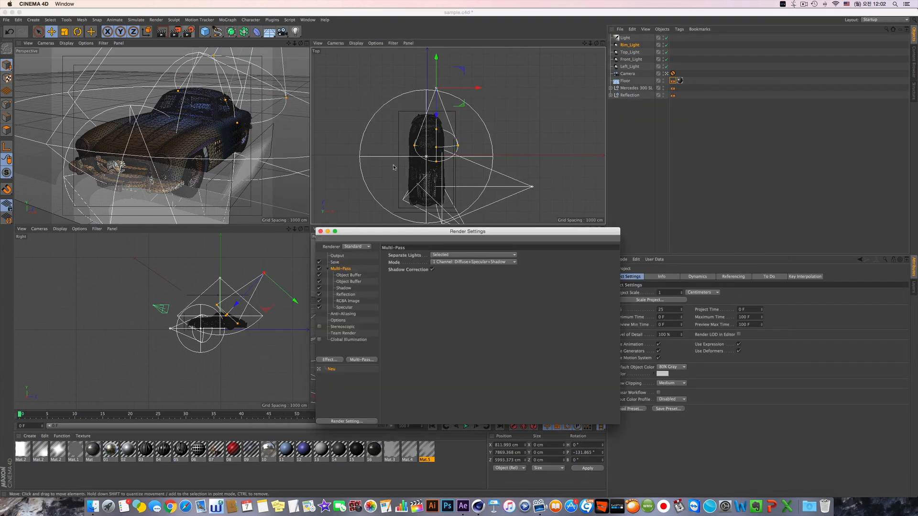
drag(484, 231, 537, 186)
click(526, 210)
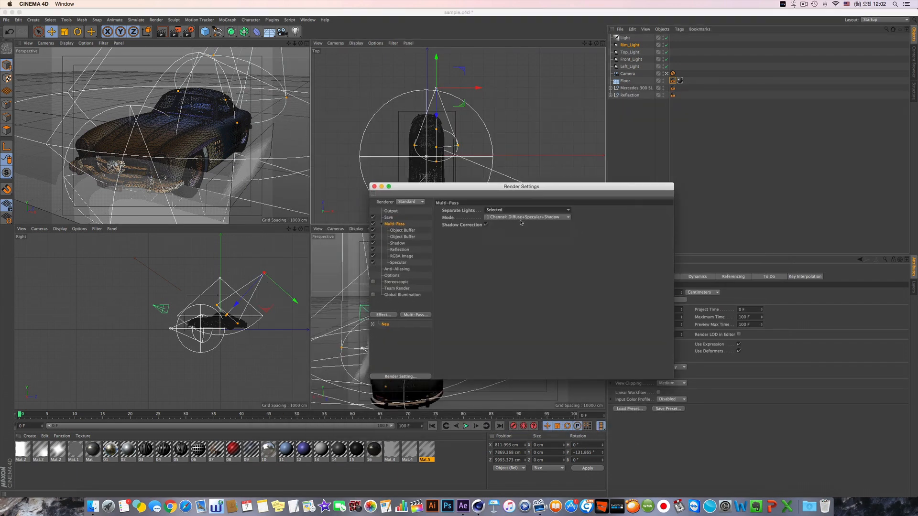
click(518, 224)
click(522, 218)
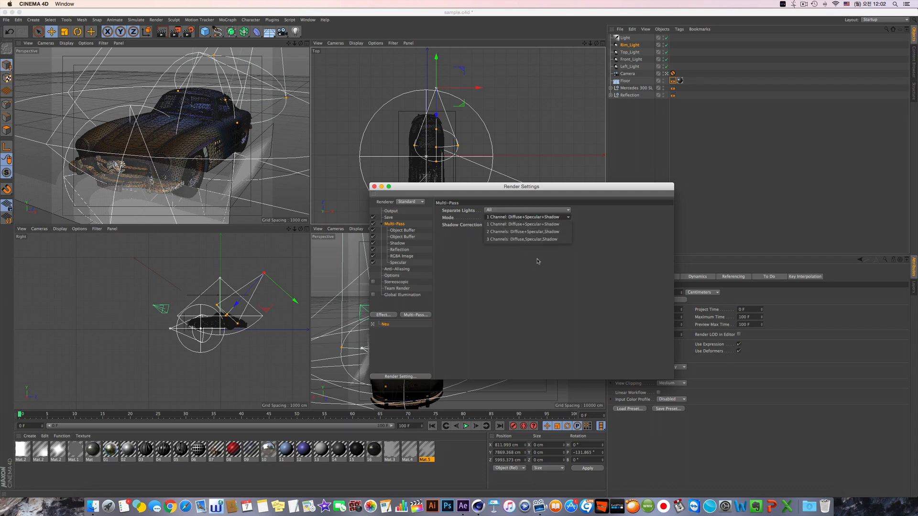
click(529, 288)
- Add a Diffuse channel to the multi-pass list in the render settings
click(397, 276)
click(397, 270)
click(398, 251)
click(400, 237)
click(399, 231)
click(397, 225)
right_click(397, 228)
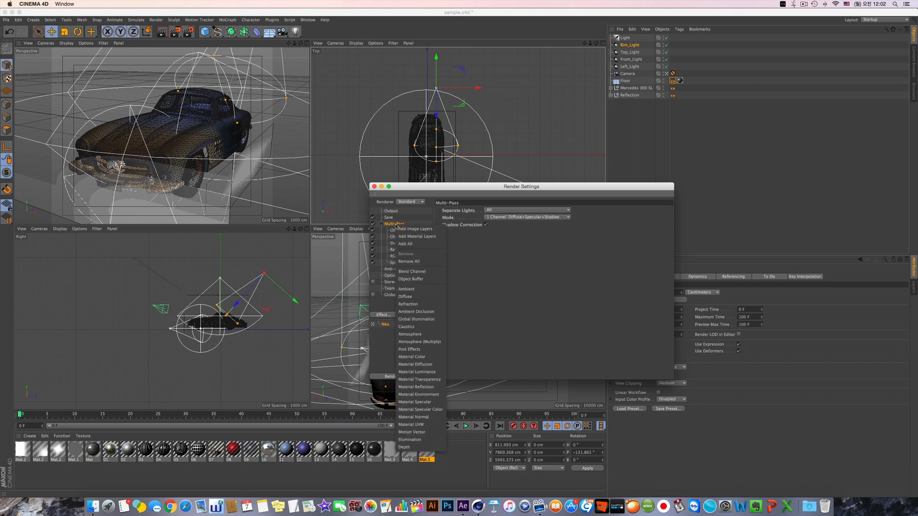
click(423, 294)
click(401, 230)
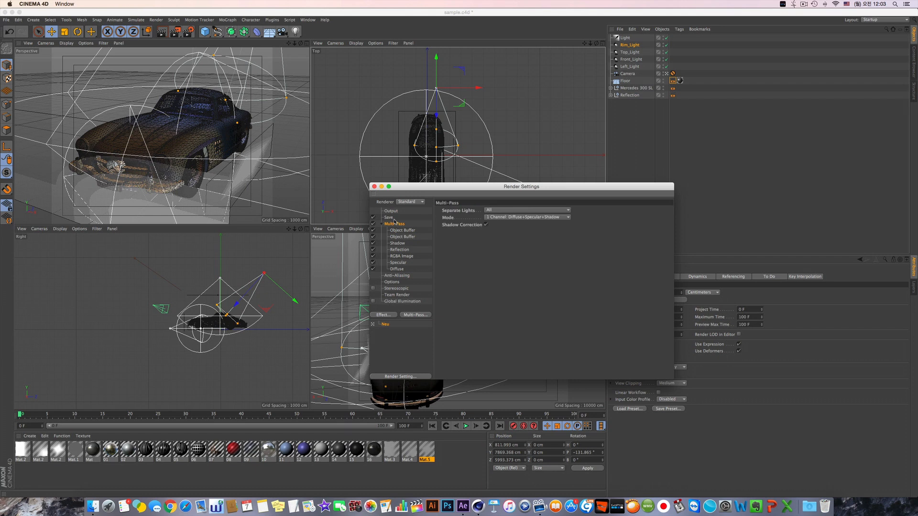
- Enable saving of the compositing project file and accept test_2 as the regular image's save name
click(389, 218)
click(495, 362)
drag(494, 380, 494, 467)
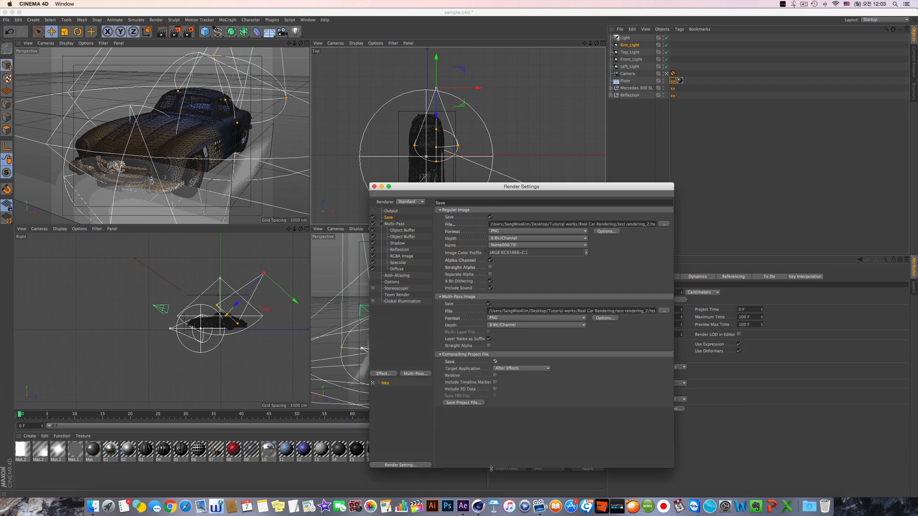
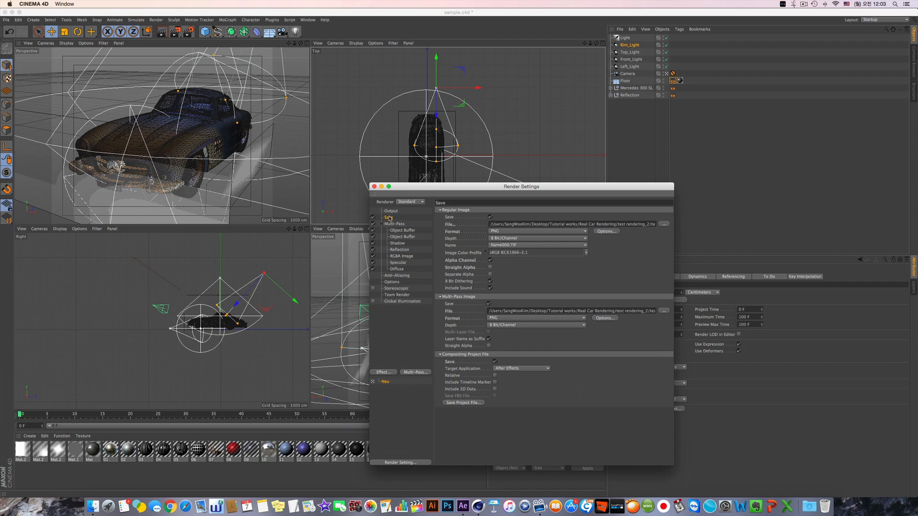
click(664, 223)
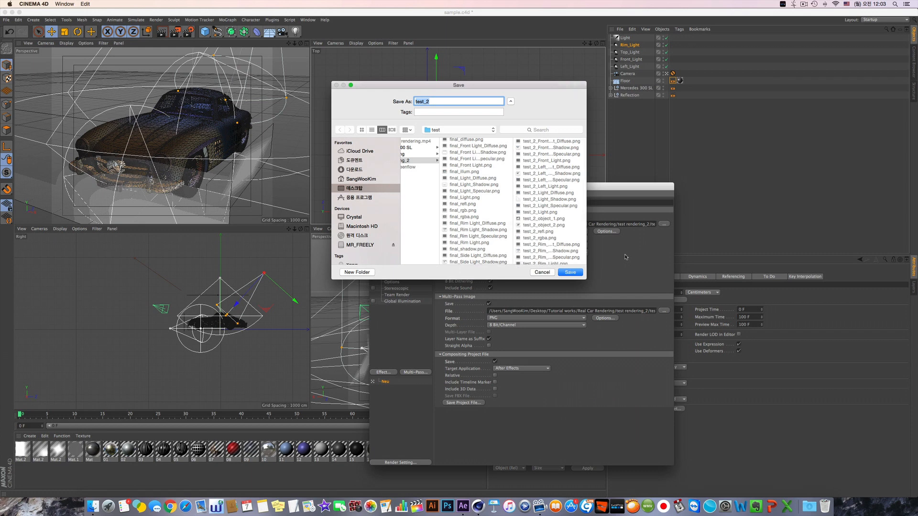
click(569, 272)
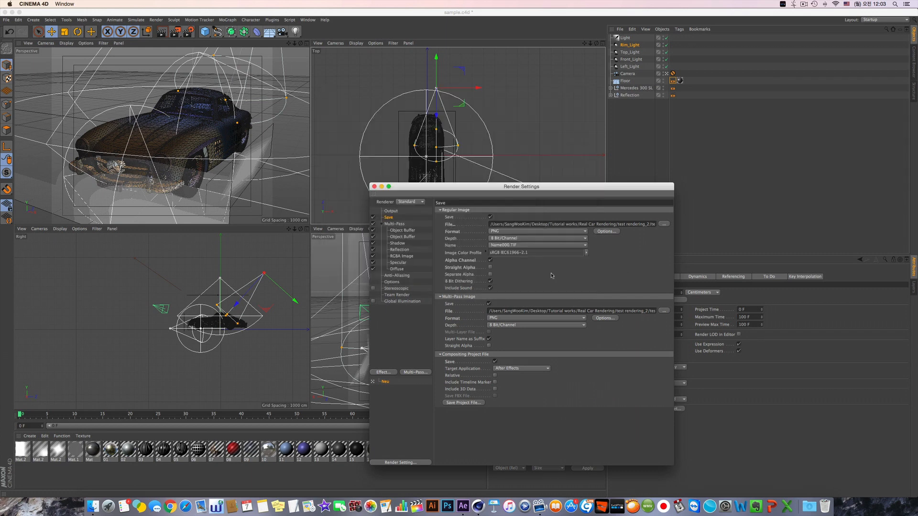
- Switch to Finder and try to delete all files in the test rendering_2 folder
key(super+Tab)
key(super+Tab)
key(super+Tab)
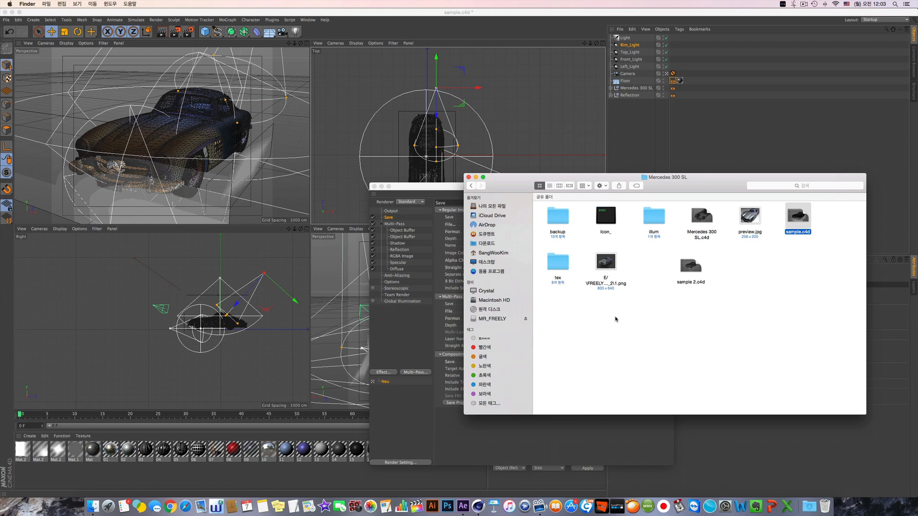
click(470, 186)
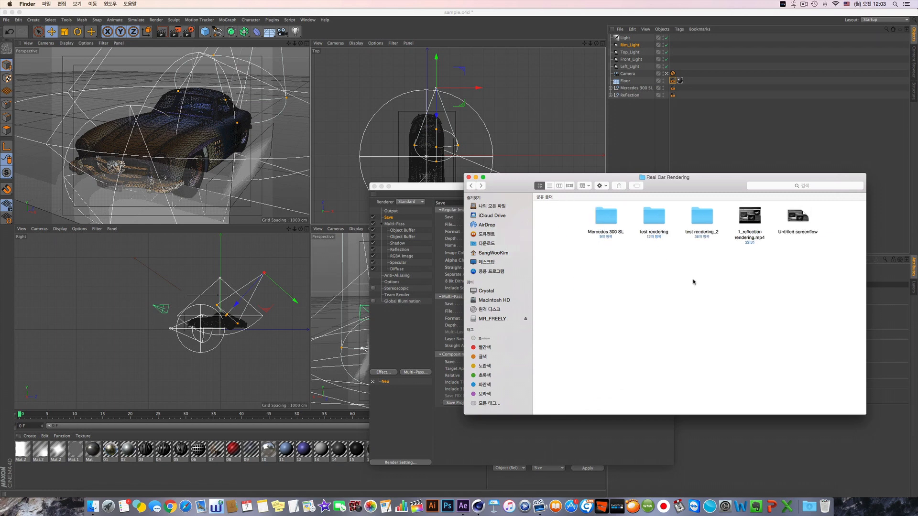
double_click(701, 218)
key(super+a)
scroll(676, 313, down, 1)
scroll(677, 313, up, 1)
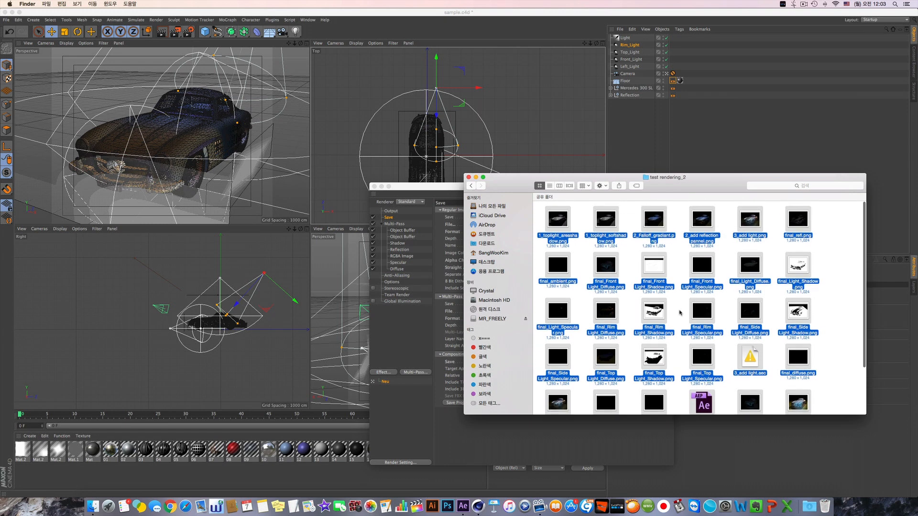
click(840, 299)
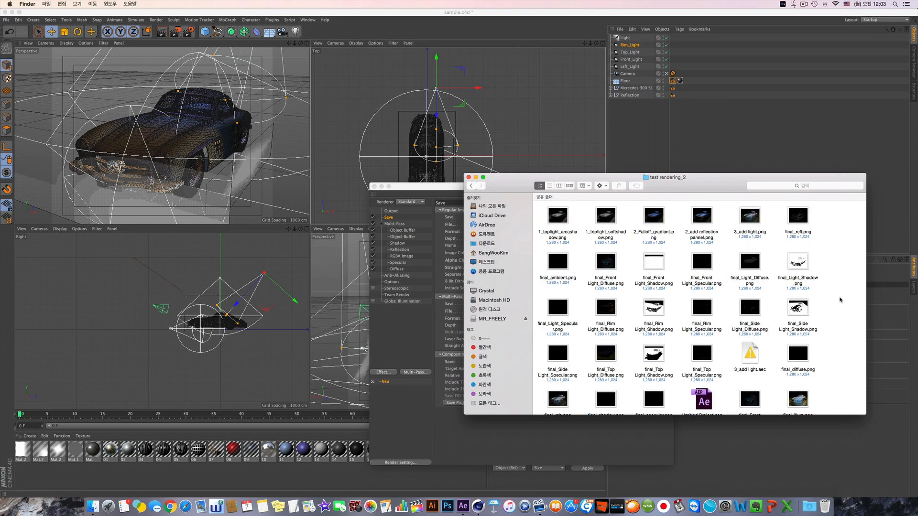
key(super+a)
key(super+BackSpace)
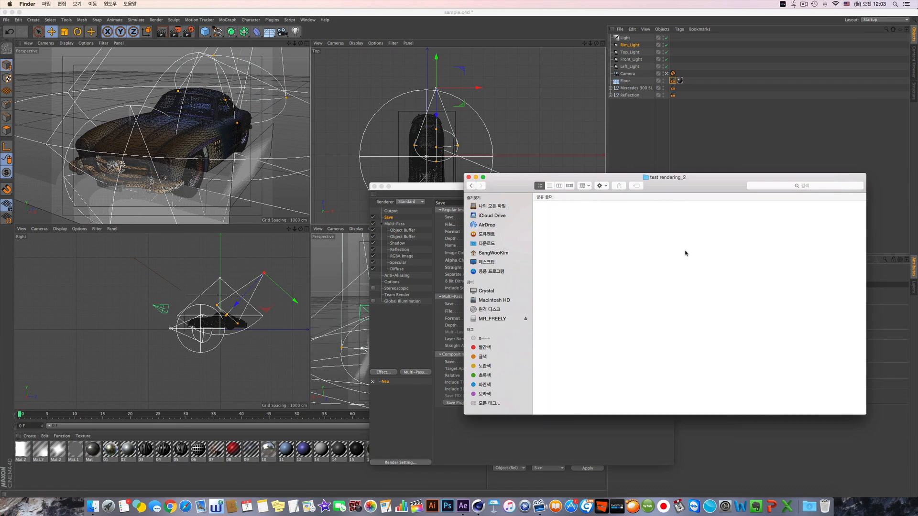
- Return to the Cinema 4D render settings and name the regular image file test_1
drag(496, 190, 558, 245)
click(512, 272)
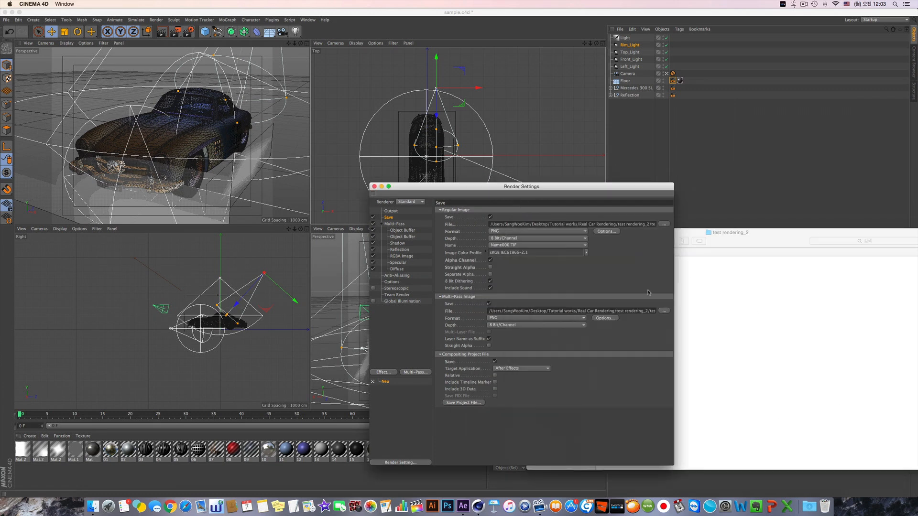
click(664, 224)
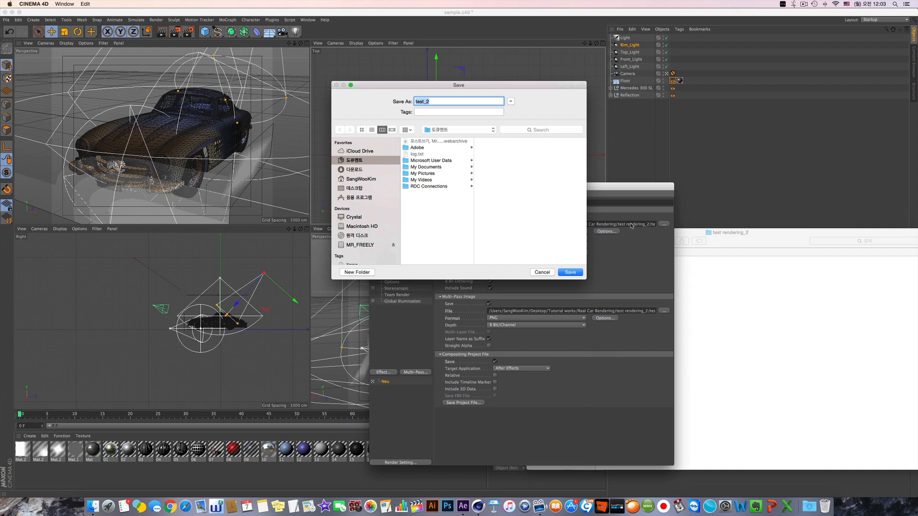
text(test_1)
key(Return)
- Open the test folder inside test rendering_2 in Finder and delete all the old render files
click(775, 382)
click(741, 342)
double_click(812, 440)
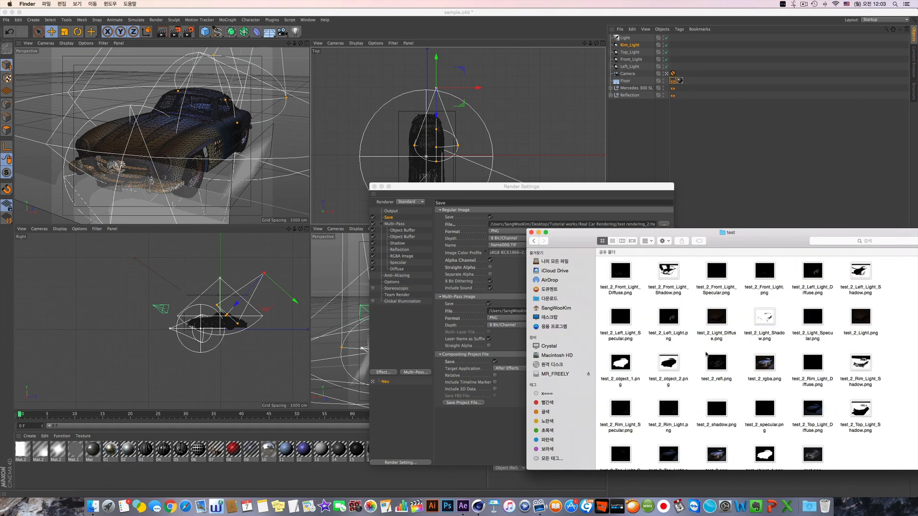
key(super+a)
key(super+BackSpace)
- Set the regular image and multi-pass image to save as test_1 in the test folder
click(664, 223)
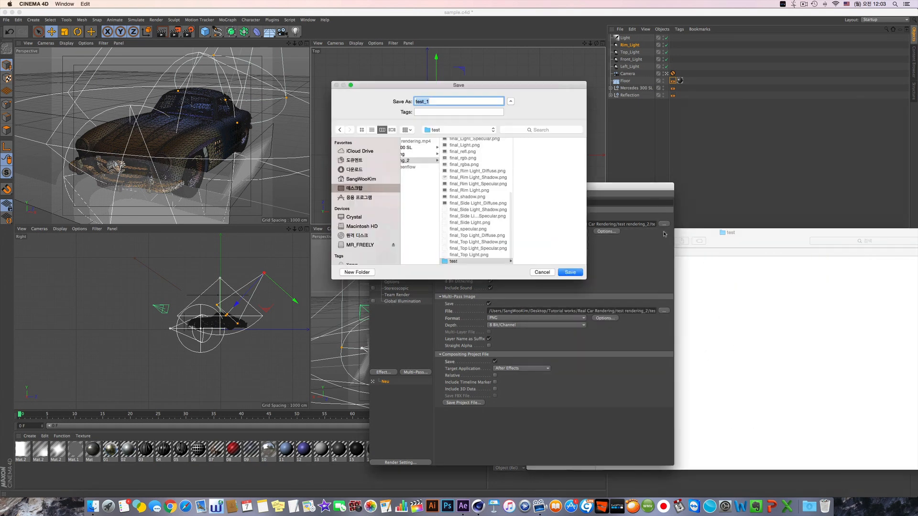
click(455, 262)
click(570, 272)
click(664, 311)
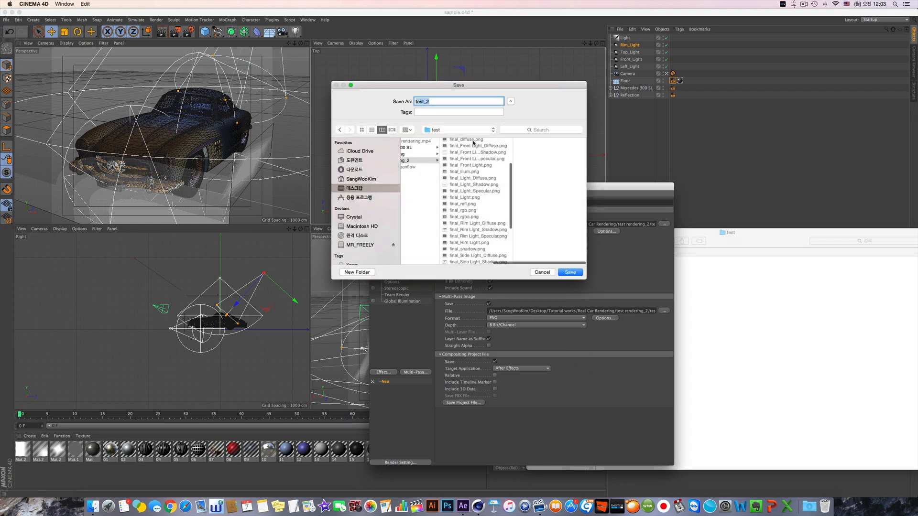
key(Right)
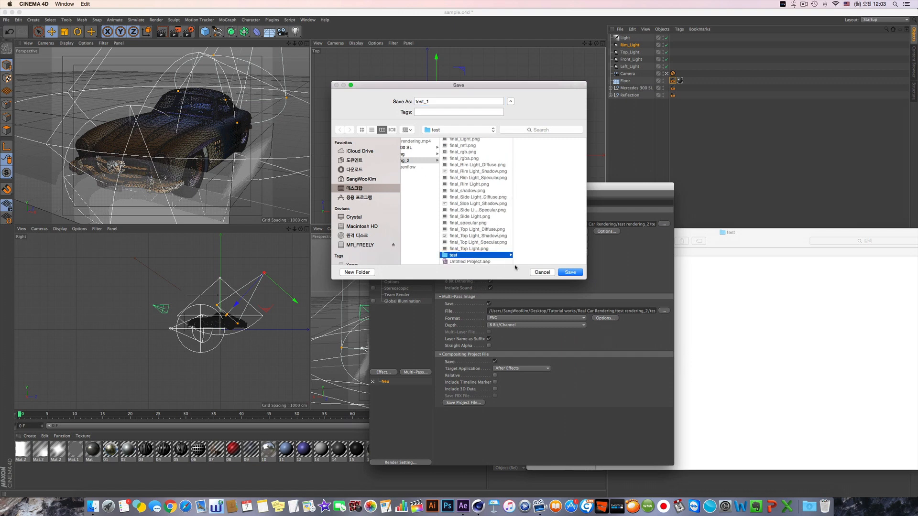
key(Return)
- Render the car to the Picture Viewer and view the Rim_Light, Top_Light, Front_Light, Left_Light and Shadow passes
key(shift+r)
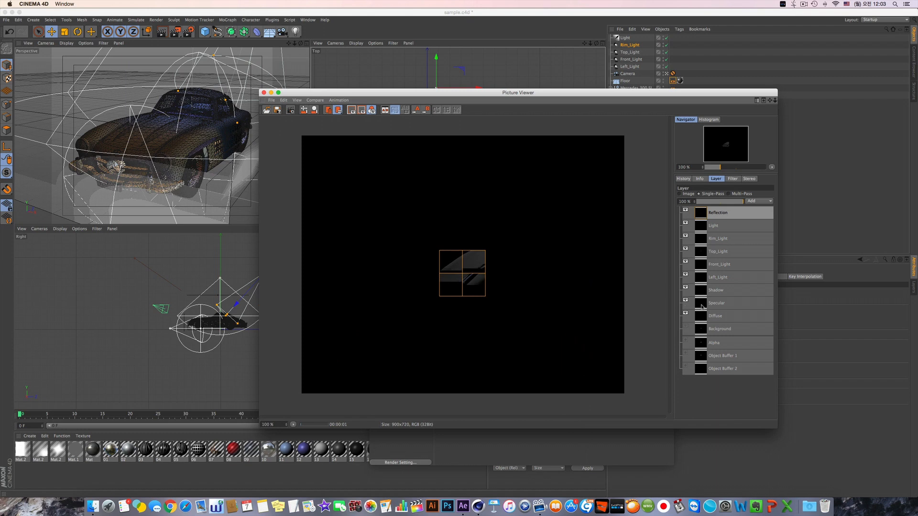
click(731, 243)
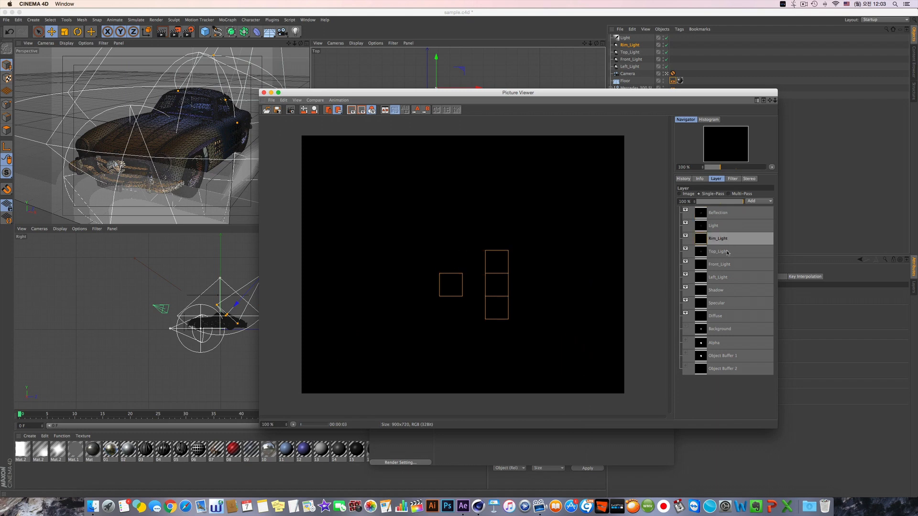
click(727, 253)
click(725, 265)
click(724, 277)
click(722, 289)
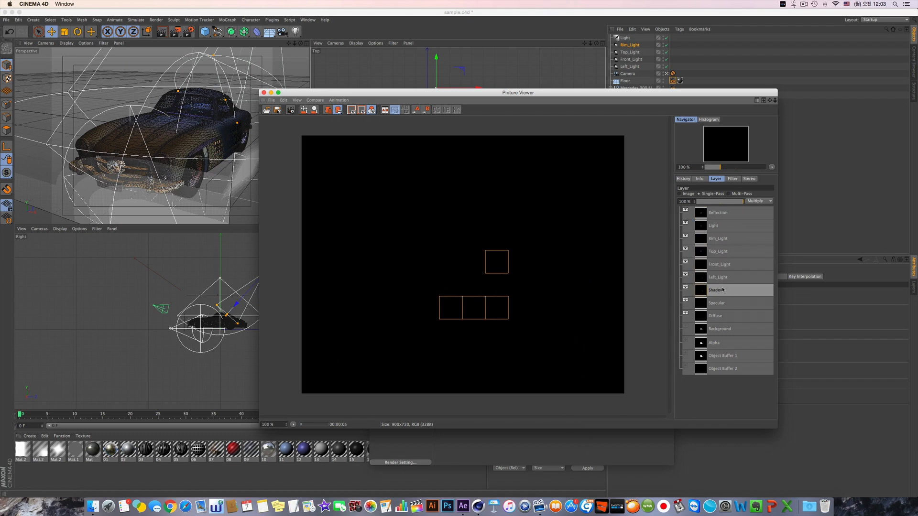
click(723, 278)
click(722, 264)
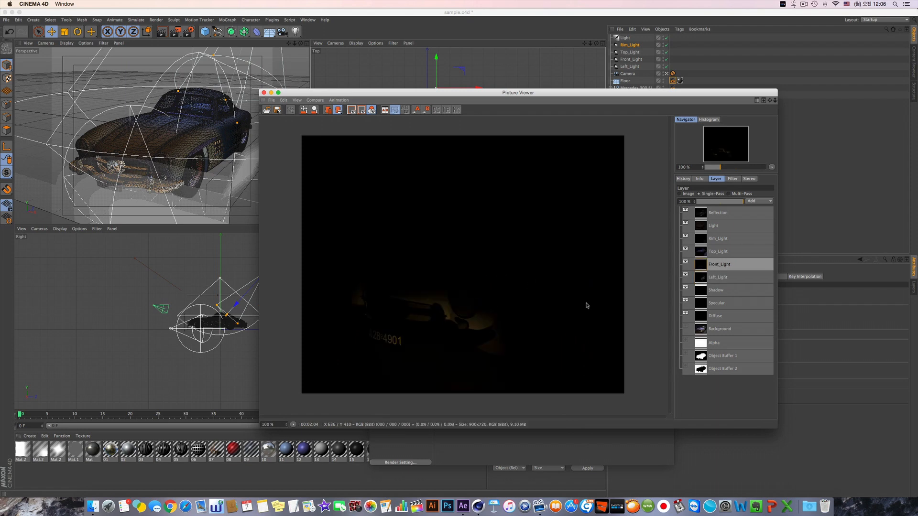
- Rename the regular image and multi-pass image output files as test_2 in the save settings
click(188, 32)
click(664, 224)
click(459, 102)
key(Return)
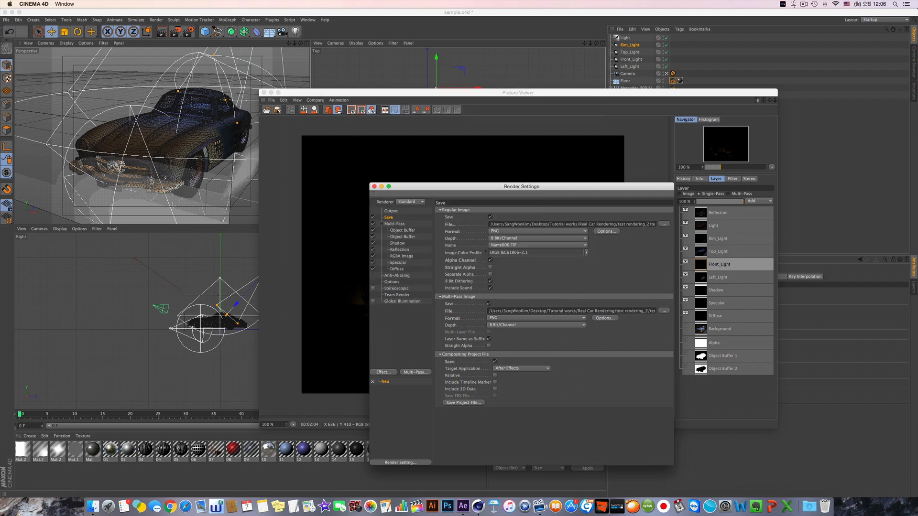
click(664, 311)
click(455, 103)
key(Return)
- Set Separate Lights to Selected in the multi-pass settings, keeping the 1 Channel: Diffuse+Specular+Shadow mode
click(394, 224)
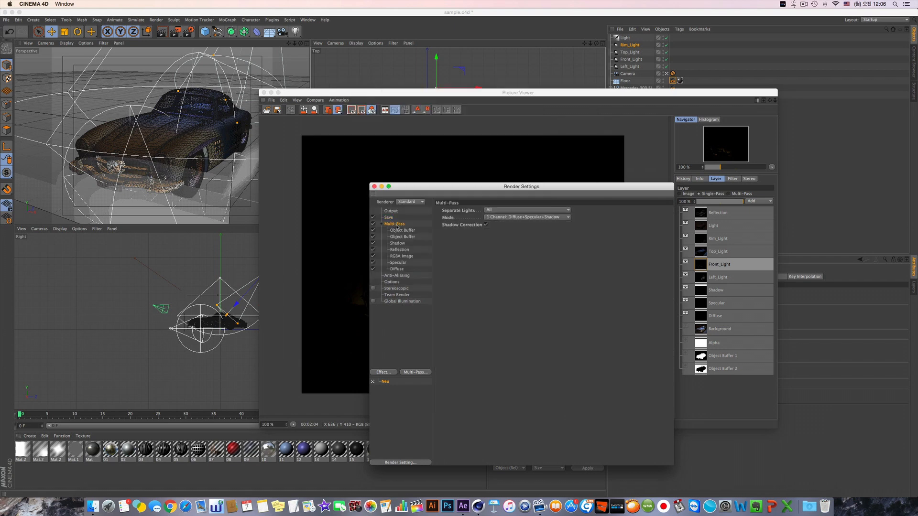
click(494, 218)
click(498, 212)
click(506, 210)
click(510, 232)
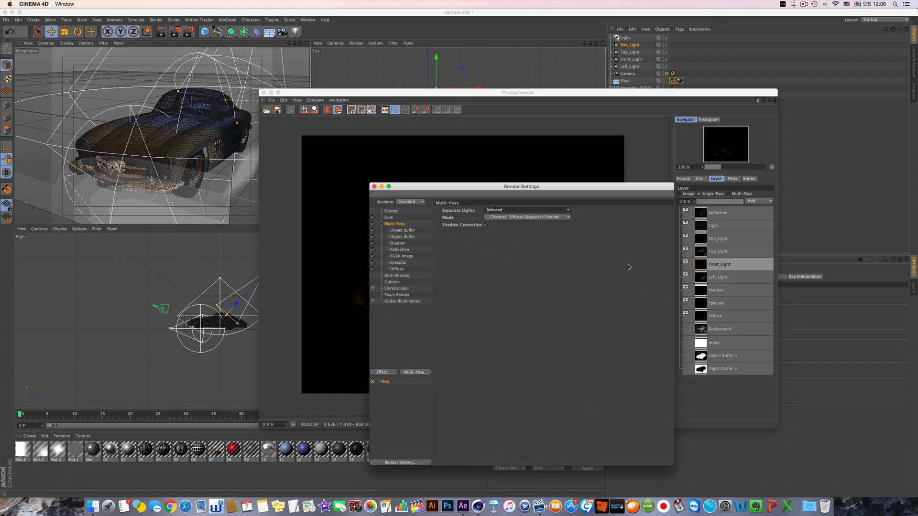
click(543, 218)
click(529, 268)
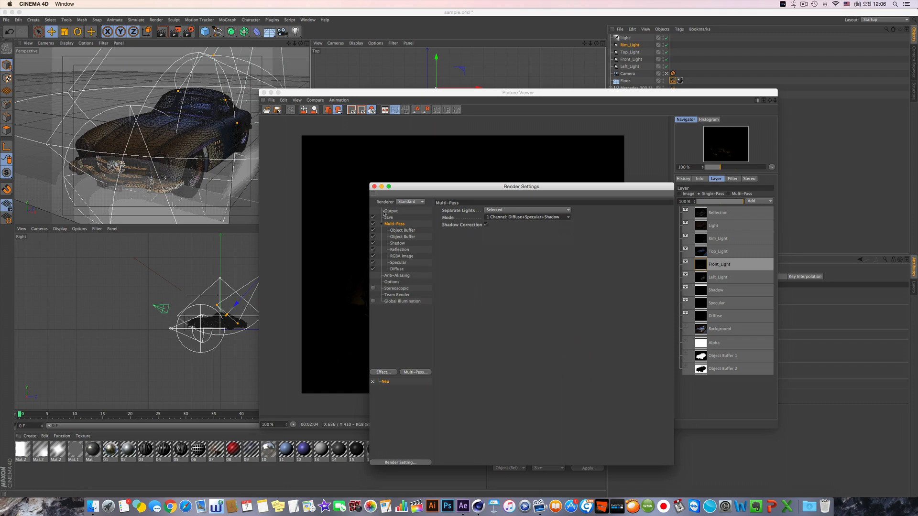
- Render the test_2 version to the Picture Viewer and view its Specular, Diffuse, Shadow and Reflection passes
key(shift+r)
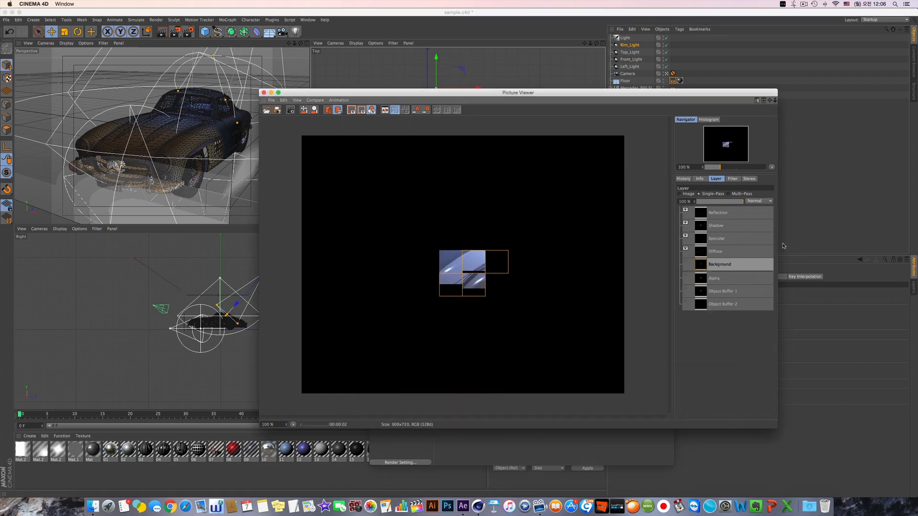
click(717, 239)
click(717, 251)
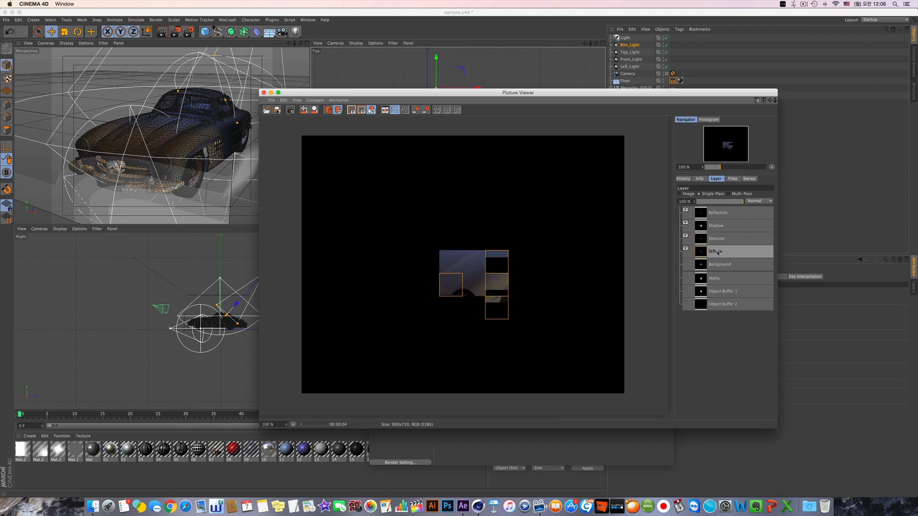
click(717, 225)
click(718, 212)
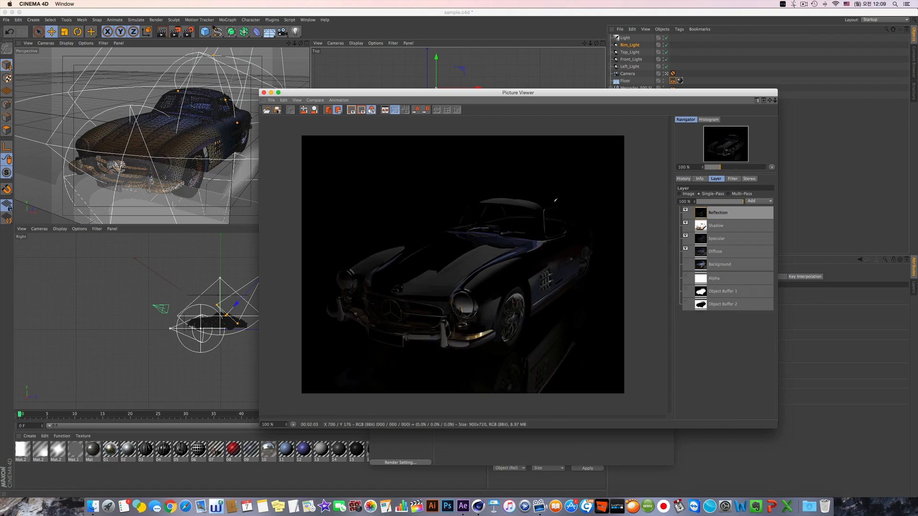
- Switch to After Effects, import test_1.aec from the test folder and expand the Special Passes folder
key(super+Tab)
key(super+Tab)
click(75, 27)
double_click(50, 140)
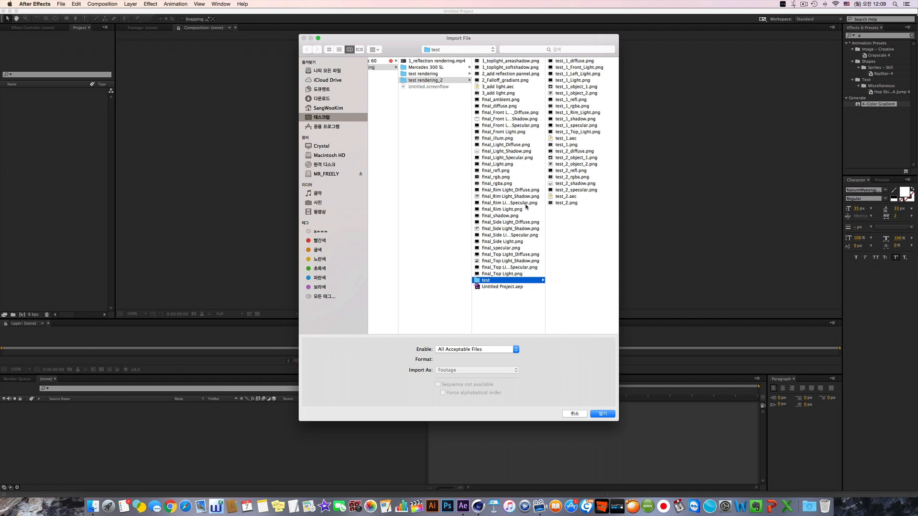
double_click(568, 138)
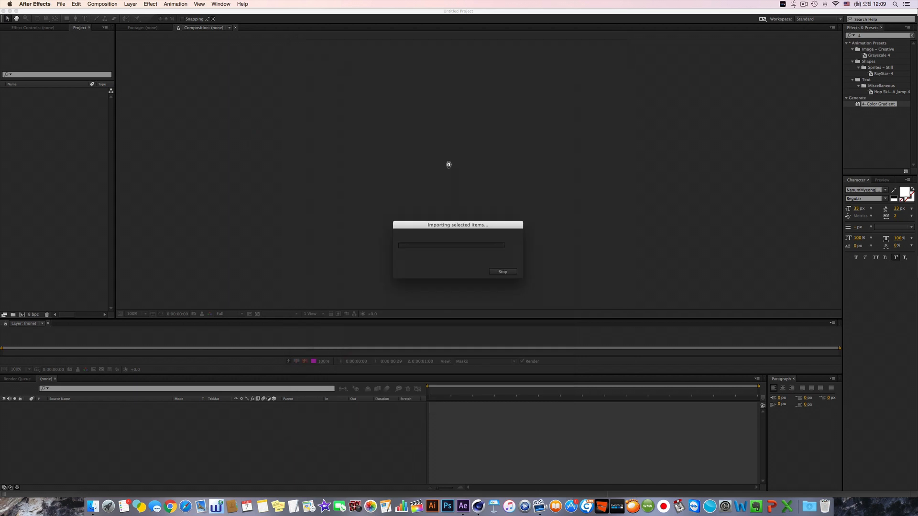
click(5, 91)
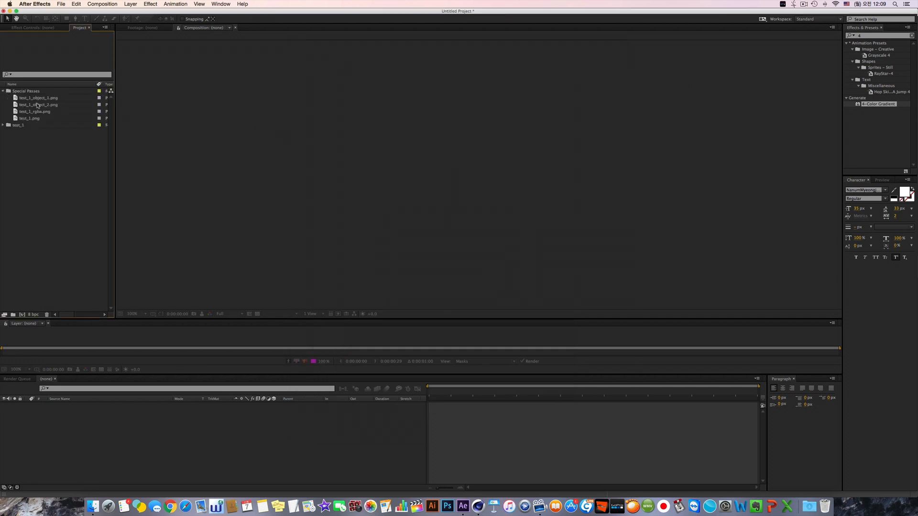
- Expand the test_1 folder and open the test_1 composition
click(3, 125)
double_click(24, 132)
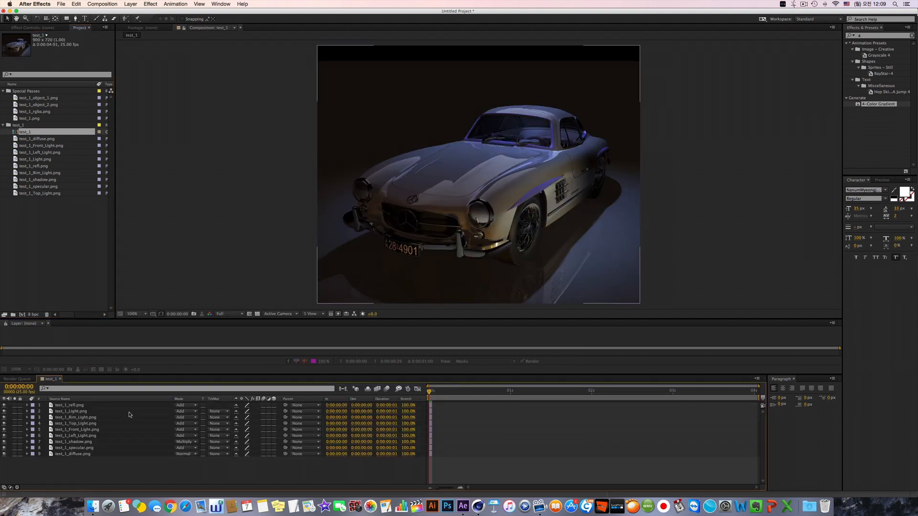
- Import test_2.aec from the test folder and open the test_2 composition inside its folder
double_click(41, 206)
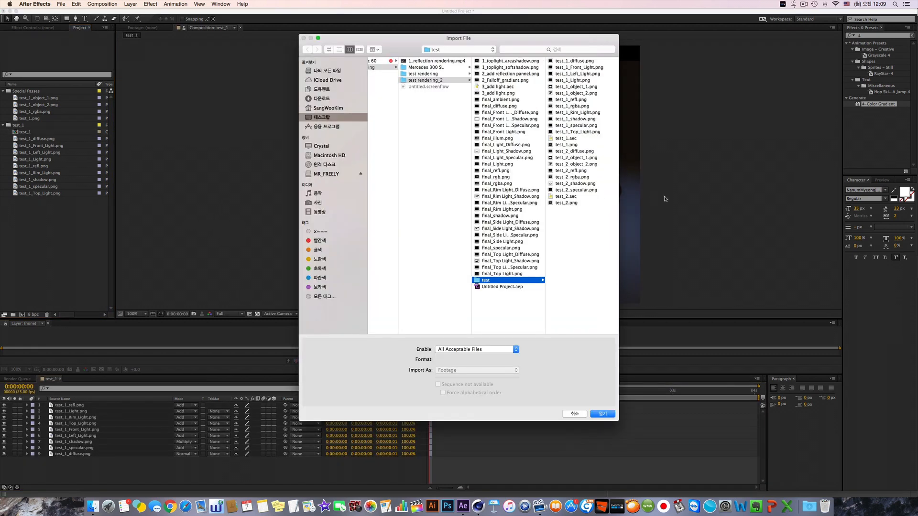
click(566, 197)
key(Return)
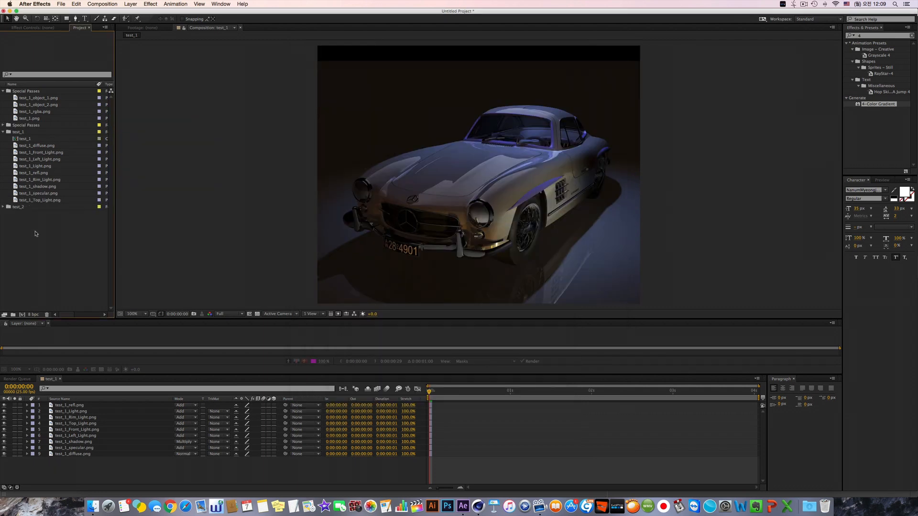
click(2, 206)
double_click(23, 214)
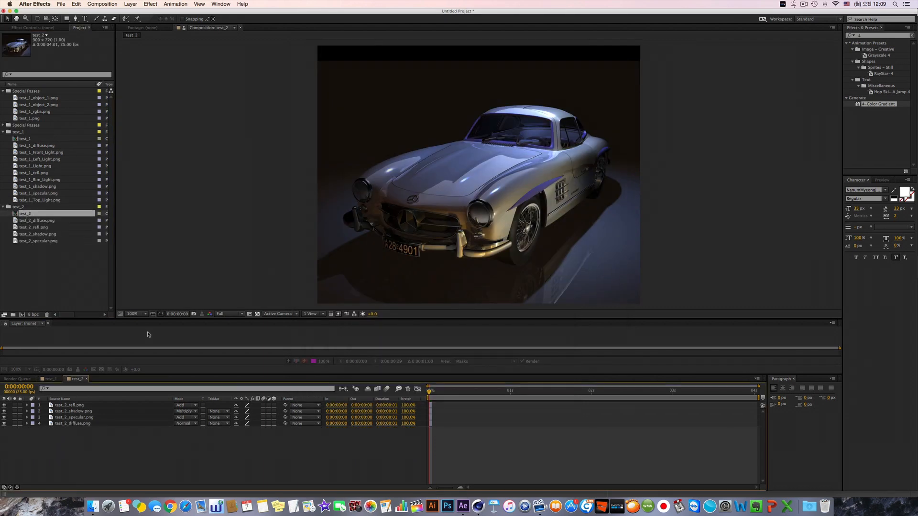
- Toggle the visibility of the refl, shadow, specular and diffuse layers in test_2 to examine each pass's contribution
key(=)
key(=)
key(=)
key(=)
key(=)
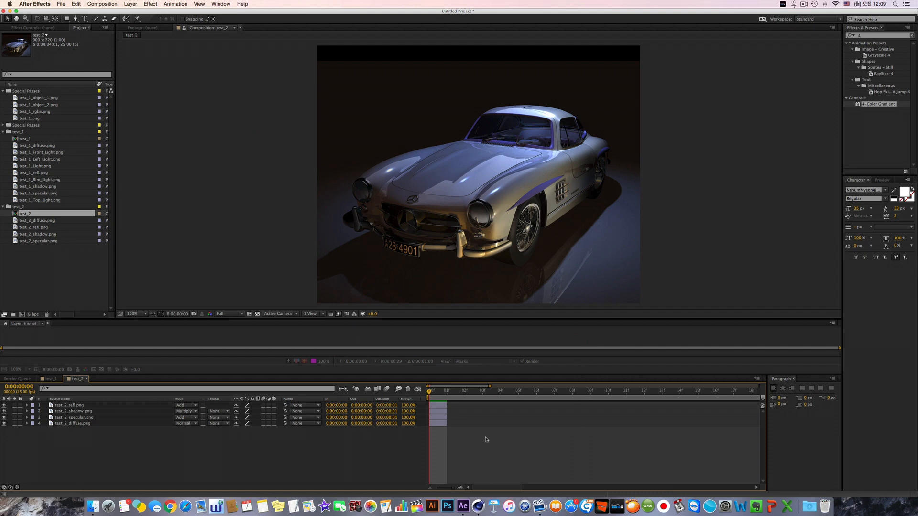
drag(440, 395, 432, 396)
click(443, 412)
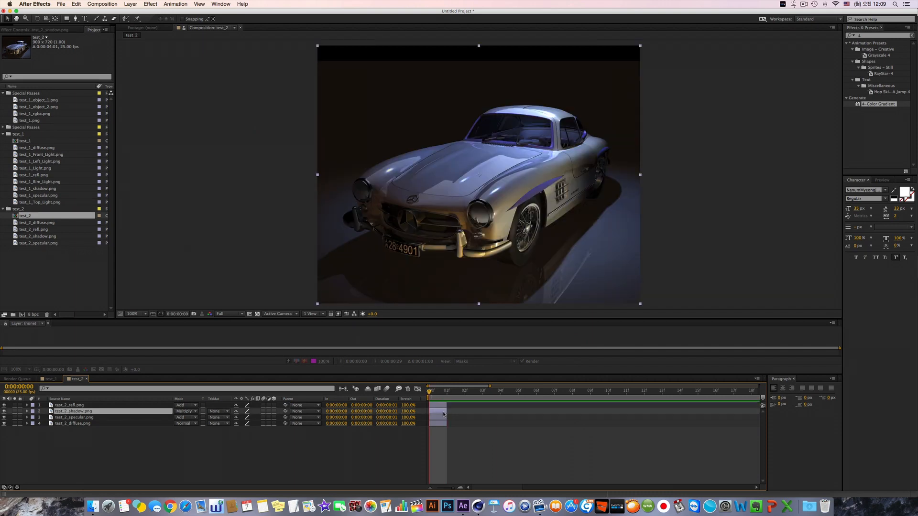
click(75, 406)
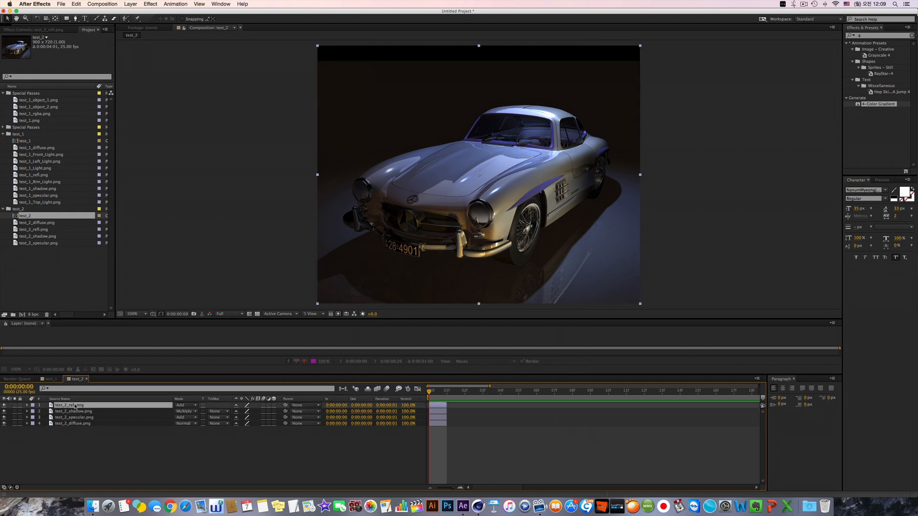
click(4, 405)
click(4, 405)
click(4, 405)
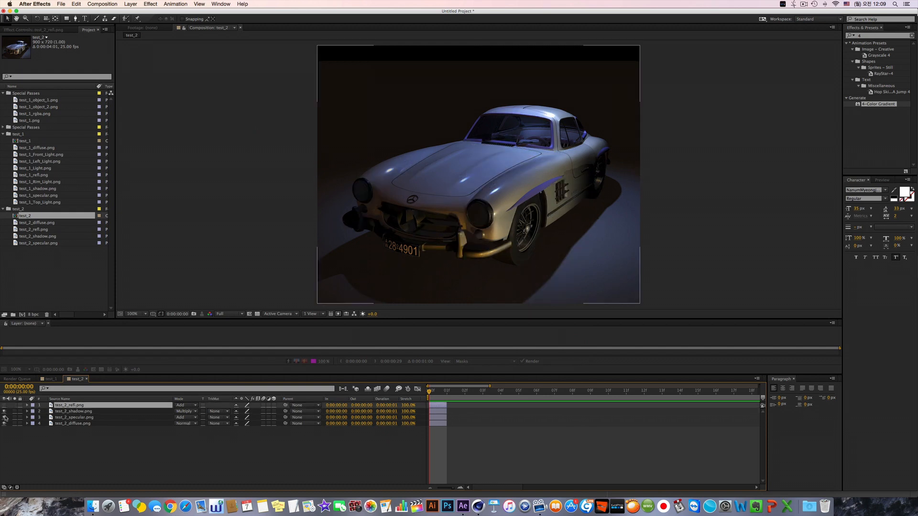
click(5, 411)
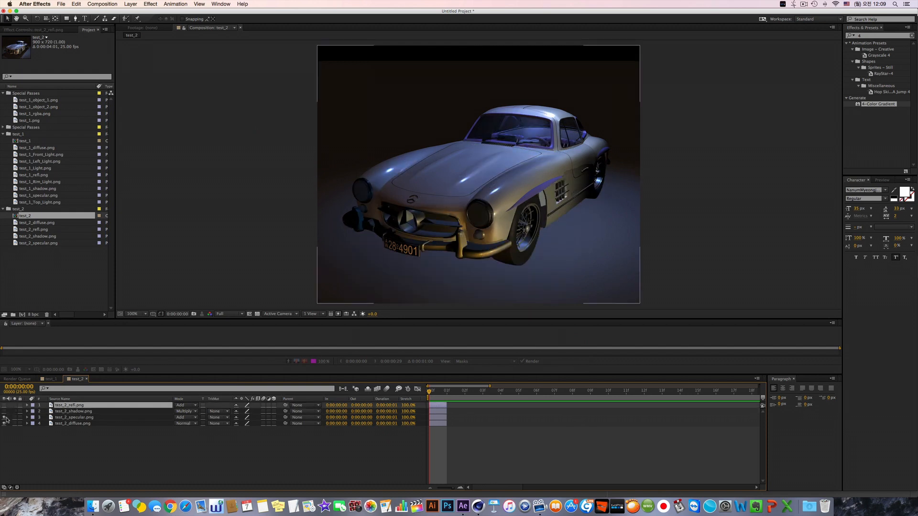
click(5, 417)
click(4, 424)
drag(5, 424, 4, 405)
click(4, 423)
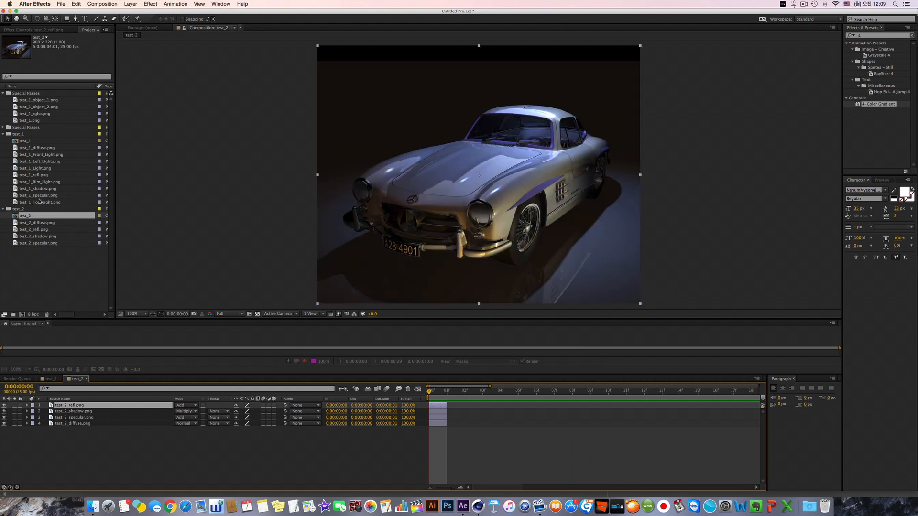
- Expand the test_2 Special Passes folder and compare its object, rgba and full-image files with the test_1 files
click(3, 127)
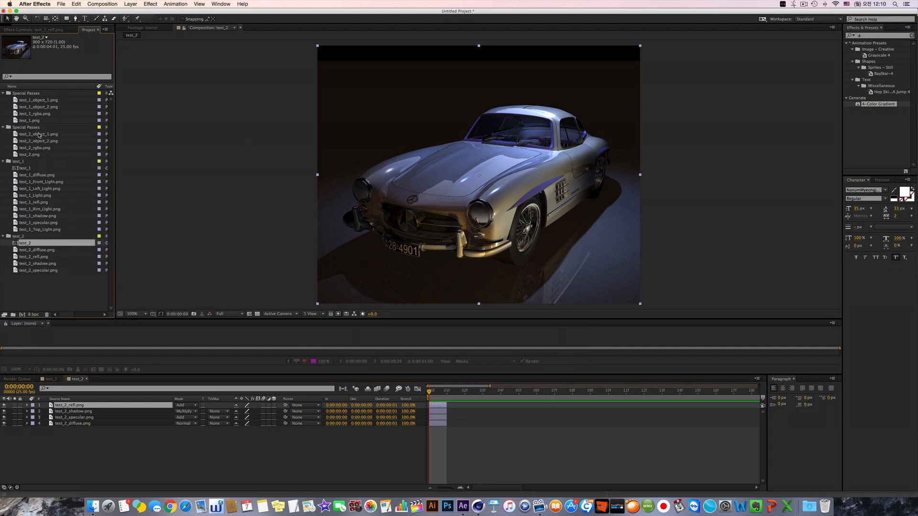
click(38, 134)
click(41, 148)
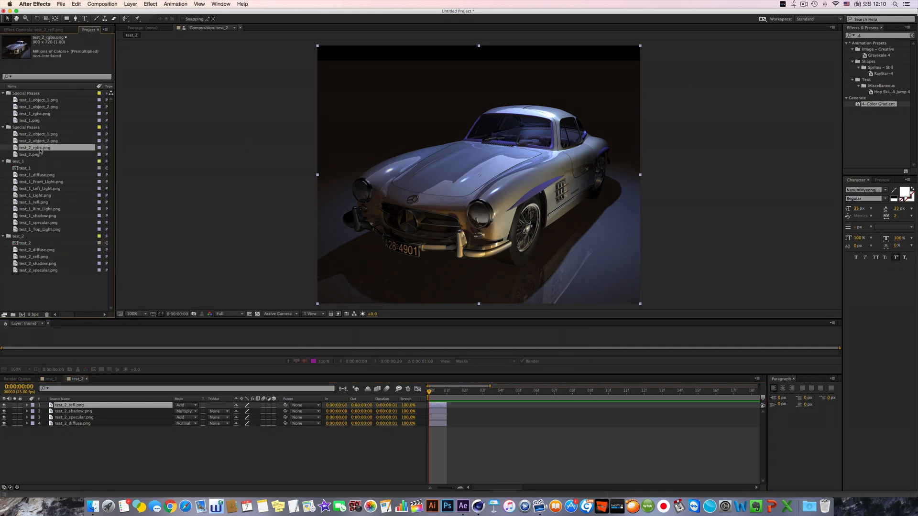
click(38, 156)
click(45, 148)
click(42, 156)
click(43, 148)
click(47, 142)
click(49, 136)
click(45, 114)
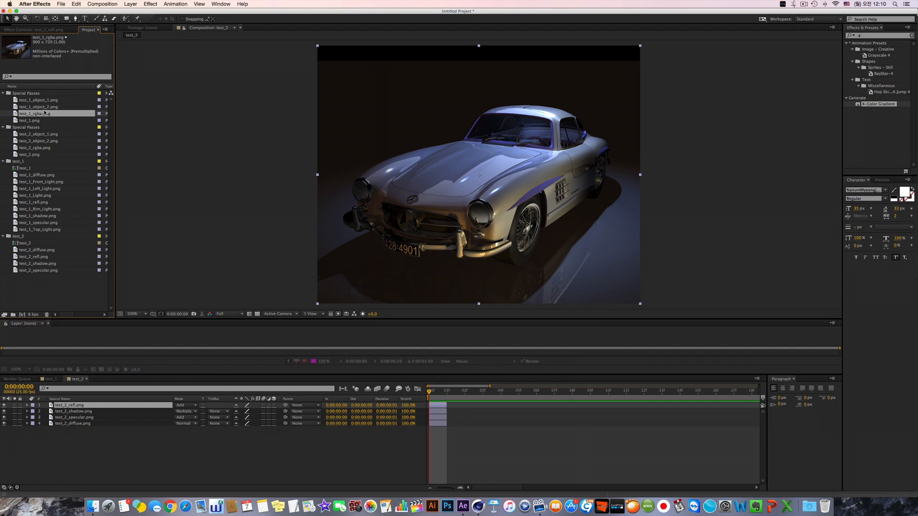
click(43, 120)
click(44, 176)
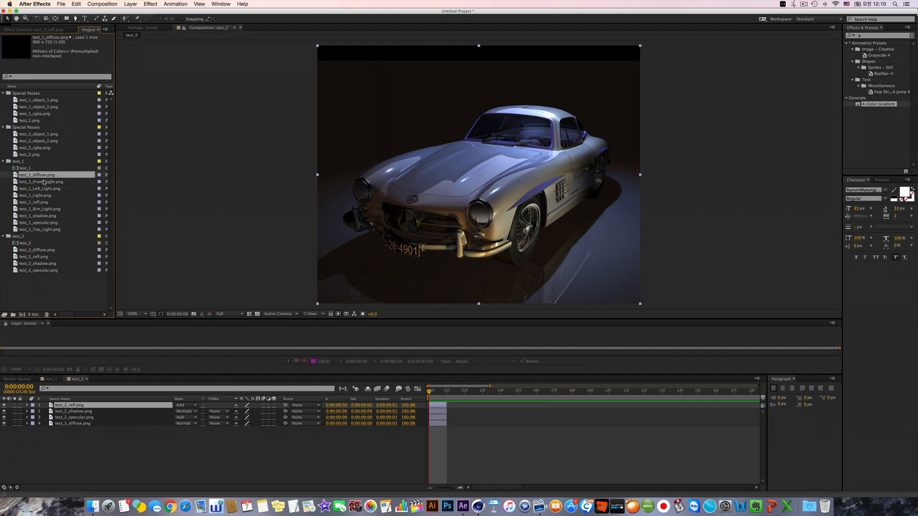
click(348, 475)
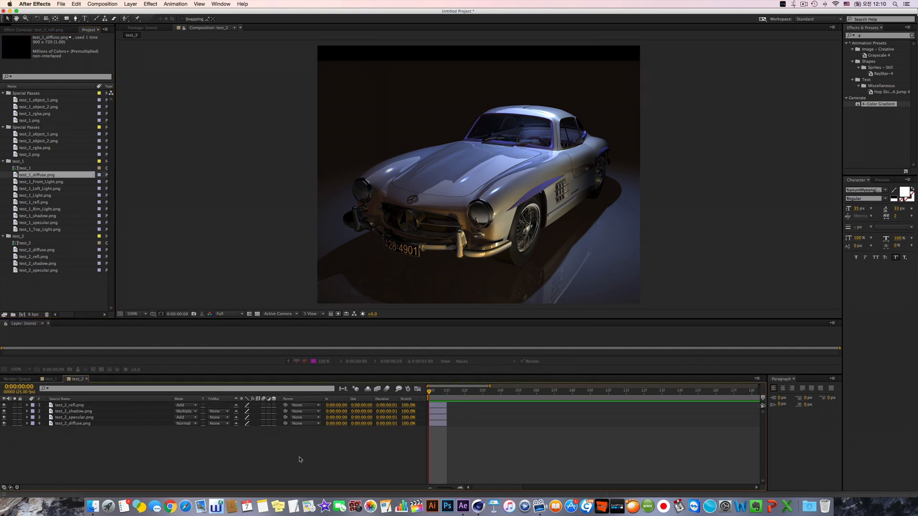
click(70, 424)
drag(89, 435, 68, 405)
scroll(131, 450, right, 2)
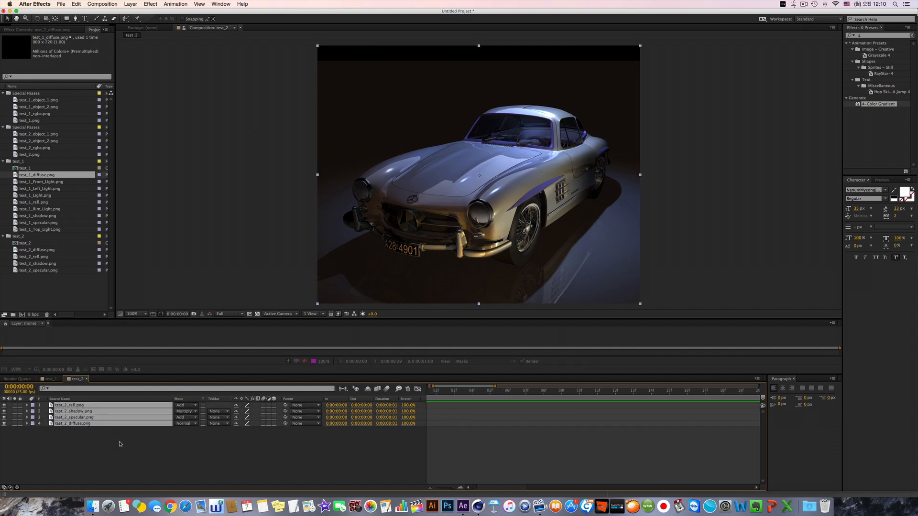
click(98, 435)
click(95, 424)
click(88, 406)
shift+click(103, 425)
key(super+shift+c)
click(495, 296)
click(138, 432)
- Open the test_1 composition and hide all of its layers
click(51, 379)
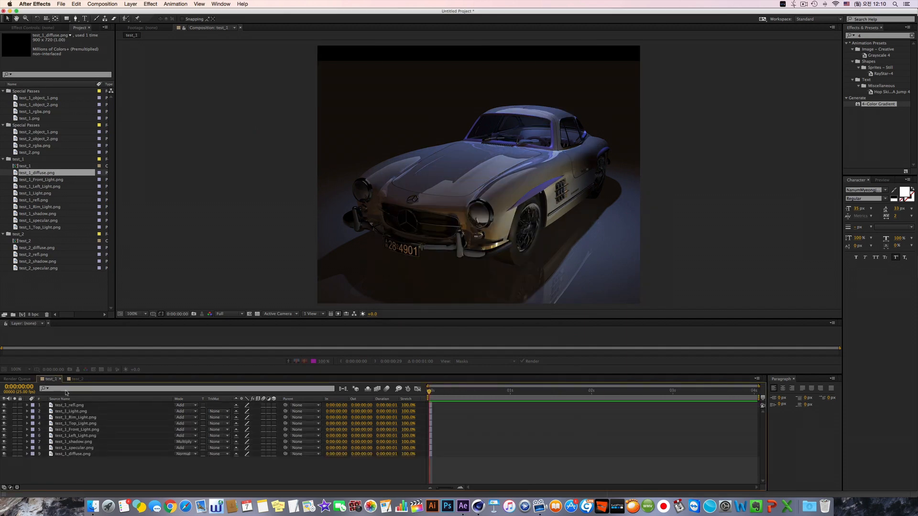
click(72, 406)
drag(3, 412, 9, 450)
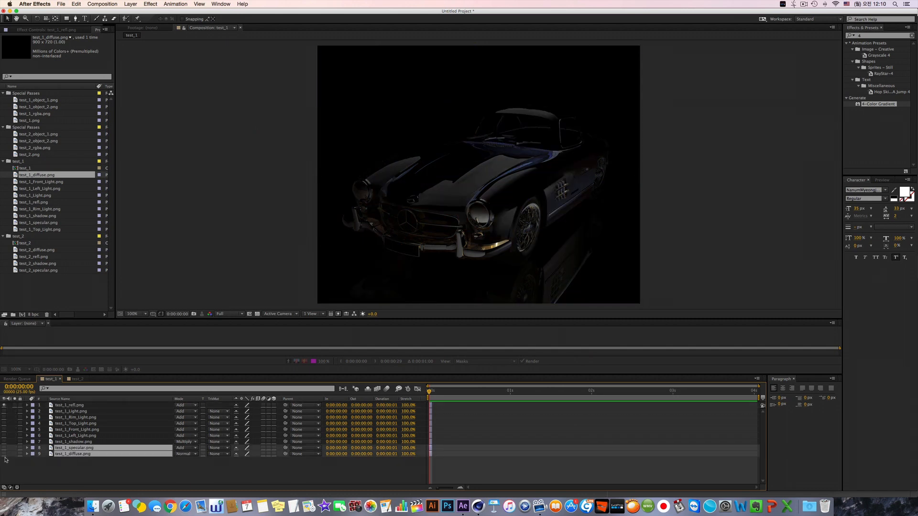
click(4, 405)
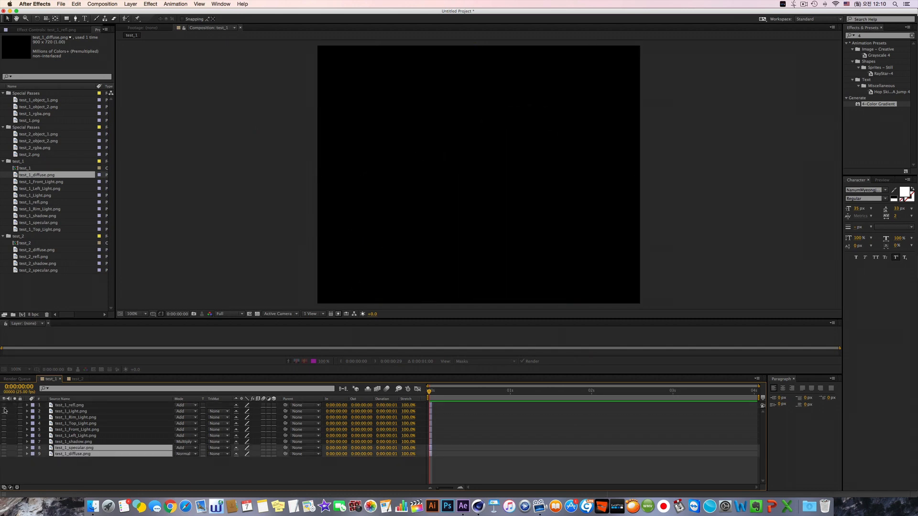
- View the Light, Rim_Light, Top_Light, Front_Light, Left_Light and shadow layers of test_1 one at a time
click(4, 412)
click(65, 412)
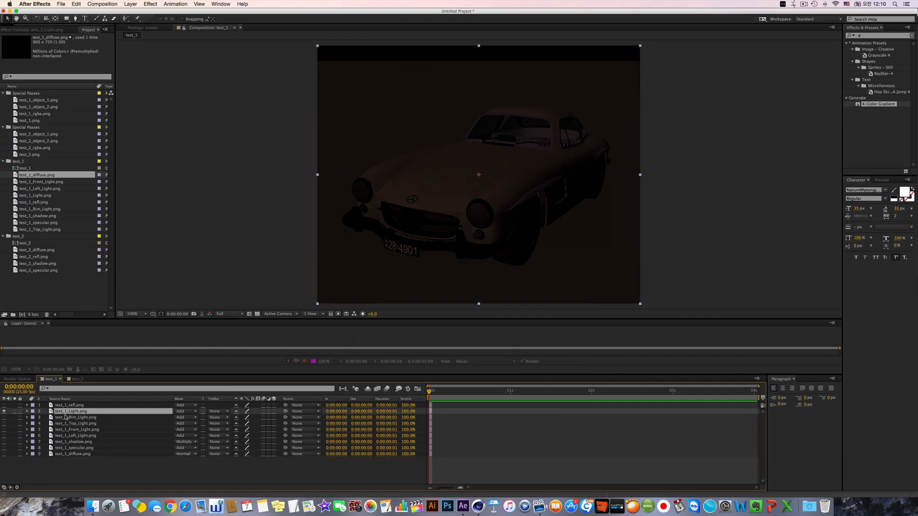
click(5, 412)
click(4, 418)
click(4, 418)
click(4, 424)
click(4, 424)
click(5, 430)
click(5, 430)
click(5, 436)
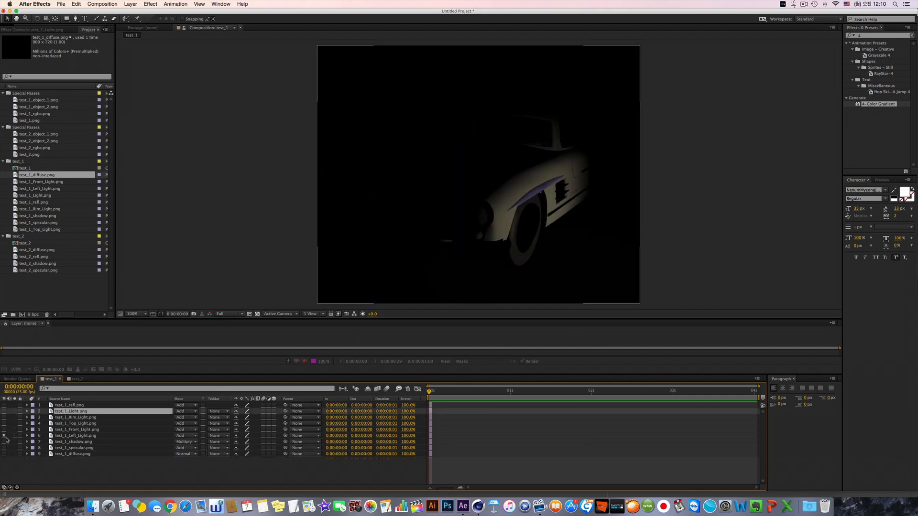
click(4, 436)
click(4, 442)
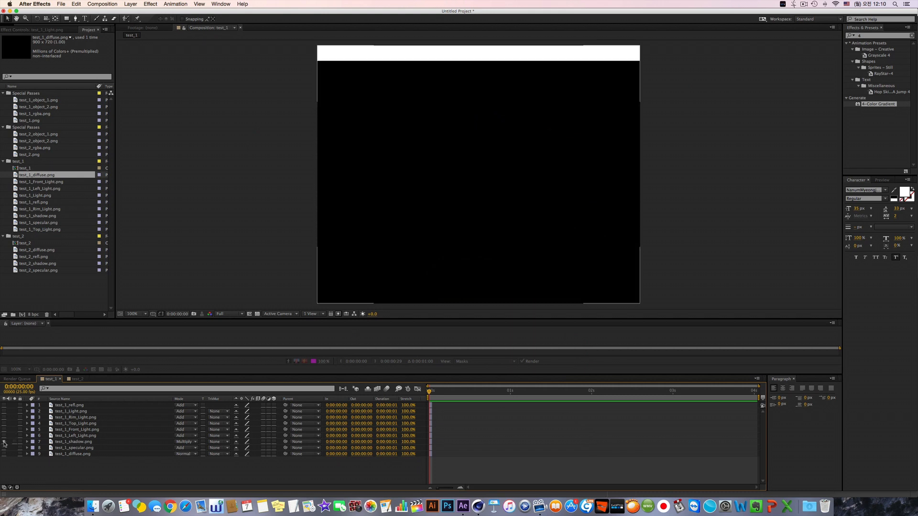
click(4, 442)
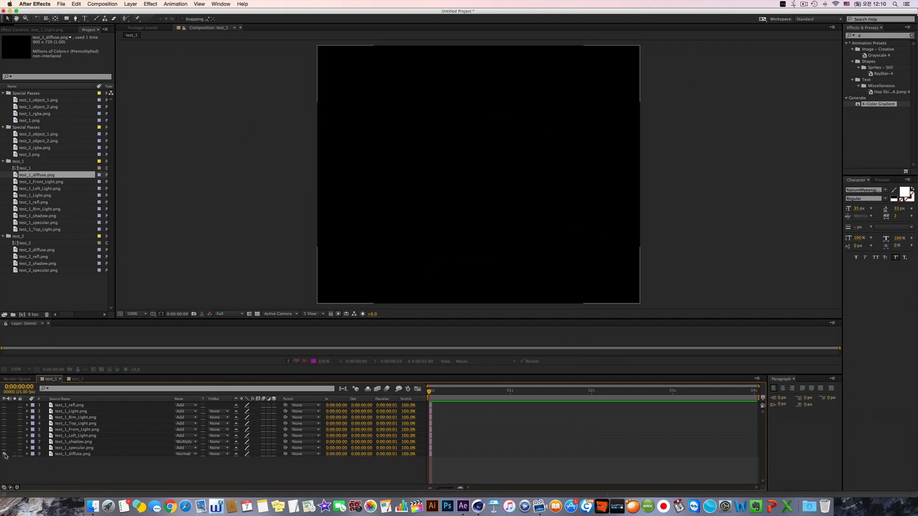
- Delete the shadow, specular and diffuse layers from the test_1 composition
click(72, 441)
drag(85, 467, 73, 444)
key(Delete)
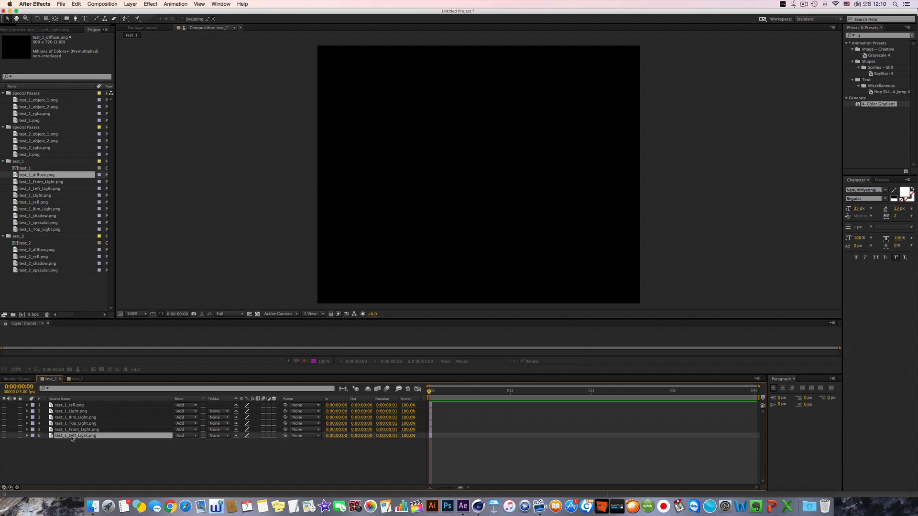
- View the Left_Light layer of test_1 on its own, hide it again and look over the other light layers
click(4, 436)
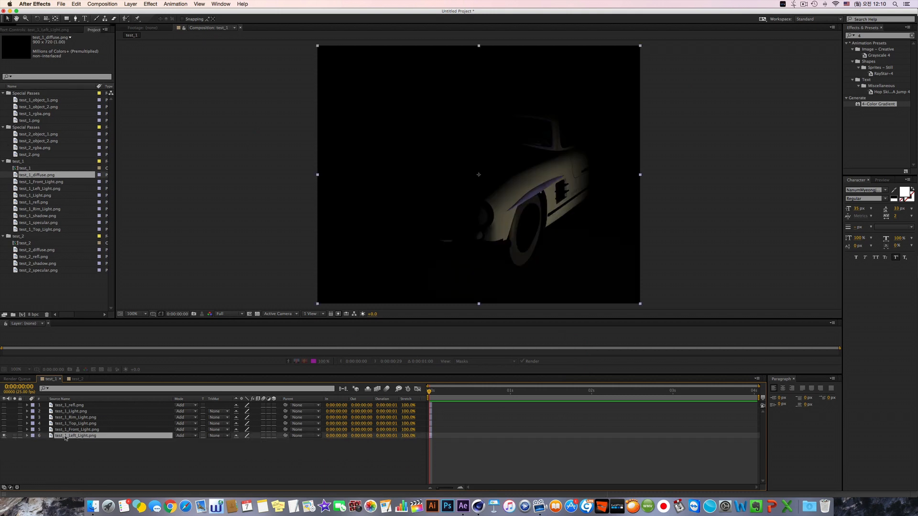
click(88, 430)
click(4, 436)
click(74, 424)
click(82, 418)
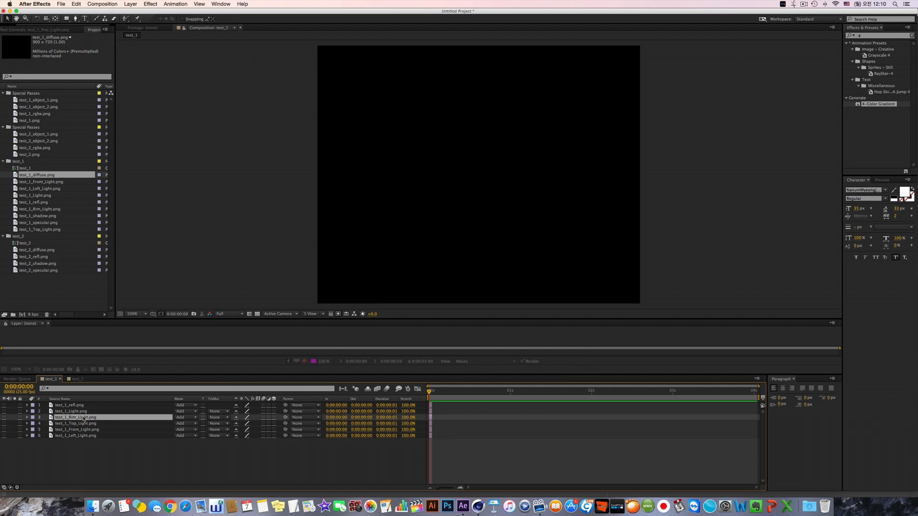
- Copy test_1_Top_Light.png from test_1 into the test_2 composition and place it directly above test_2_diffuse.png
click(76, 379)
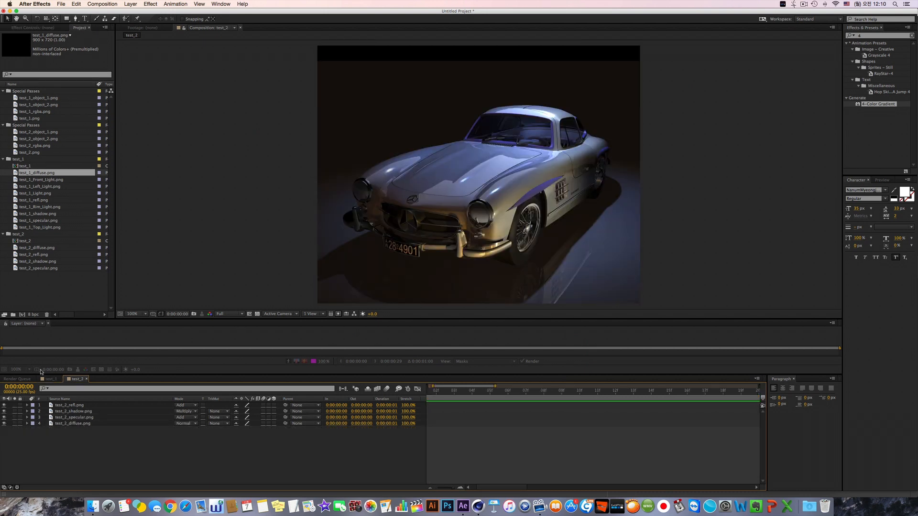
click(52, 379)
click(88, 424)
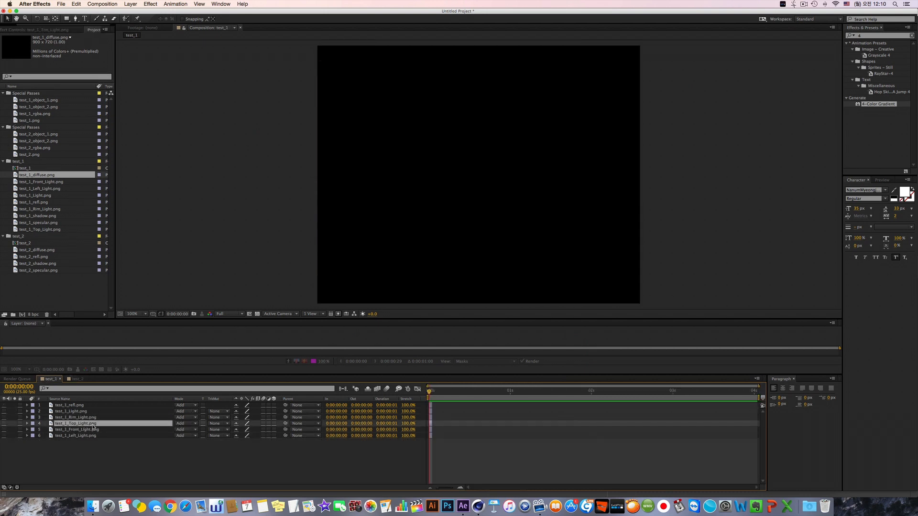
click(77, 379)
key(ctrl+v)
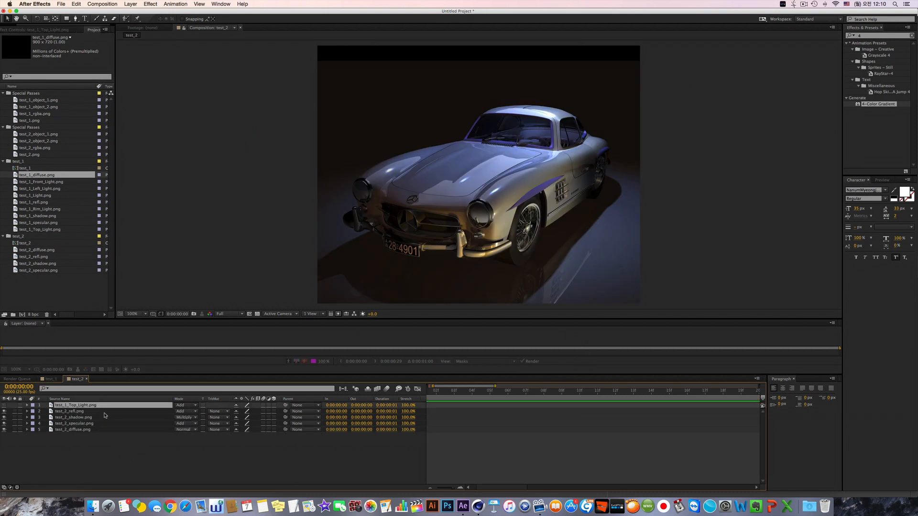
drag(90, 407, 91, 427)
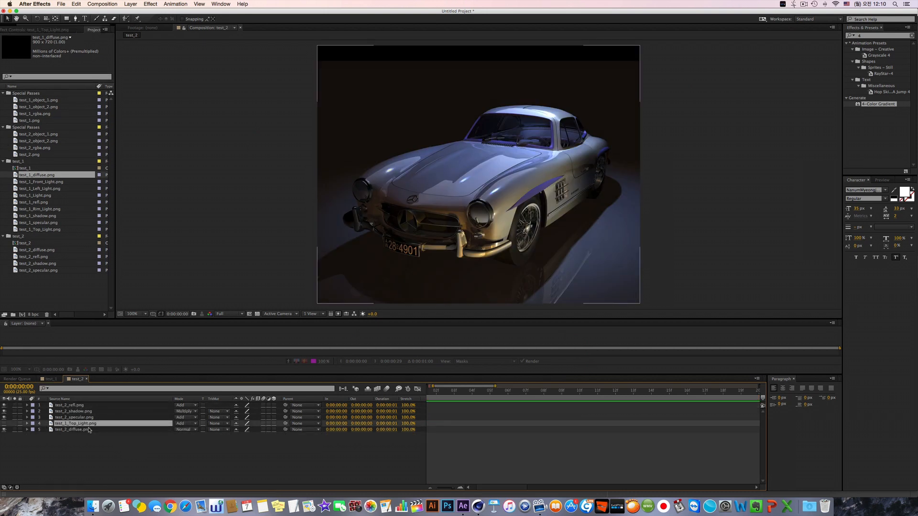
- Make the test_1_Top_Light.png layer visible in the test_2 composition and select it
click(7, 419)
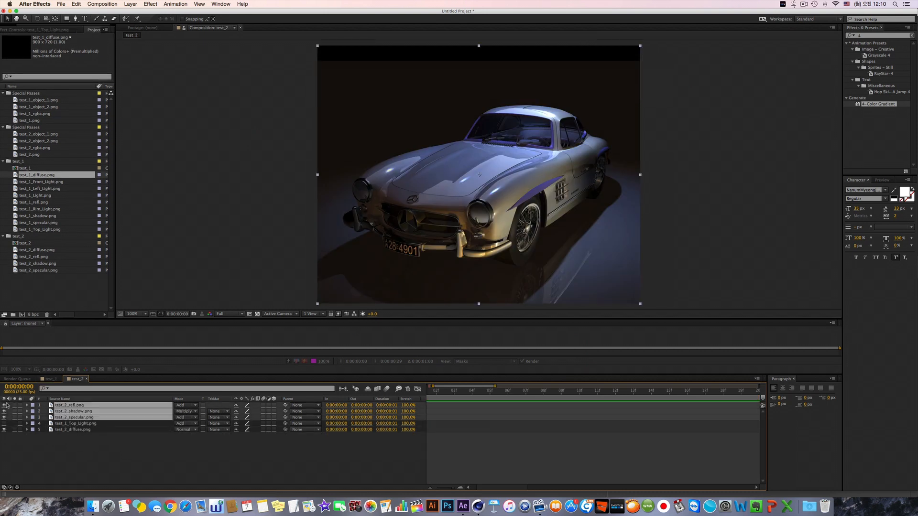
click(4, 424)
click(75, 437)
click(76, 424)
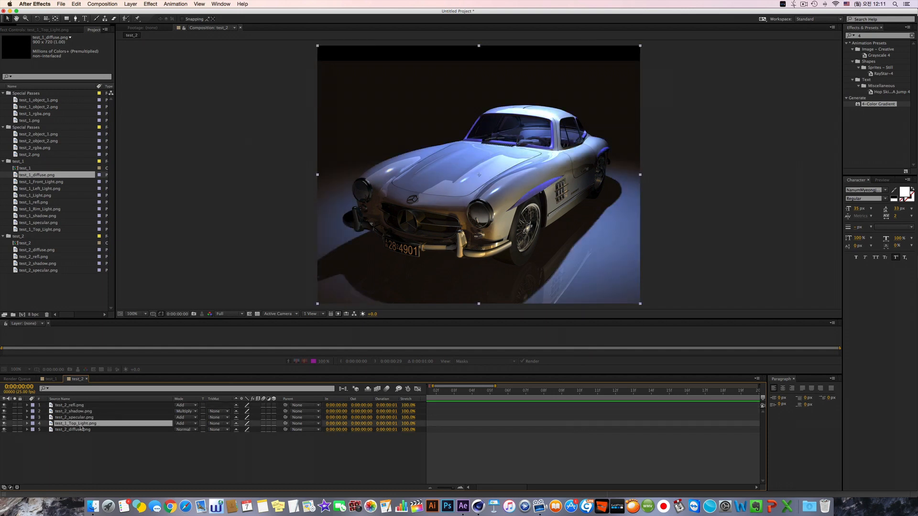
- Toggle the Top_Light and diffuse layers in test_2 to compare the image with and without the added light pass
click(4, 424)
click(5, 424)
click(4, 429)
mouse_move(4, 417)
mouse_down()
mouse_move(4, 406)
mouse_move(5, 418)
mouse_up()
click(15, 469)
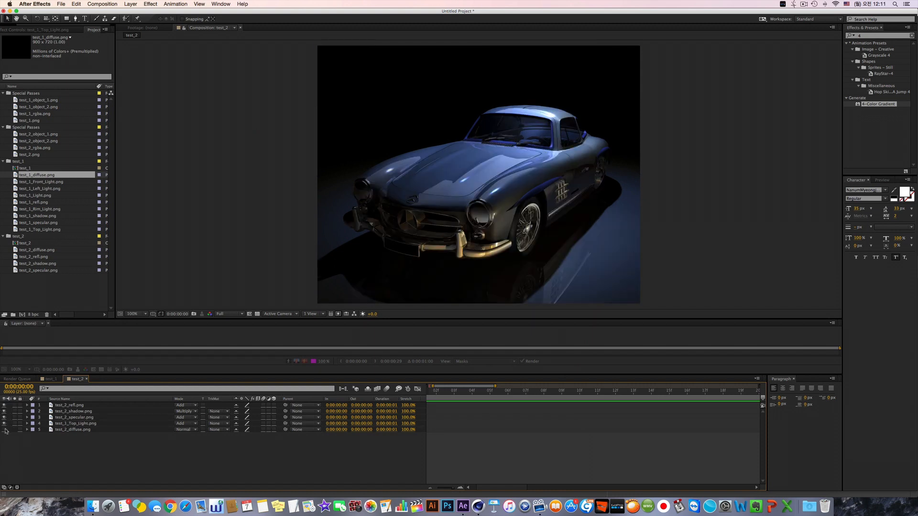
click(4, 430)
click(4, 424)
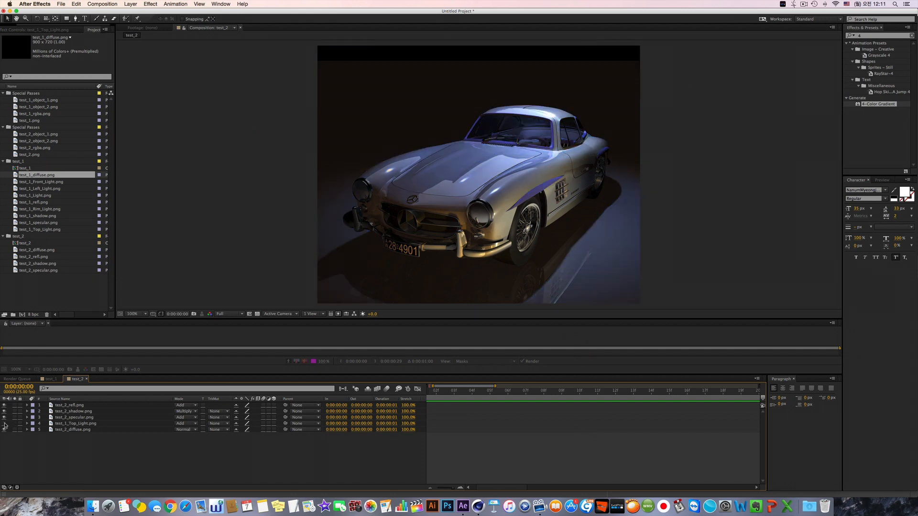
click(5, 423)
click(4, 424)
click(4, 423)
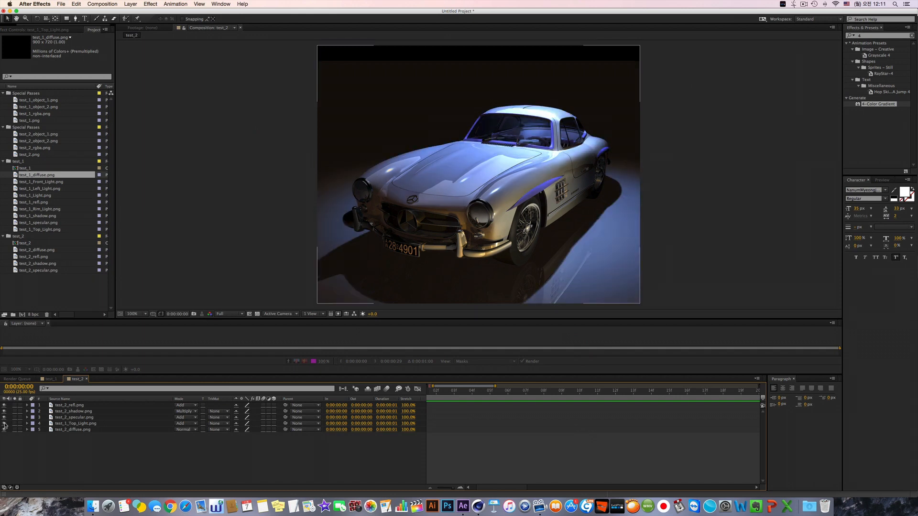
- Try the Screen, Lighten, Multiply and Saturation blend modes on the test_1_Top_Light.png layer in test_2
click(90, 426)
click(183, 424)
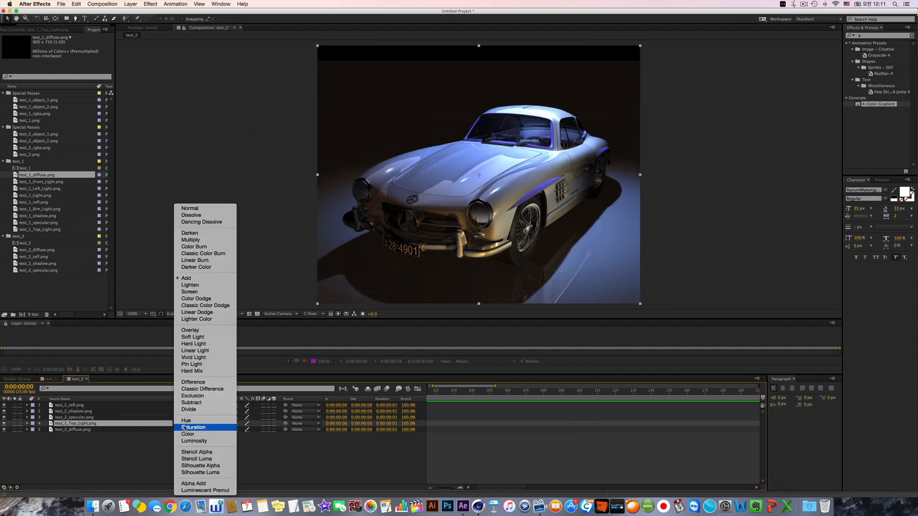
click(189, 291)
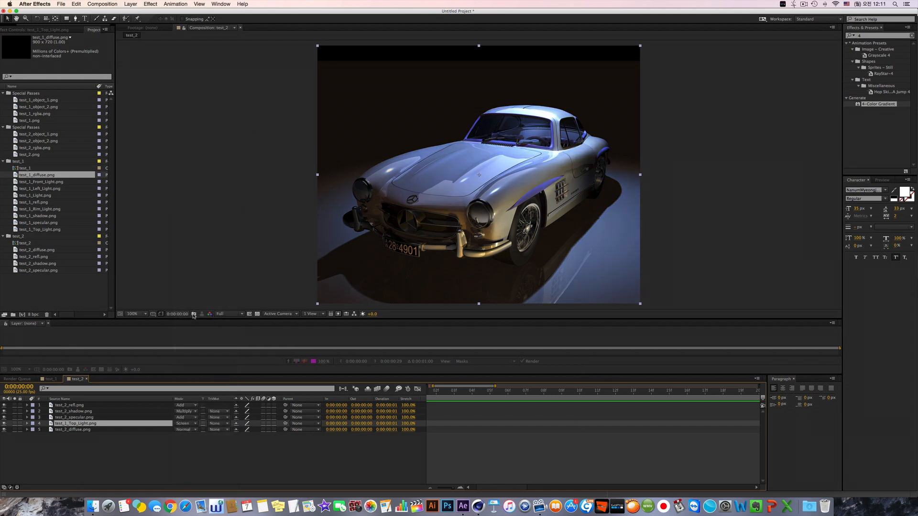
click(183, 424)
click(210, 285)
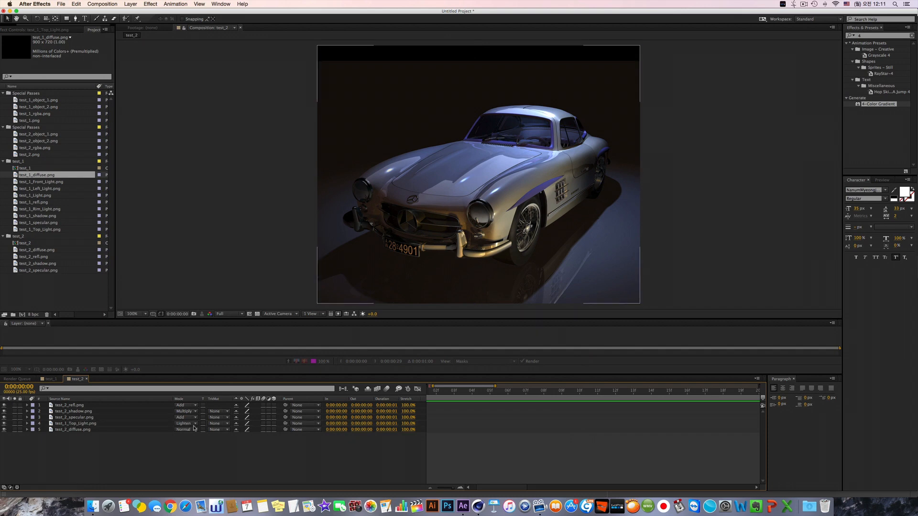
click(185, 424)
click(201, 240)
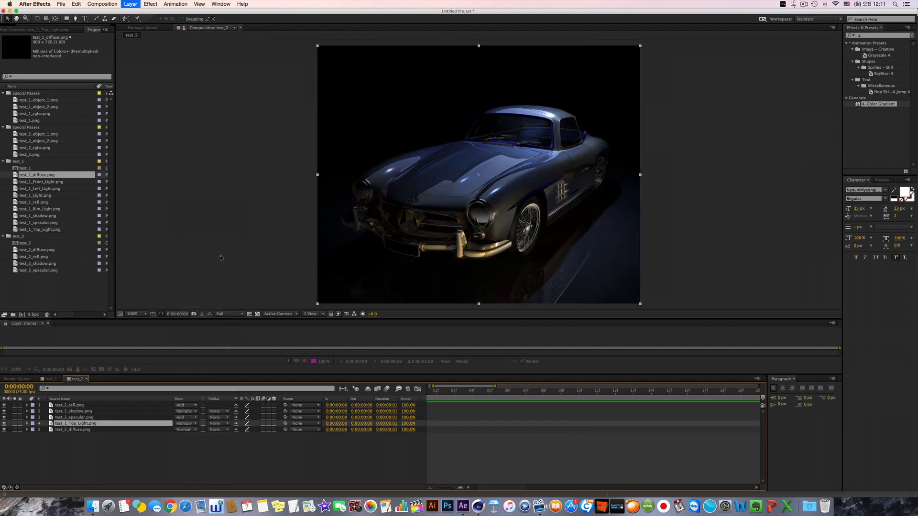
click(186, 424)
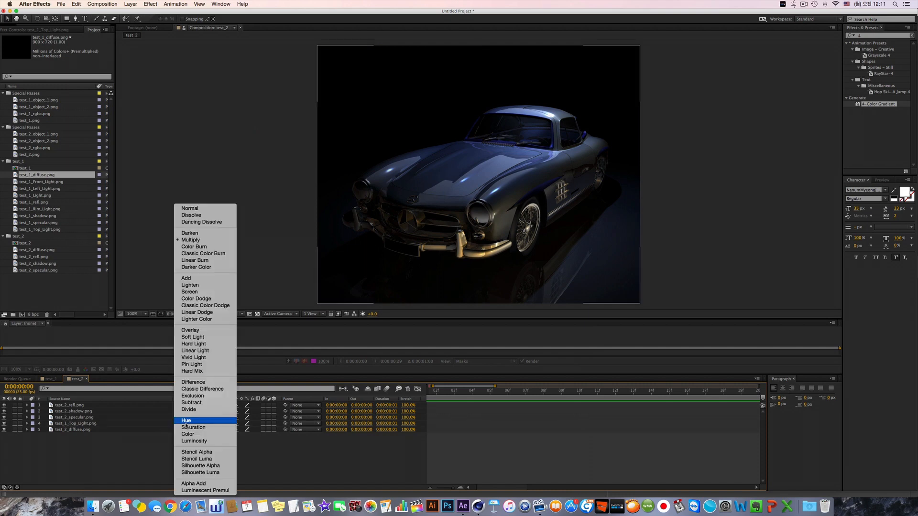
click(194, 428)
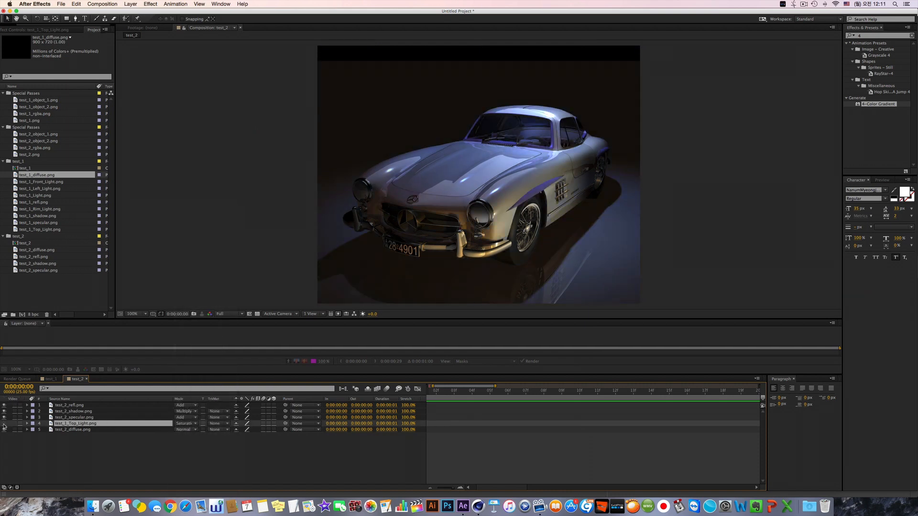
- Set the test_1_Top_Light.png layer's blend mode to Color and compare the image with and without the layer
click(176, 431)
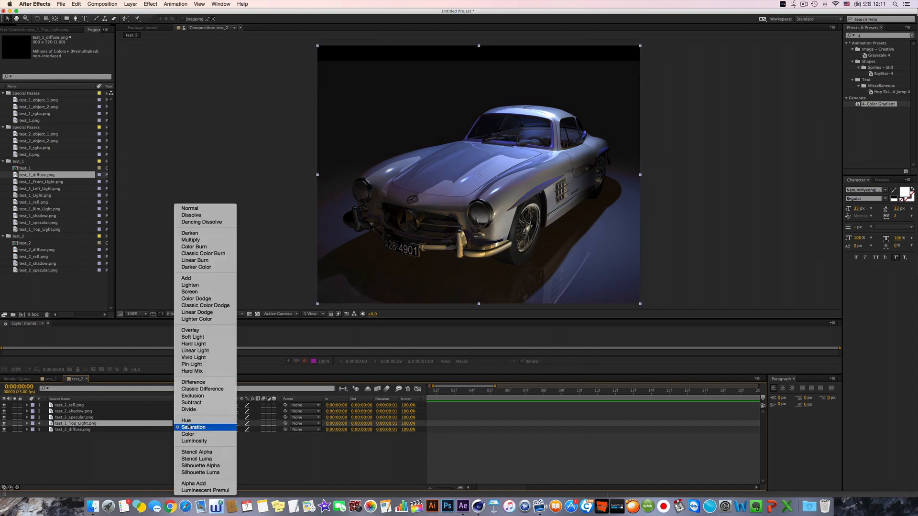
click(190, 434)
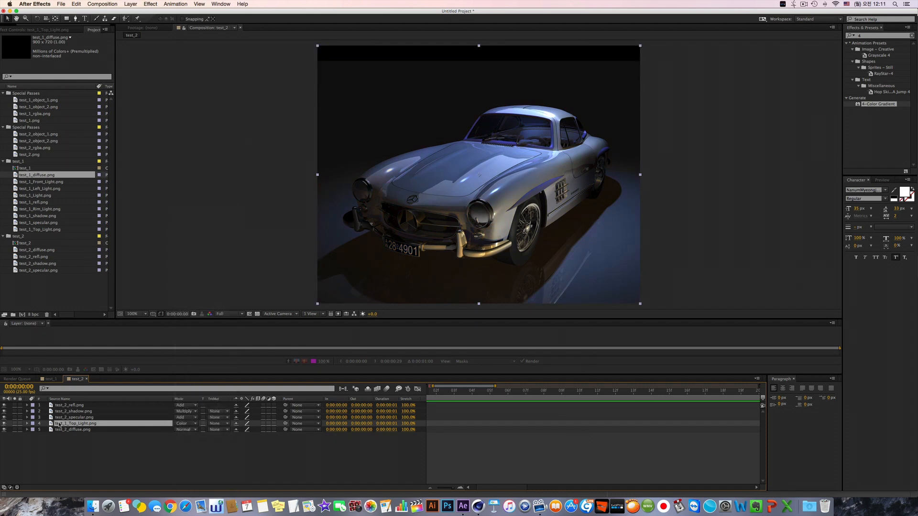
click(4, 424)
click(4, 423)
- Duplicate the test_1_Top_Light.png layer, try Add on the upper copy, and set its blend mode to Soft Light
key(super+d)
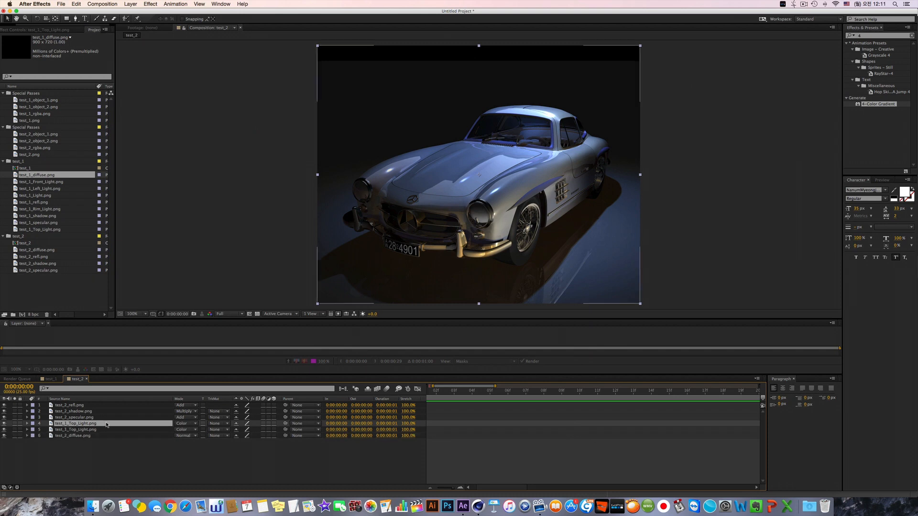
click(181, 423)
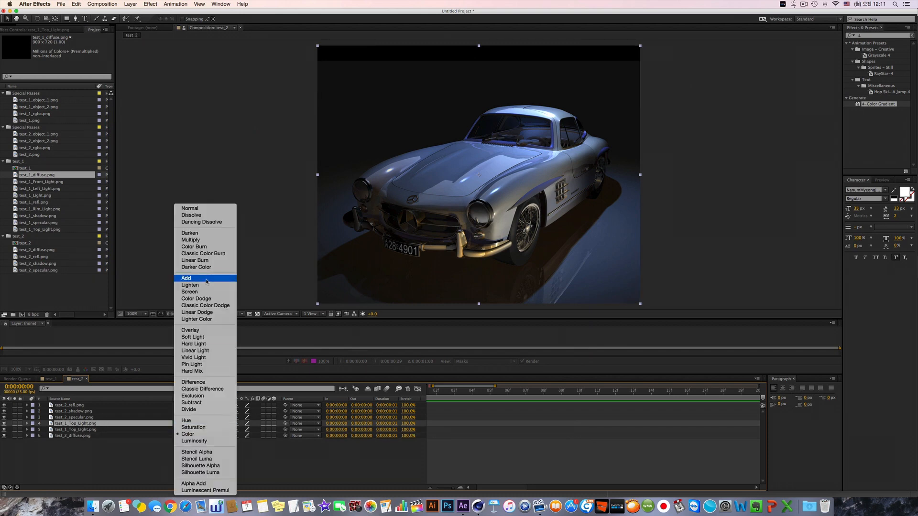
click(206, 279)
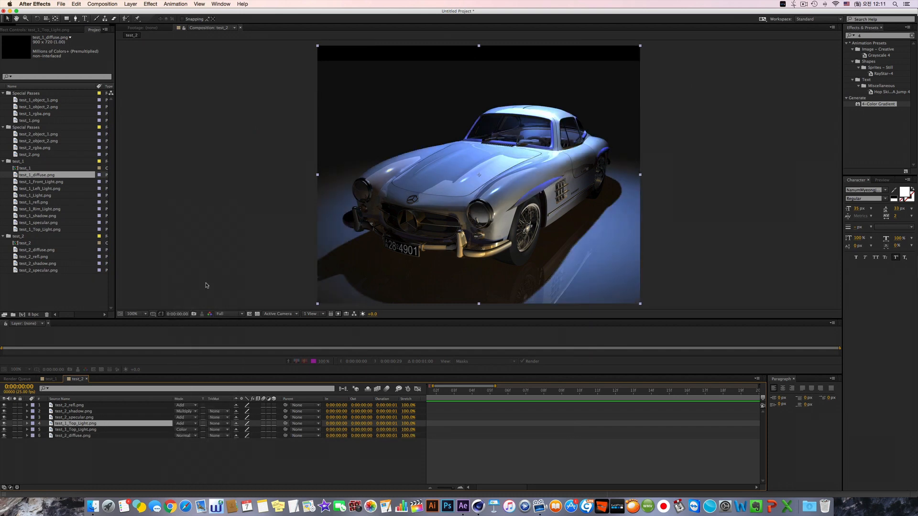
click(179, 424)
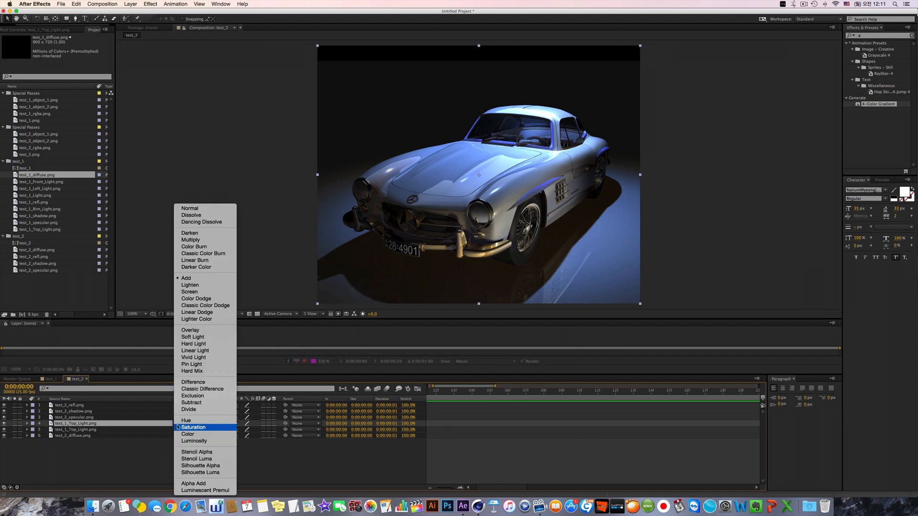
click(196, 337)
click(4, 424)
click(4, 424)
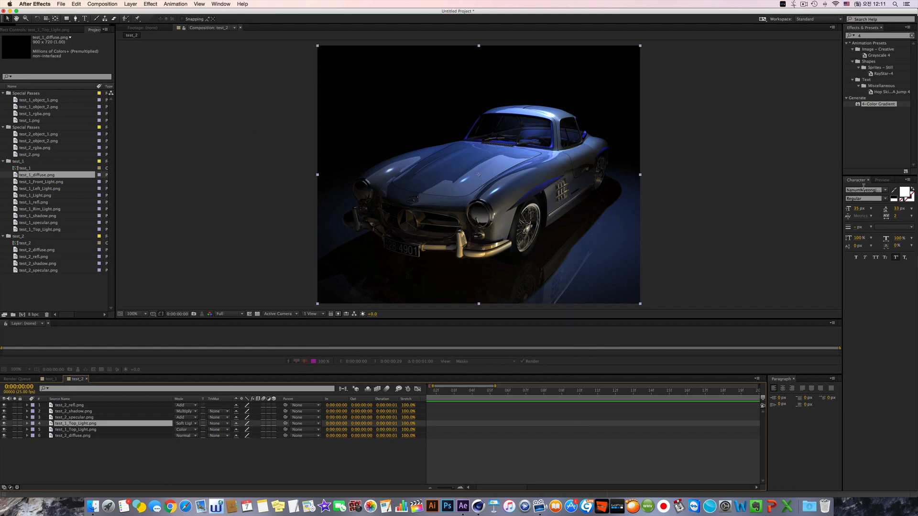
- Apply Hue/Saturation to the Soft Light copy with Master Hue at 179°, Master Saturation about 33 and Master Lightness about 35
click(882, 35)
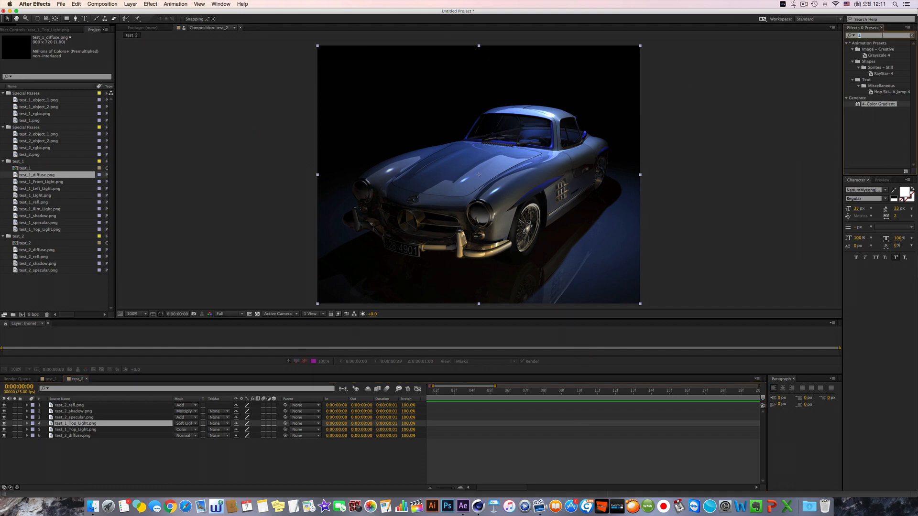
text(hue)
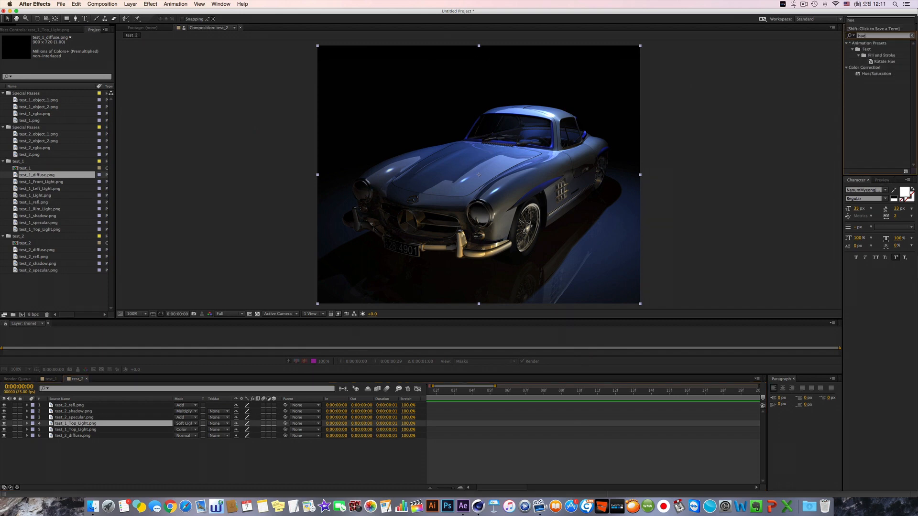
drag(882, 77, 465, 129)
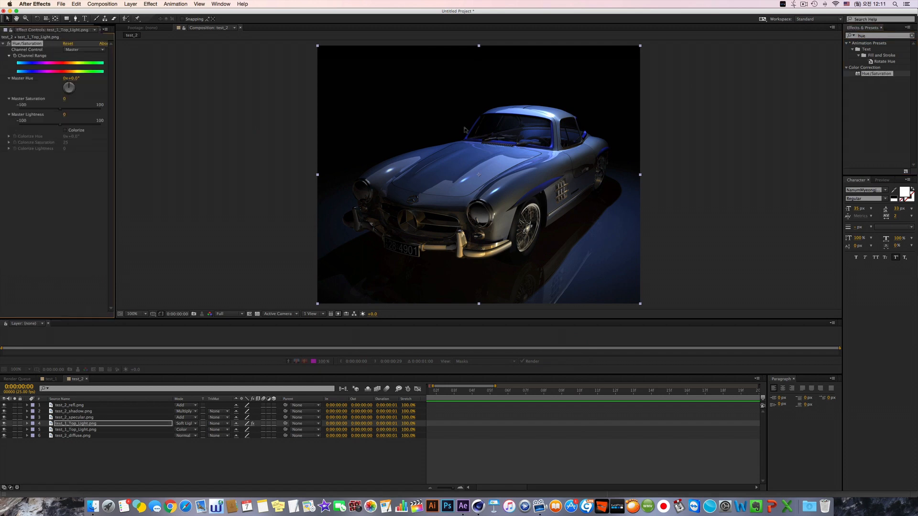
click(75, 125)
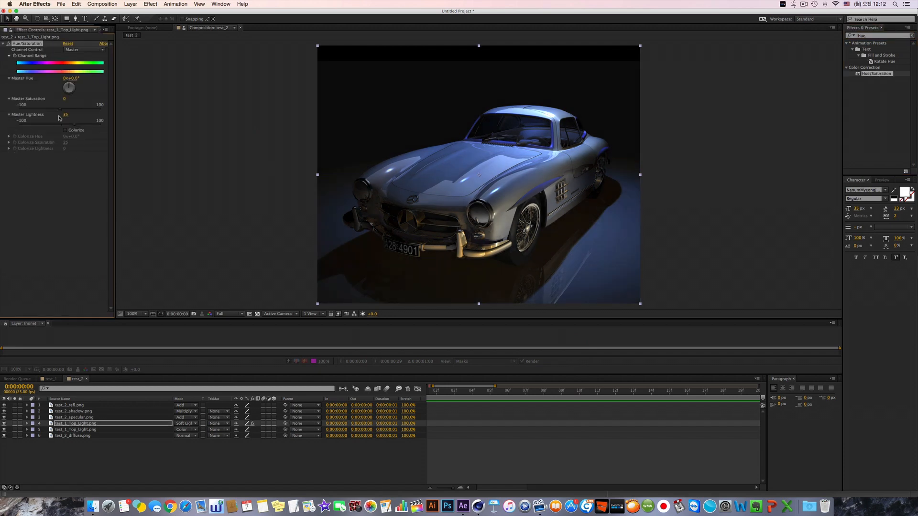
drag(73, 112, 69, 138)
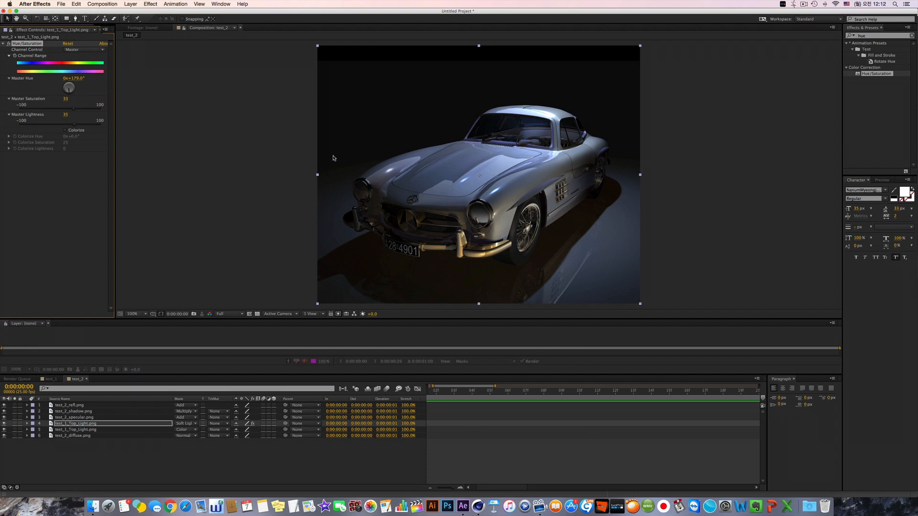
- Examine the Top_Light, Rim_Light and Front_Light layers of test_1 one at a time, hiding each again
click(23, 416)
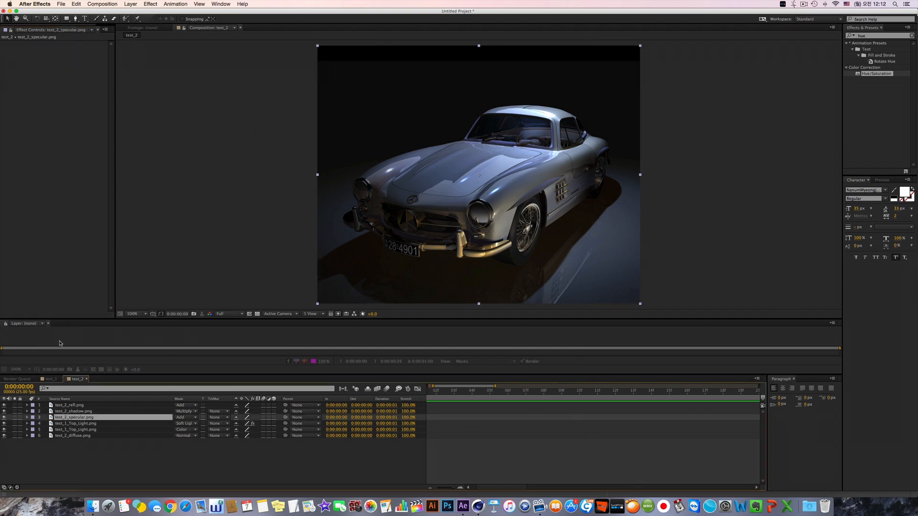
click(53, 379)
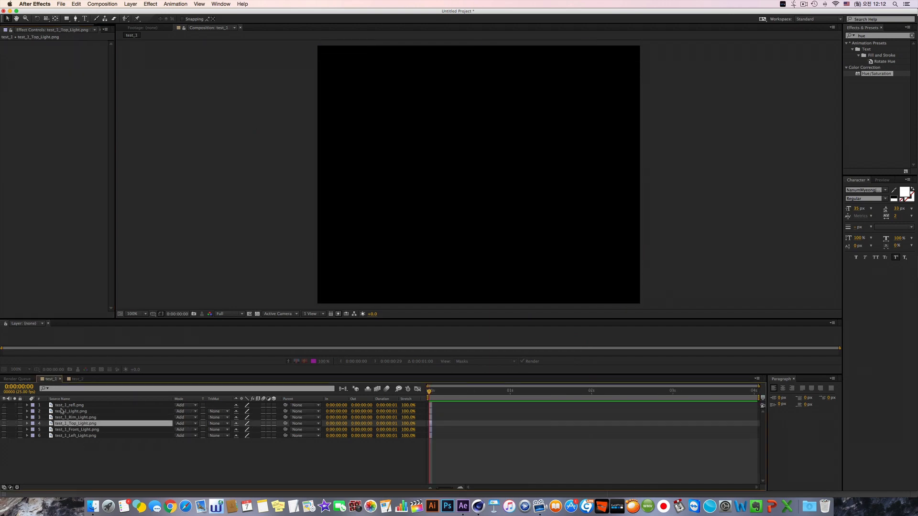
click(5, 424)
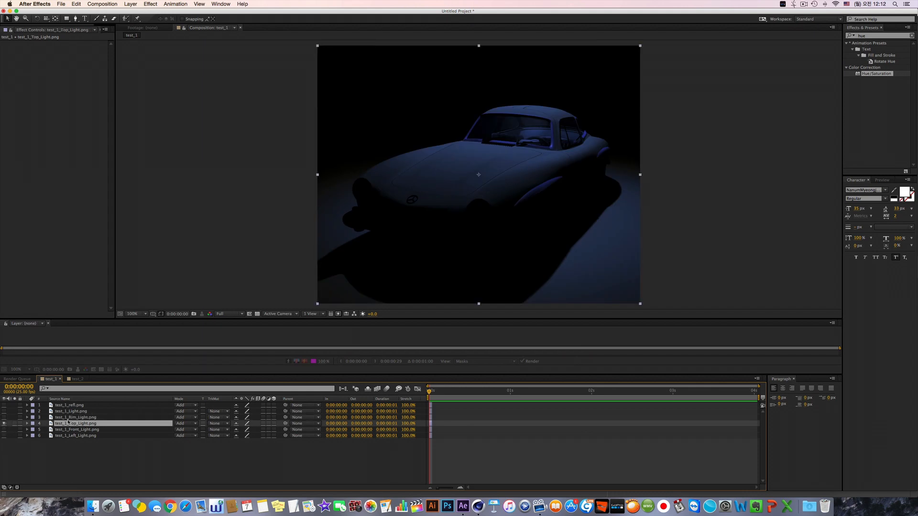
click(78, 378)
click(85, 430)
click(77, 423)
click(52, 379)
click(72, 424)
click(4, 424)
click(4, 418)
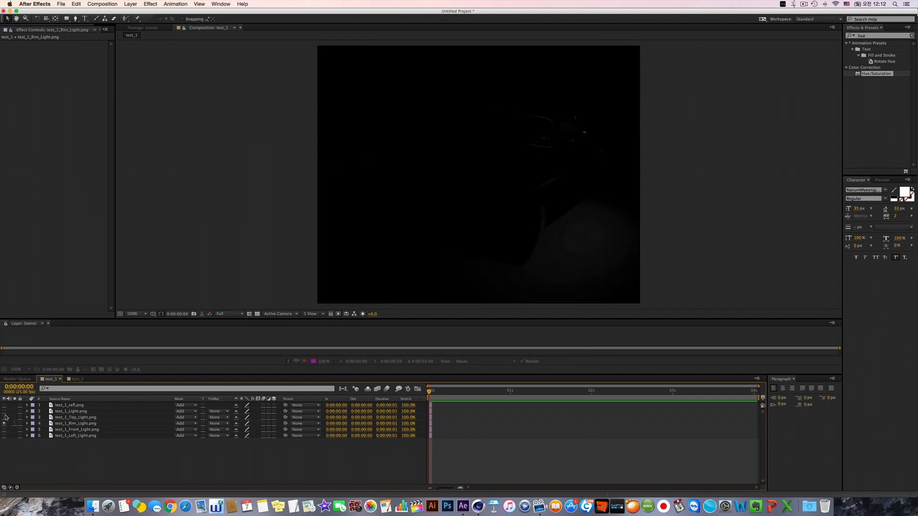
click(4, 424)
click(4, 429)
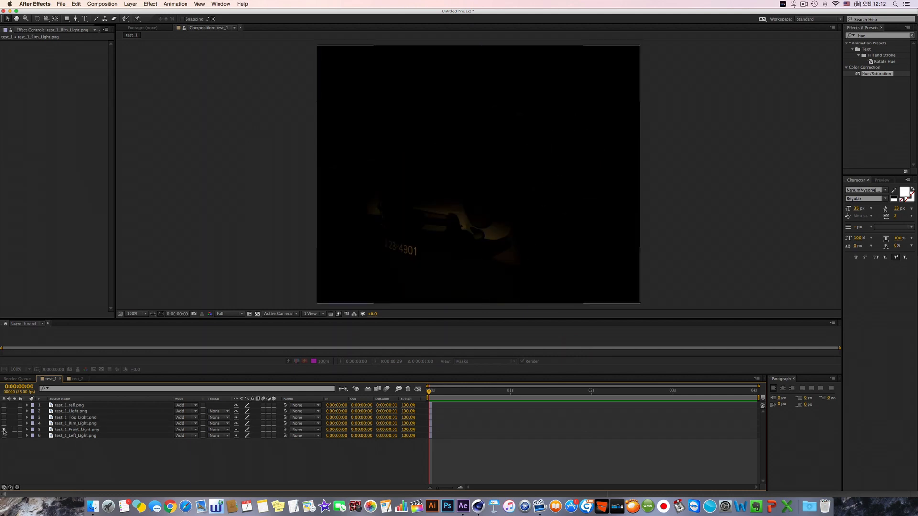
click(4, 430)
- Copy test_1_Front_Light.png from test_1 into test_2 above the Top_Light layers and toggle its visibility to compare the image
click(79, 430)
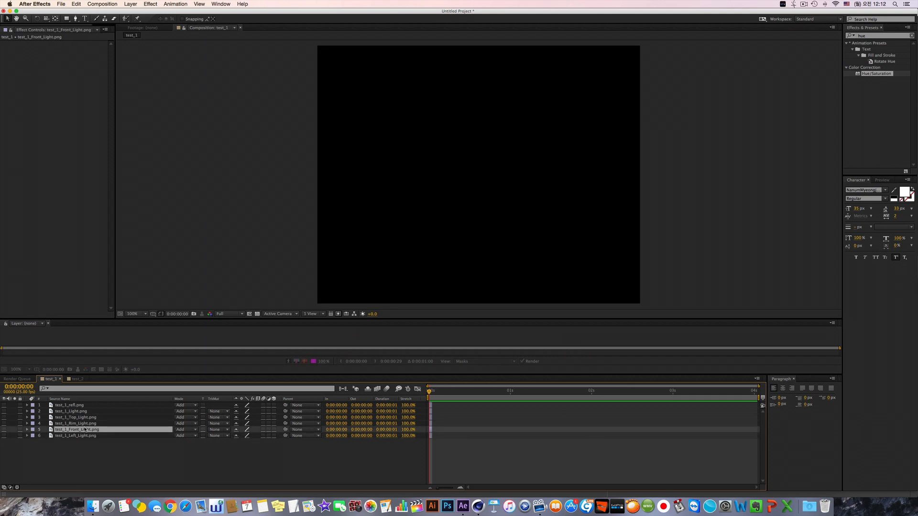
click(76, 378)
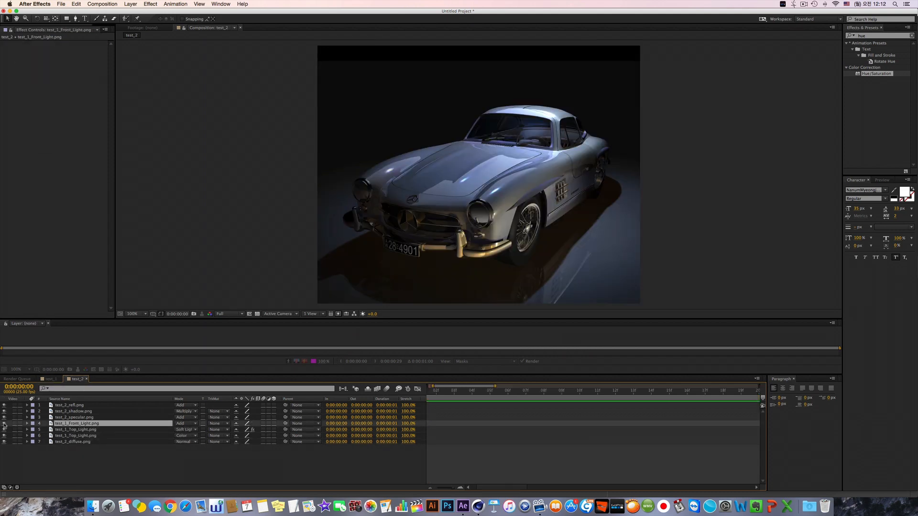
click(4, 423)
click(4, 424)
click(4, 423)
click(3, 424)
click(3, 424)
click(4, 424)
click(3, 423)
click(4, 424)
- Copy test_1_Left_Light.png from test_1 into test_2 above the Front_Light layer, make it visible and compare the image with and without it
click(51, 378)
click(82, 437)
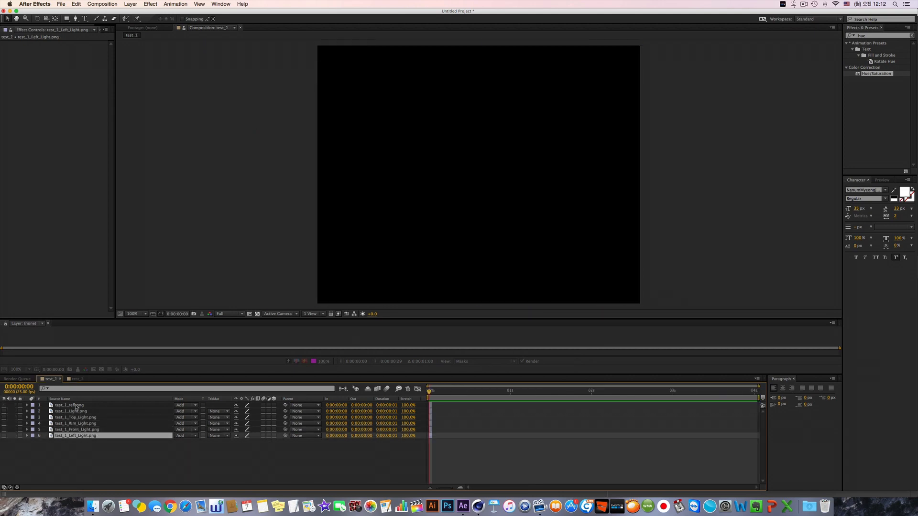
click(78, 379)
click(3, 424)
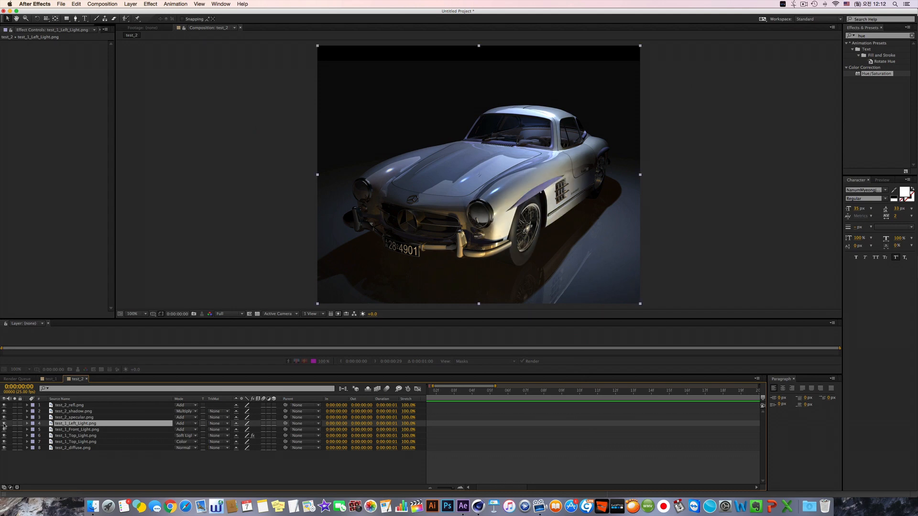
click(3, 423)
click(3, 423)
click(4, 423)
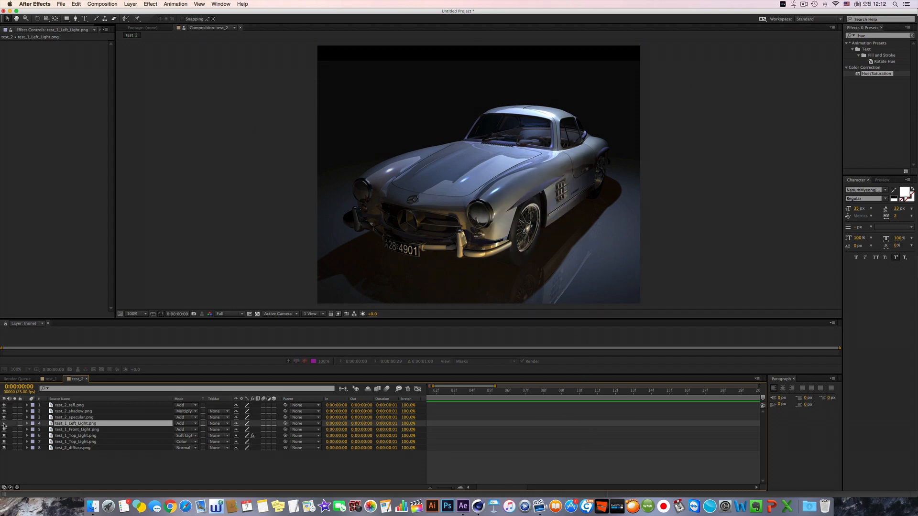
click(3, 424)
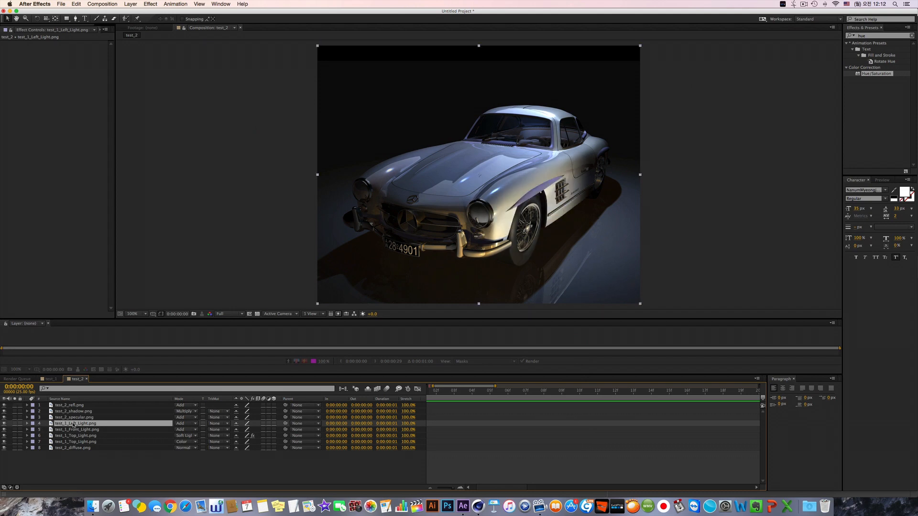
- Set the test_1_Left_Light.png layer's blend mode to Multiply and toggle the layer to compare the image
click(185, 424)
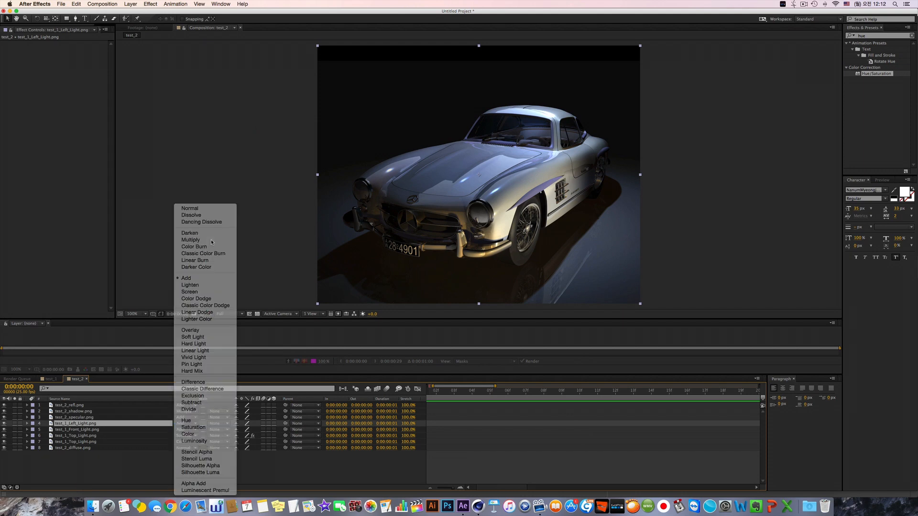
click(211, 243)
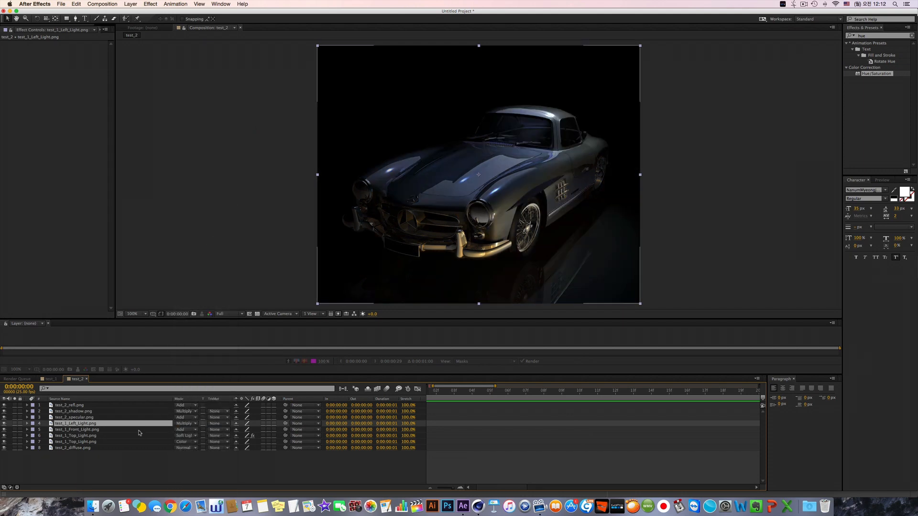
click(4, 424)
click(4, 424)
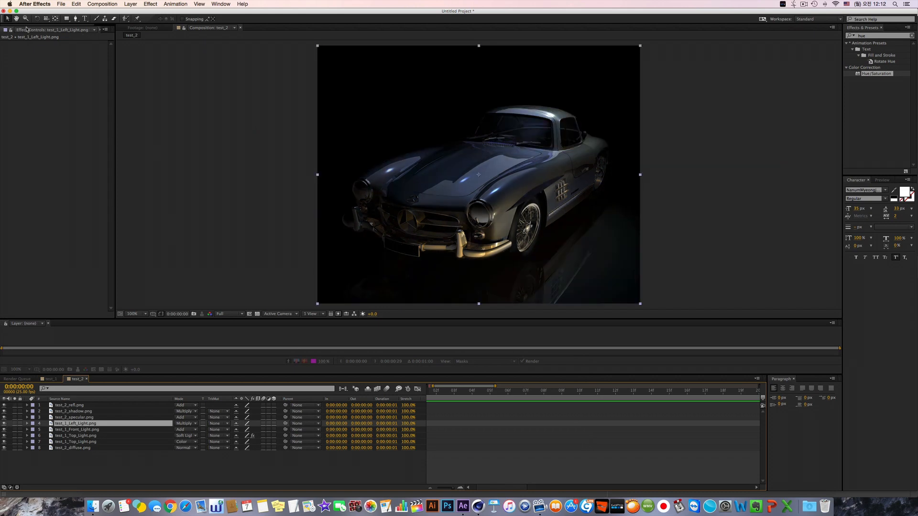
- Add test_1_object_1.png from the first Special Passes folder directly above the Left_Light layer in test_2 and hide it
click(89, 30)
click(32, 100)
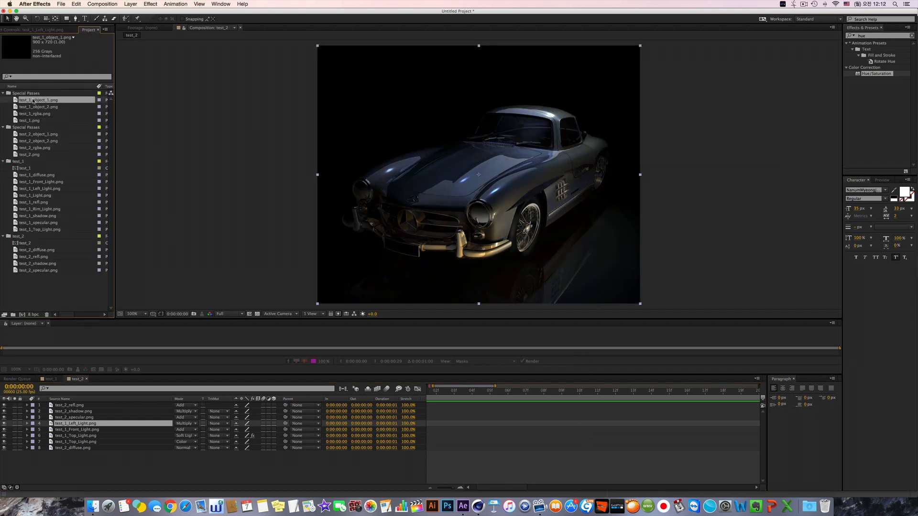
drag(44, 102, 112, 426)
click(4, 423)
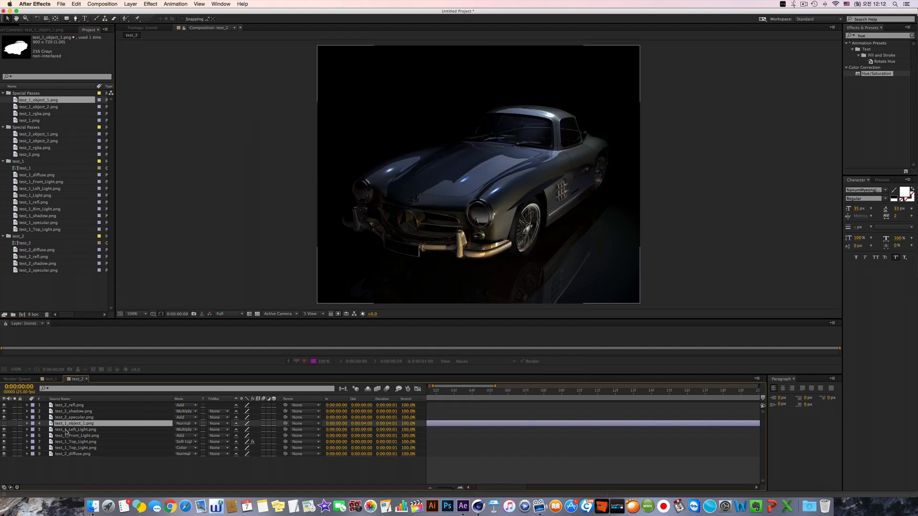
- Set the test_1_Left_Light.png layer to use test_1_object_1.png above it as a Luma track matte
click(76, 429)
click(215, 429)
click(239, 461)
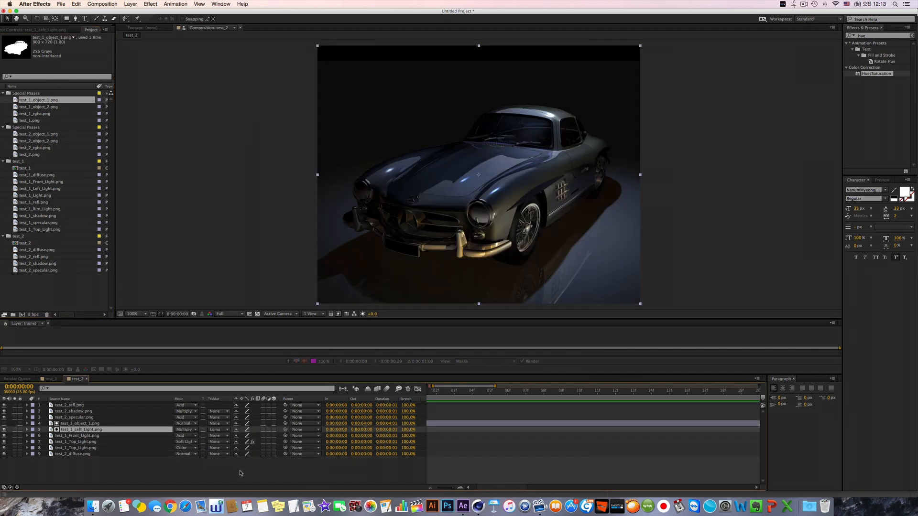
- Toggle the matted test_1_Left_Light.png layer off and on repeatedly to compare the image with and without it
click(4, 429)
click(5, 430)
click(4, 430)
click(5, 431)
click(4, 430)
click(4, 430)
click(4, 431)
click(4, 431)
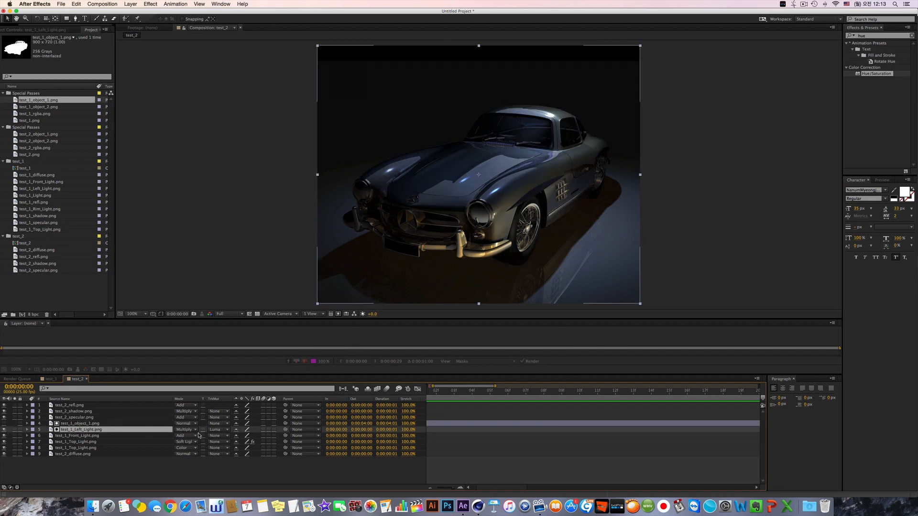
- Set the test_1_Left_Light.png layer's blend mode to Normal and toggle the layer to compare the image
click(187, 430)
click(190, 209)
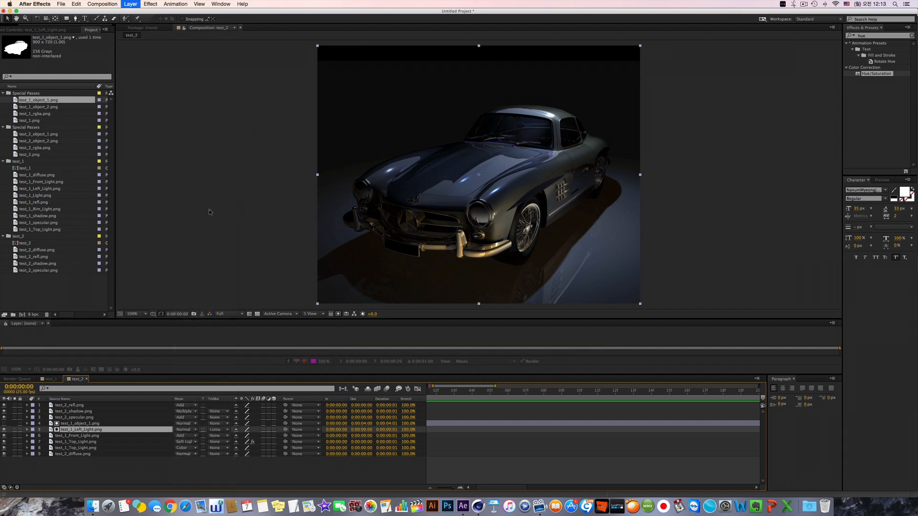
click(132, 424)
click(130, 431)
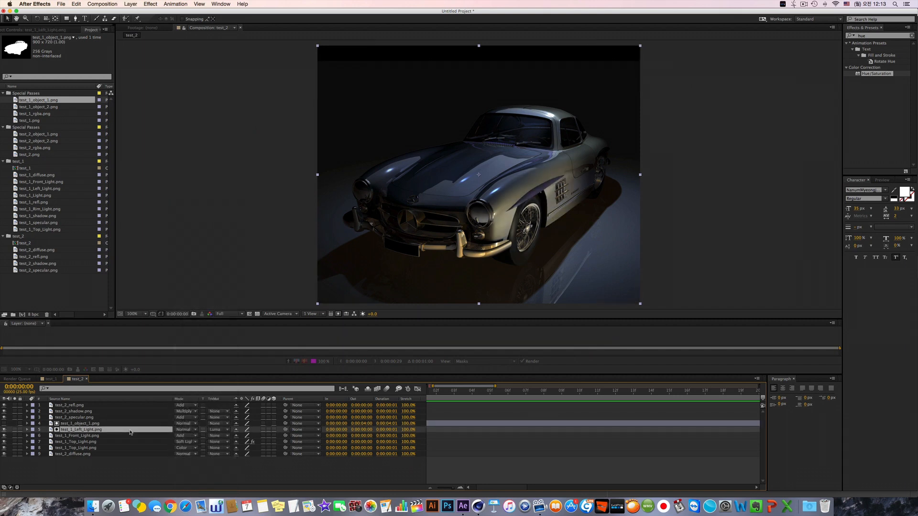
click(5, 430)
click(4, 430)
click(4, 430)
click(4, 431)
click(5, 430)
click(5, 430)
- Try the Soft Light blend mode on the test_1_Left_Light.png layer and compare the image with and without it
click(186, 430)
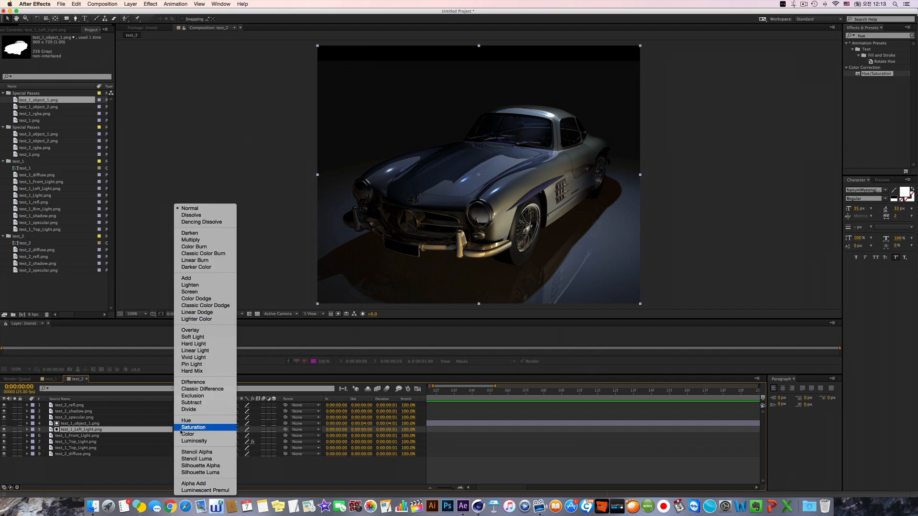
click(196, 337)
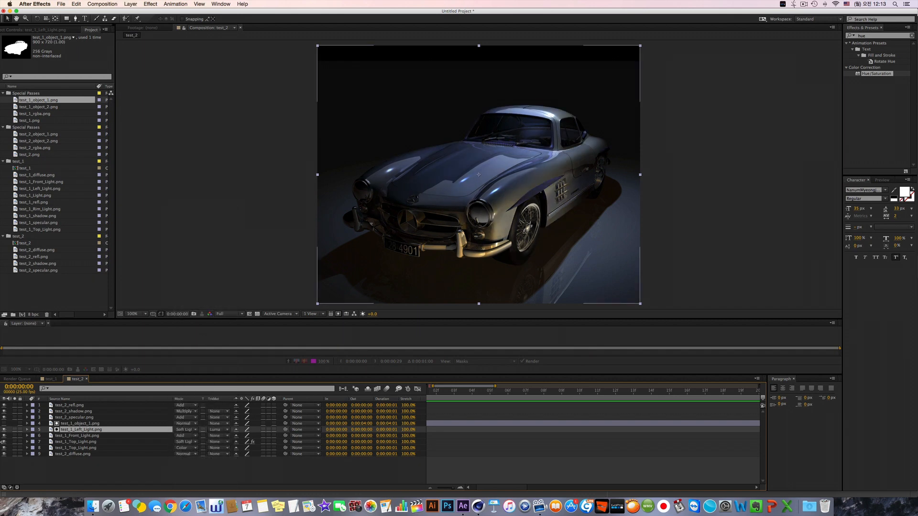
click(4, 430)
click(5, 431)
click(4, 430)
click(4, 430)
click(5, 430)
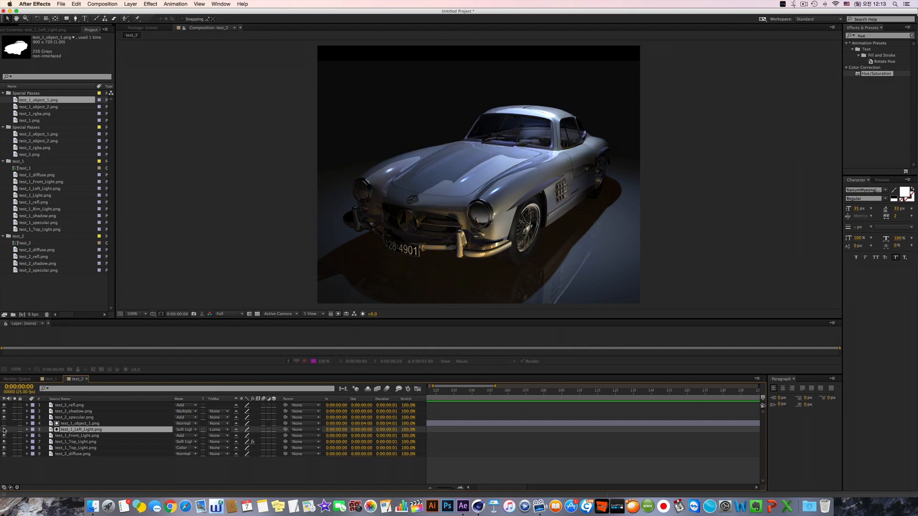
click(4, 431)
click(3, 430)
click(82, 430)
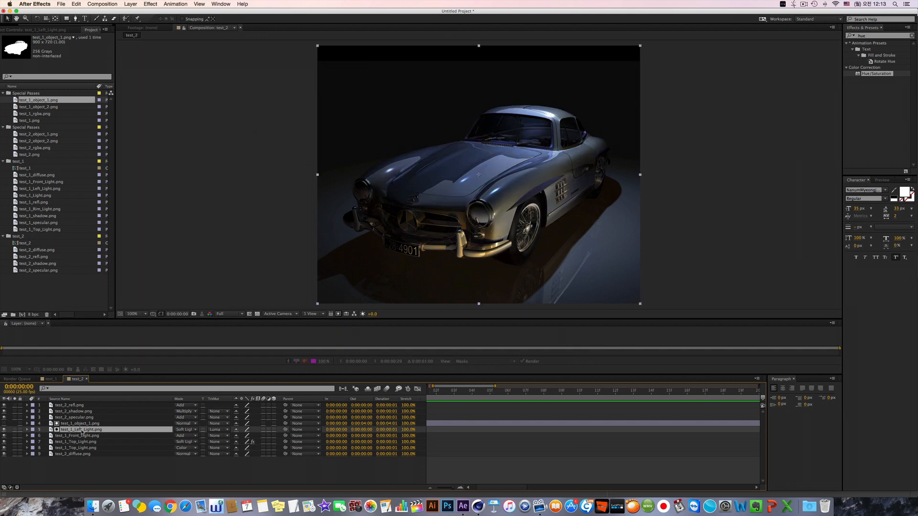
- Open test_1_Left_Light.png in the layer viewer, make its layer visible in test_1 to examine the pass, and return to test_2
double_click(125, 432)
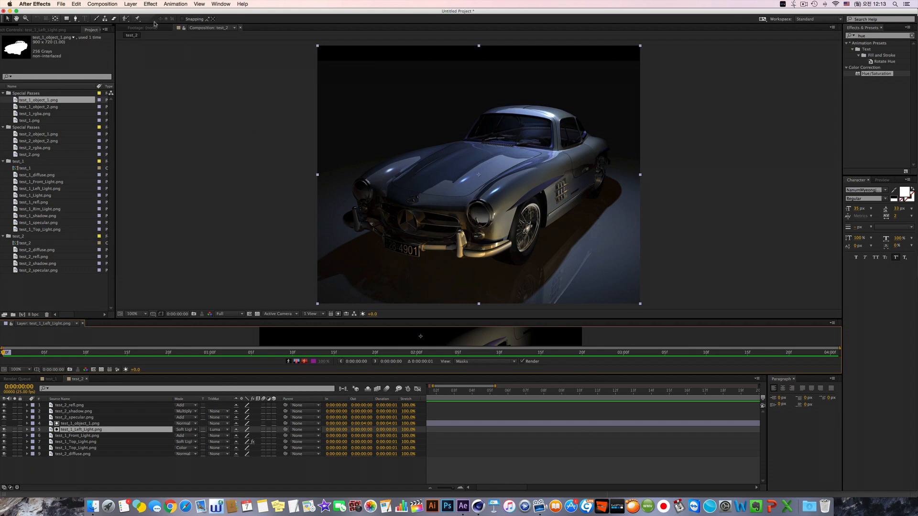
click(51, 379)
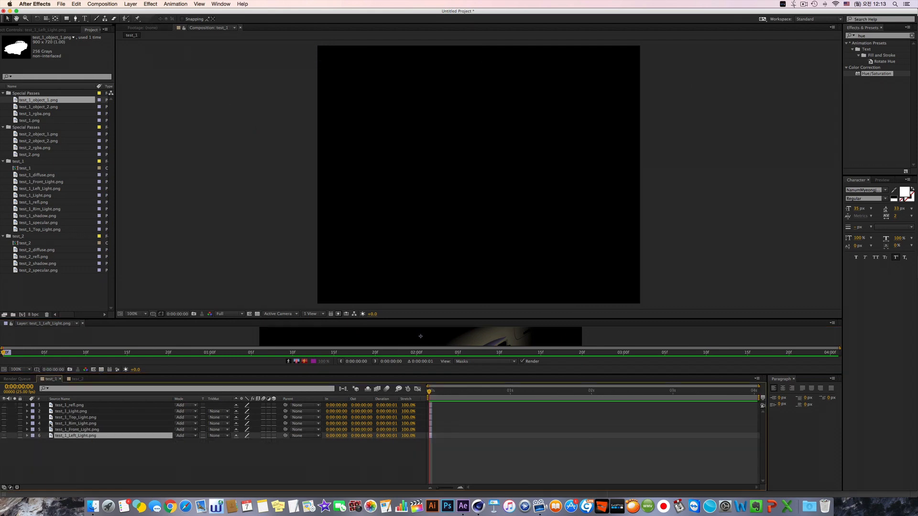
click(19, 443)
click(4, 435)
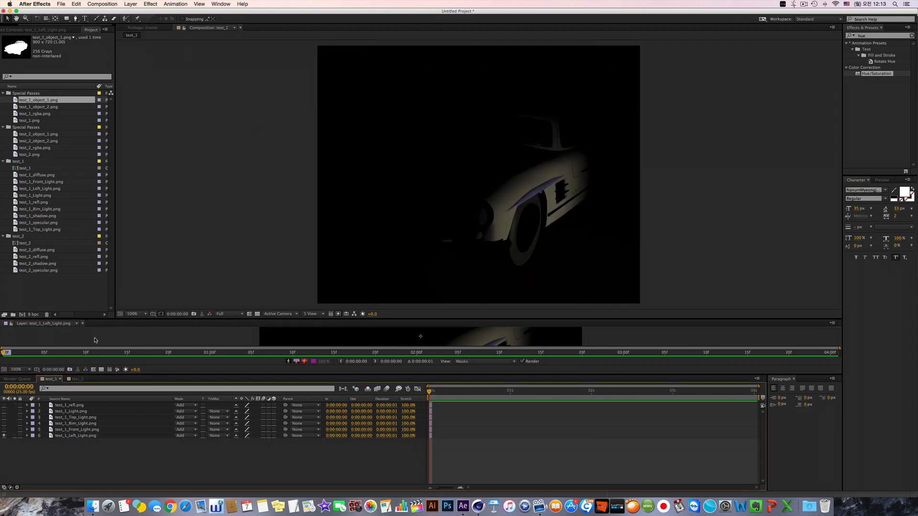
click(78, 379)
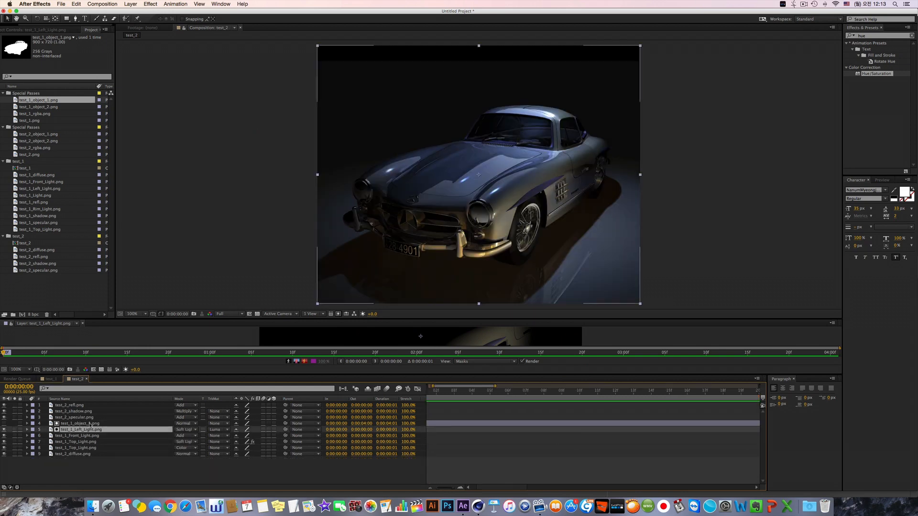
- Set the test_1_Left_Light.png layer's blend mode to Lighten and toggle the layer to compare the image
click(185, 430)
click(220, 285)
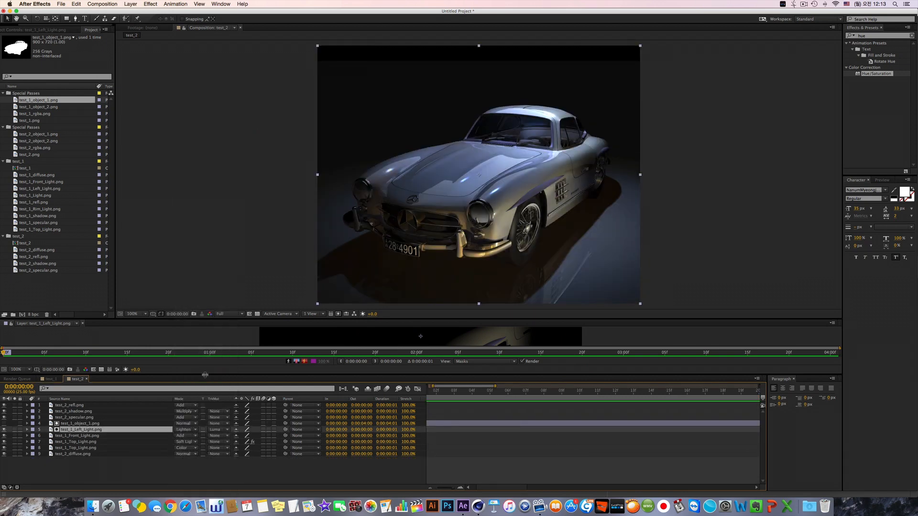
click(4, 429)
click(4, 430)
click(4, 429)
click(4, 429)
click(4, 430)
click(4, 429)
click(4, 429)
click(4, 429)
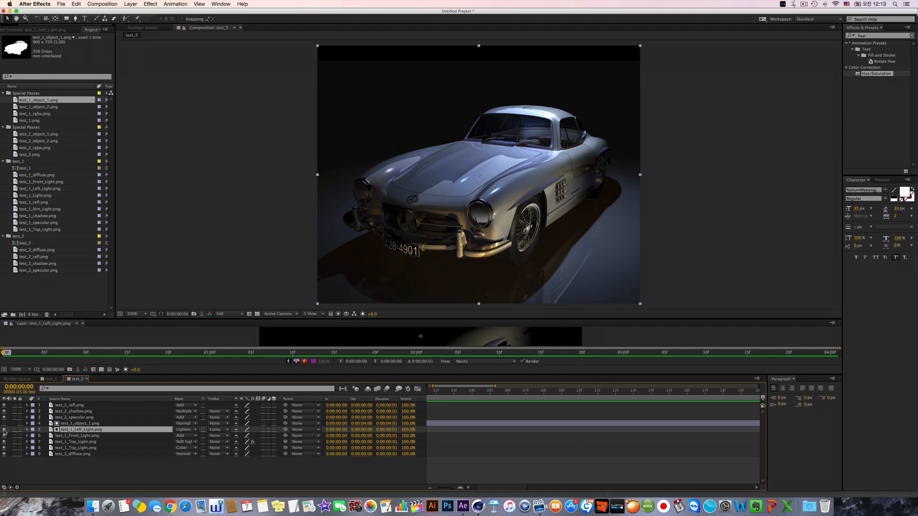
- Apply Hue/Saturation to test_1_Left_Light.png with Master Hue 138°, Master Saturation -45 and Master Lightness -14, and compare against the hidden layer
click(883, 180)
click(860, 180)
double_click(876, 74)
drag(77, 91, 47, 128)
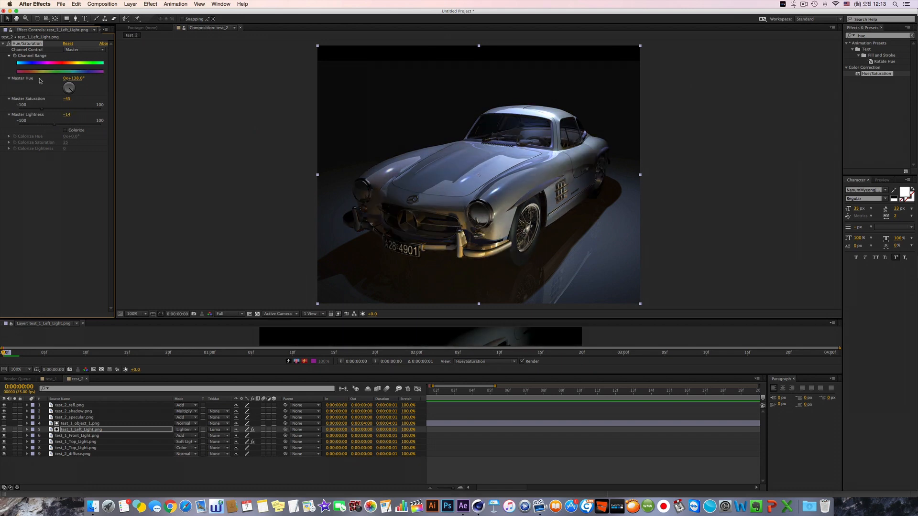
click(149, 28)
click(208, 27)
click(4, 430)
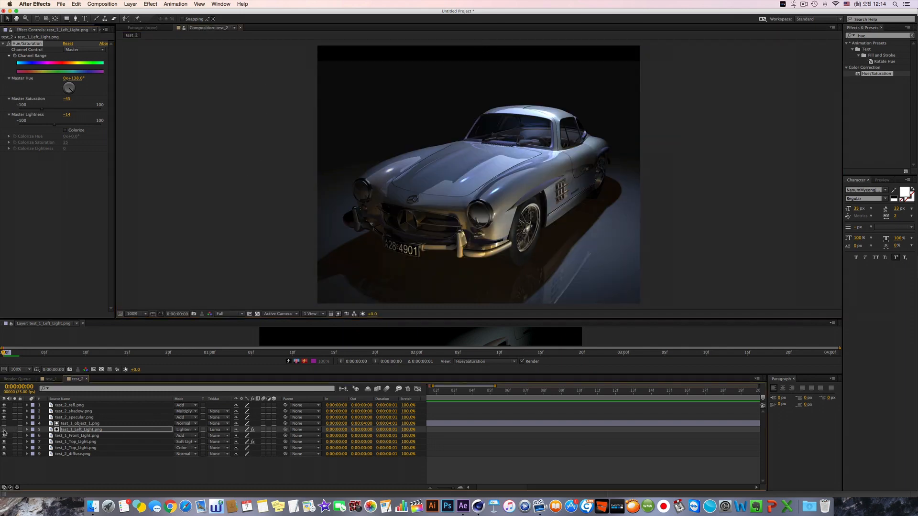
- Set the Left_Light layer's Master Saturation to 19 and Master Hue to -21°, and compare the image with and without the layer
click(70, 109)
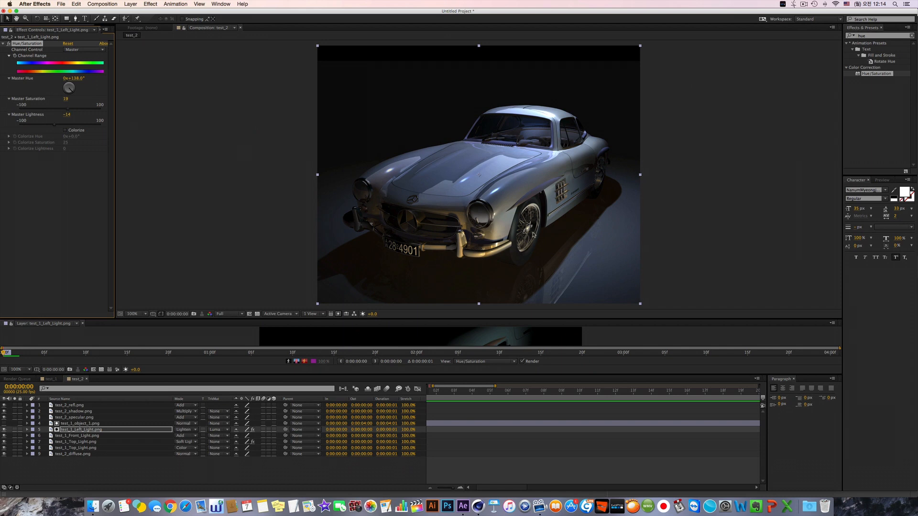
scroll(499, 273, up, 1)
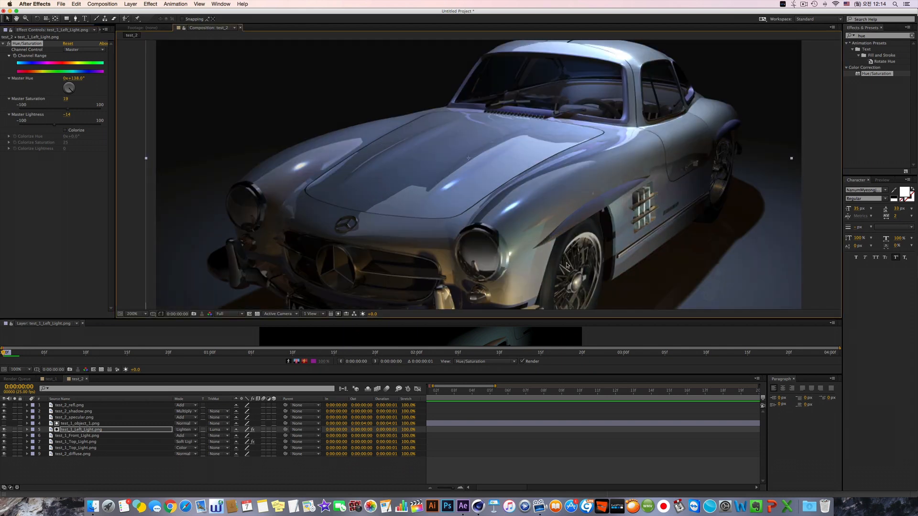
scroll(577, 277, down, 1)
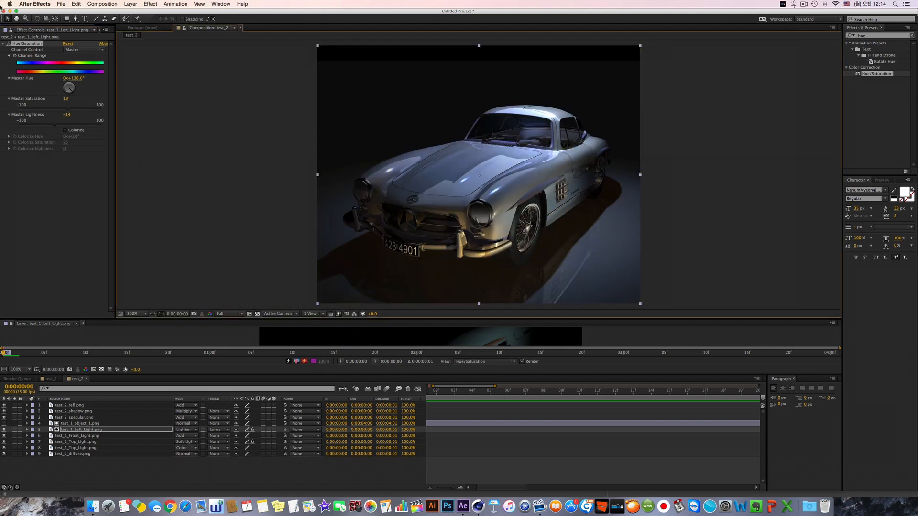
mouse_move(70, 90)
mouse_down()
mouse_move(55, 89)
mouse_move(61, 84)
mouse_up()
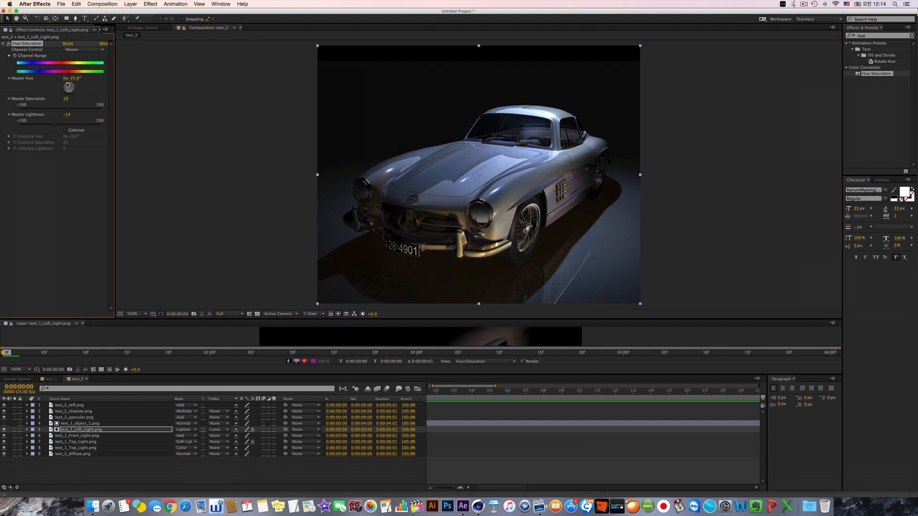
click(4, 429)
click(5, 429)
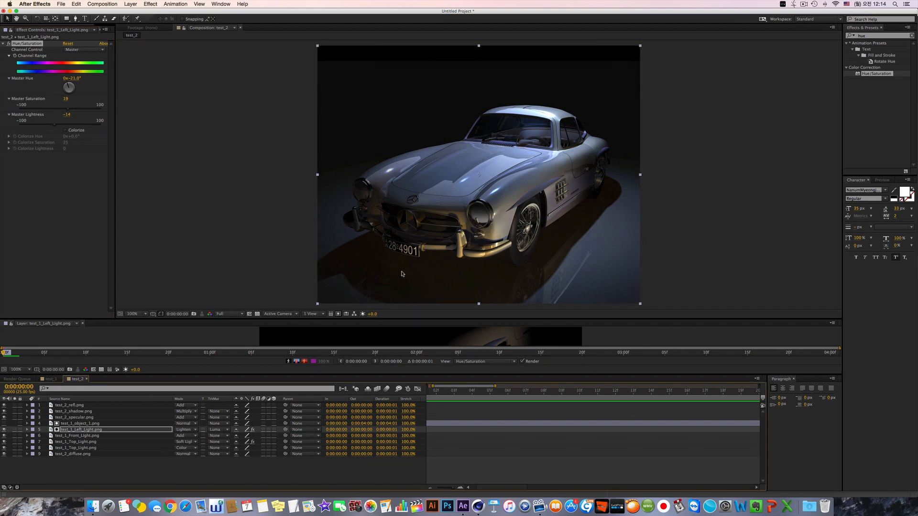
- Check the Front_Light and Left_Light layers in test_2 against their originals in test_1, and return to test_2
click(78, 436)
click(79, 430)
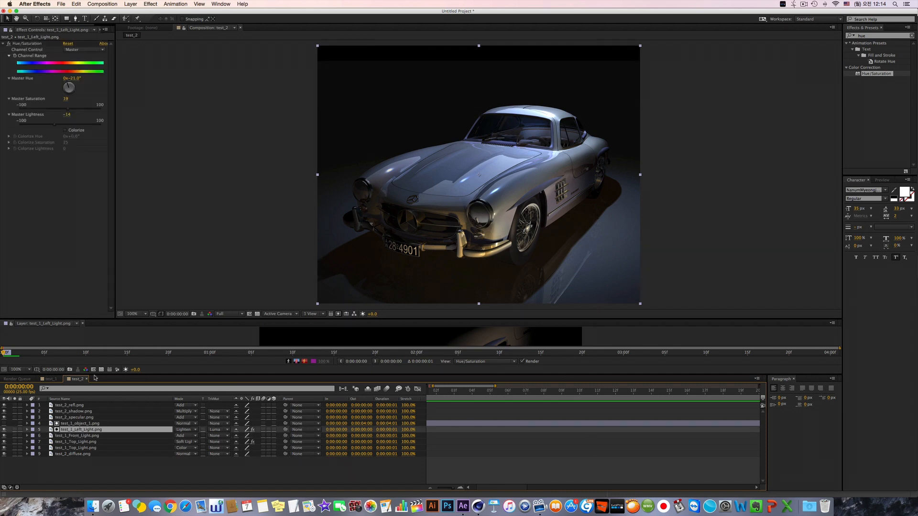
click(51, 378)
click(83, 433)
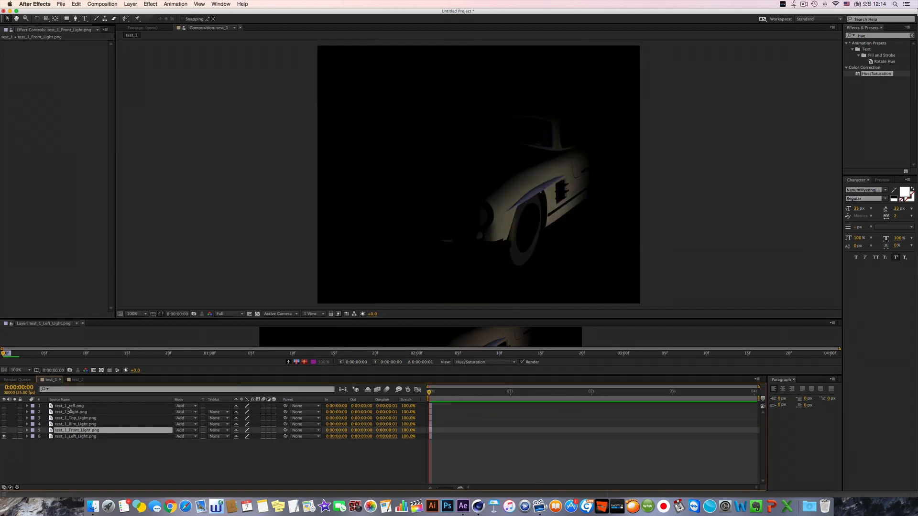
click(79, 380)
- Apply Hue/Saturation to the test_1_Front_Light.png layer in test_2 and set its Master Hue to -156°
click(76, 436)
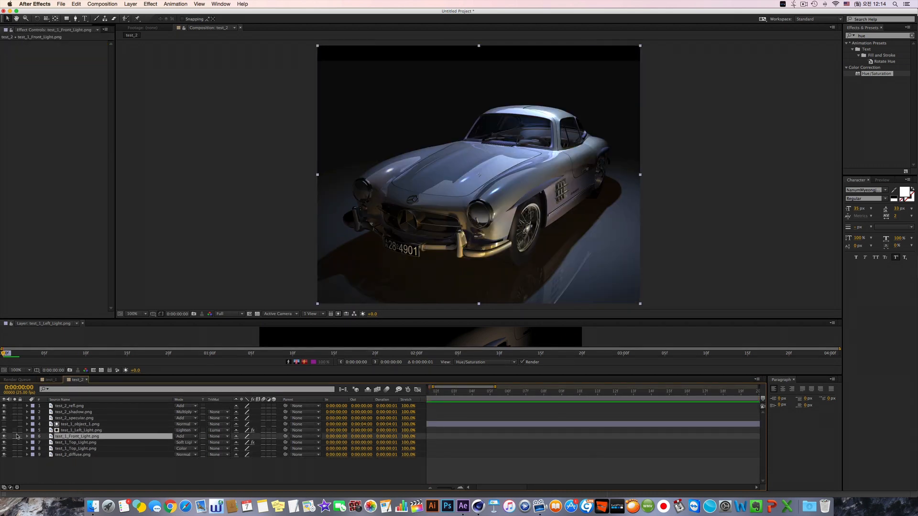
click(4, 437)
click(4, 436)
double_click(875, 73)
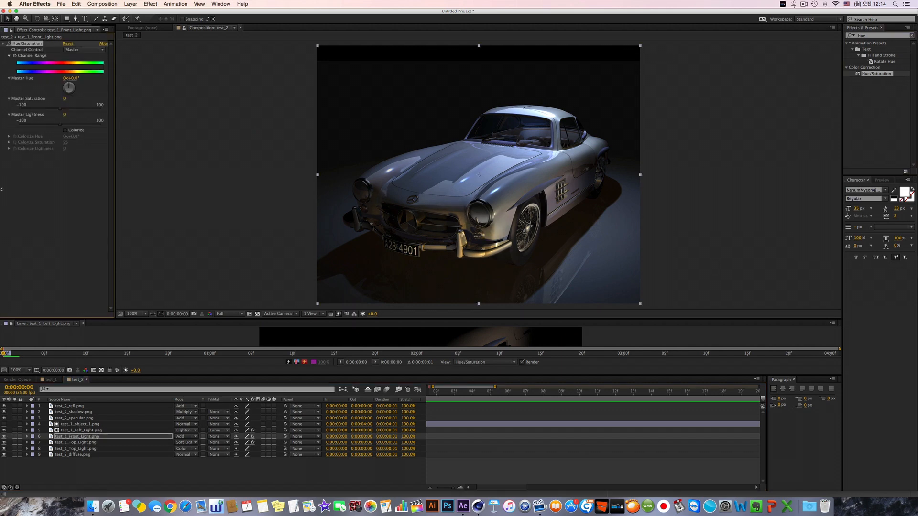
drag(69, 85, 61, 107)
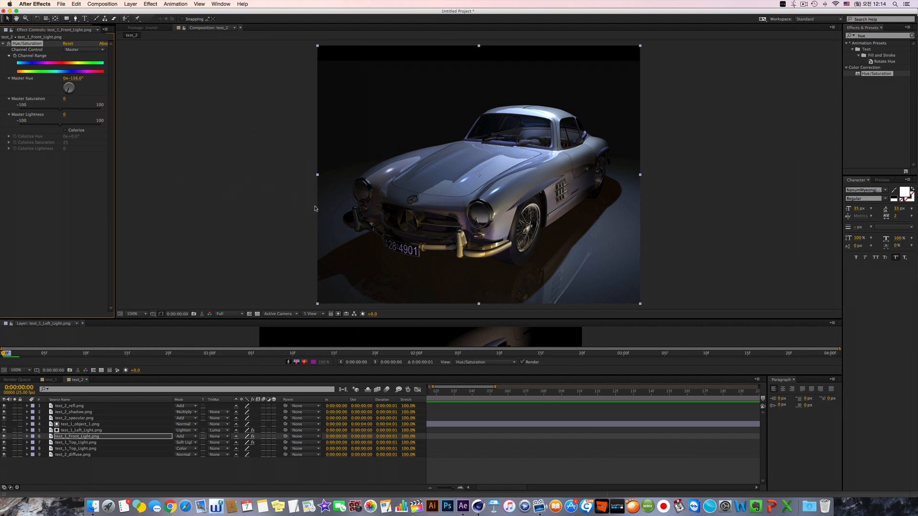
- Compare the image with and without test_2_refl.png, and examine test_2_shadow.png in an enlarged layer viewer
click(4, 406)
click(4, 406)
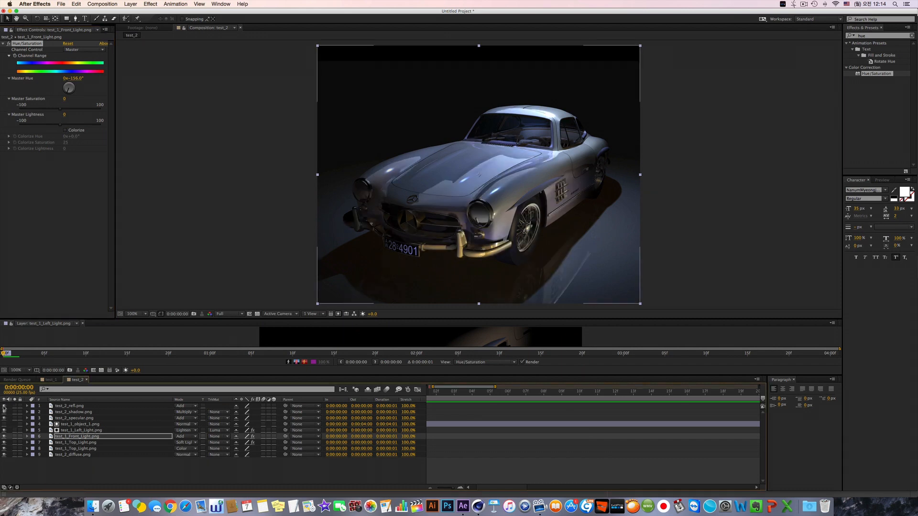
click(68, 408)
click(68, 411)
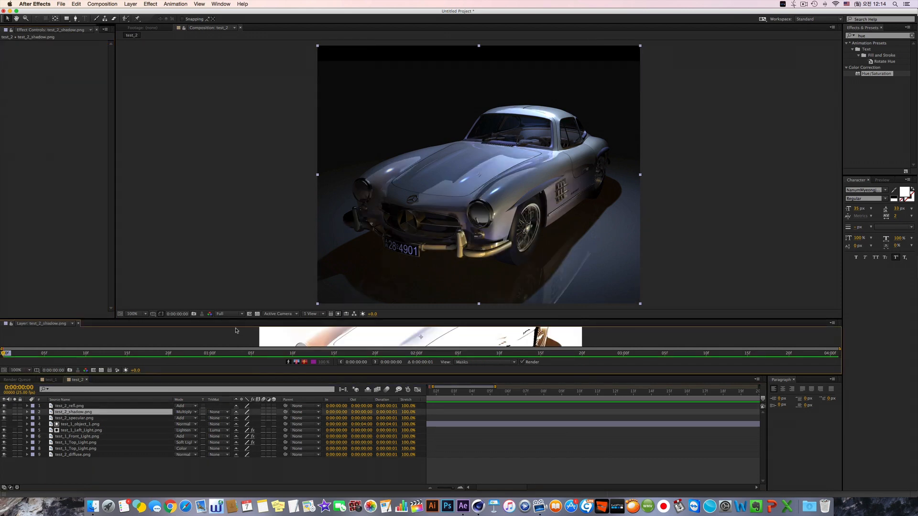
drag(238, 319, 236, 247)
- Move the test_2_specular.png layer directly above test_2_shadow.png and enlarge the composition view again
click(80, 419)
drag(82, 423, 84, 409)
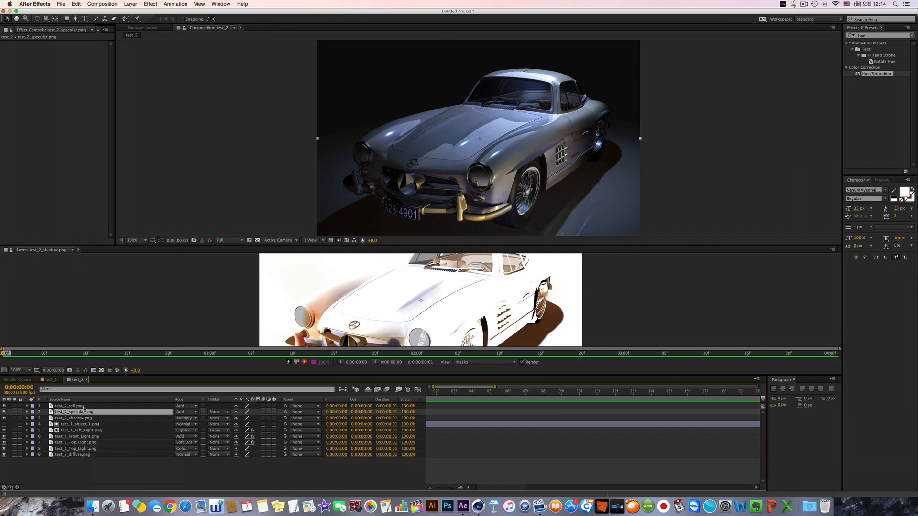
drag(118, 245, 118, 334)
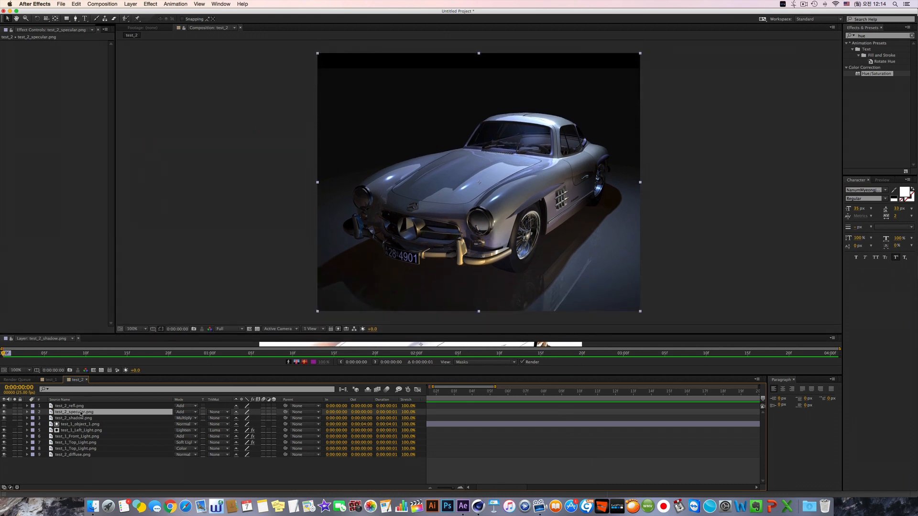
- Reduce the test_2_specular.png layer's opacity to 87% and toggle the layer to compare the image
click(4, 412)
click(4, 412)
key(t)
drag(239, 418, 136, 415)
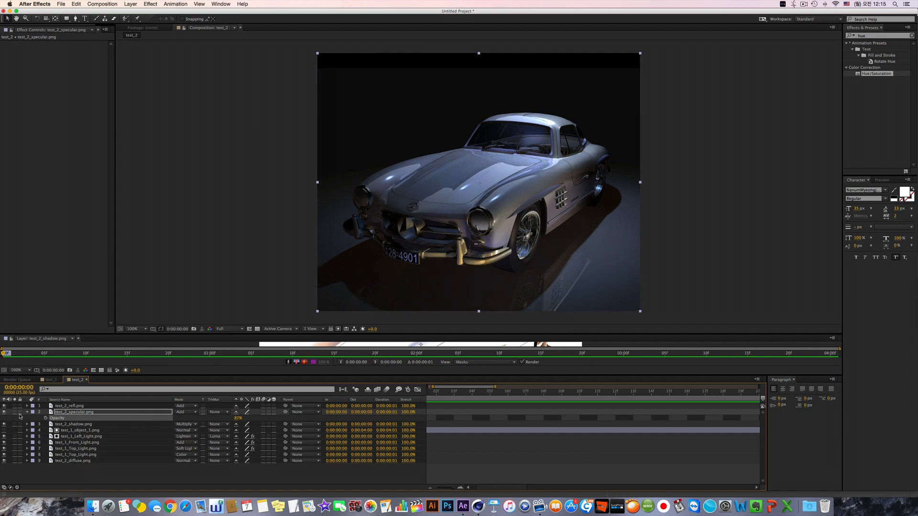
click(5, 412)
click(4, 412)
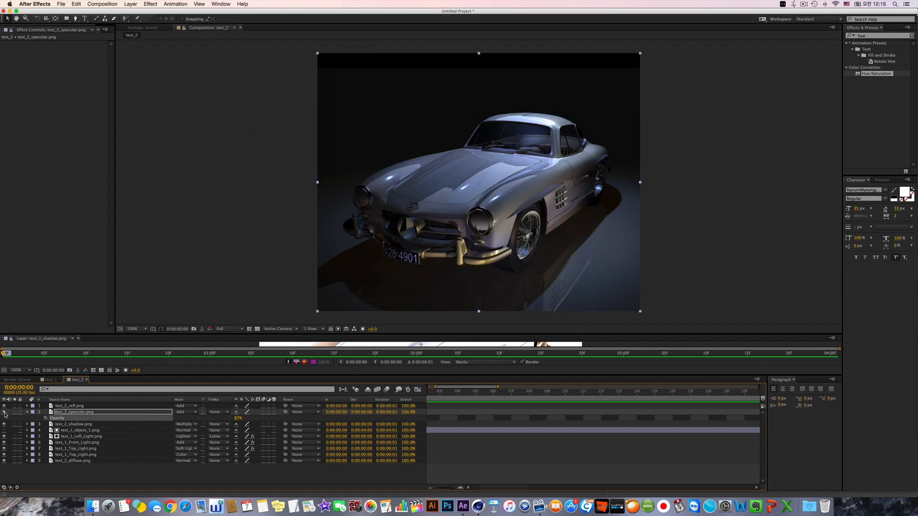
- Return to the project's footage list and open test_2.png from the second Special Passes folder in the footage viewer
click(94, 32)
click(105, 29)
click(106, 29)
drag(106, 25, 109, 25)
click(89, 30)
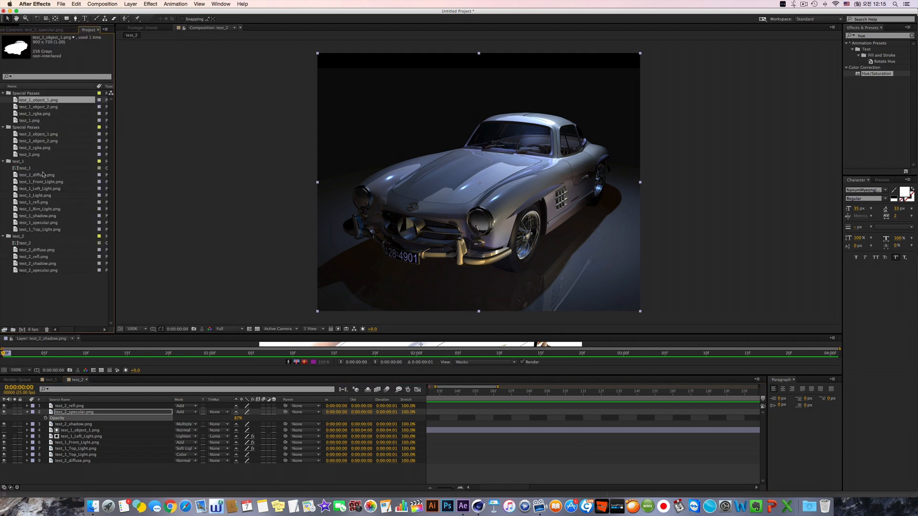
click(29, 236)
double_click(45, 155)
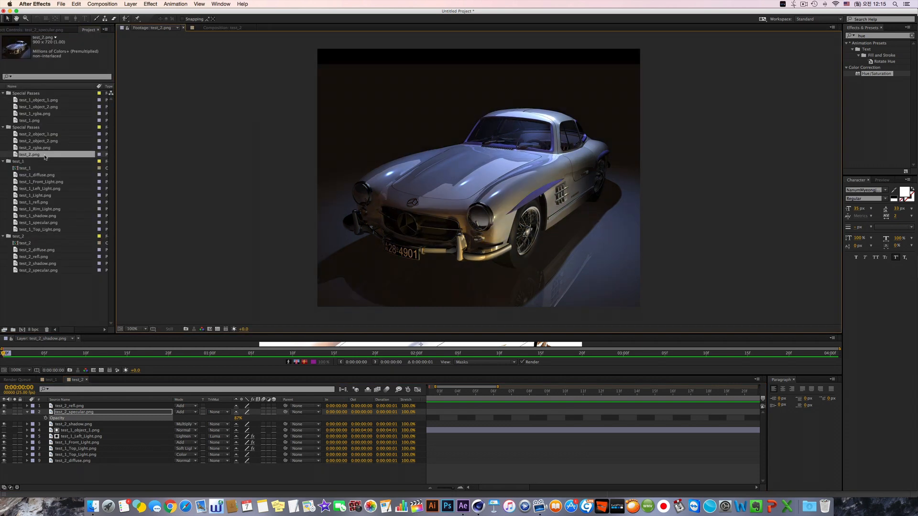
- Switch back and forth between the test_2.png footage and the test_2 composition to compare the original render with the composite
click(221, 28)
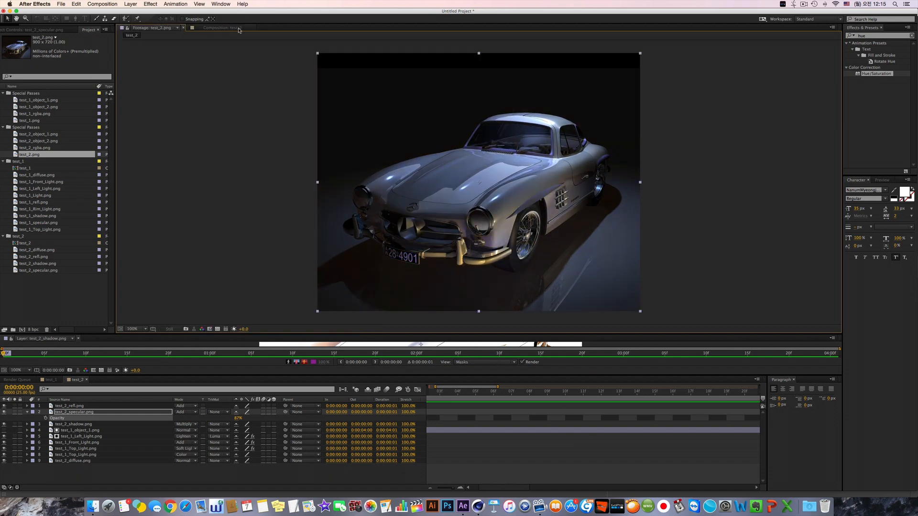
click(163, 27)
click(217, 27)
click(162, 28)
click(215, 27)
click(132, 27)
click(223, 25)
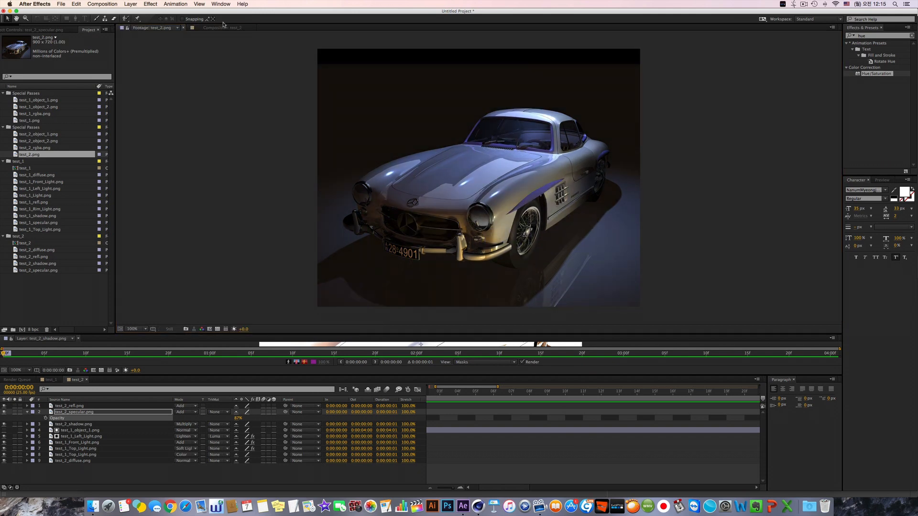
- Check the test_2 composition once more against the original test_2.png render in the footage viewer
click(220, 28)
click(152, 28)
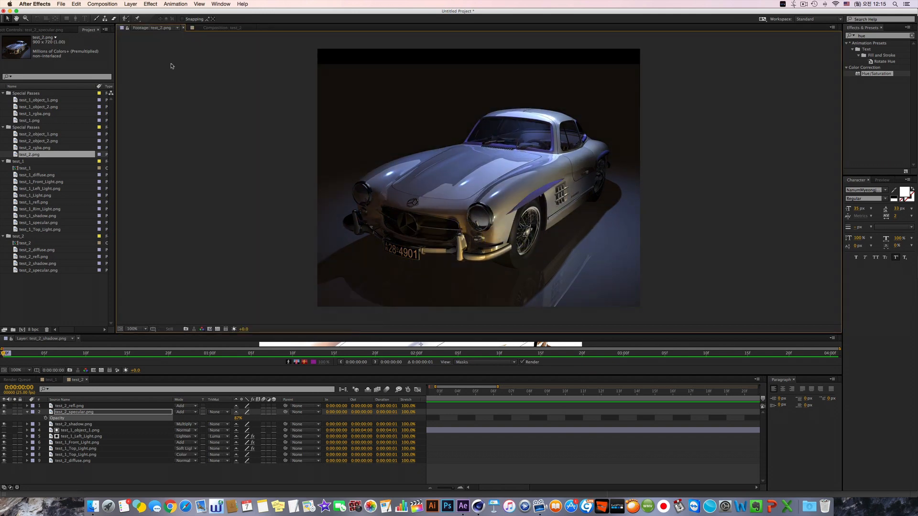
click(84, 461)
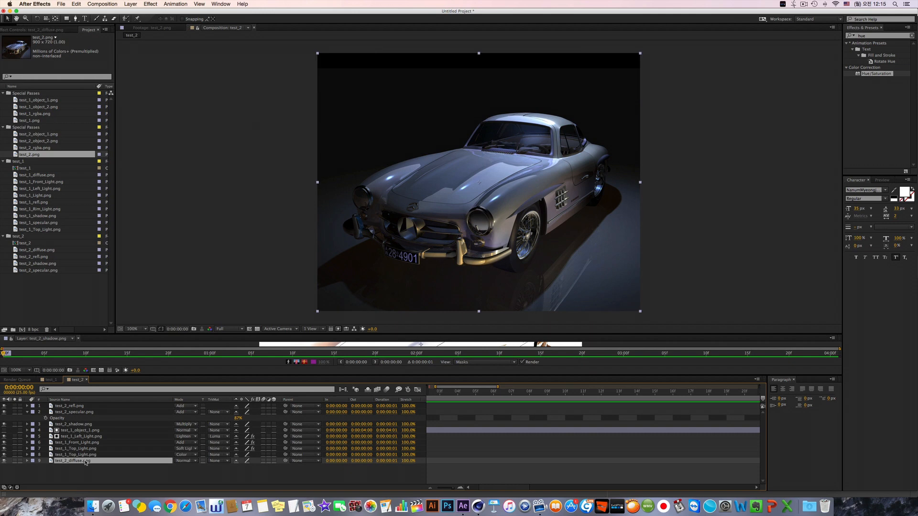
key(super+d)
click(4, 461)
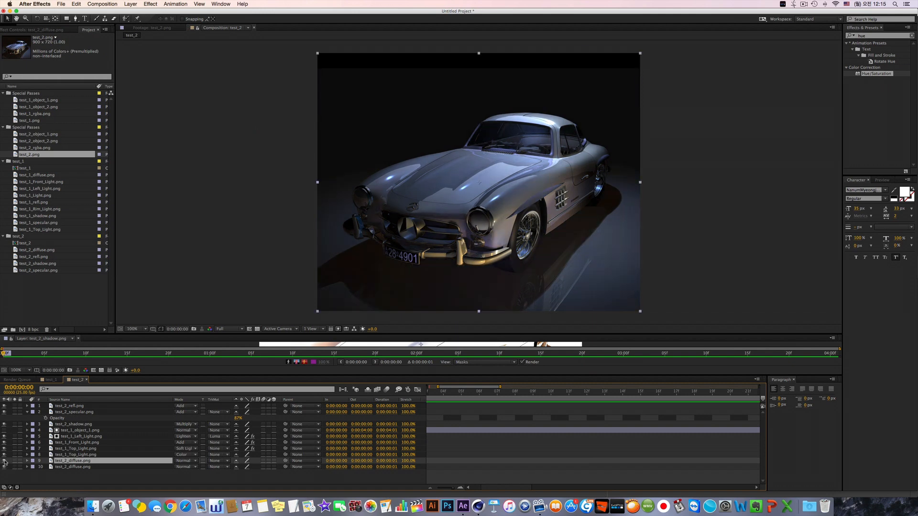
key(super+z)
key(super+z)
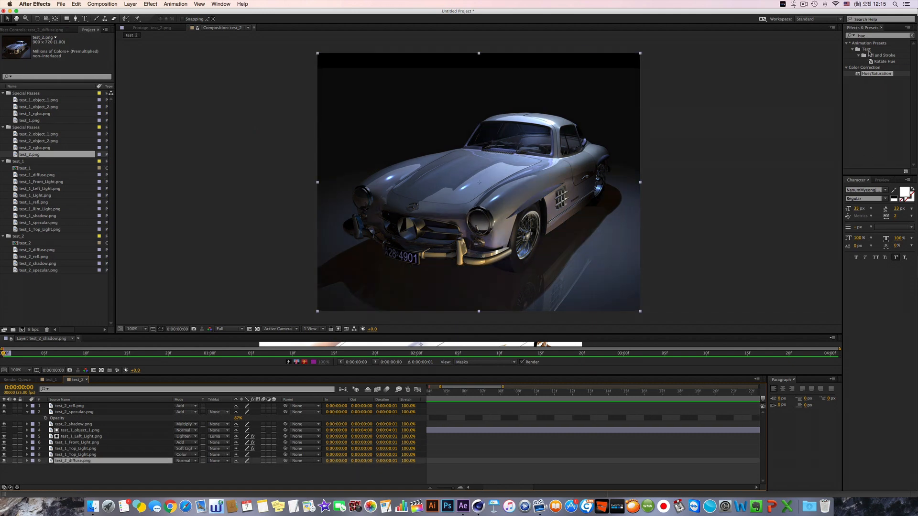
- Apply the Hue/Saturation effect to the test_2_diffuse.png layer and show its effect controls
drag(868, 76, 127, 209)
click(48, 30)
click(880, 77)
double_click(876, 74)
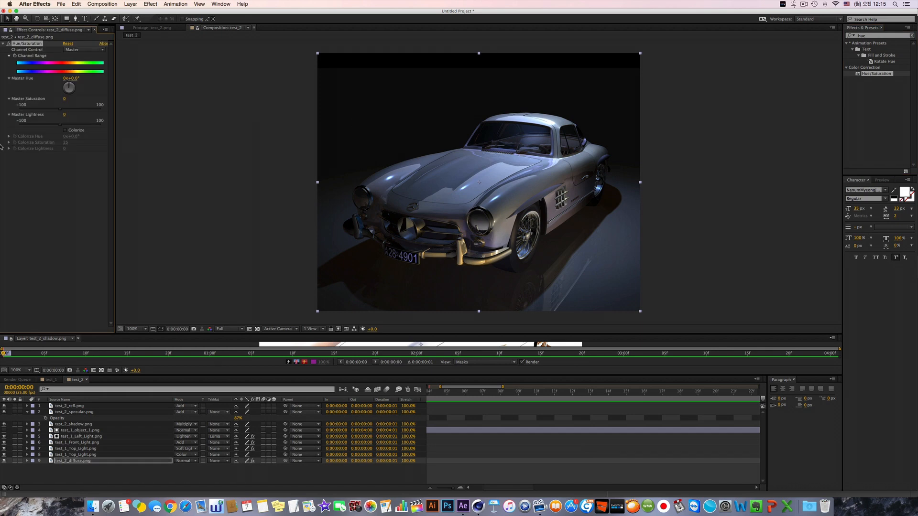
- Set the diffuse layer's Master Saturation to 61 and Master Lightness to -10 in Hue/Saturation
drag(60, 109, 73, 127)
key(super+z)
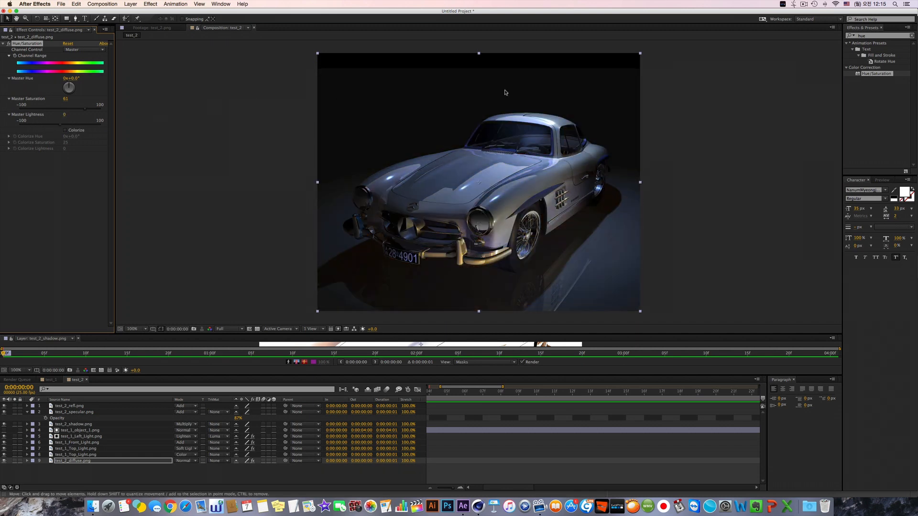
drag(59, 125, 56, 126)
- Enable Colorize on the diffuse layer's Hue/Saturation with hue 57°, saturation 44 and lightness -3
click(66, 131)
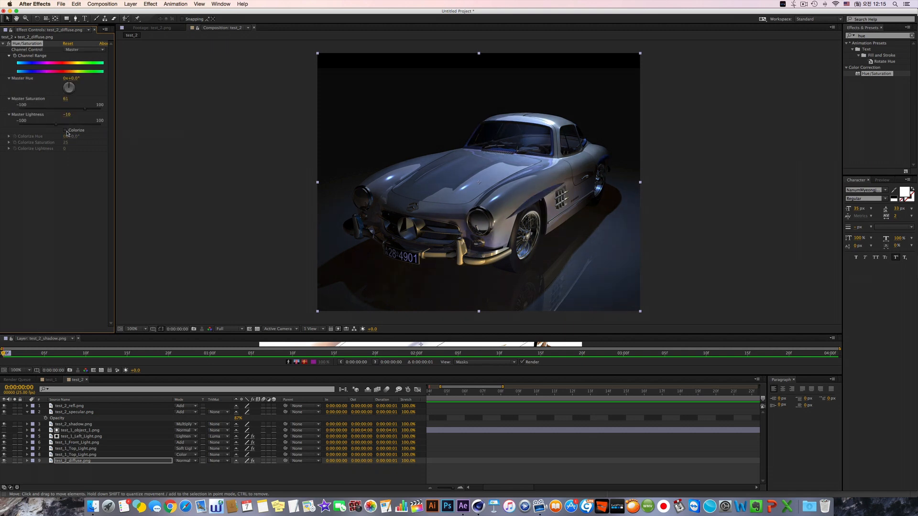
click(8, 152)
click(9, 143)
click(9, 136)
drag(71, 146, 59, 167)
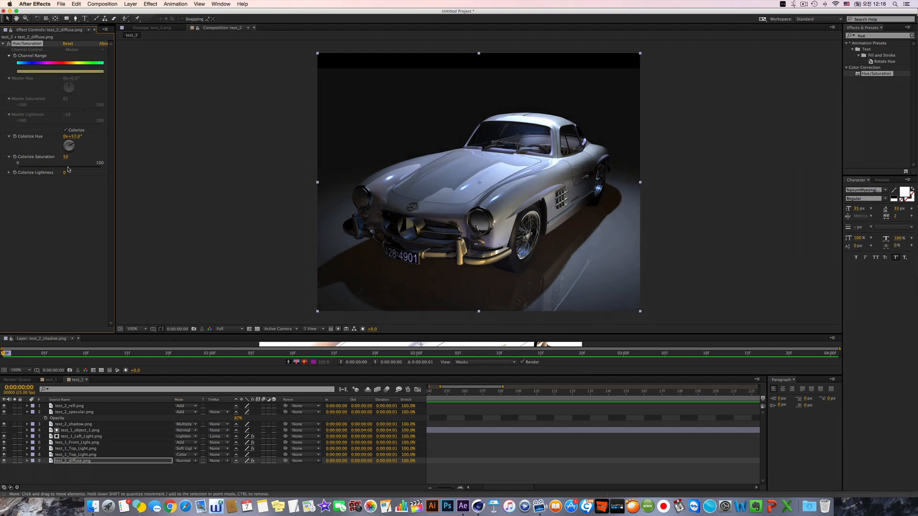
drag(56, 169, 57, 184)
click(9, 172)
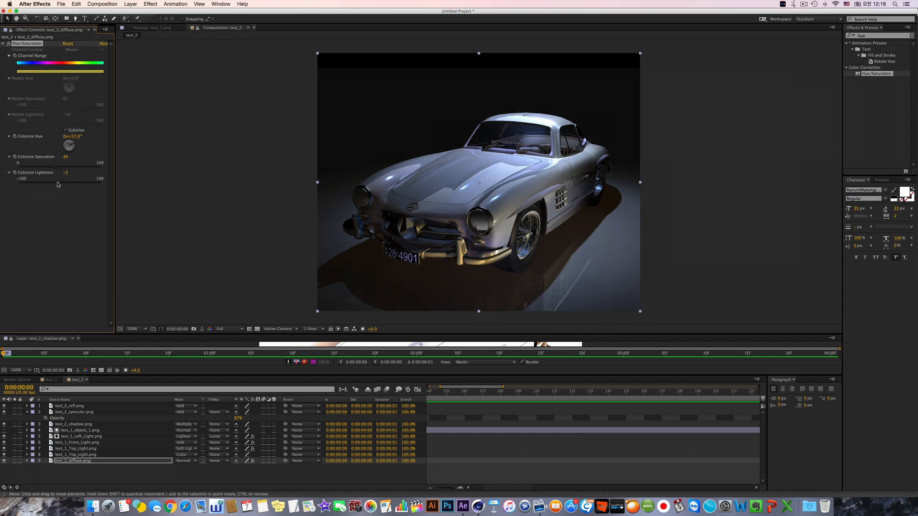
- Toggle the test_2_diffuse.png layer's visibility off and on to judge its contribution, keeping the layer selected
click(5, 461)
click(4, 461)
click(57, 461)
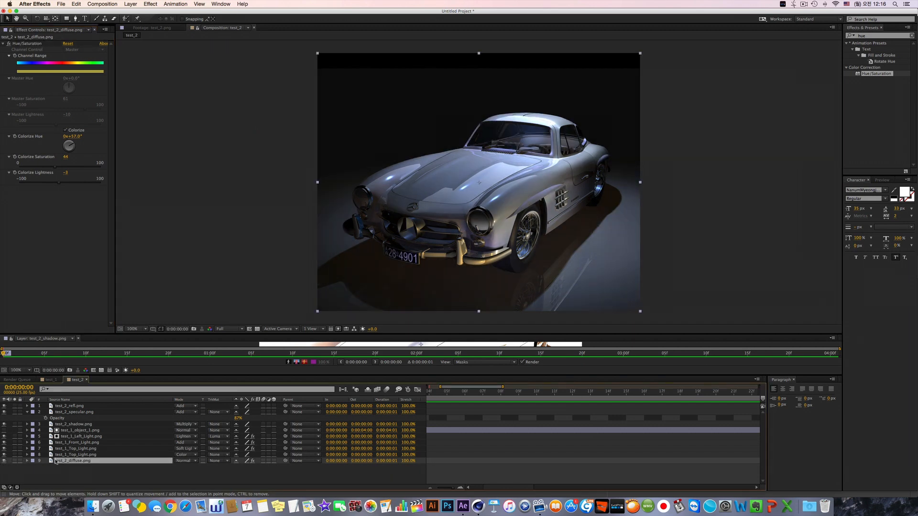
- Alternate between the test_2.png footage and the test_2 composition to compare the colorized composite with the original render
click(151, 28)
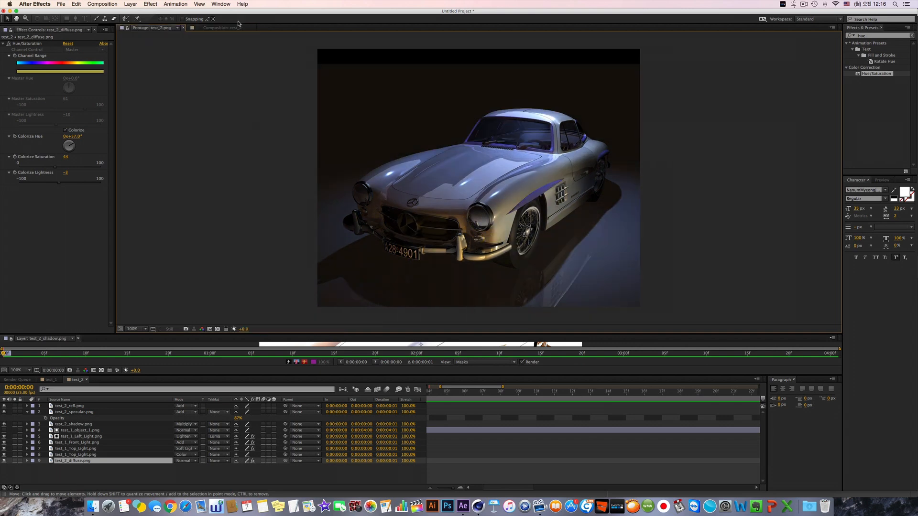
click(237, 28)
click(180, 28)
click(222, 27)
click(152, 28)
click(222, 28)
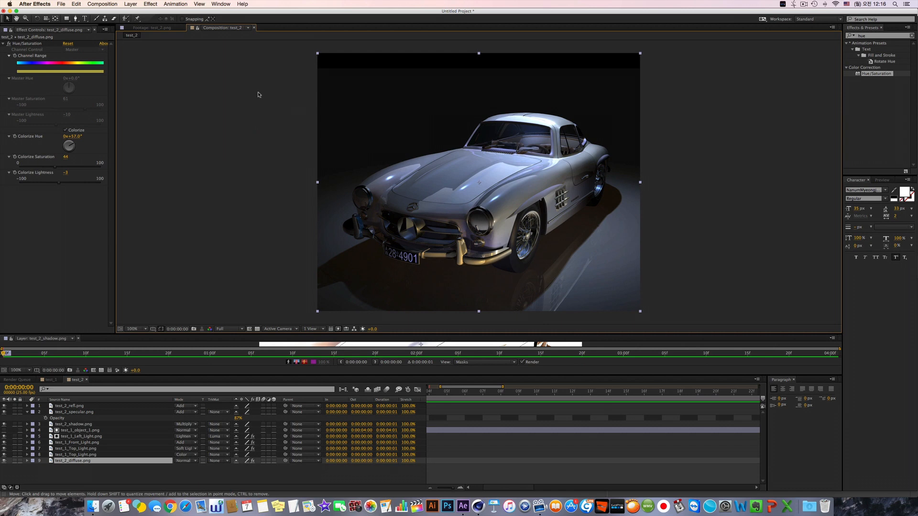
click(170, 28)
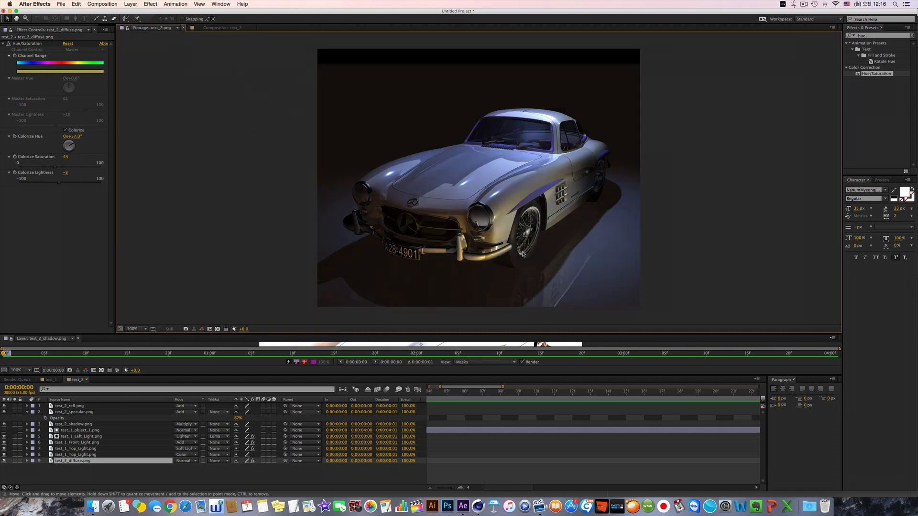
click(222, 28)
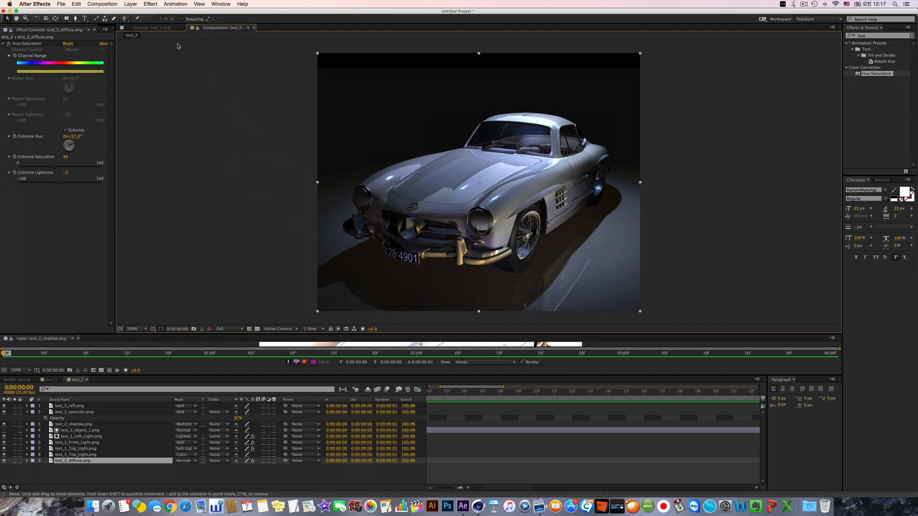
click(166, 28)
click(228, 29)
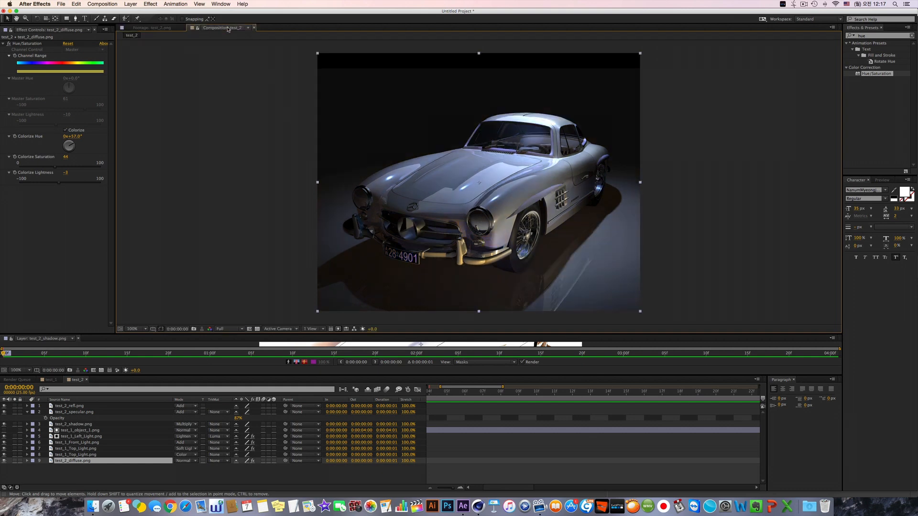